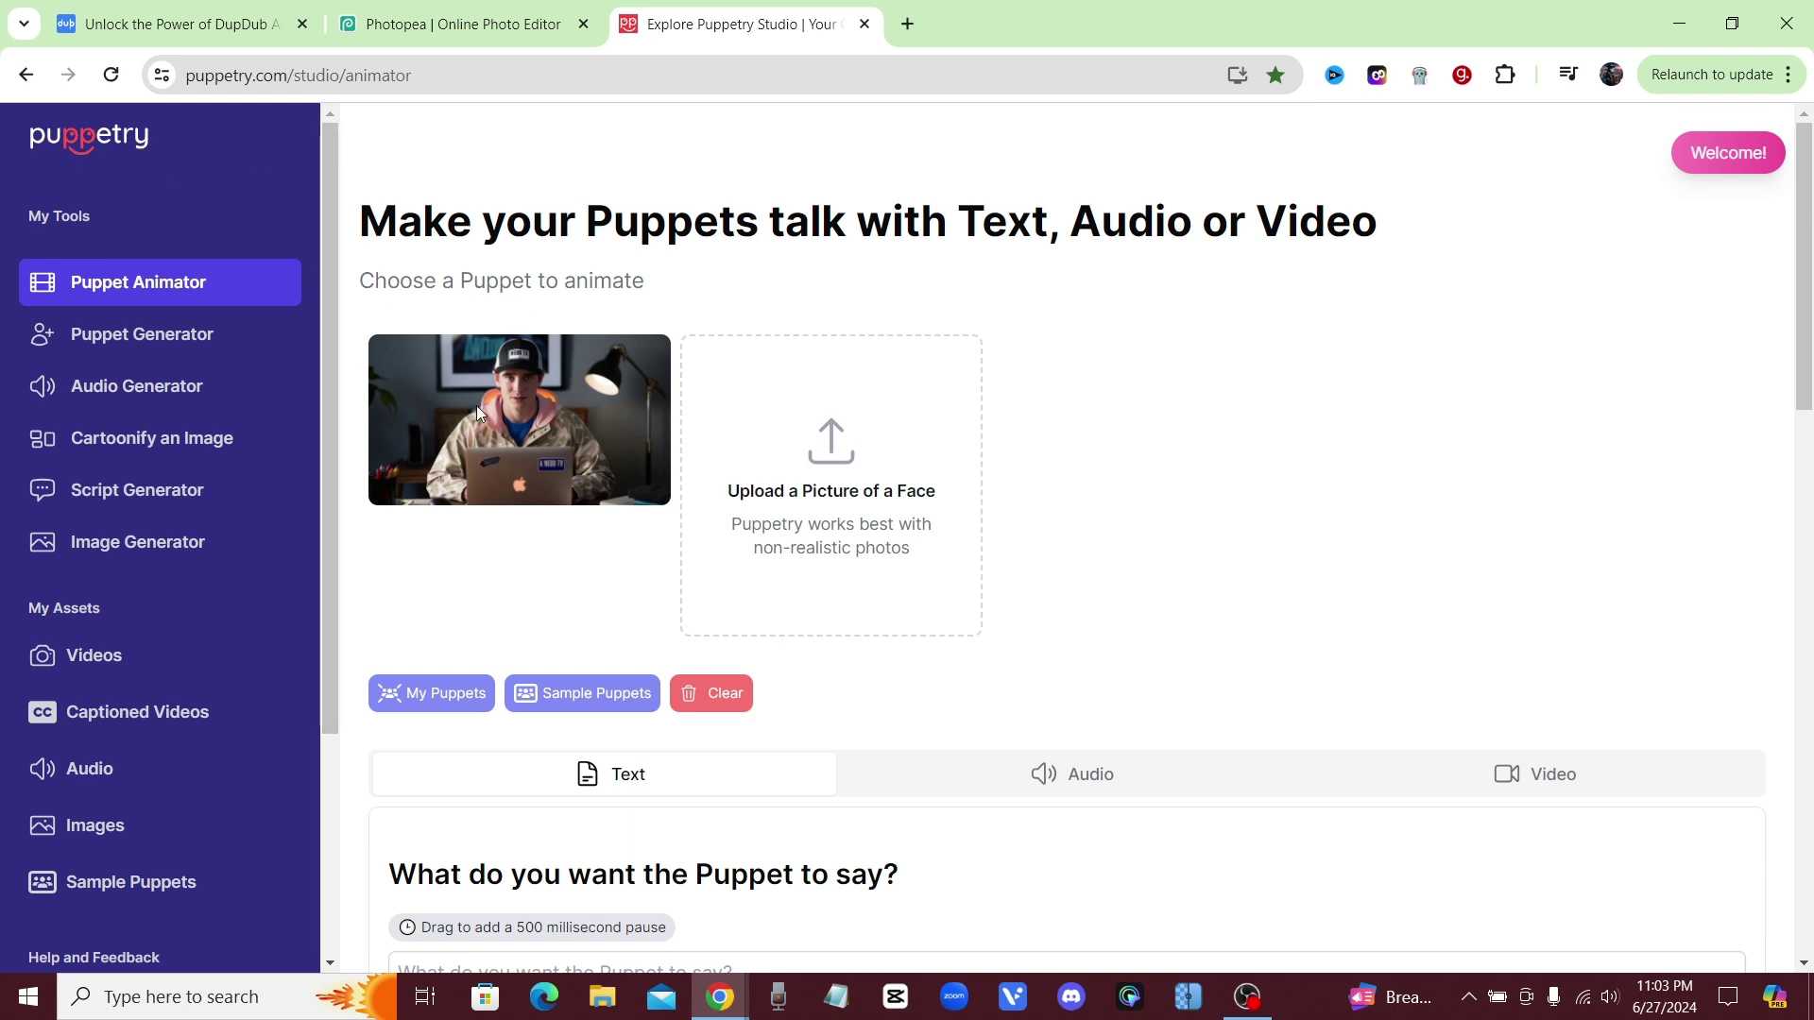
Switch to Photopea and warp the avatar's face mask slightly downward with Liquify's Smudge tool at size 100
{"action": "left_click", "coordinate": [422, 36]}
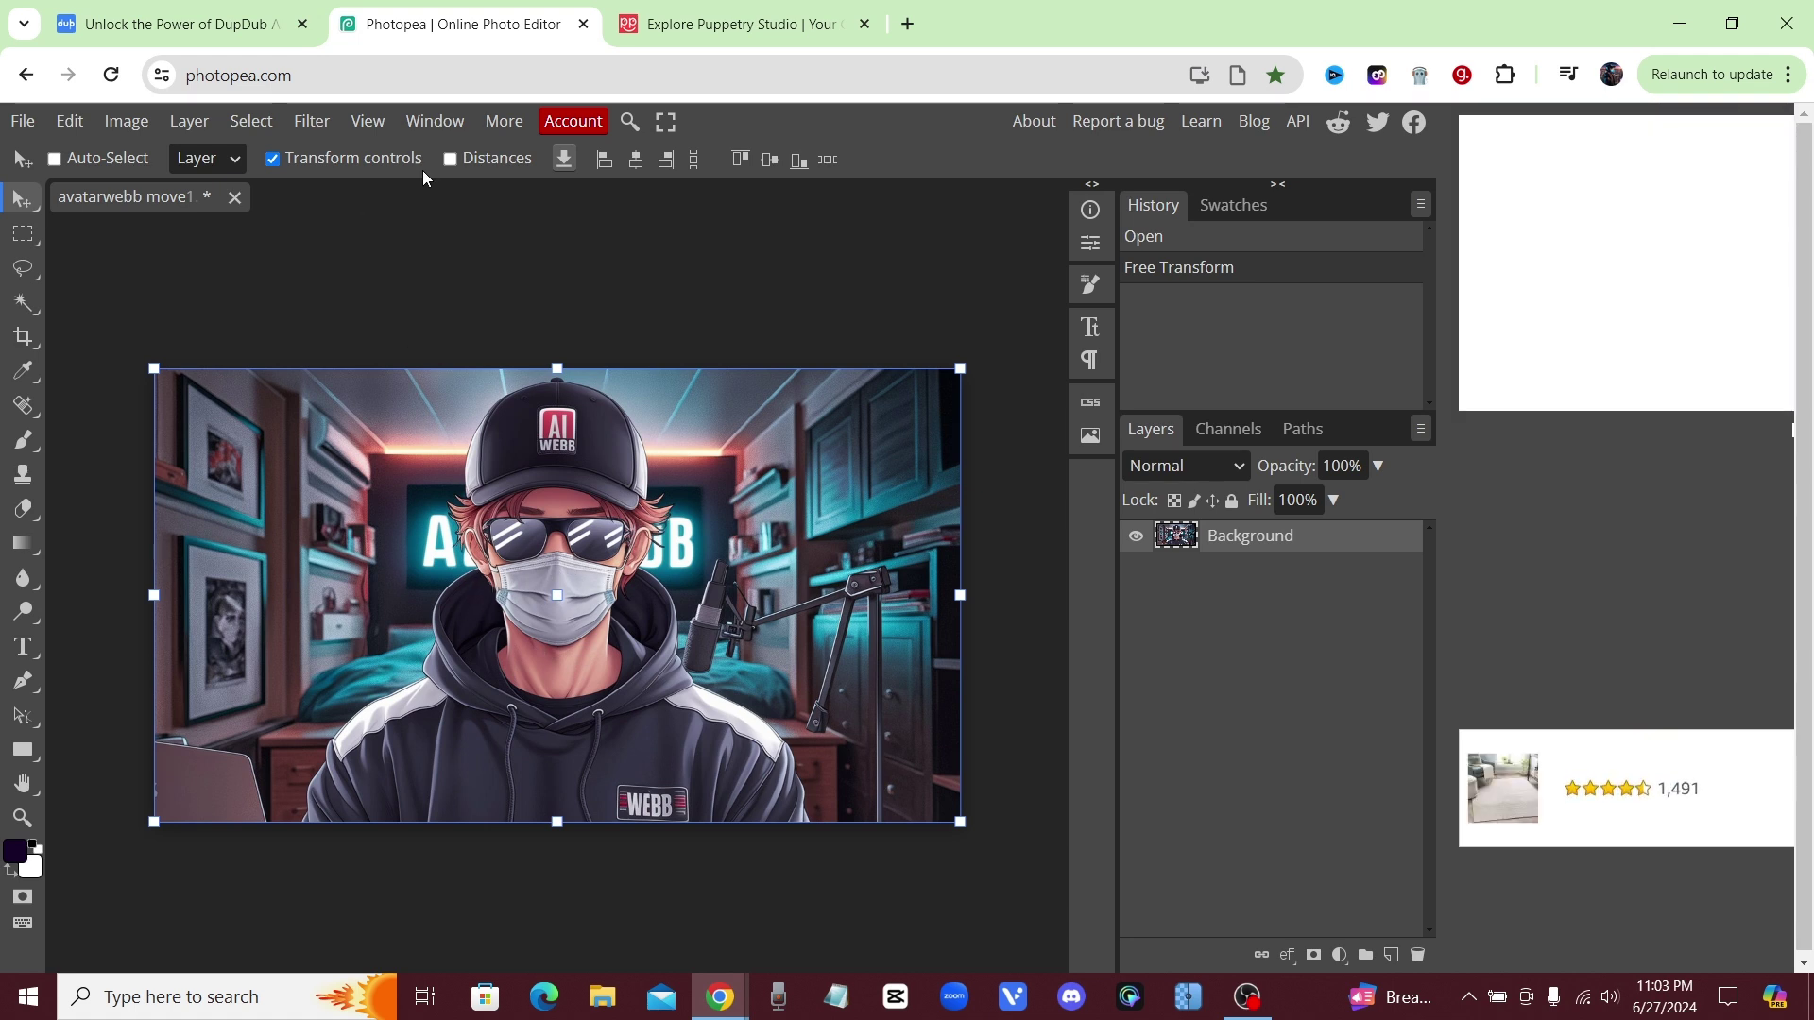
{"action": "left_click", "coordinate": [313, 124]}
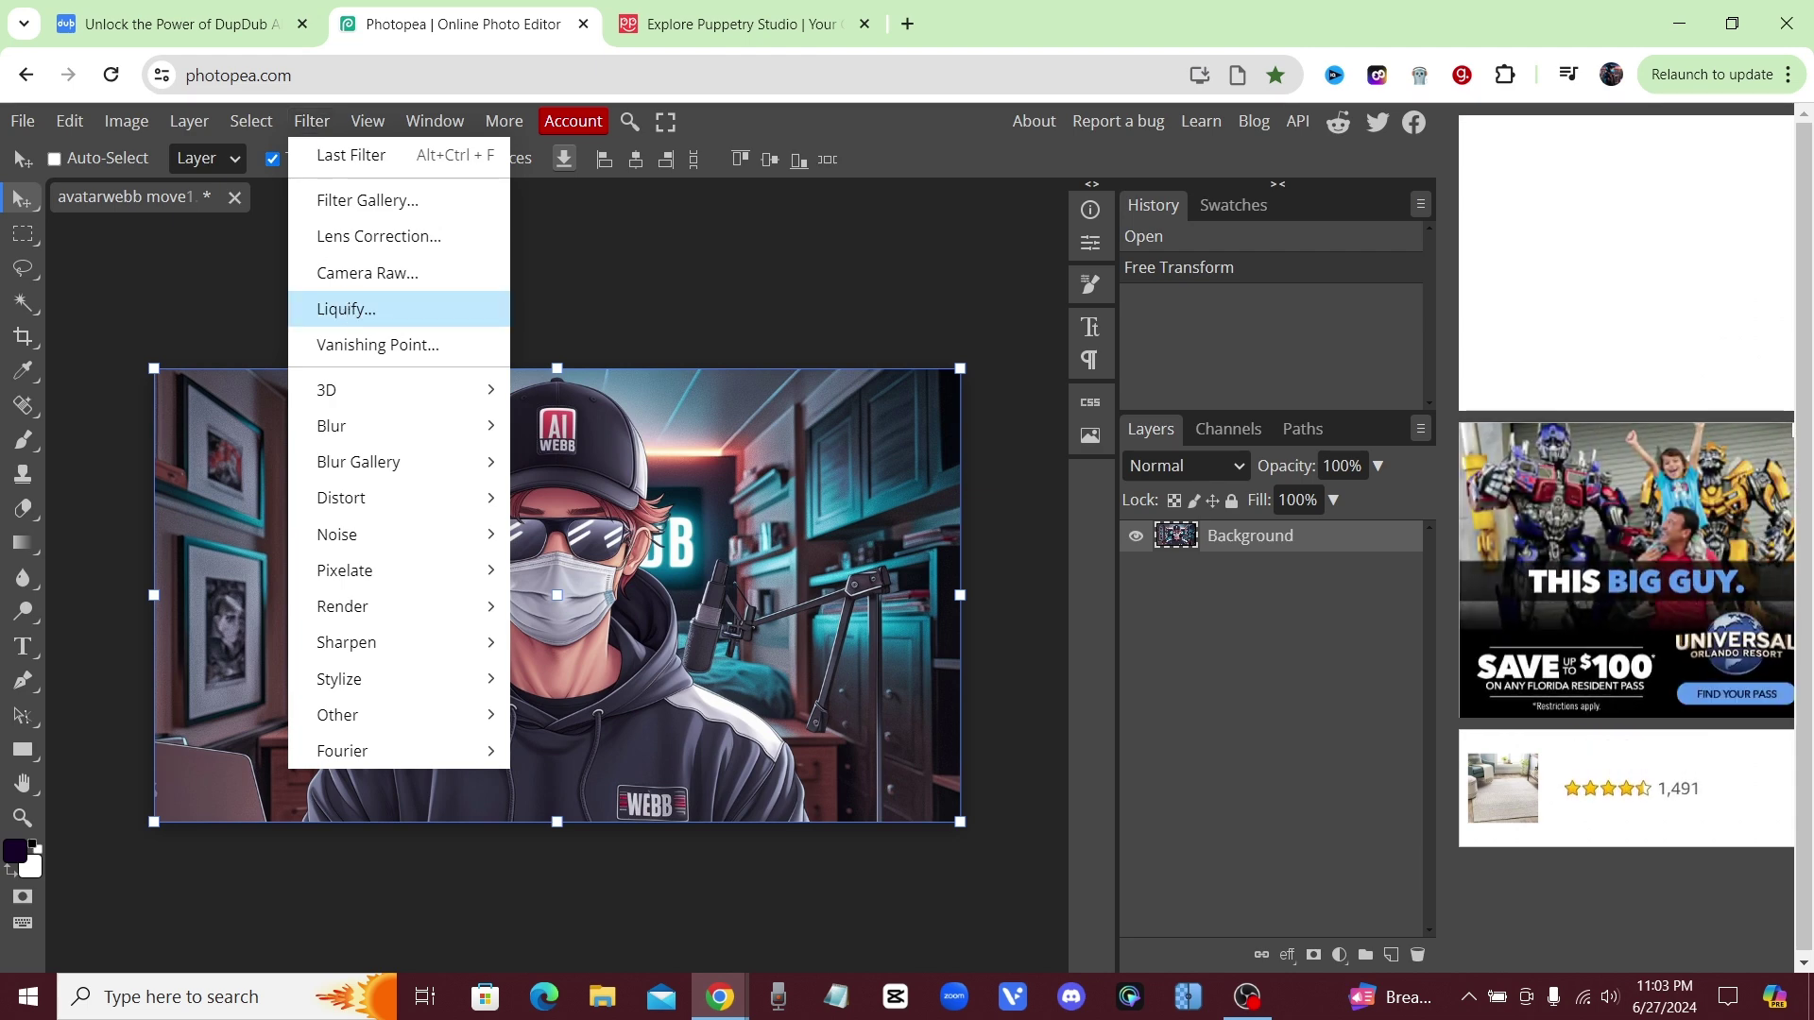
{"action": "left_click", "coordinate": [348, 310]}
{"action": "left_click", "coordinate": [23, 437]}
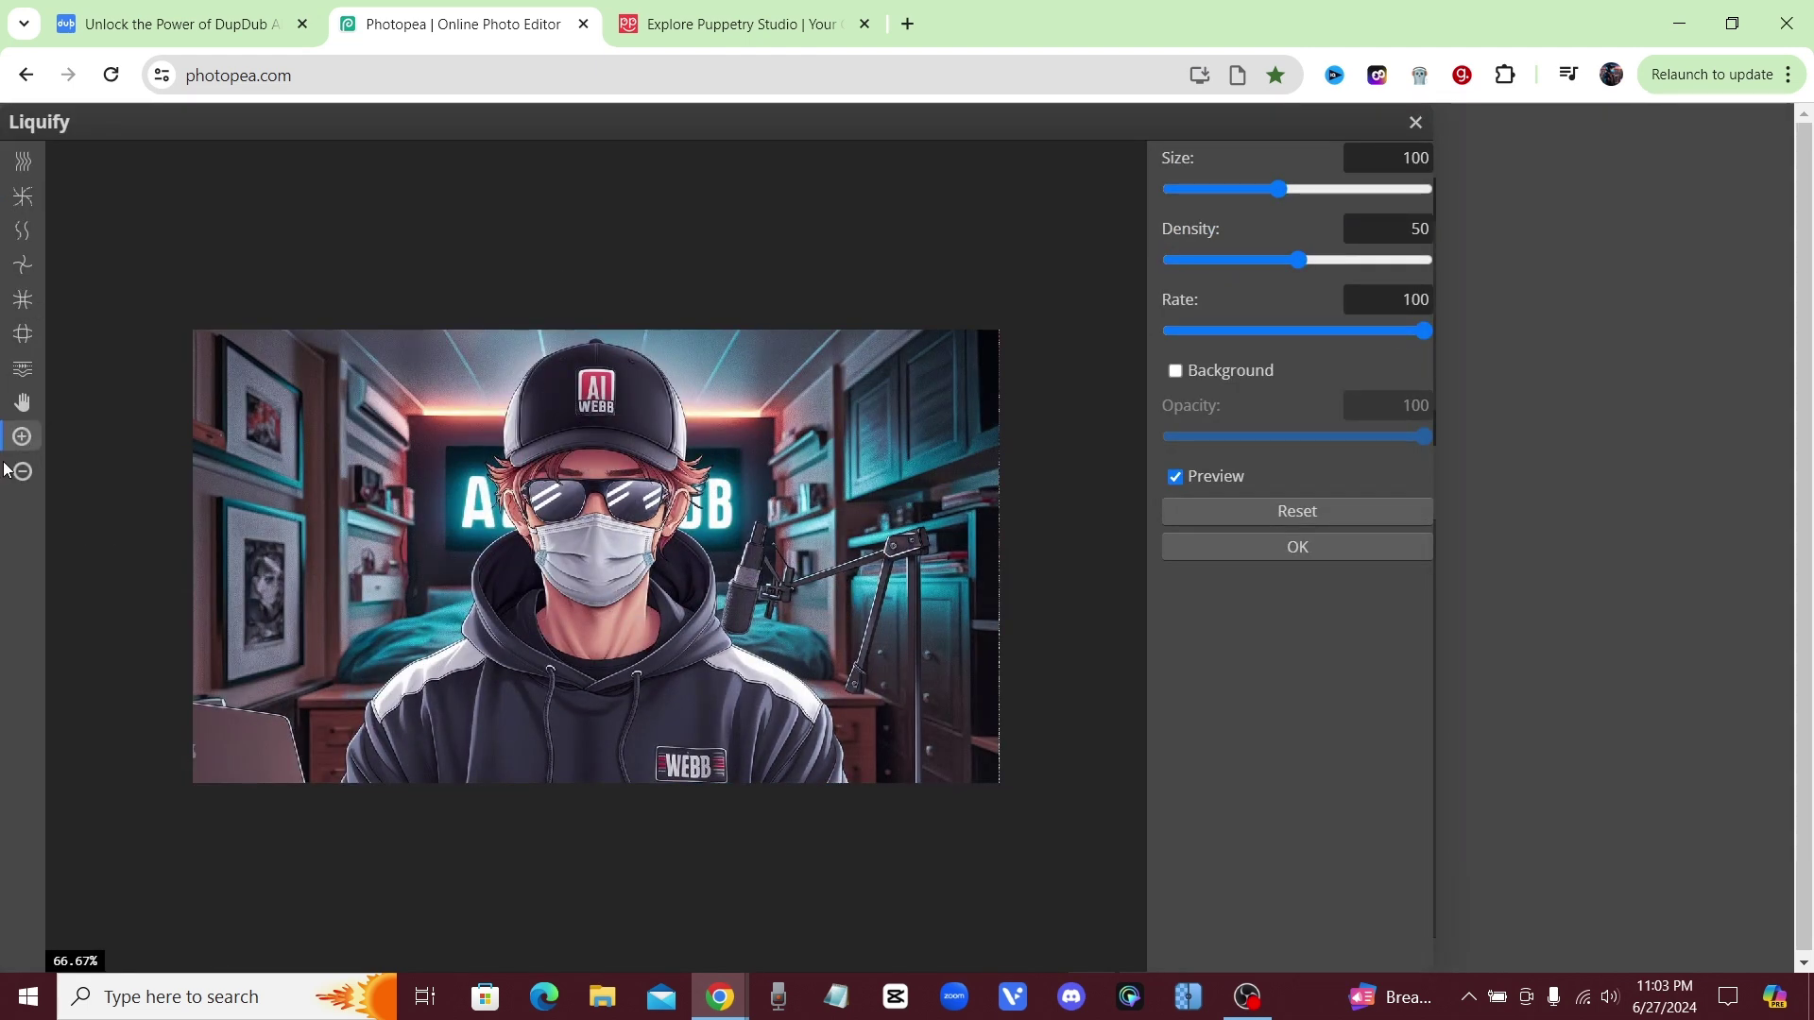
{"action": "left_click", "coordinate": [591, 543]}
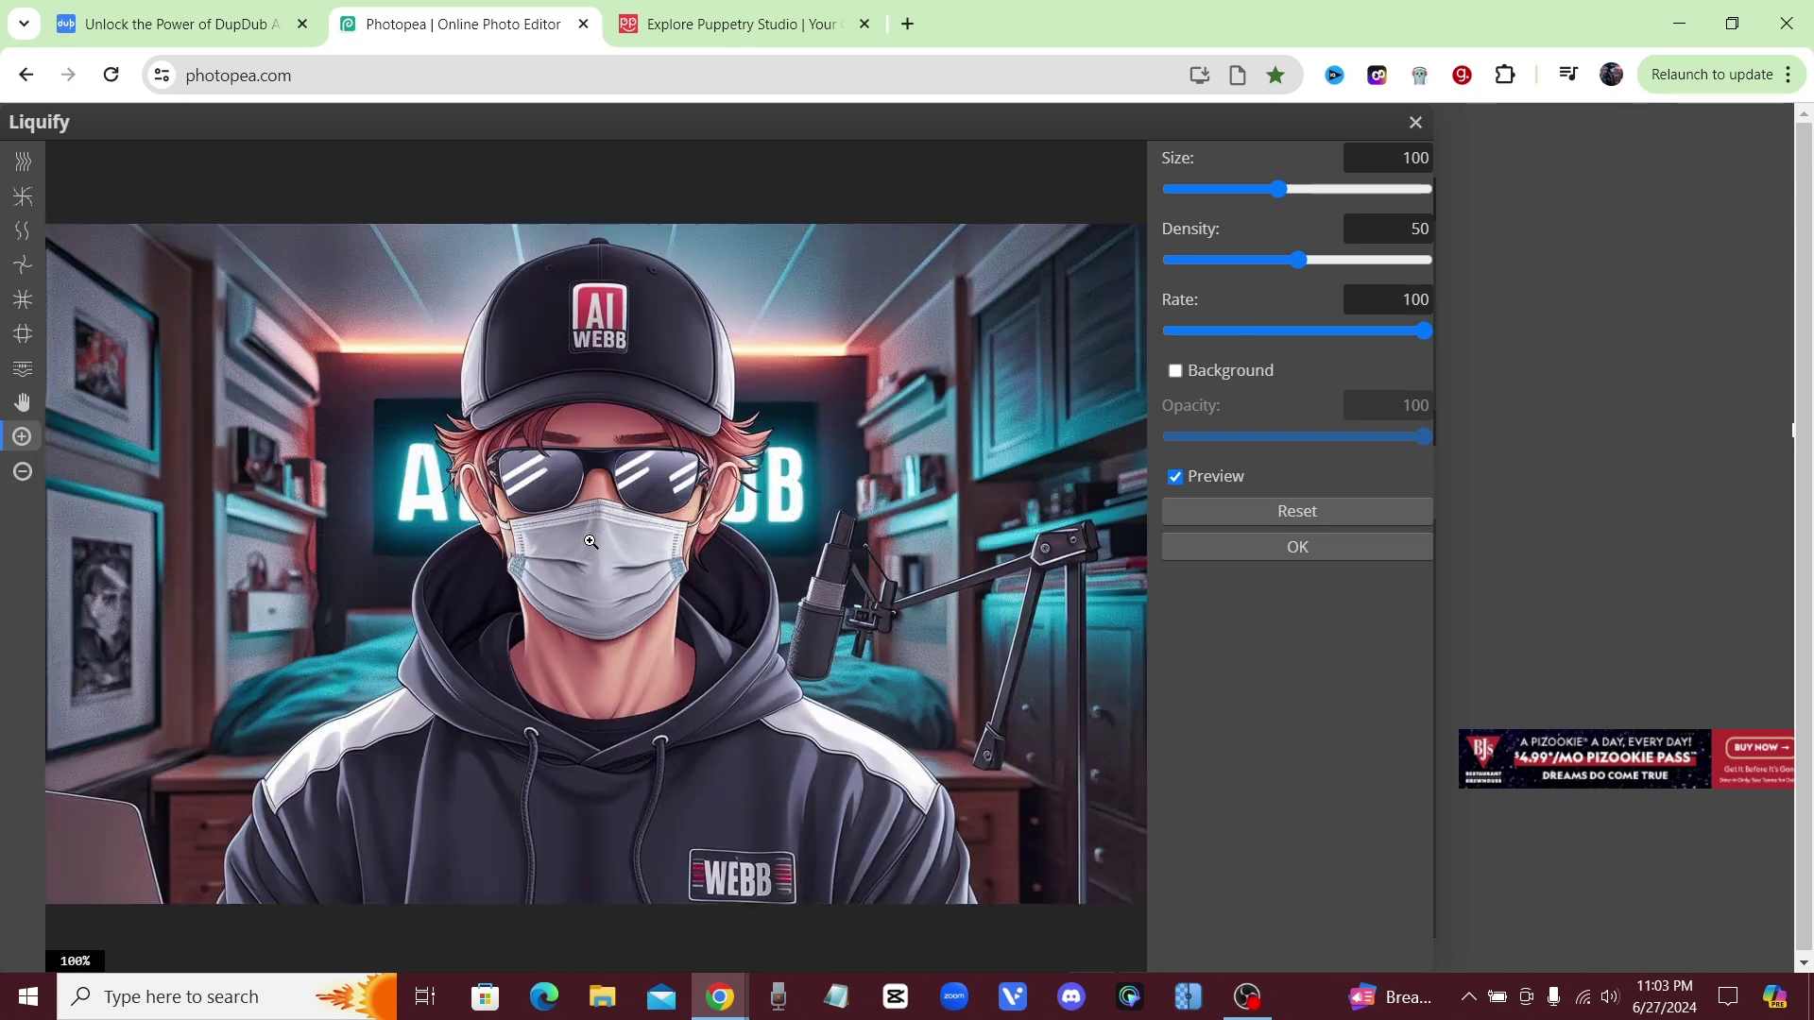
{"action": "left_click", "coordinate": [590, 543]}
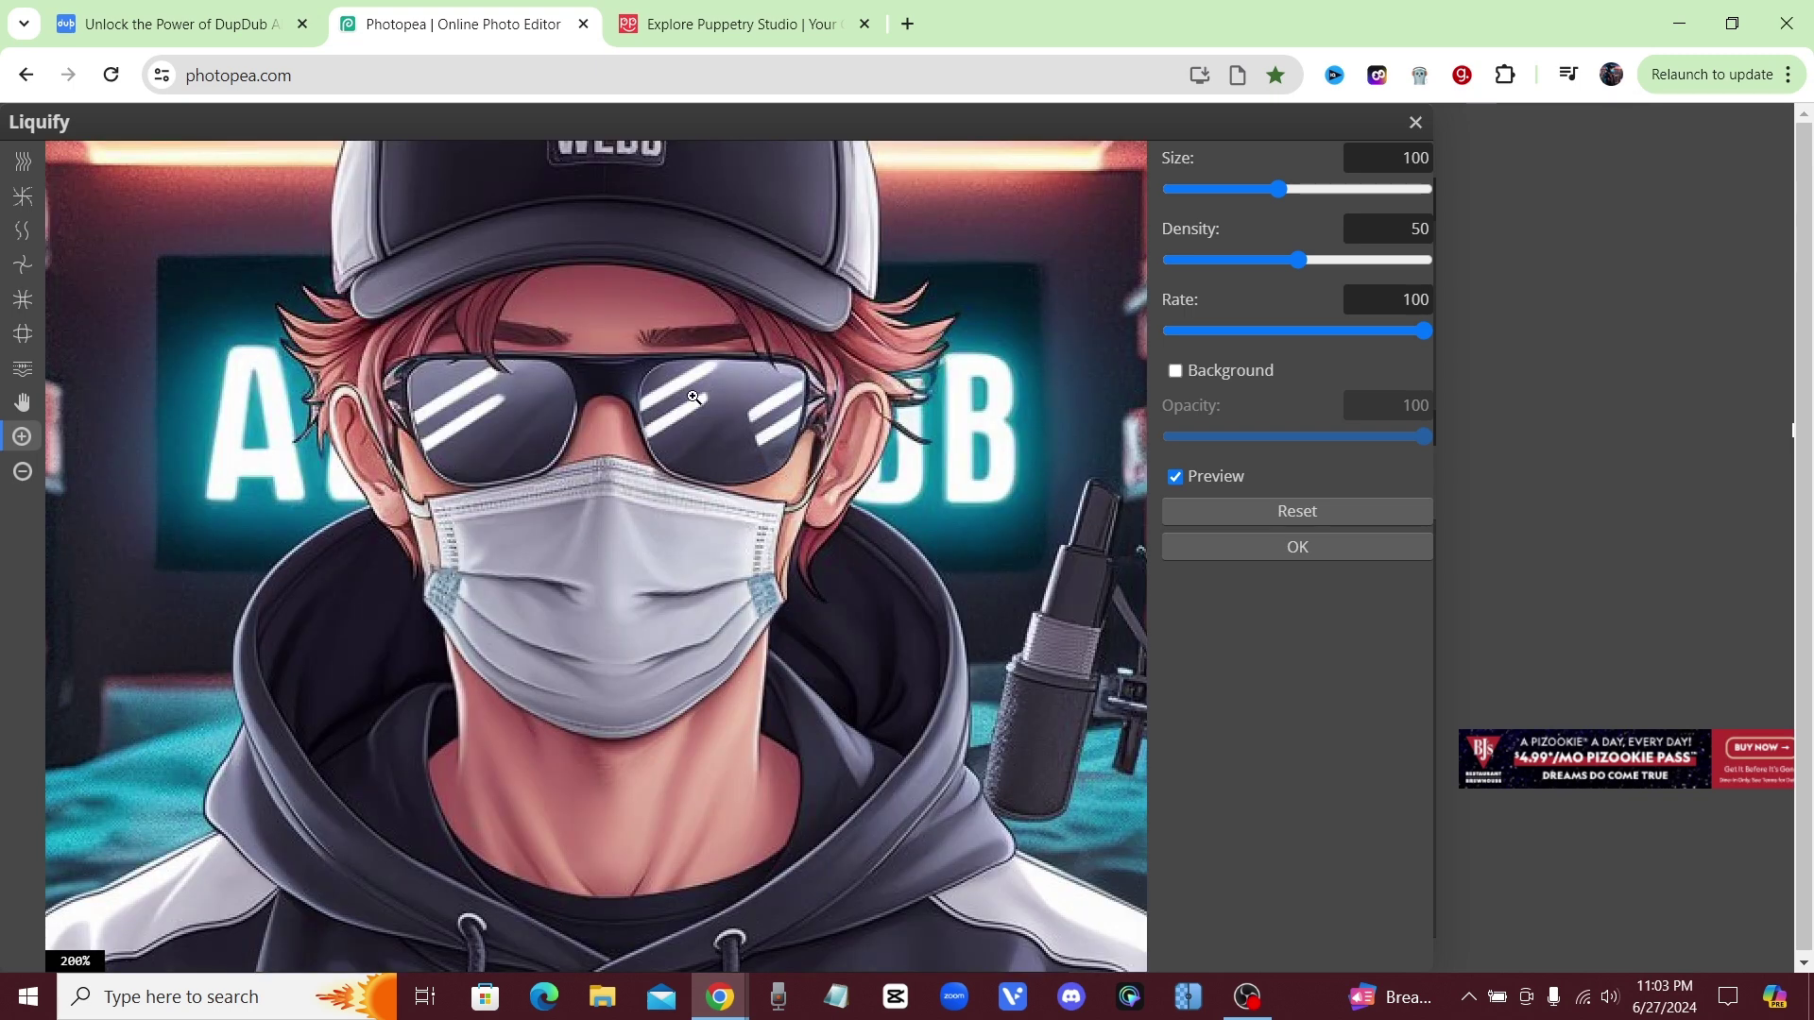
{"action": "left_click", "coordinate": [23, 162]}
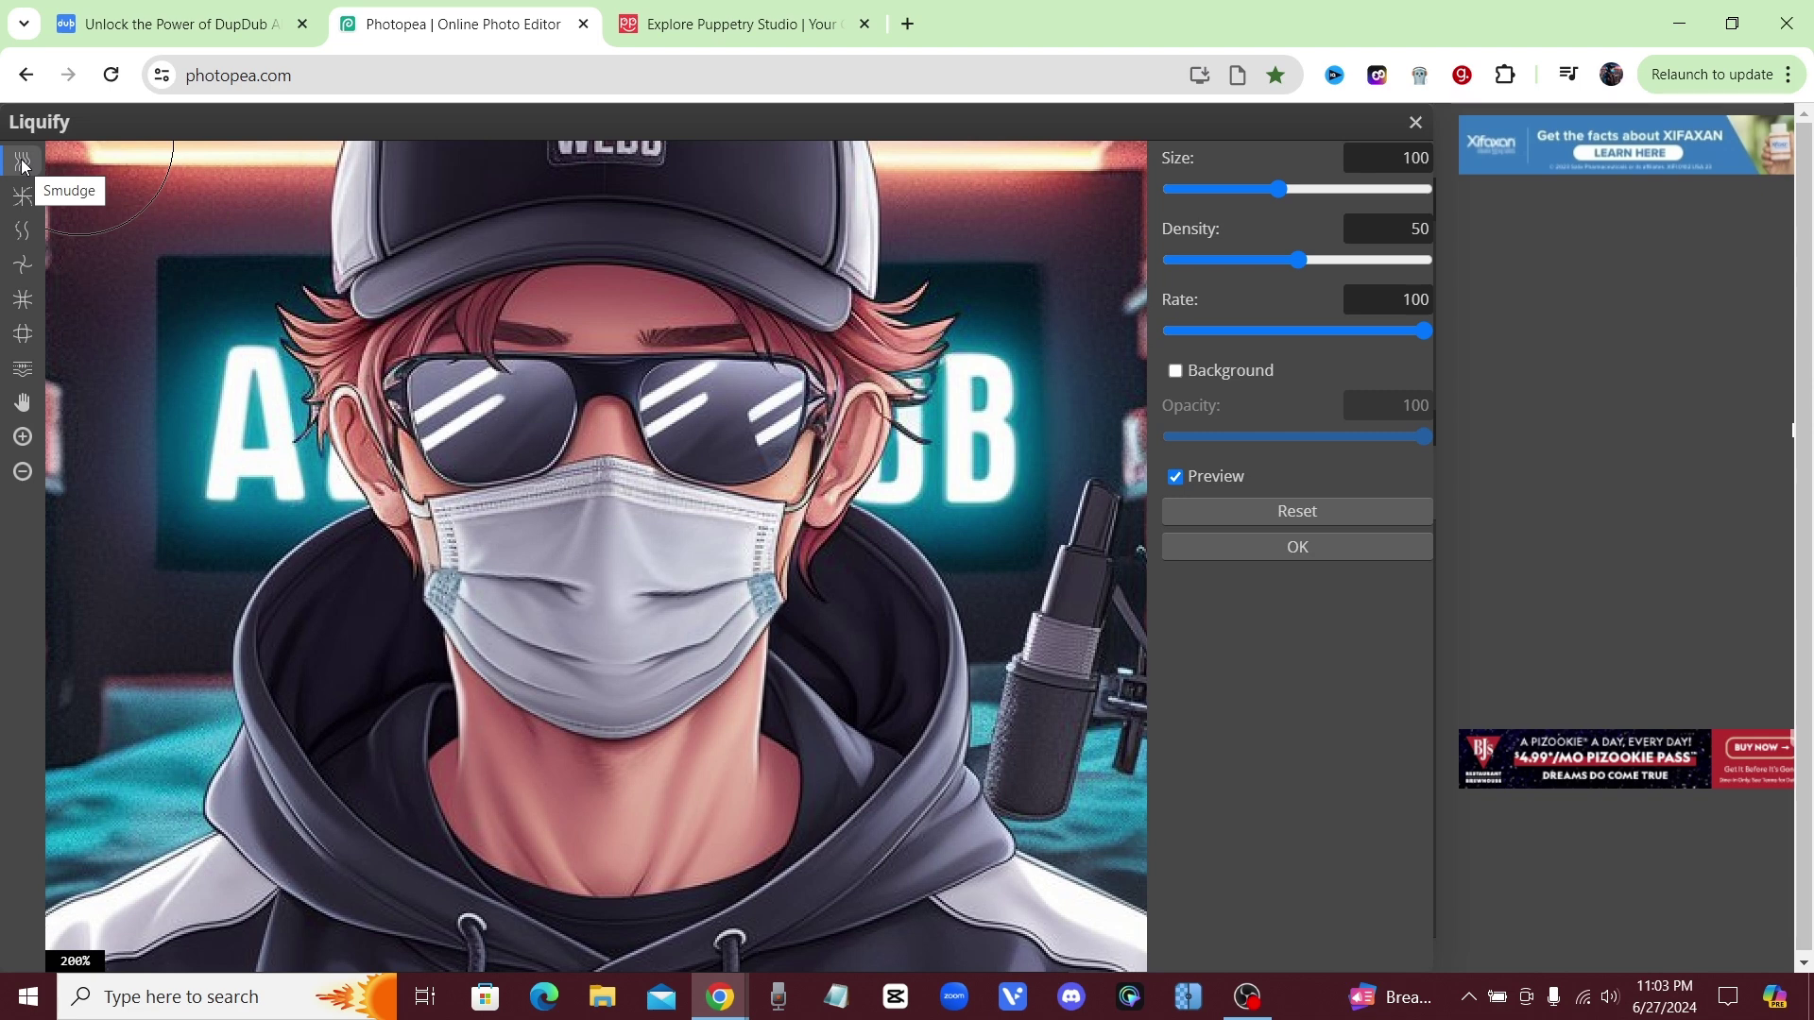
{"action": "mouse_move", "coordinate": [452, 650]}
{"action": "left_mouse_down"}
{"action": "mouse_move", "coordinate": [471, 613]}
{"action": "mouse_move", "coordinate": [528, 644]}
{"action": "mouse_move", "coordinate": [520, 583]}
{"action": "mouse_move", "coordinate": [579, 593]}
{"action": "mouse_move", "coordinate": [542, 633]}
{"action": "mouse_move", "coordinate": [759, 616]}
{"action": "mouse_move", "coordinate": [716, 597]}
{"action": "mouse_move", "coordinate": [608, 673]}
{"action": "mouse_move", "coordinate": [523, 667]}
{"action": "mouse_move", "coordinate": [679, 676]}
{"action": "mouse_move", "coordinate": [687, 654]}
{"action": "mouse_move", "coordinate": [666, 670]}
{"action": "mouse_move", "coordinate": [742, 638]}
{"action": "mouse_move", "coordinate": [746, 613]}
{"action": "mouse_move", "coordinate": [831, 578]}
{"action": "mouse_move", "coordinate": [498, 619]}
{"action": "mouse_move", "coordinate": [519, 584]}
{"action": "mouse_move", "coordinate": [779, 682]}
{"action": "mouse_move", "coordinate": [891, 800]}
{"action": "mouse_move", "coordinate": [924, 744]}
{"action": "mouse_move", "coordinate": [627, 700]}
{"action": "left_mouse_up"}
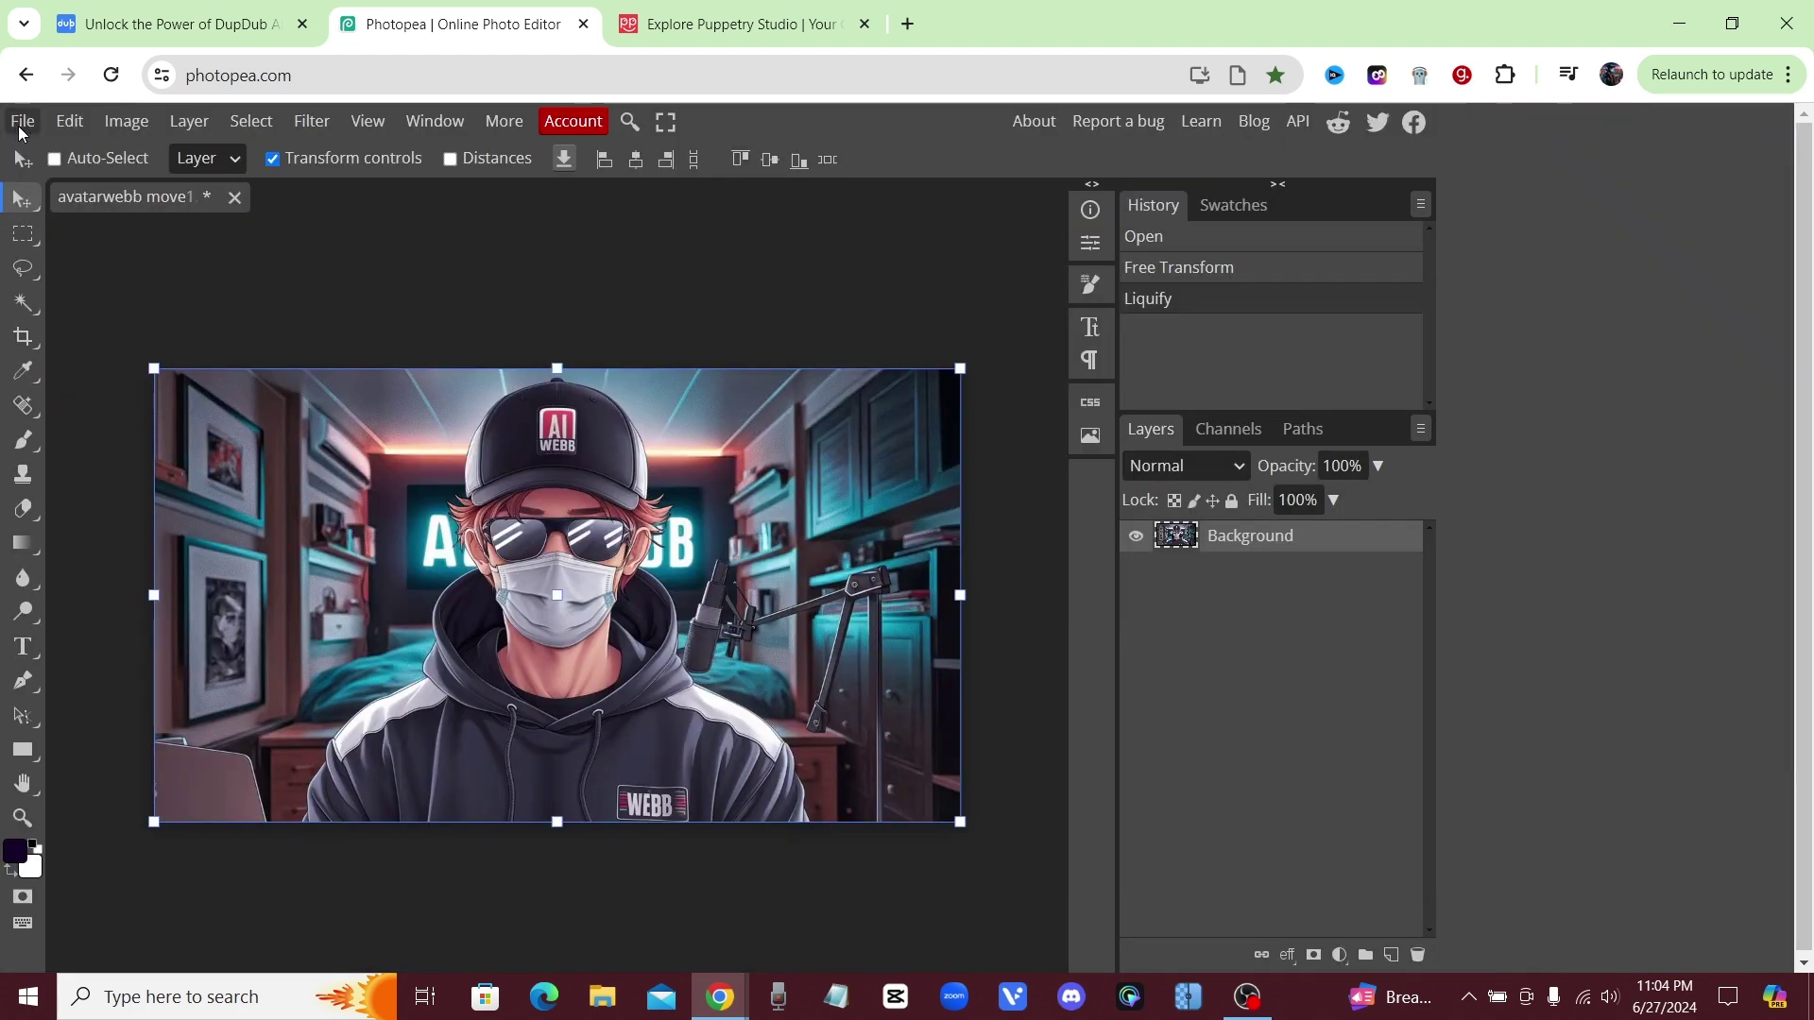
Export the warped avatar image as a 1280 × 720 px PNG and open the saved file's entry in the recent downloads
{"action": "left_click", "coordinate": [22, 122]}
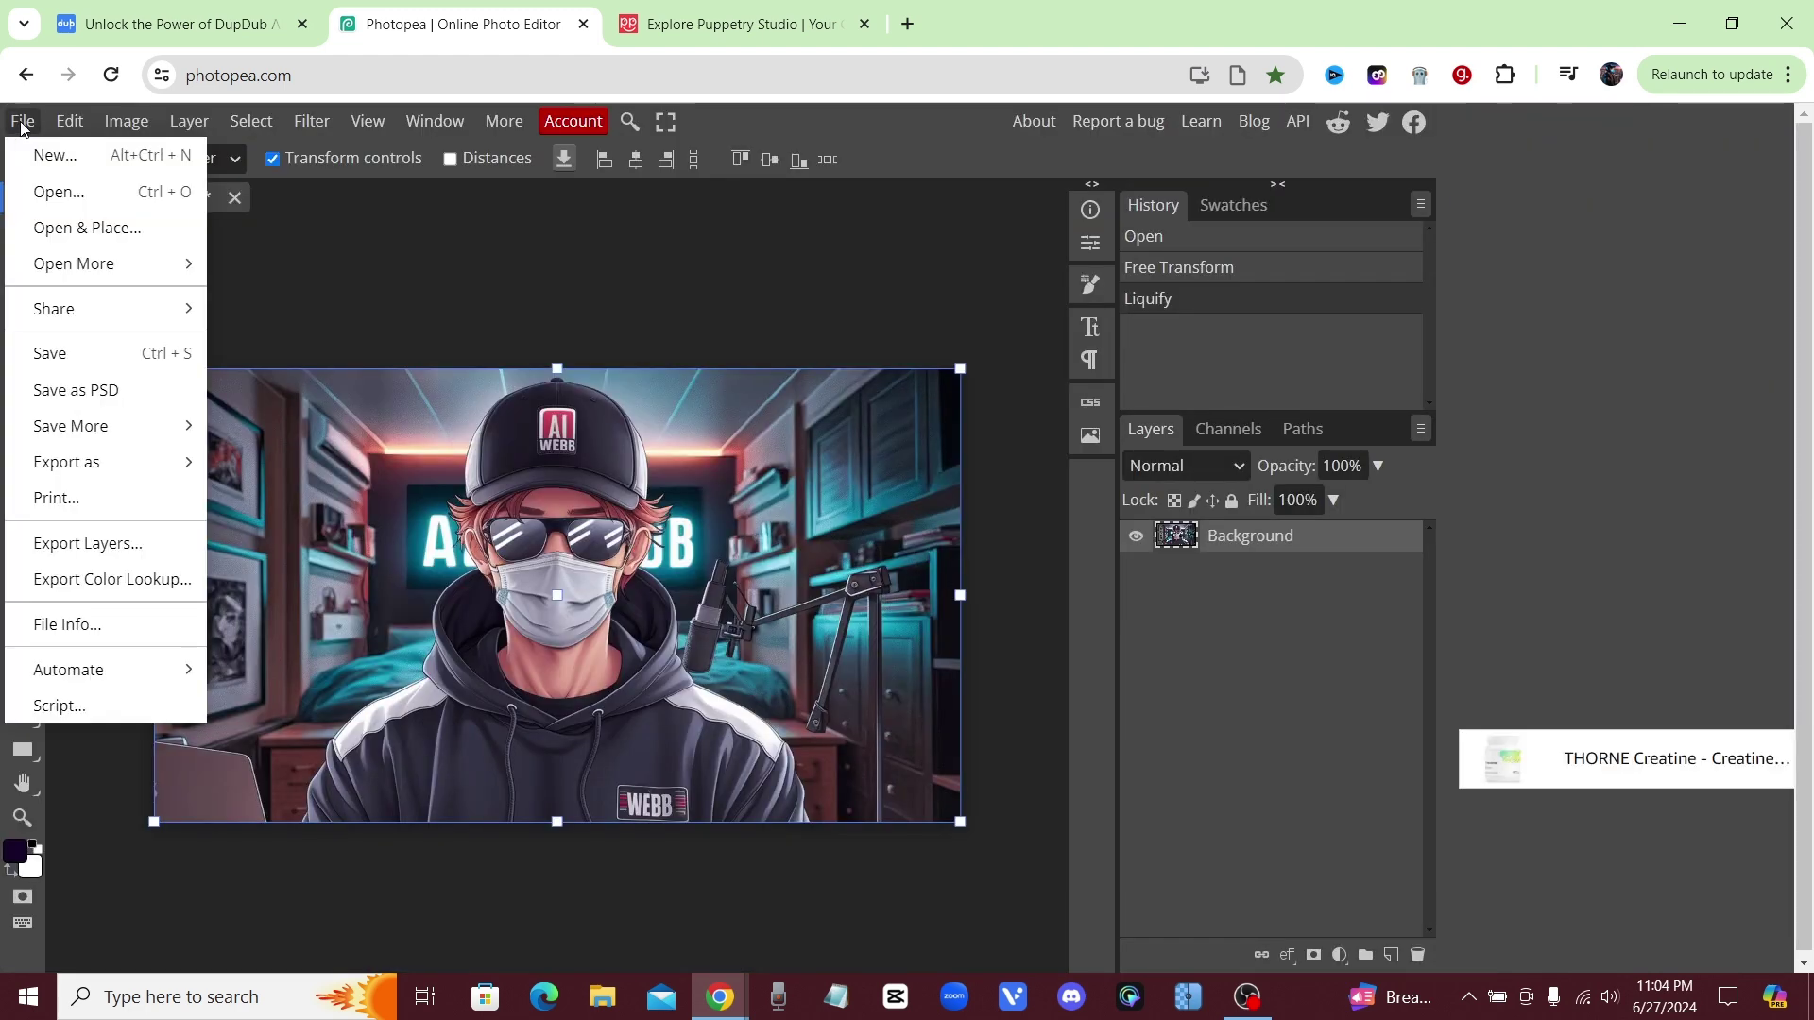
{"action": "left_click", "coordinate": [162, 480]}
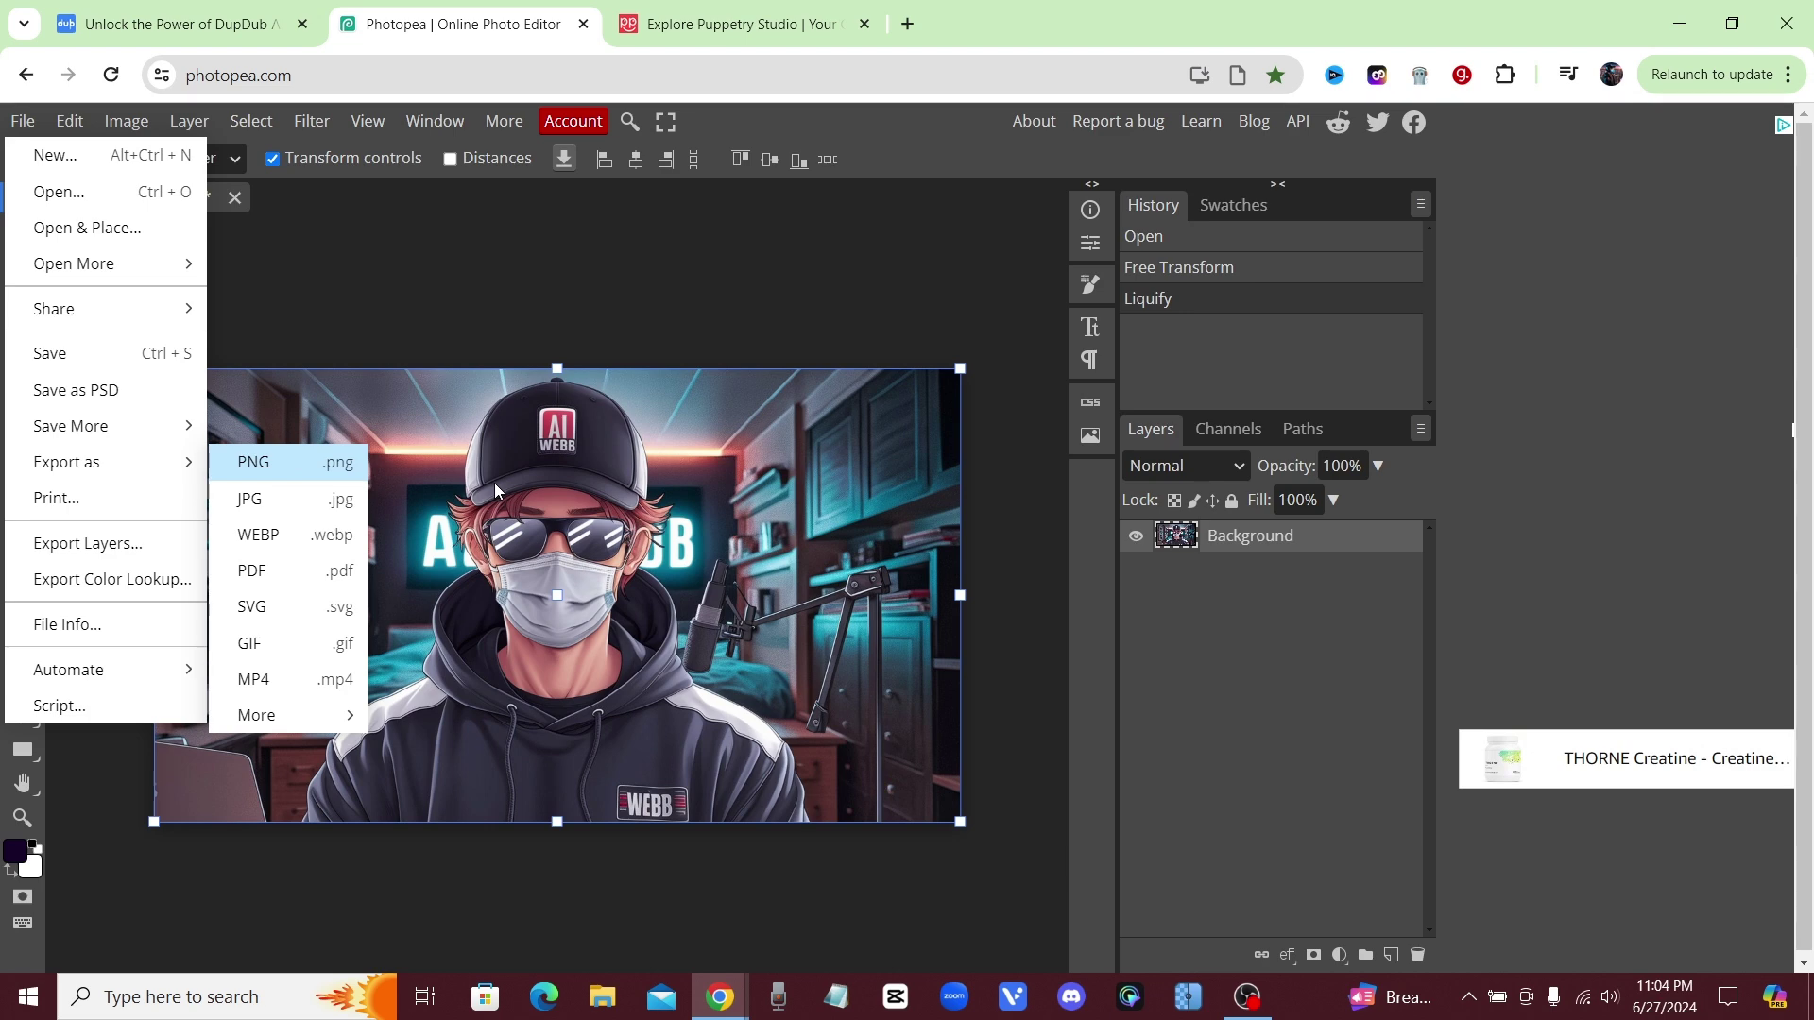
{"action": "left_click", "coordinate": [253, 462]}
{"action": "left_click", "coordinate": [893, 281]}
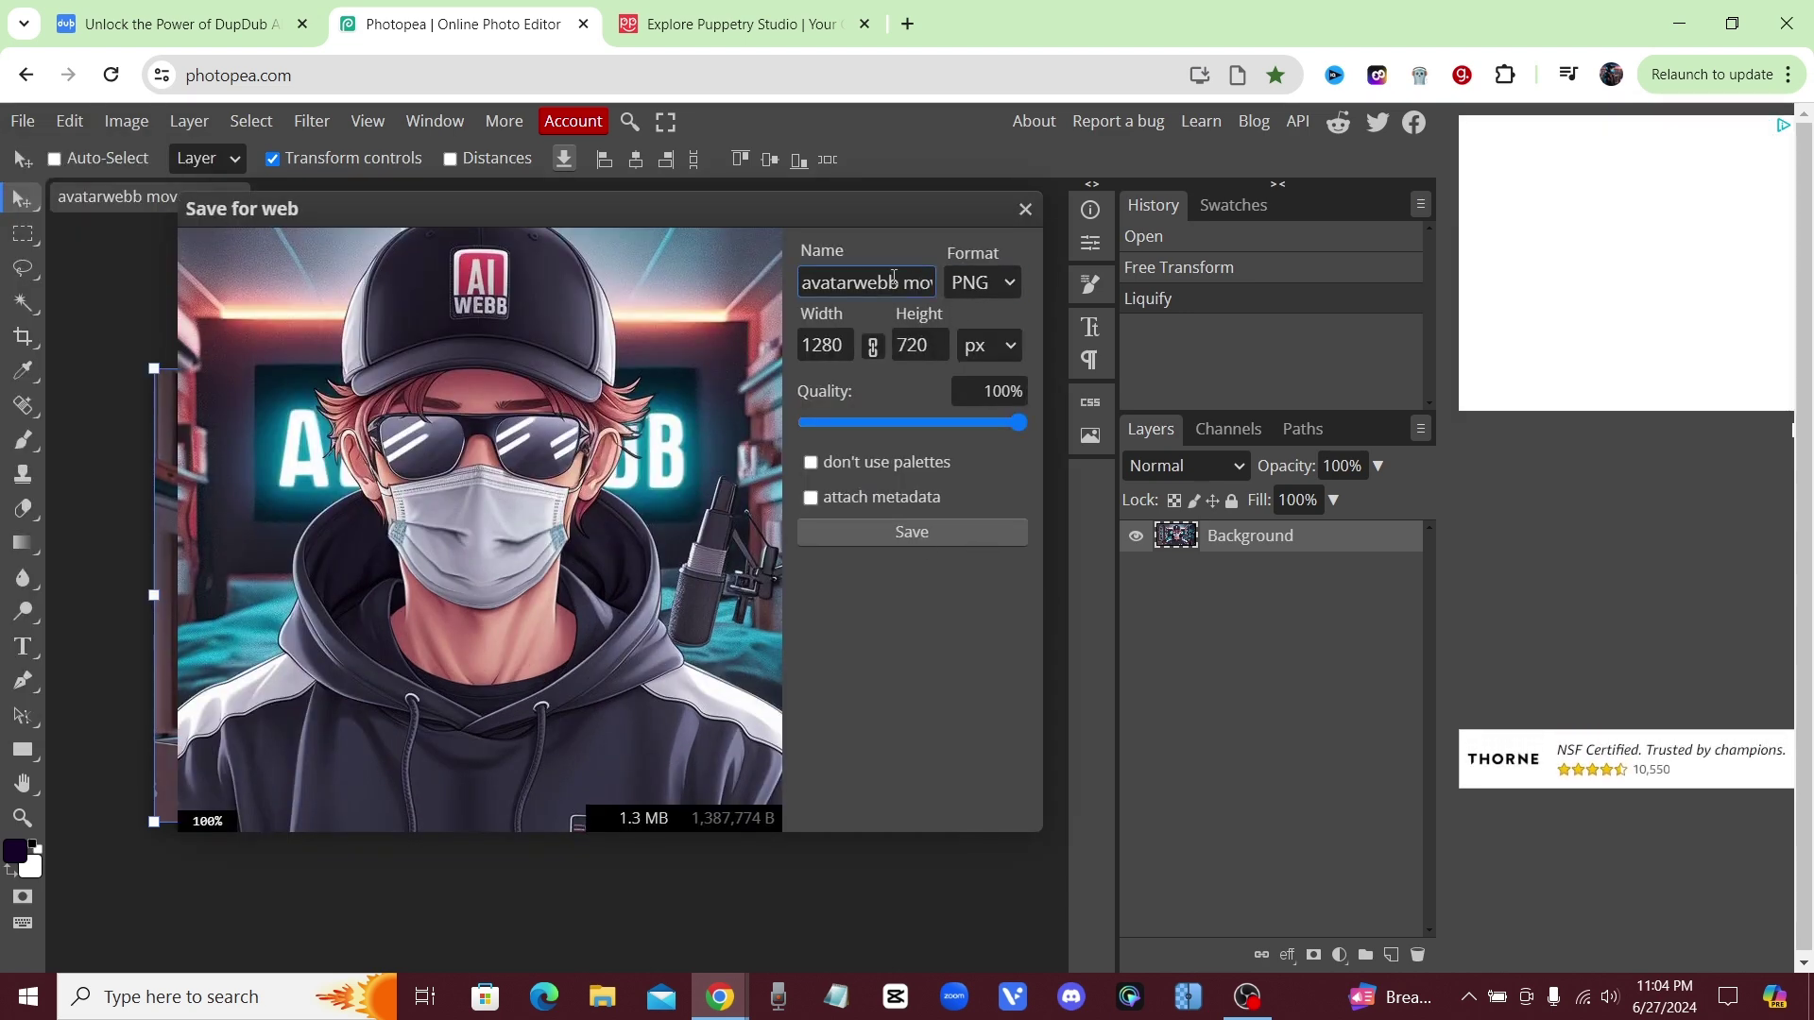
{"action": "left_click", "coordinate": [929, 535]}
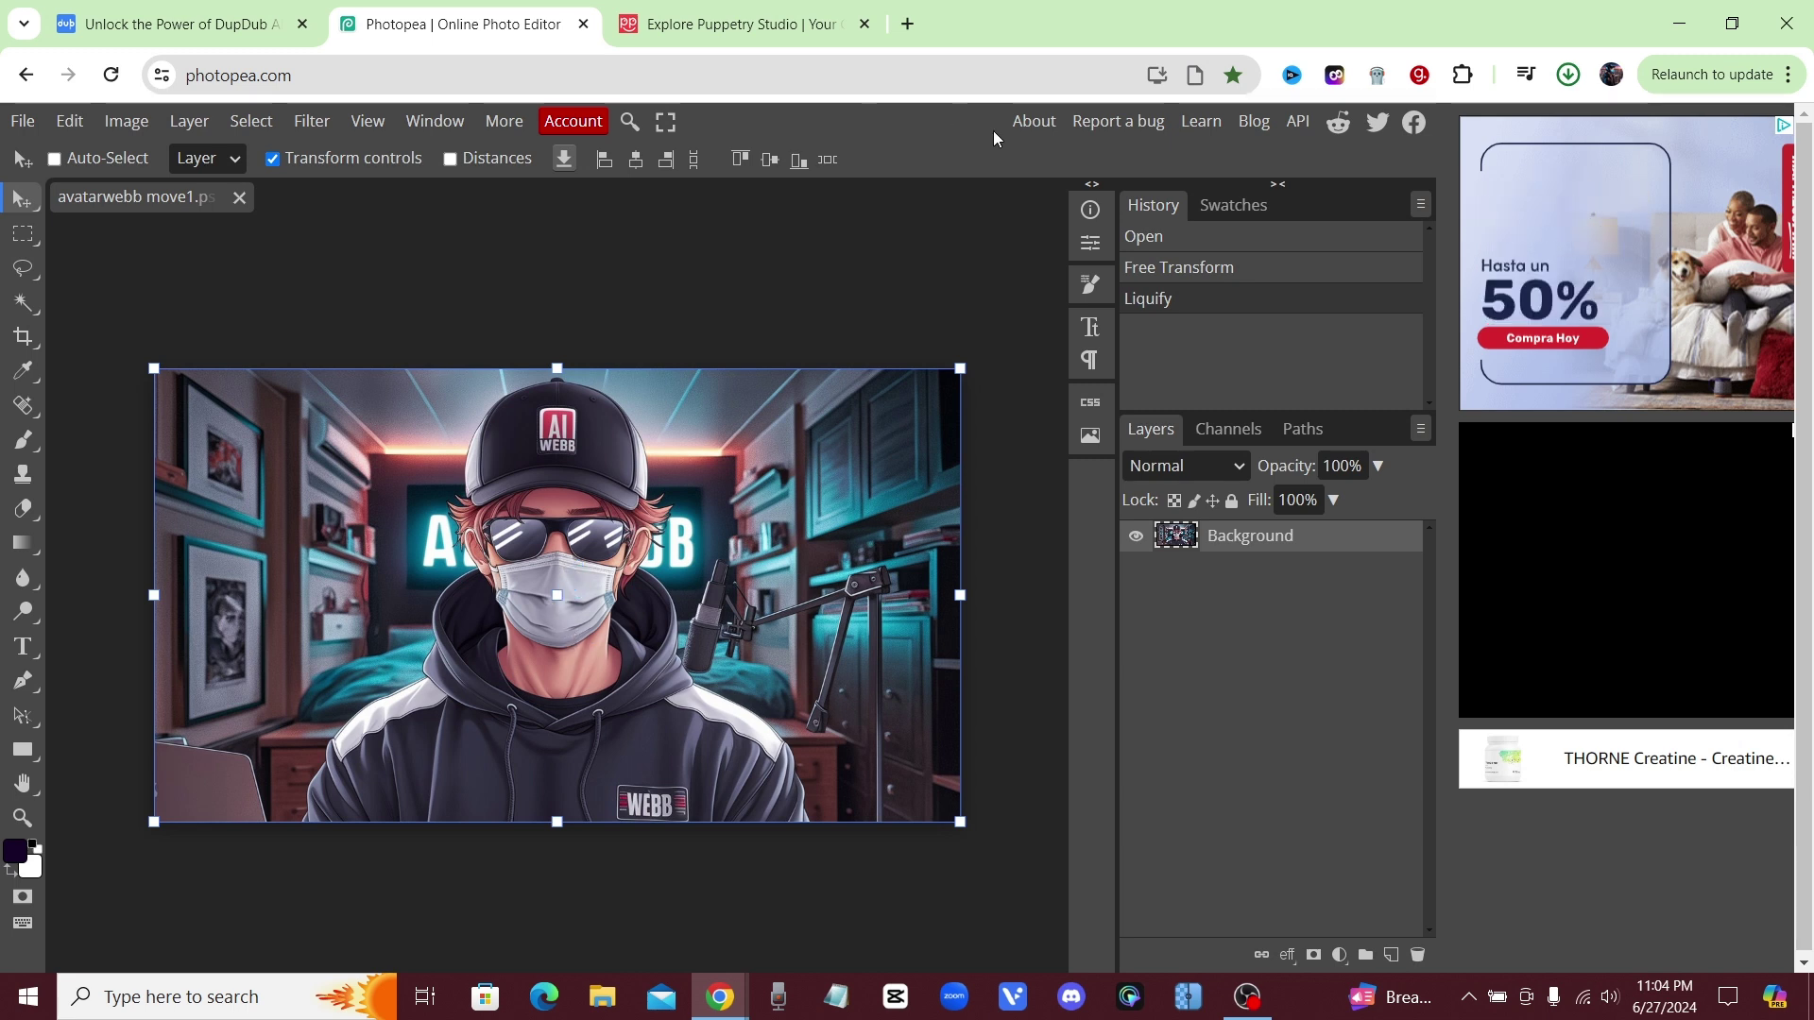
{"action": "left_click", "coordinate": [1569, 76]}
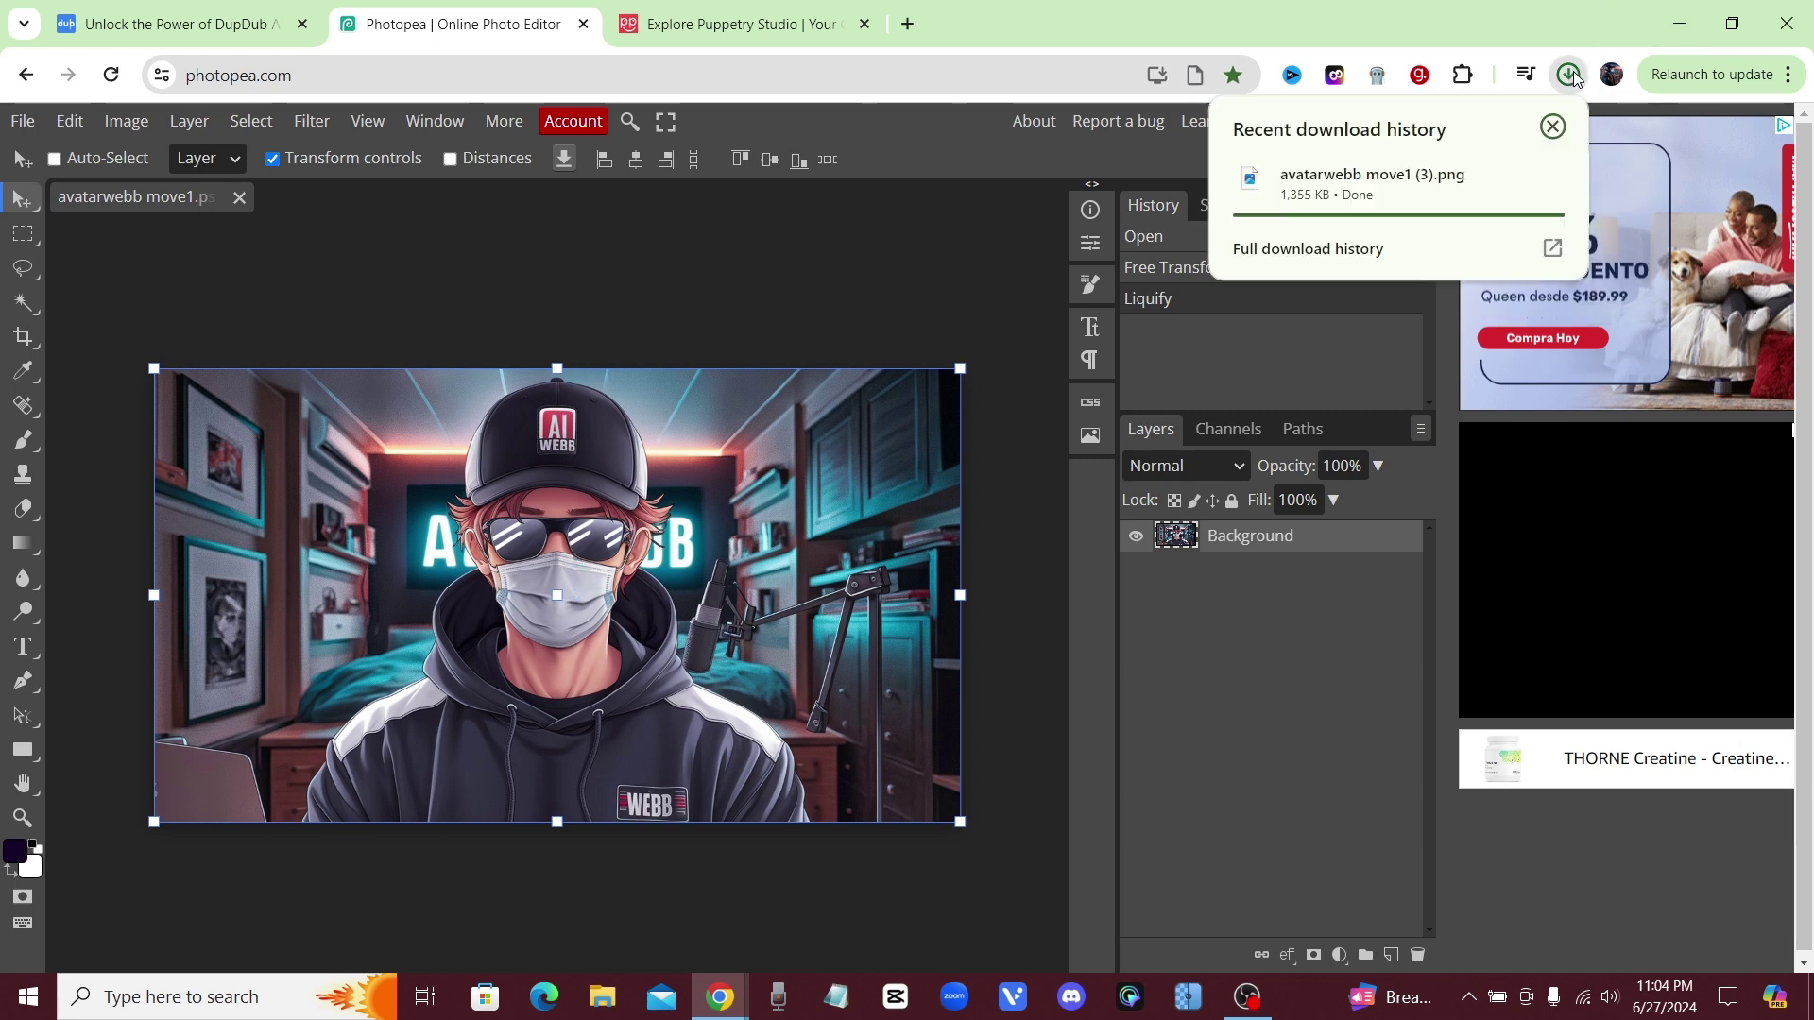
{"action": "mouse_move", "coordinate": [1480, 190]}
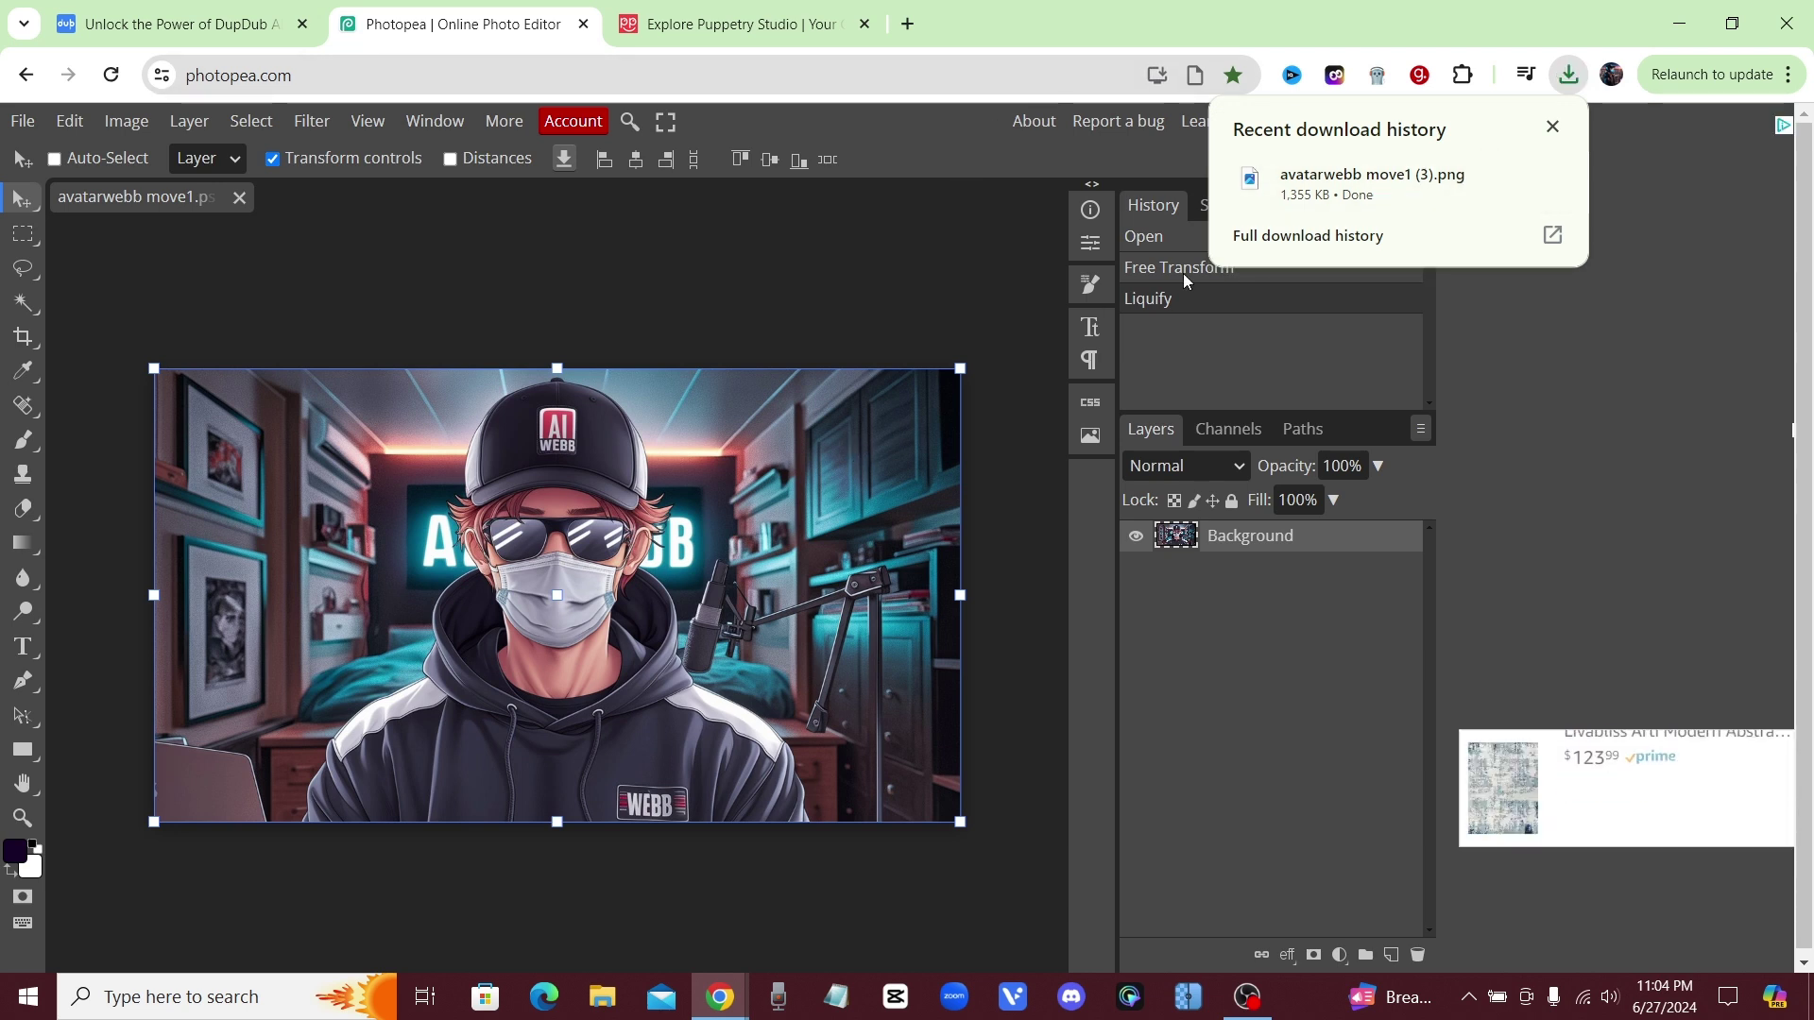
{"action": "left_click", "coordinate": [1512, 185]}
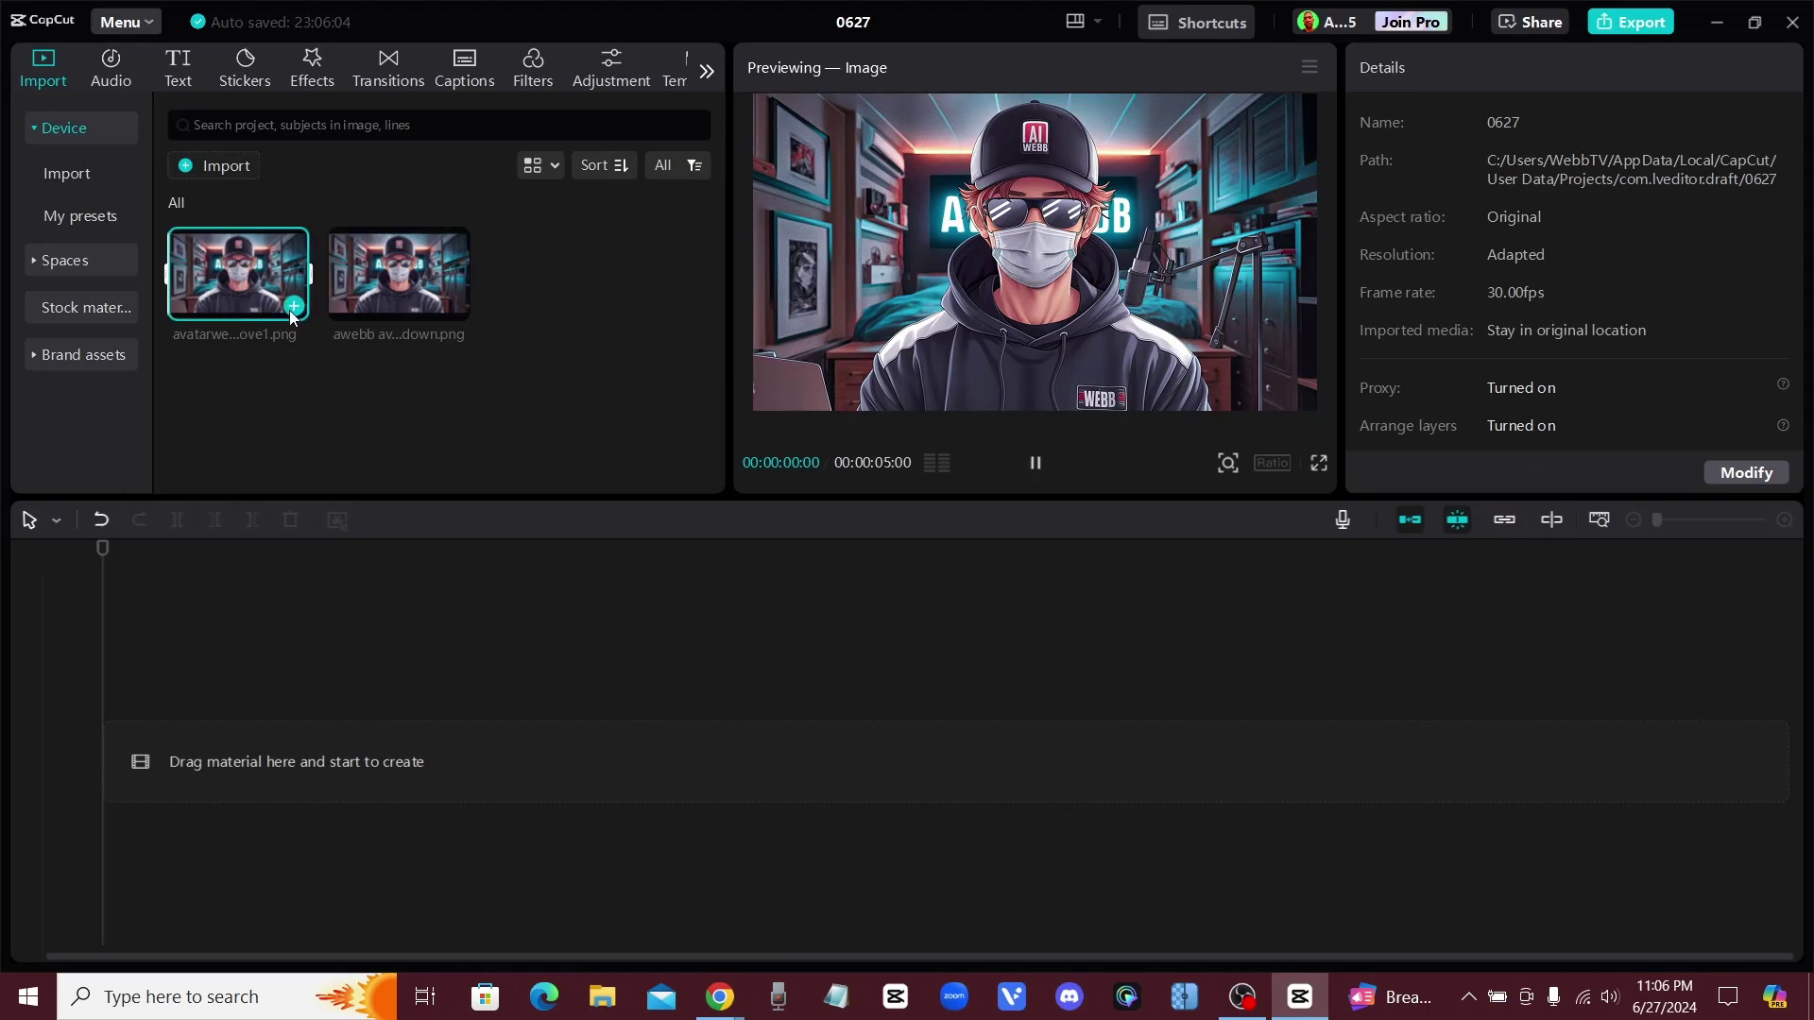
In CapCut, place the two avatar images one after the other on the timeline and trim them to 9 and 7 frames
{"action": "left_click", "coordinate": [294, 305]}
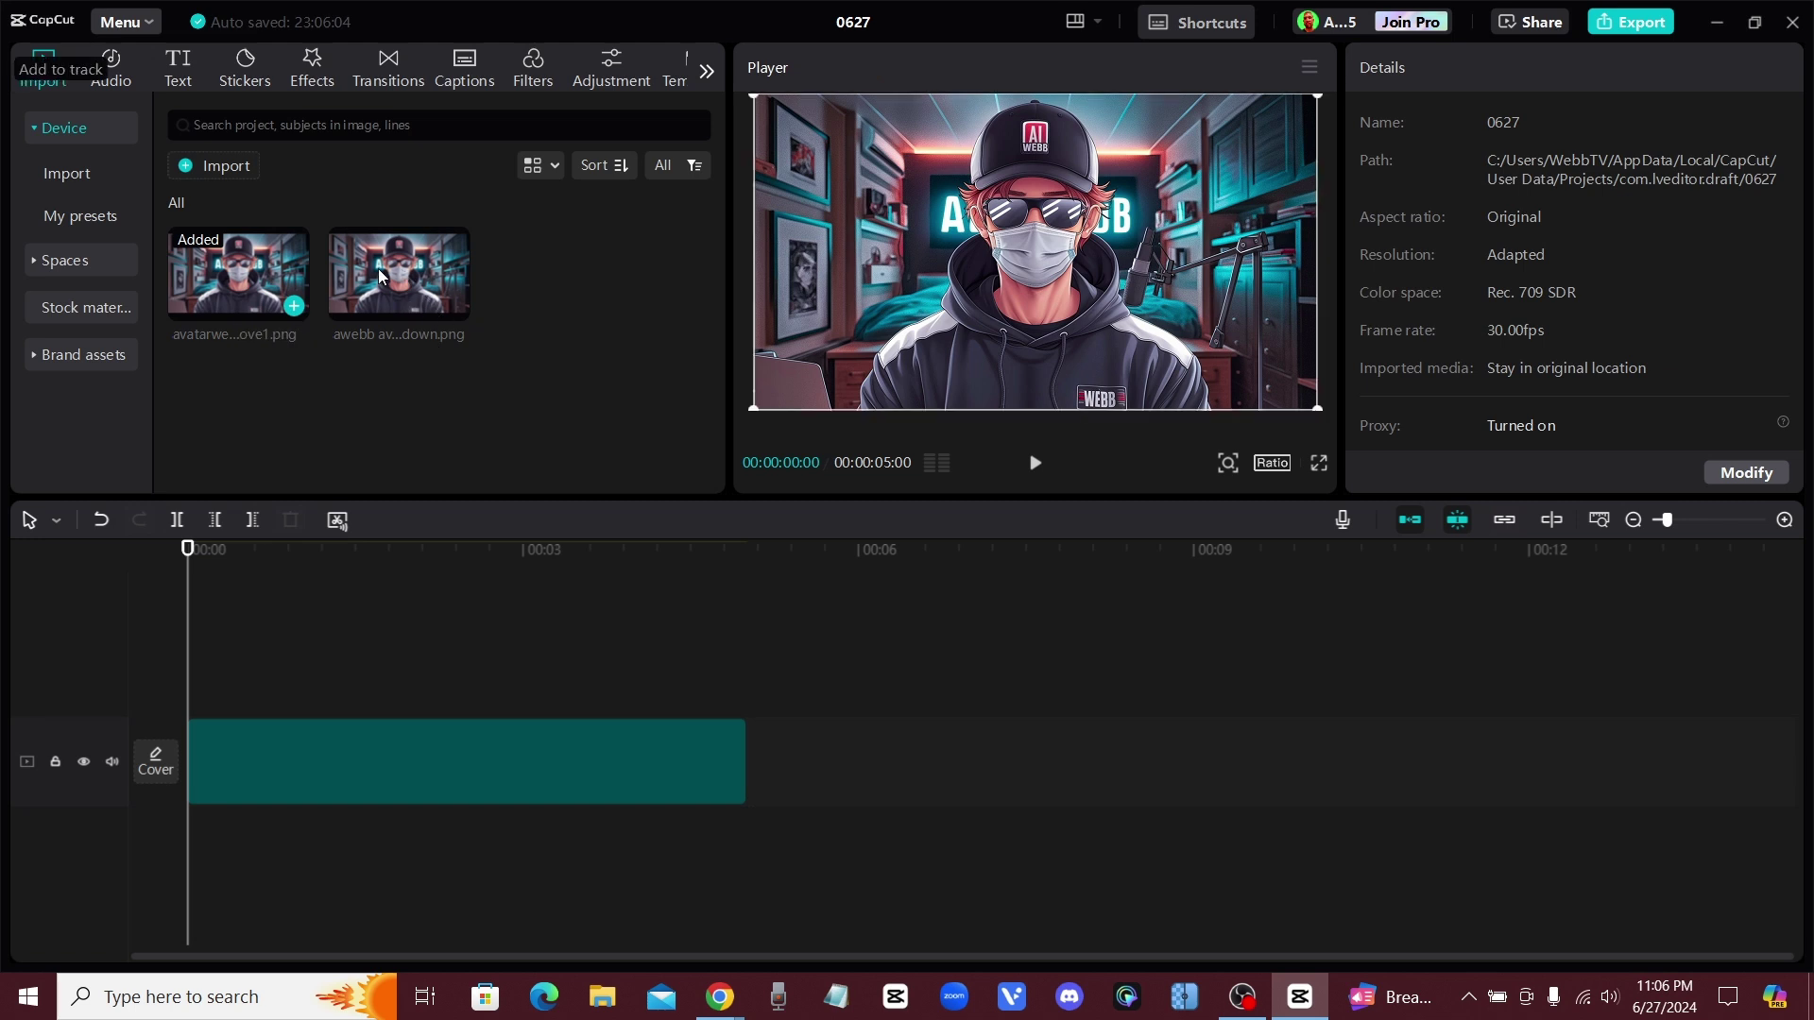
{"action": "left_click_drag", "start_coordinate": [399, 275], "coordinate": [763, 730]}
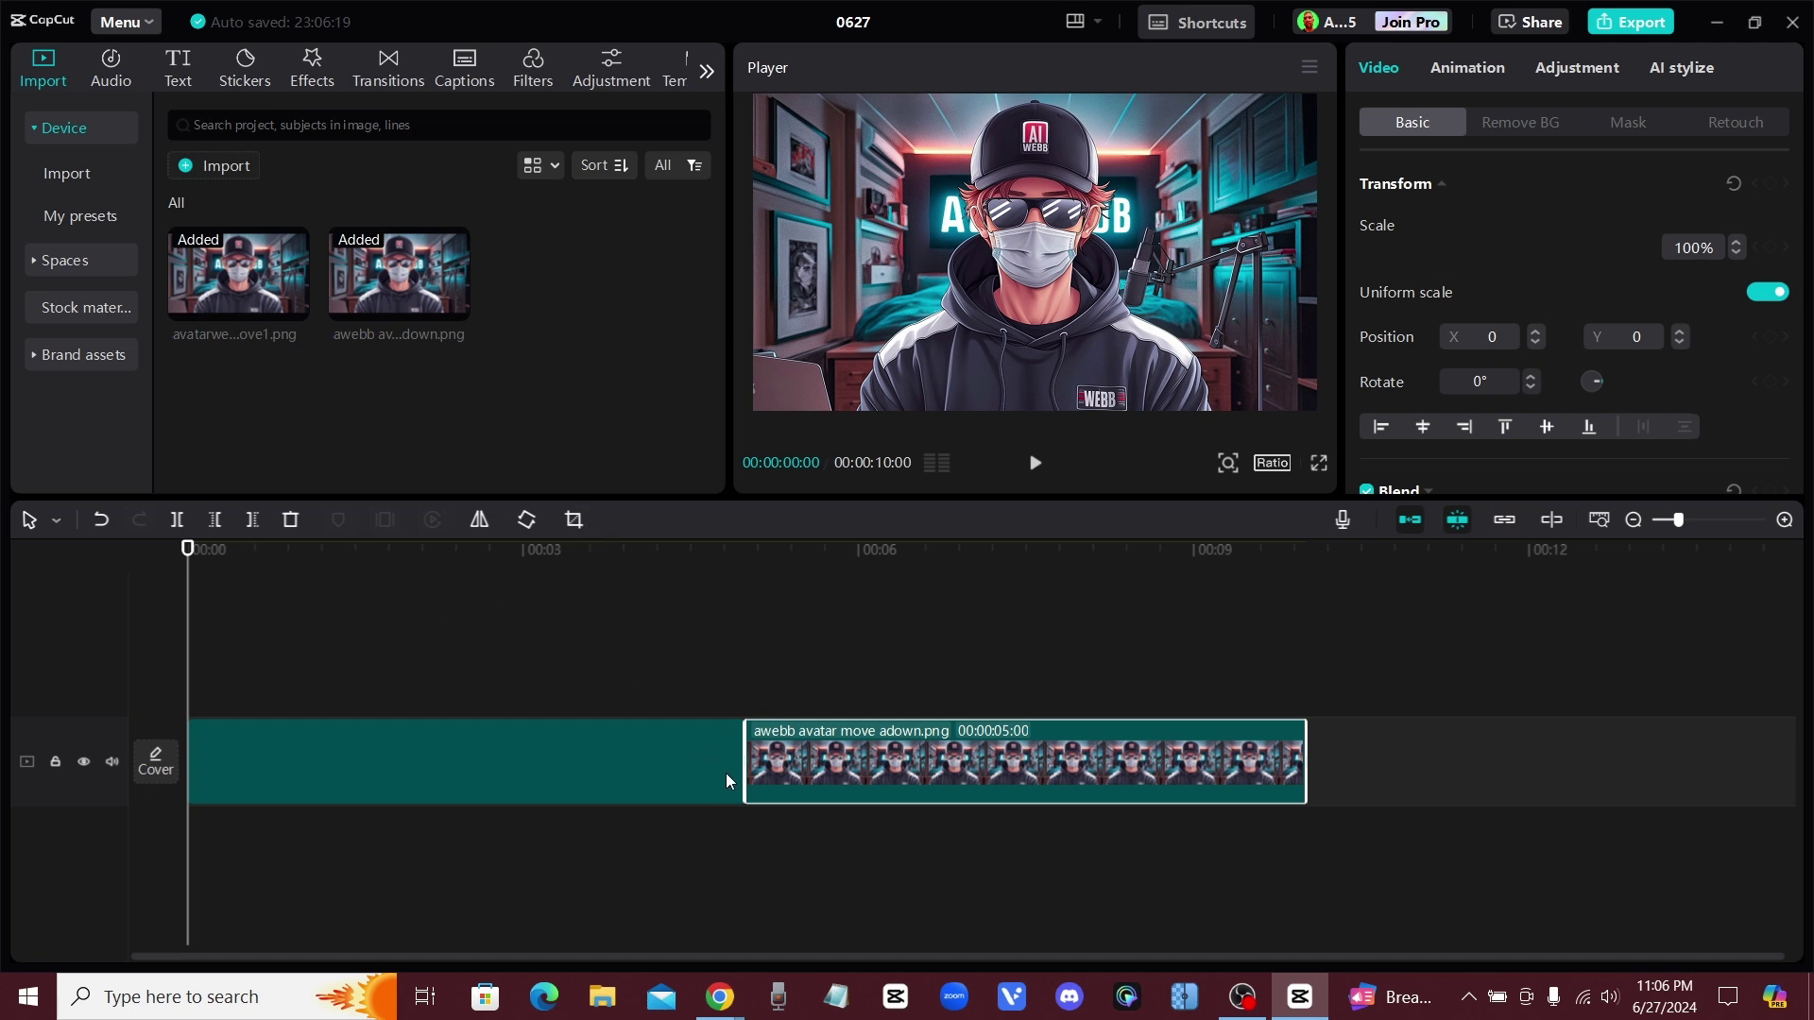
{"action": "left_click", "coordinate": [703, 761]}
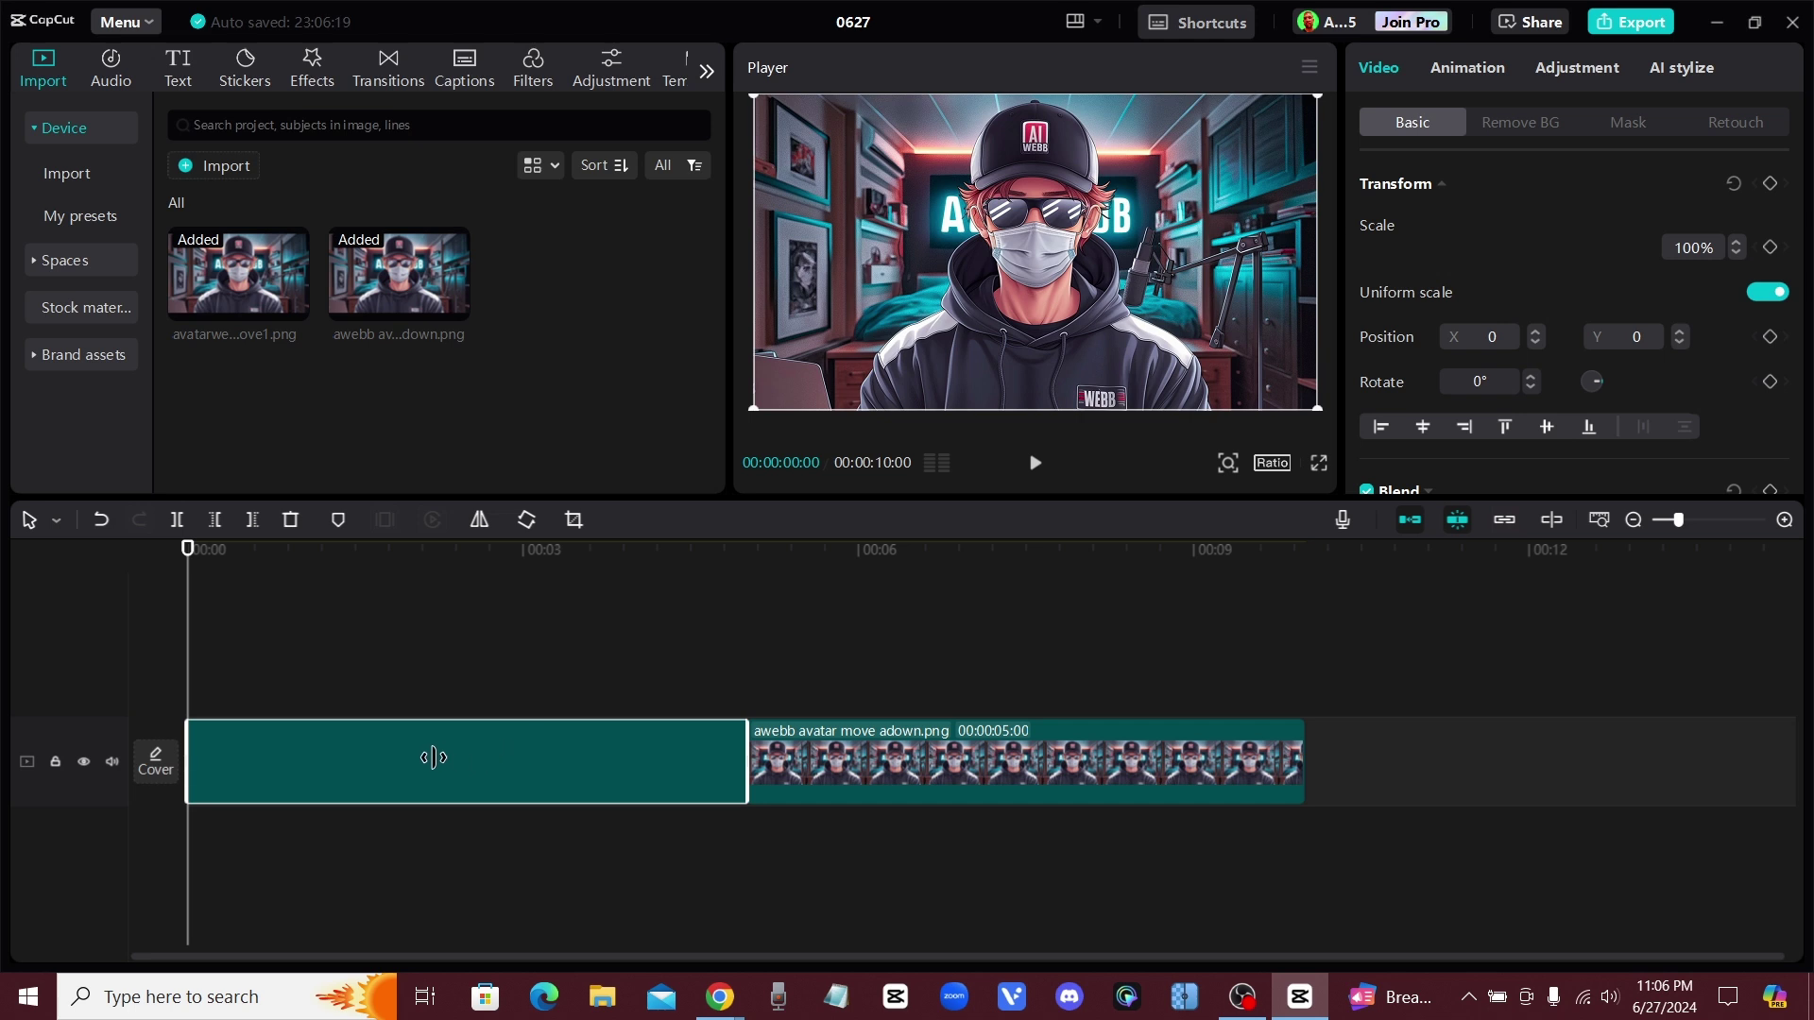
{"action": "left_click_drag", "start_coordinate": [305, 752], "coordinate": [222, 757]}
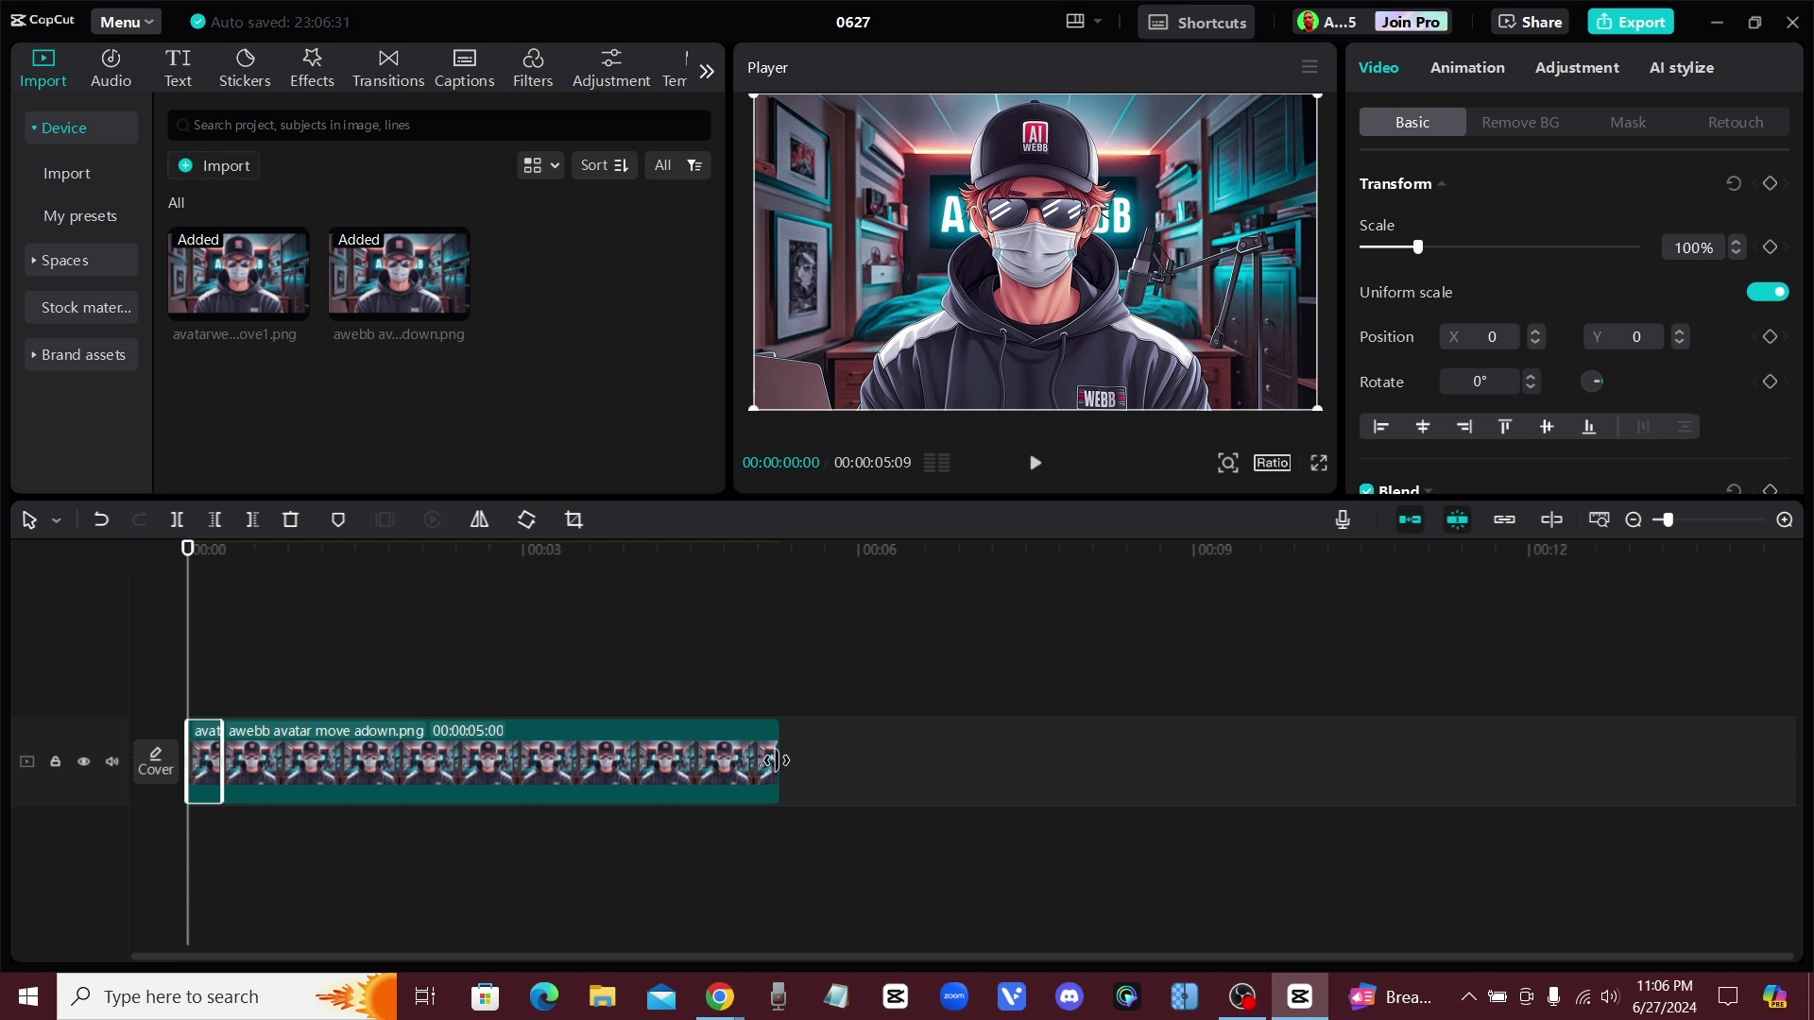
{"action": "left_click_drag", "start_coordinate": [774, 760], "coordinate": [248, 761]}
{"action": "left_click", "coordinate": [368, 758]}
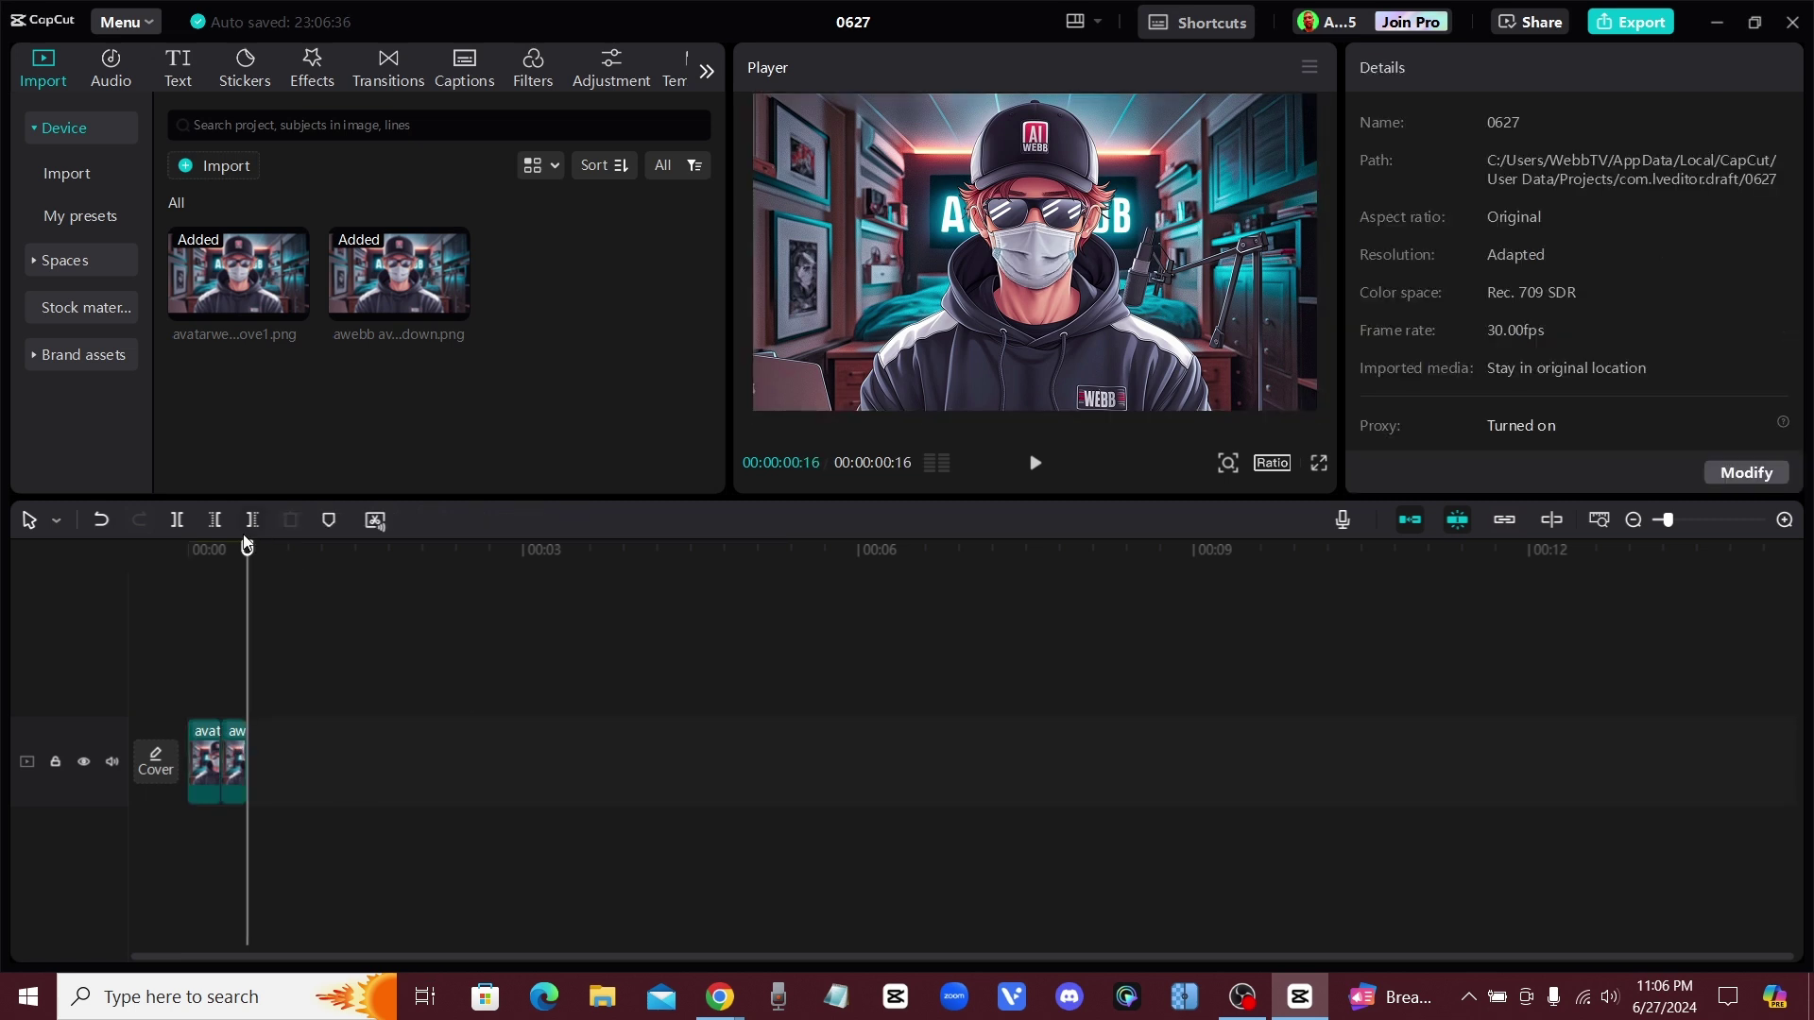
Play the two-clip sequence from the start and return the playhead to the beginning
{"action": "left_click_drag", "start_coordinate": [247, 545], "coordinate": [125, 552]}
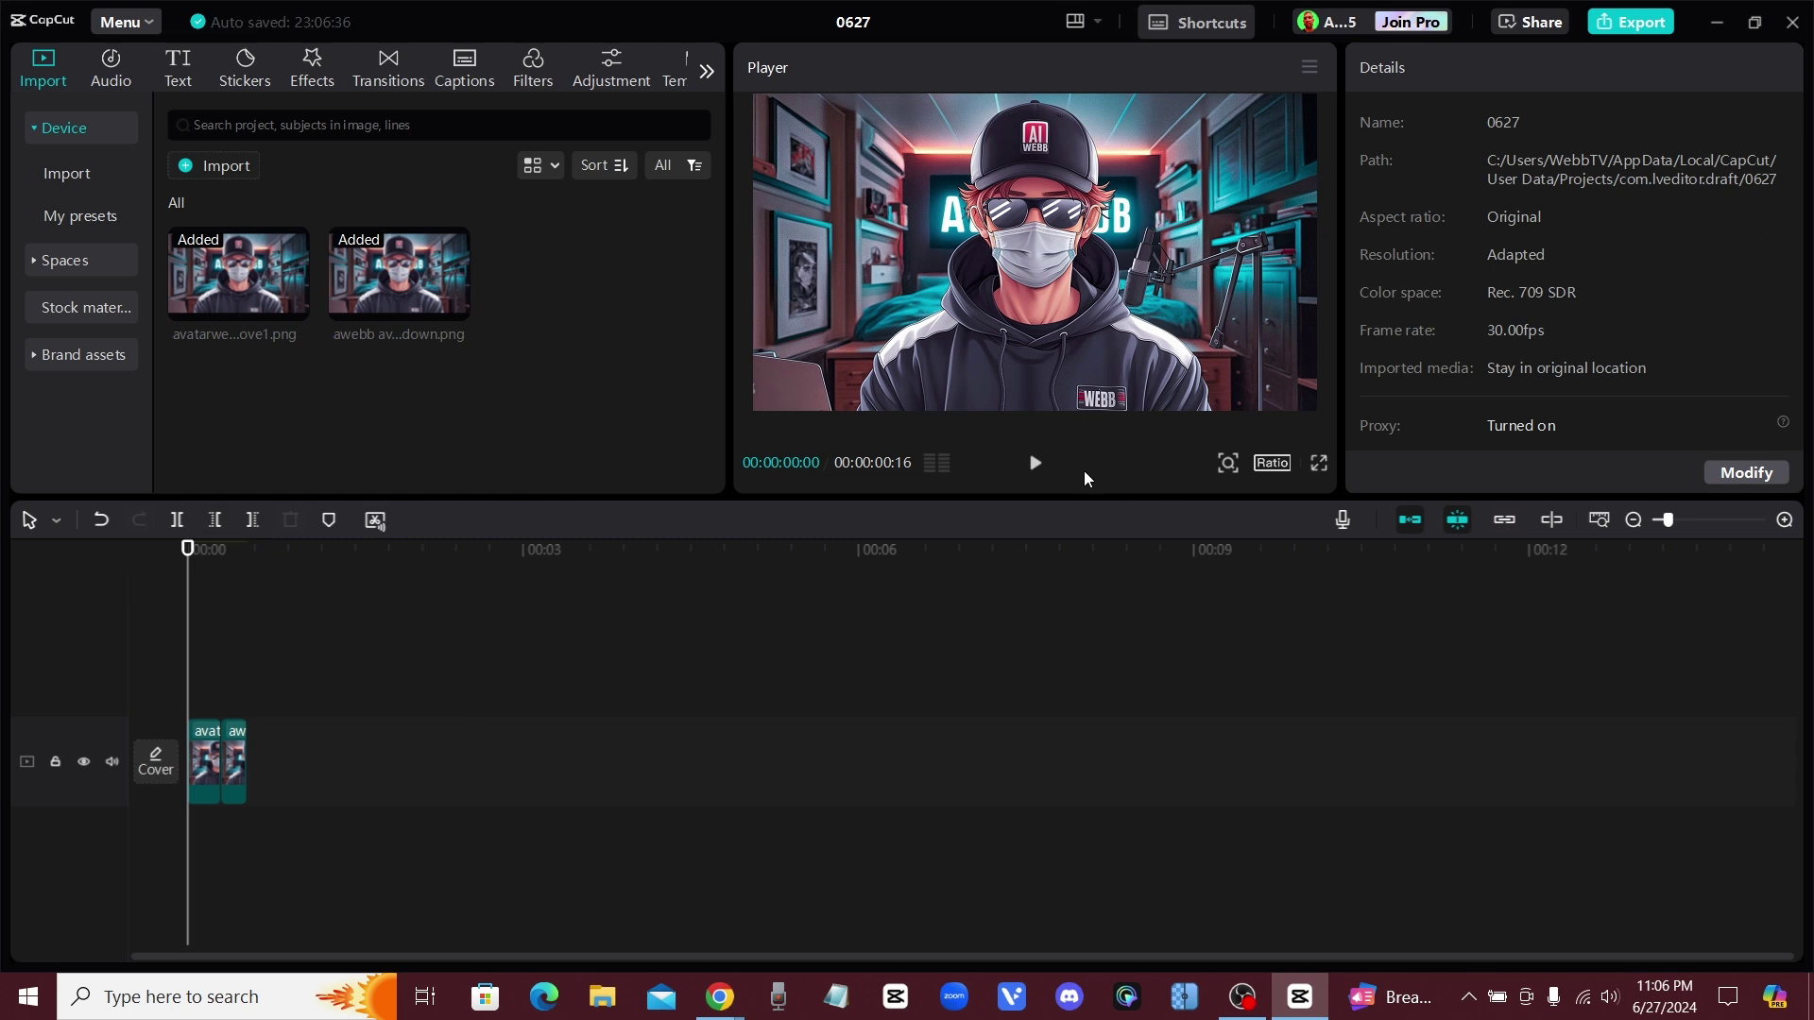
{"action": "left_click", "coordinate": [1034, 469]}
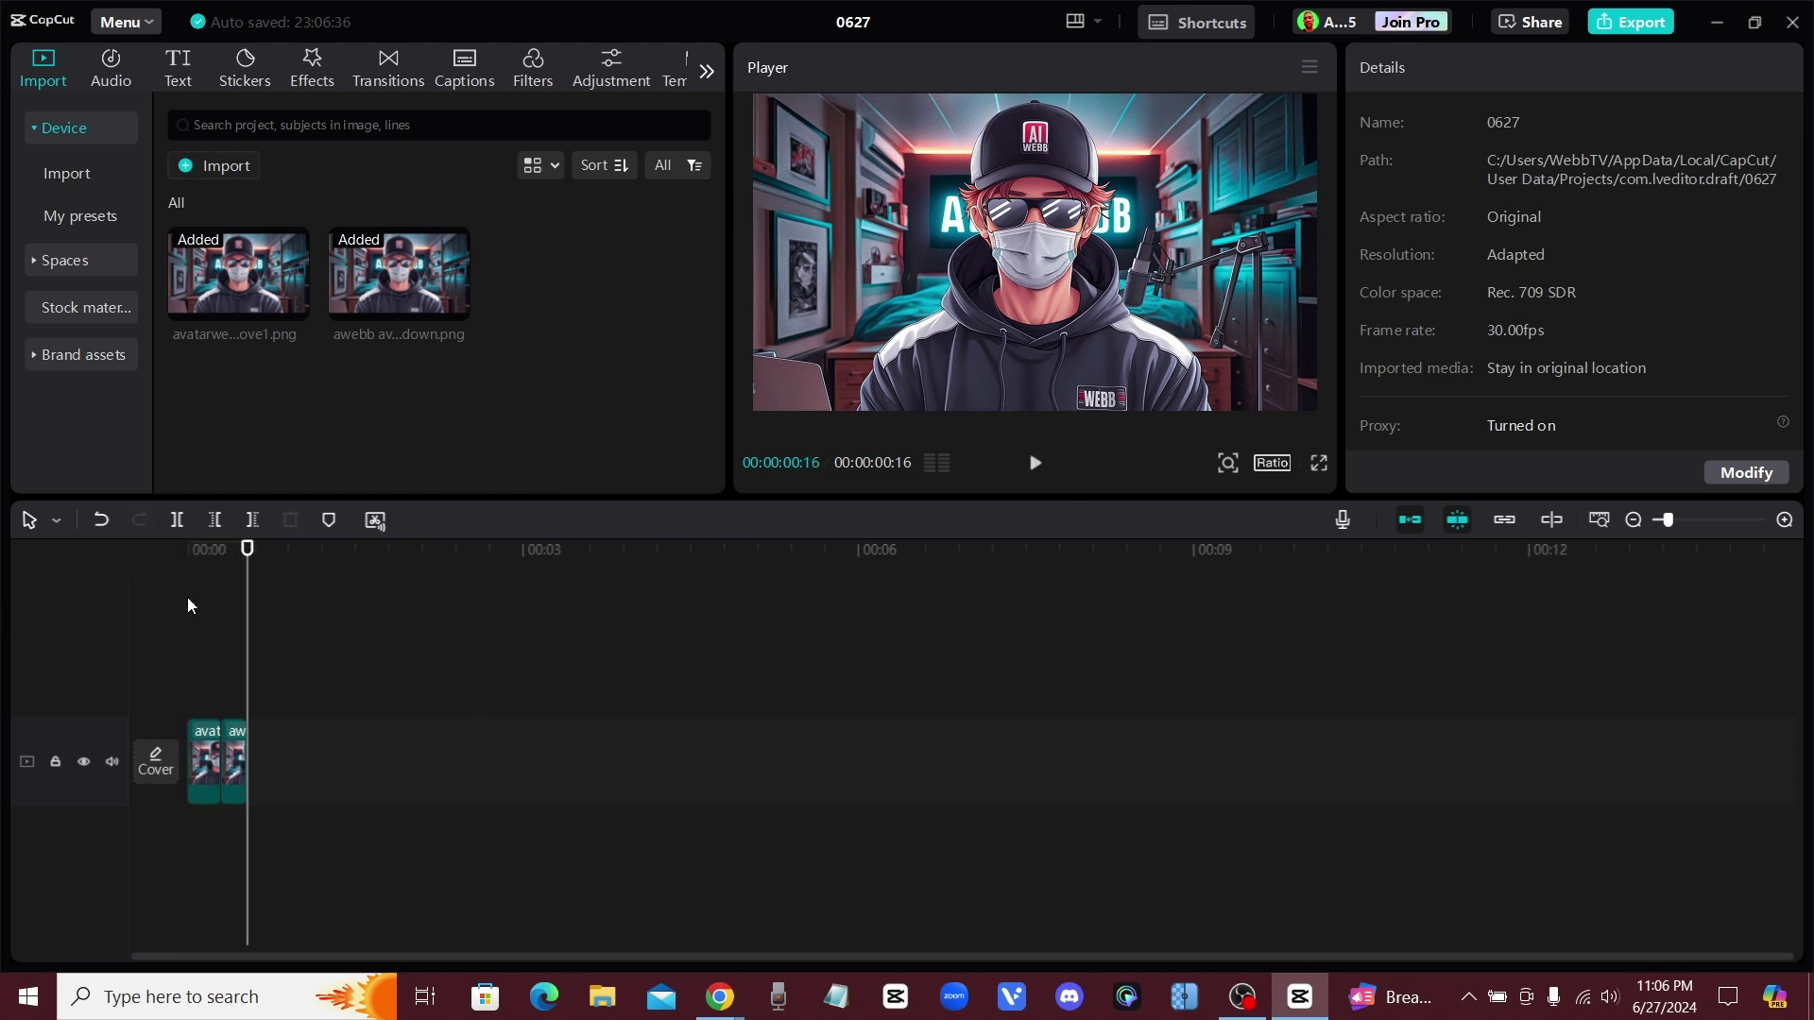
{"action": "left_click_drag", "start_coordinate": [247, 551], "coordinate": [189, 576]}
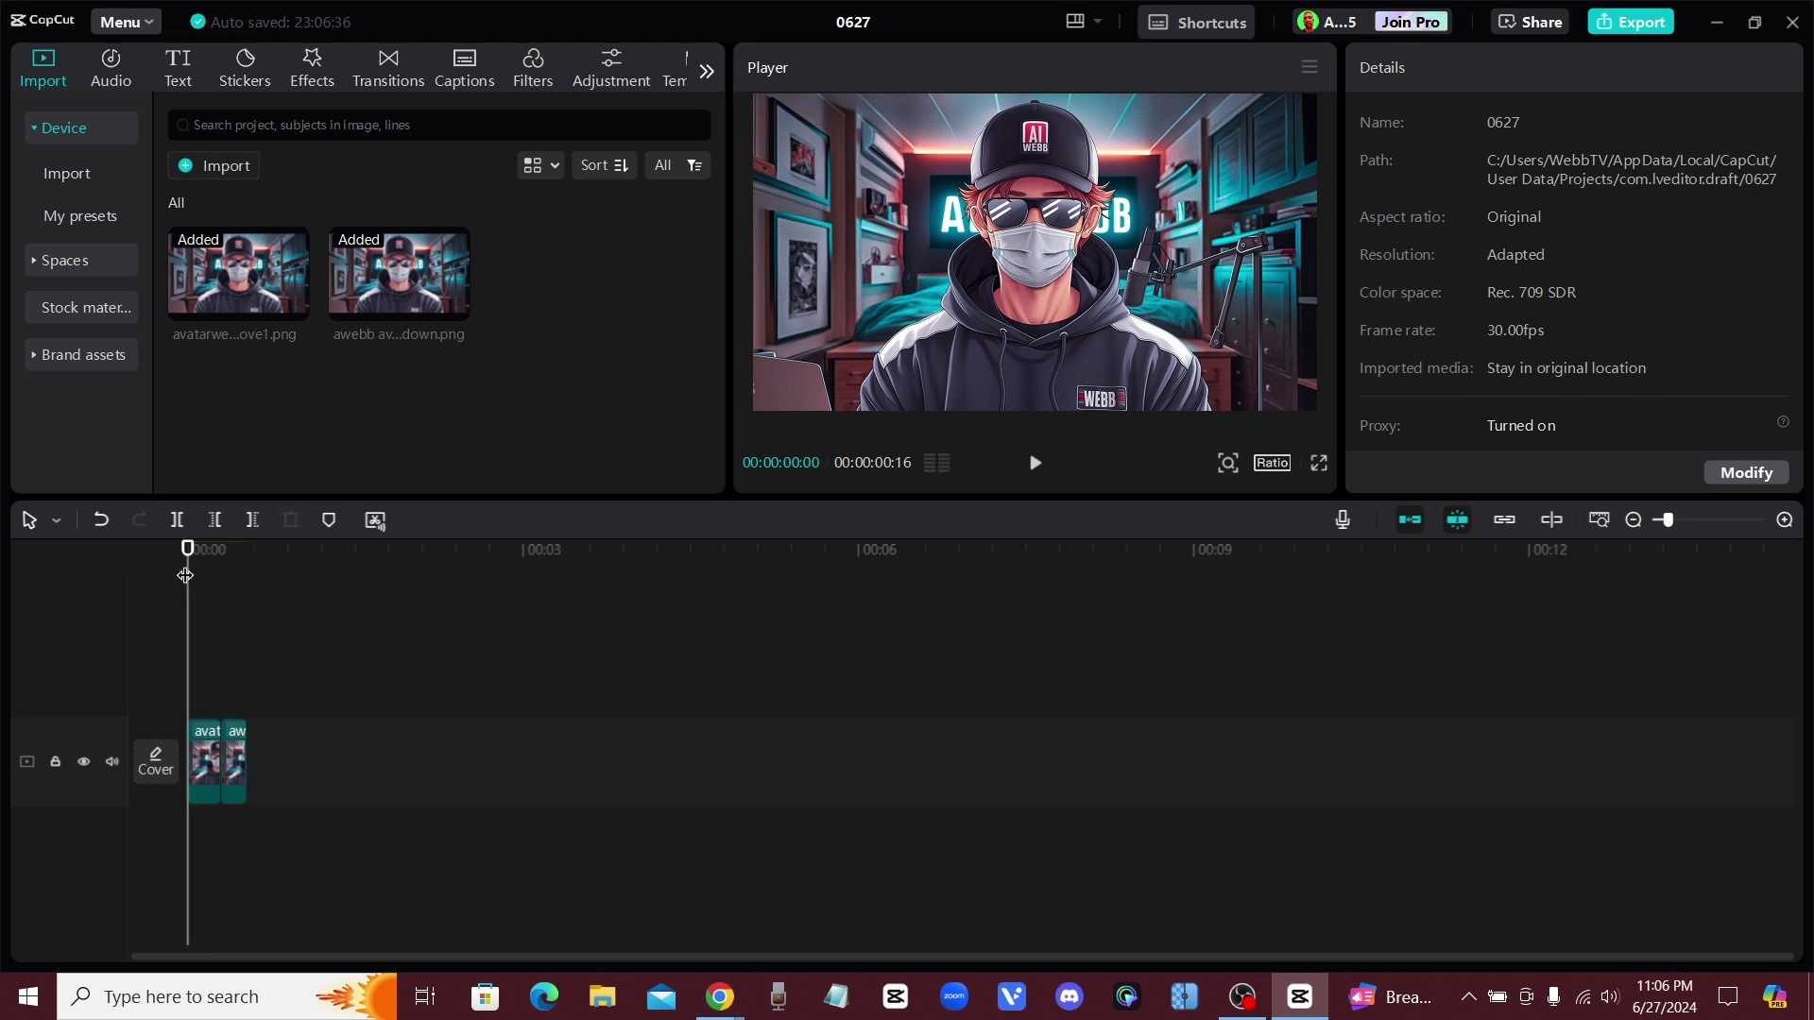
Copy both avatar clips and paste the pair directly after the originals on the main track
{"action": "left_click_drag", "start_coordinate": [405, 792], "coordinate": [171, 775]}
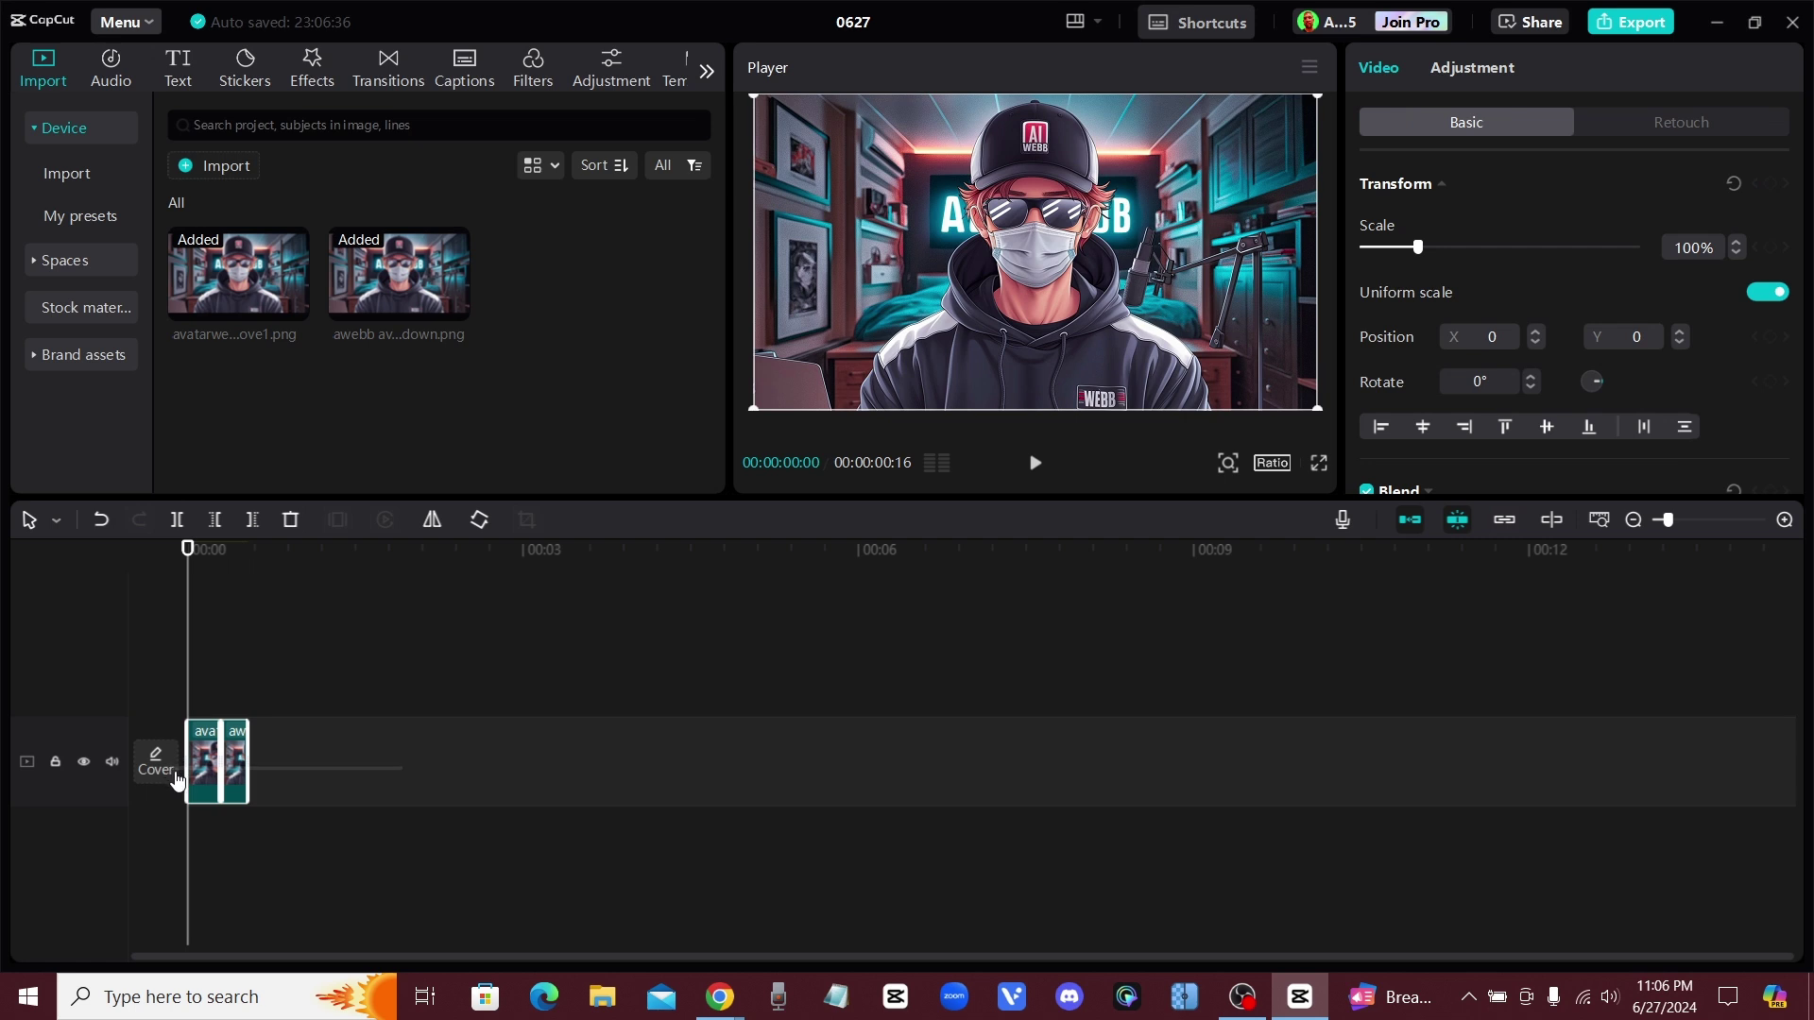
{"action": "right_click", "coordinate": [214, 775]}
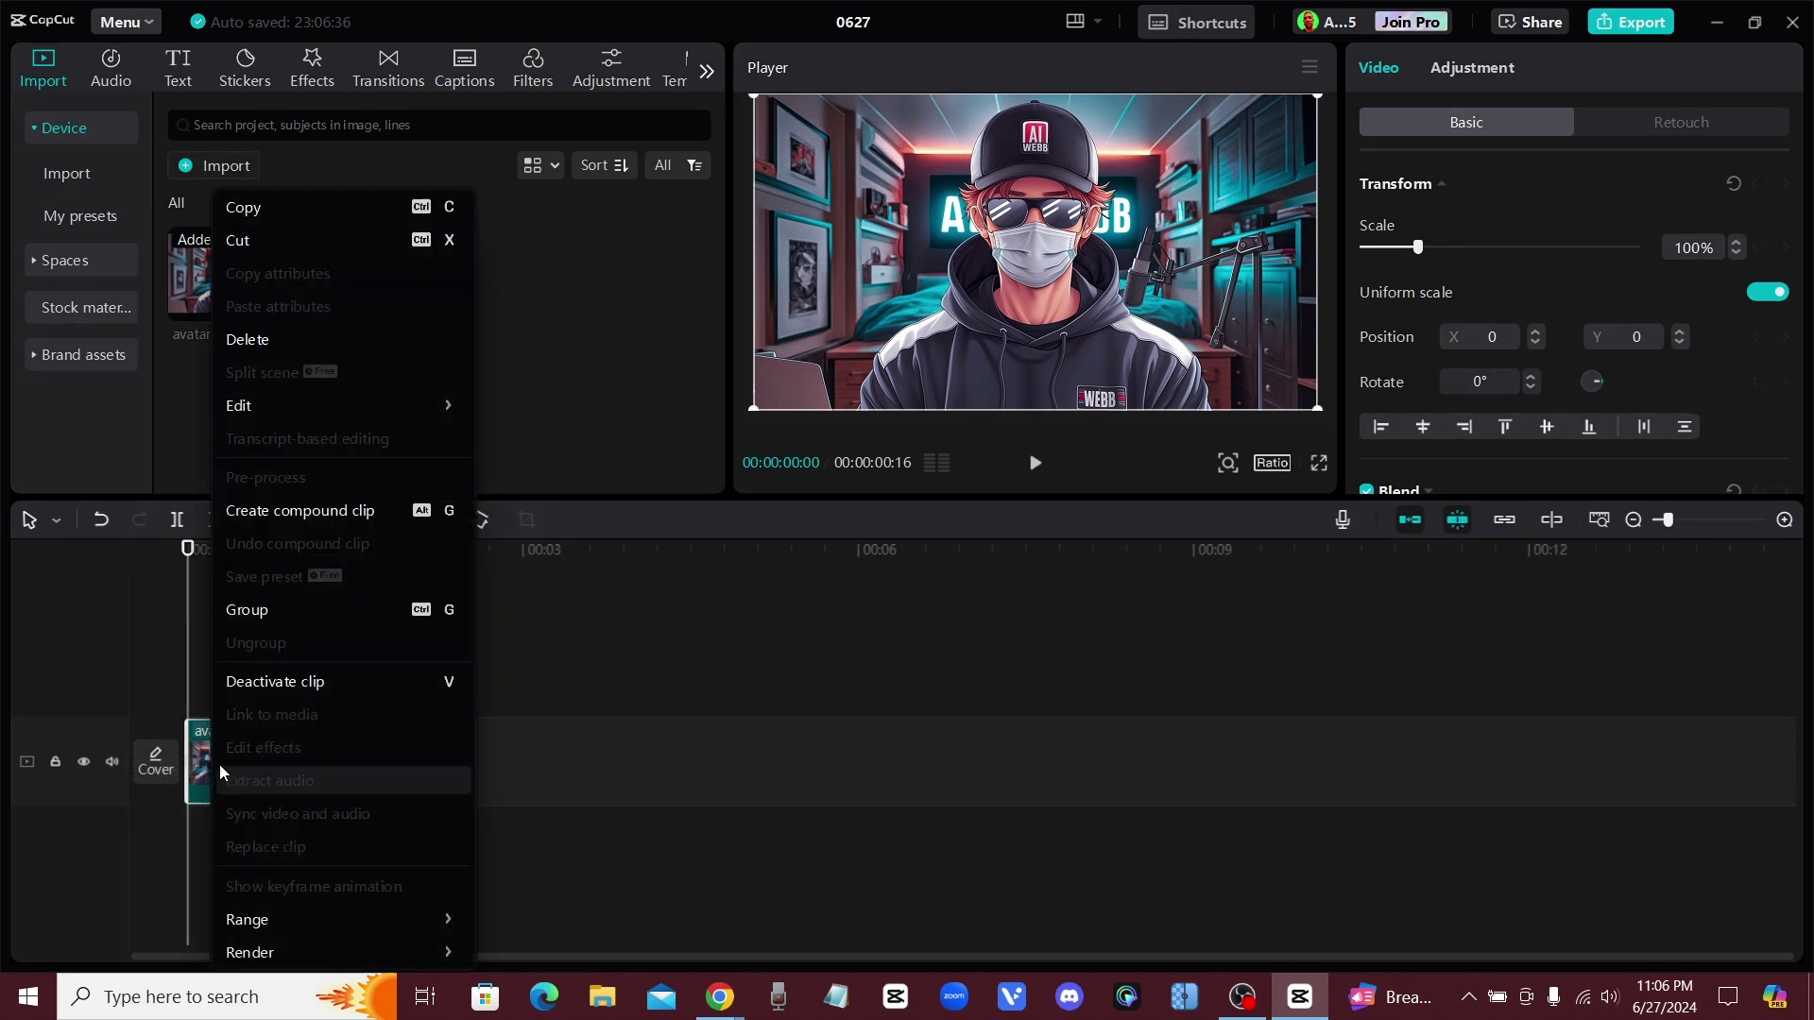
{"action": "left_click", "coordinate": [280, 208]}
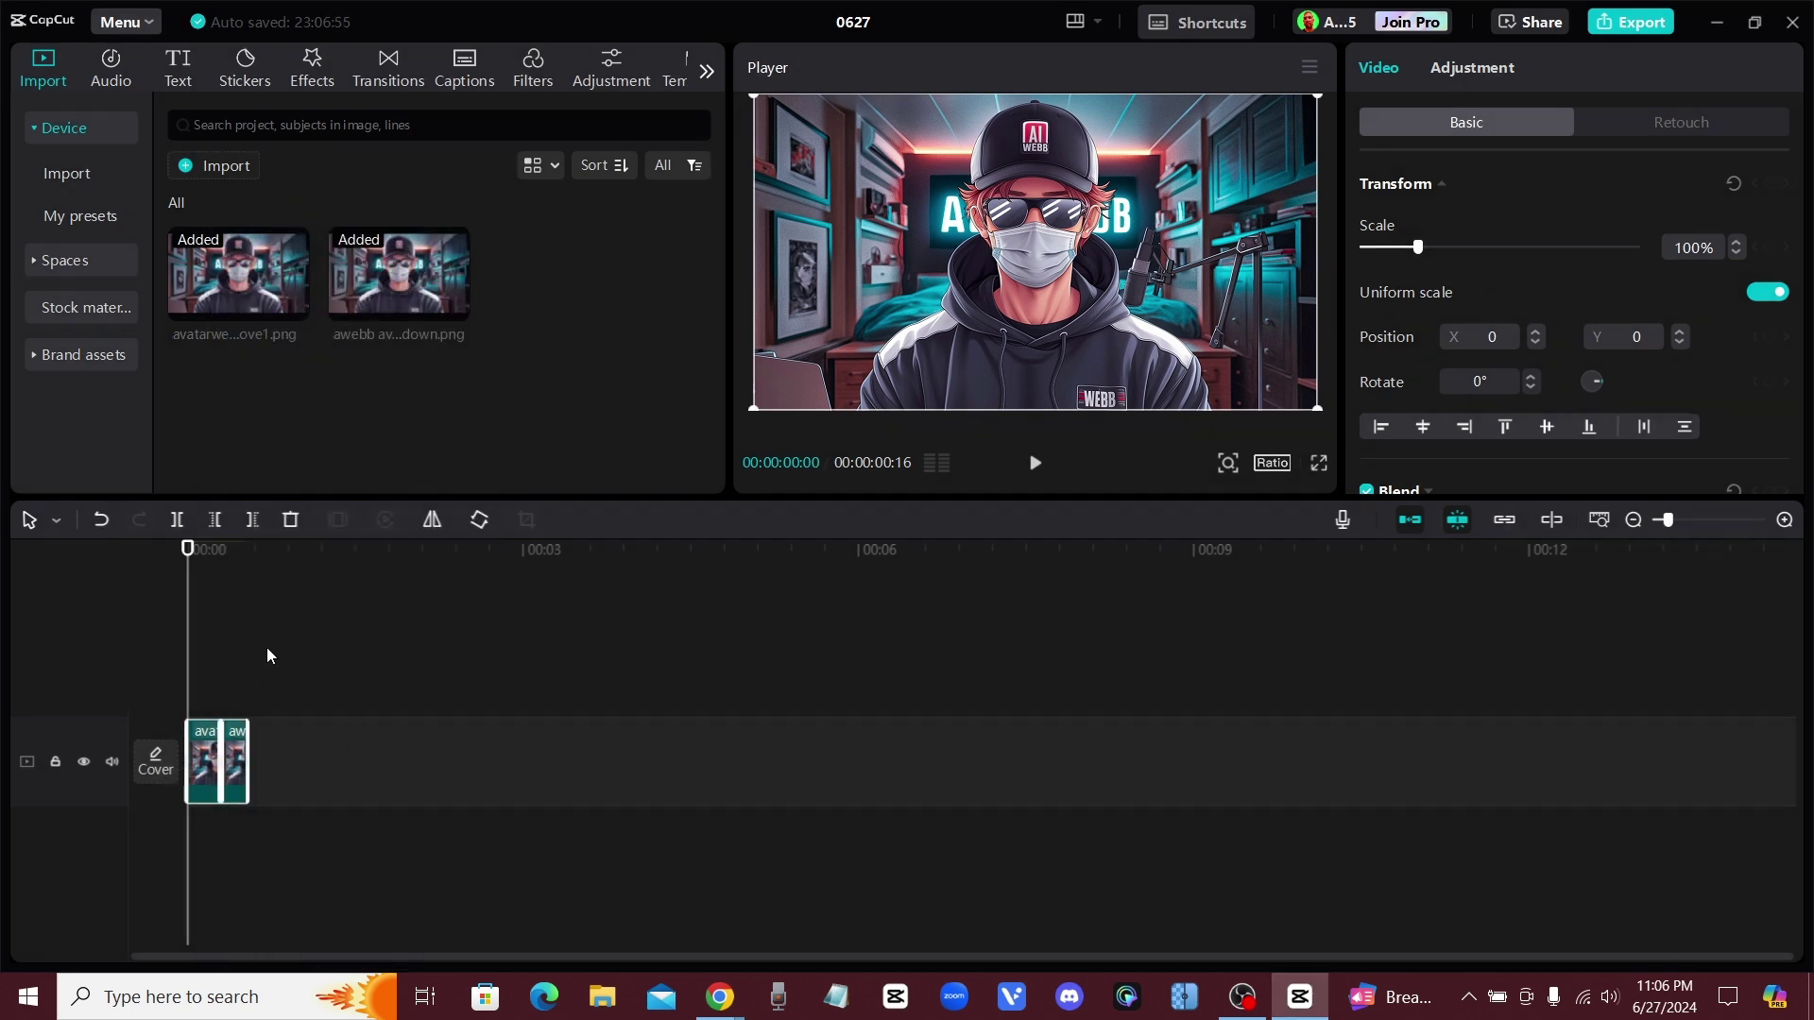
{"action": "left_click", "coordinate": [300, 763]}
{"action": "right_click", "coordinate": [298, 764]}
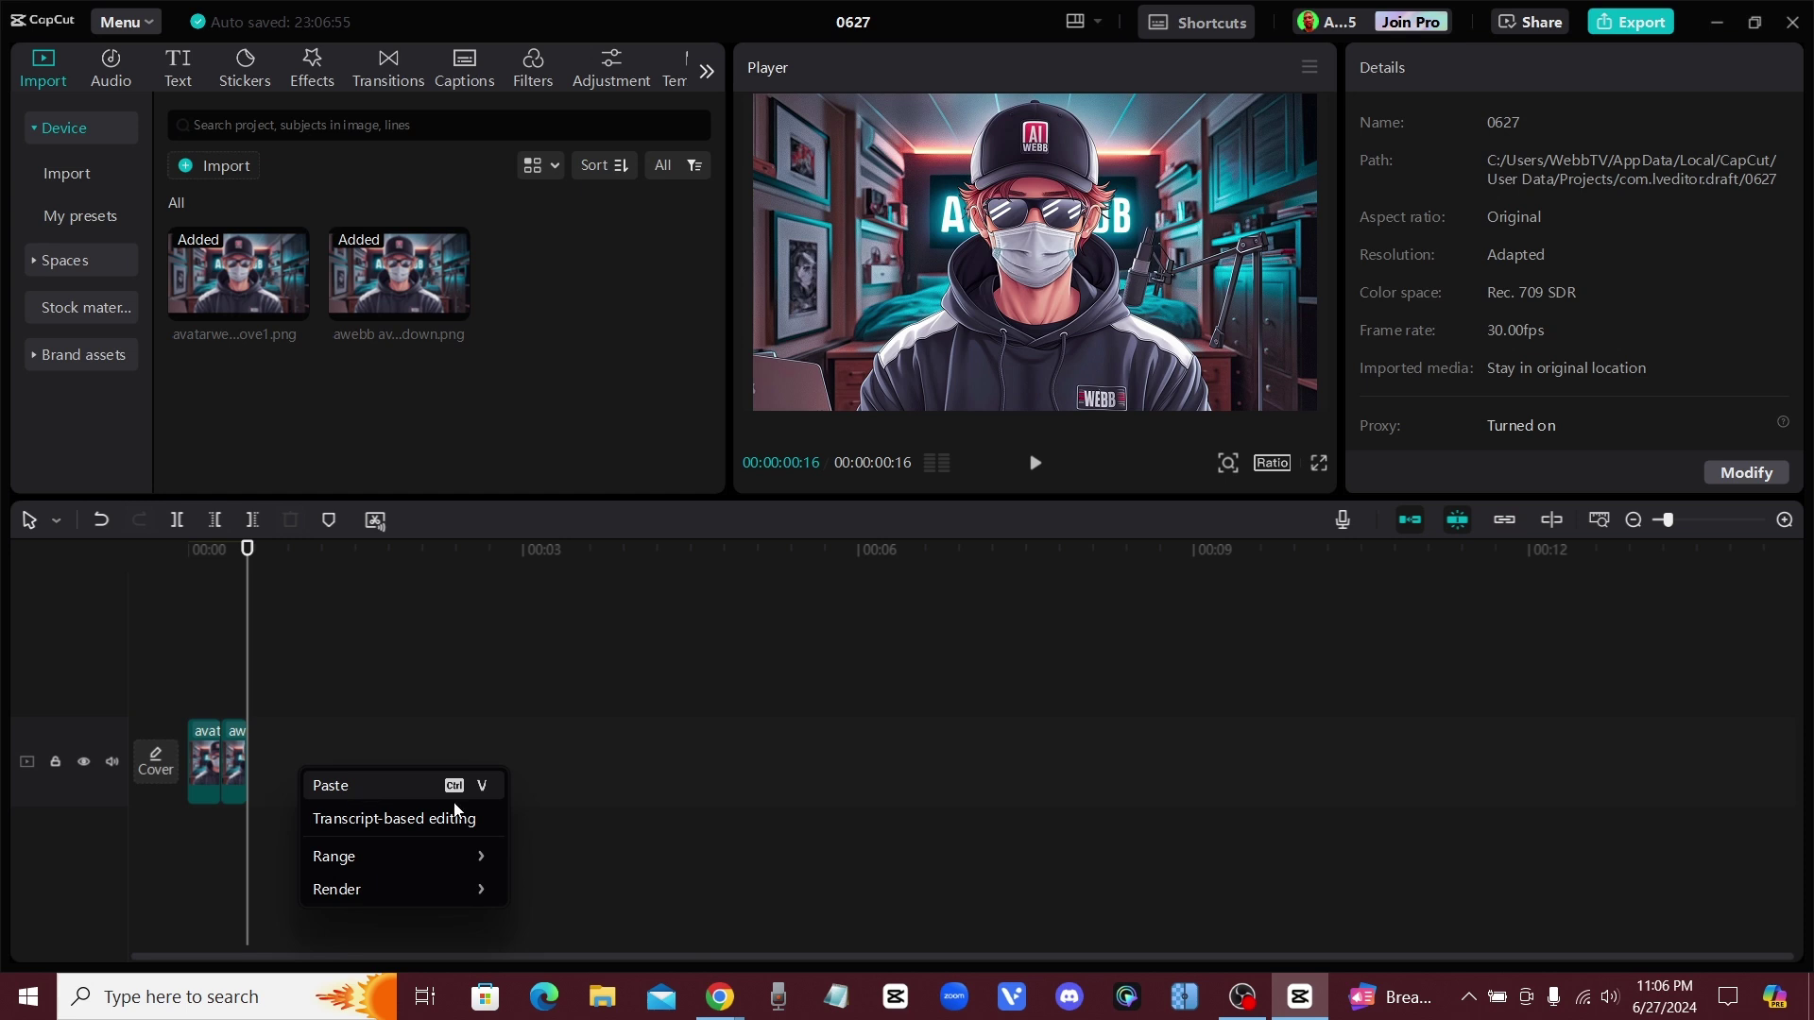
{"action": "left_click", "coordinate": [359, 790]}
{"action": "left_click_drag", "start_coordinate": [263, 687], "coordinate": [265, 765]}
{"action": "left_click", "coordinate": [378, 718]}
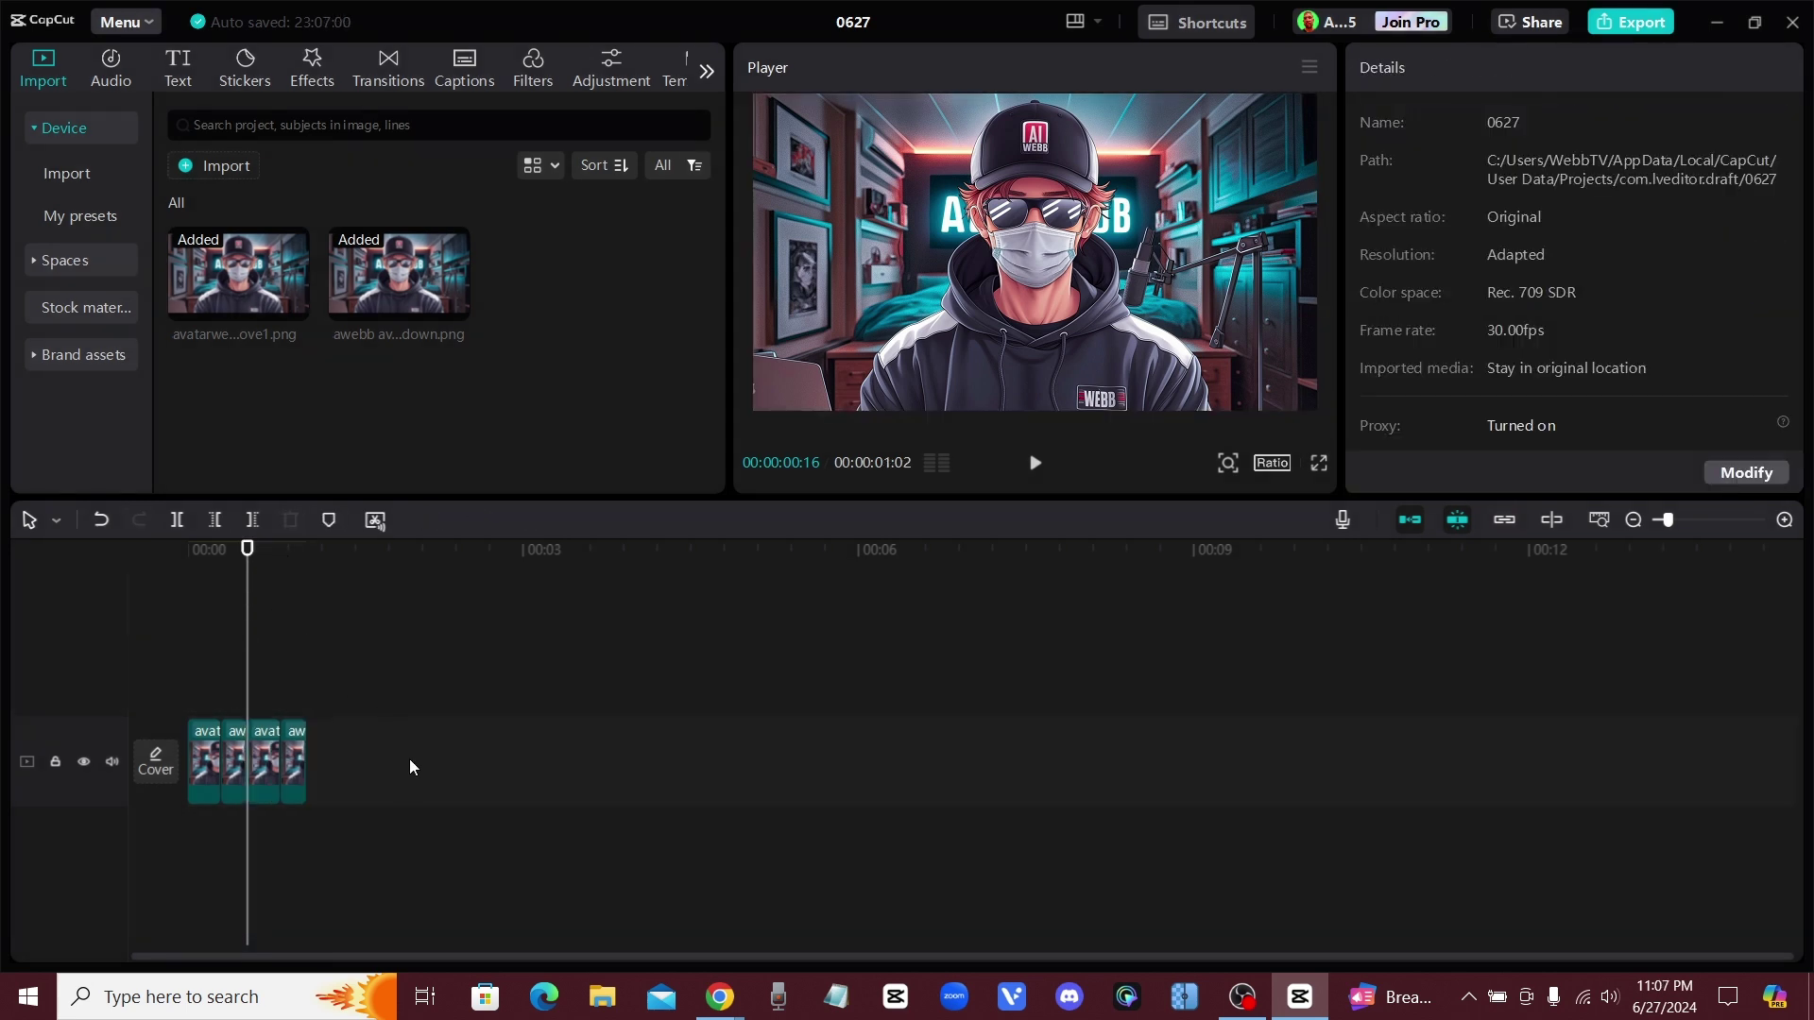
Preview the mask movement of the four-clip sequence from the start of the timeline
{"action": "left_click_drag", "start_coordinate": [248, 549], "coordinate": [187, 549]}
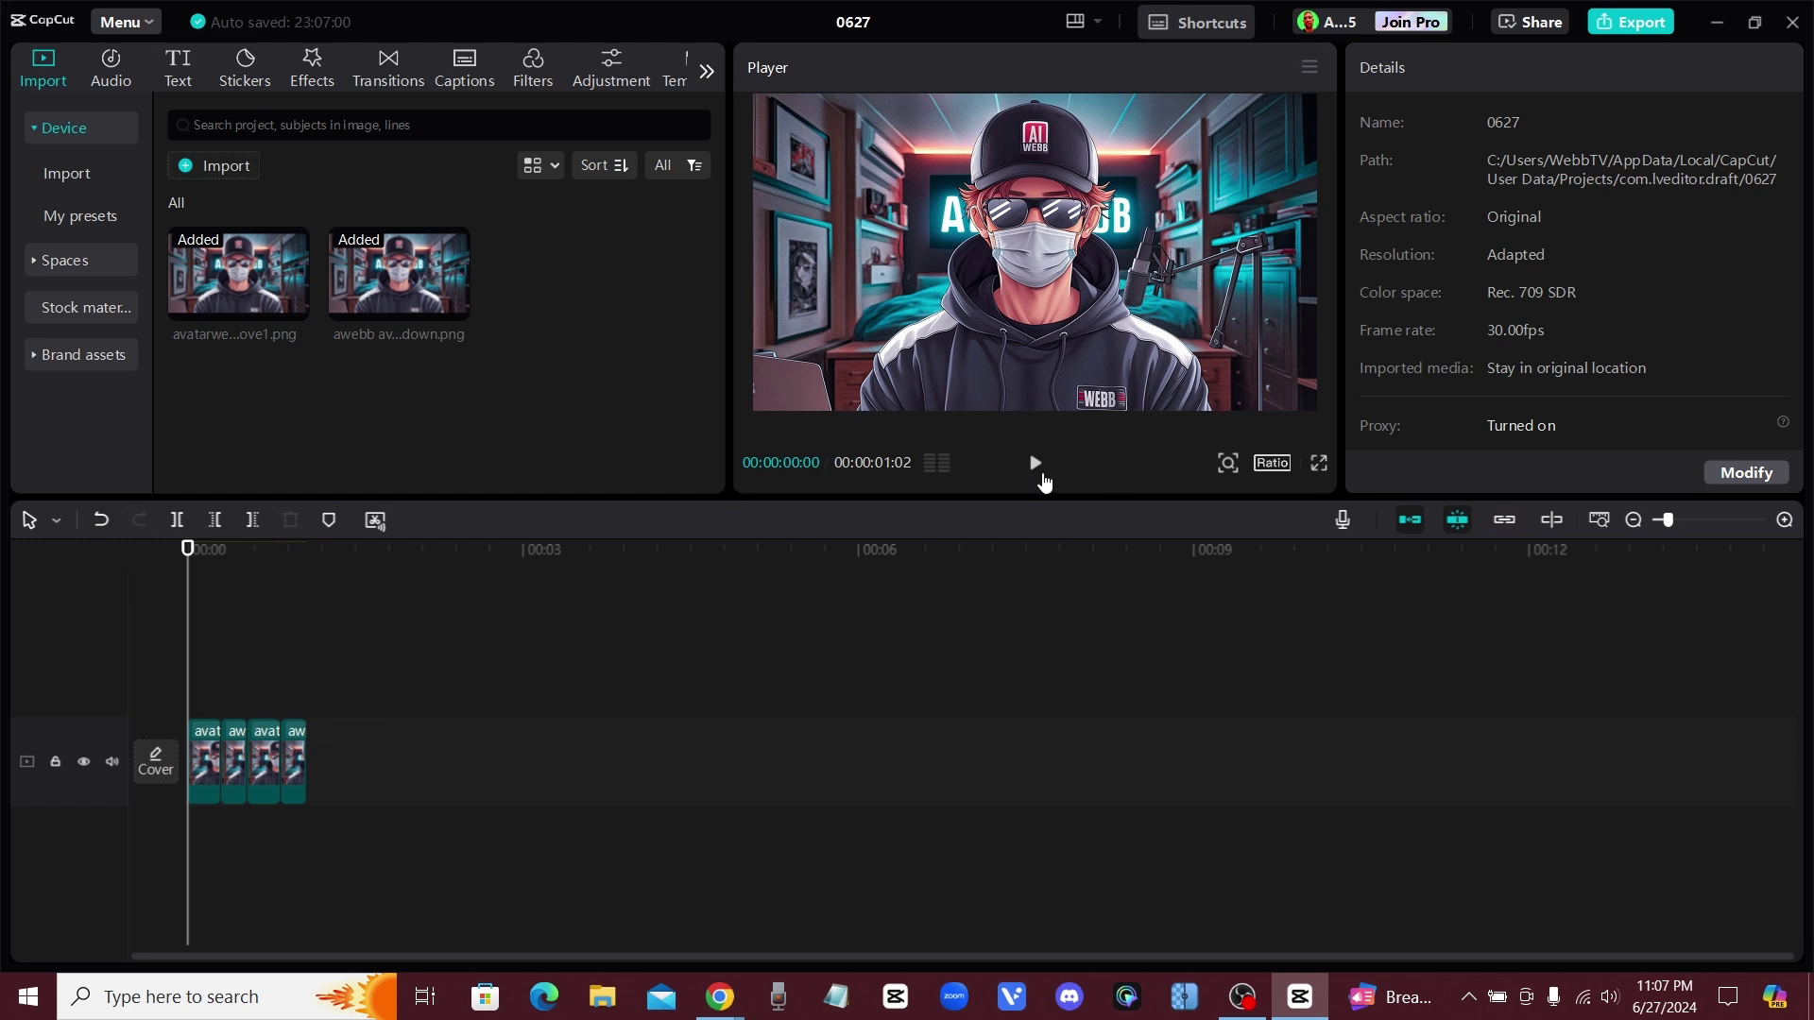
{"action": "left_click", "coordinate": [1037, 472]}
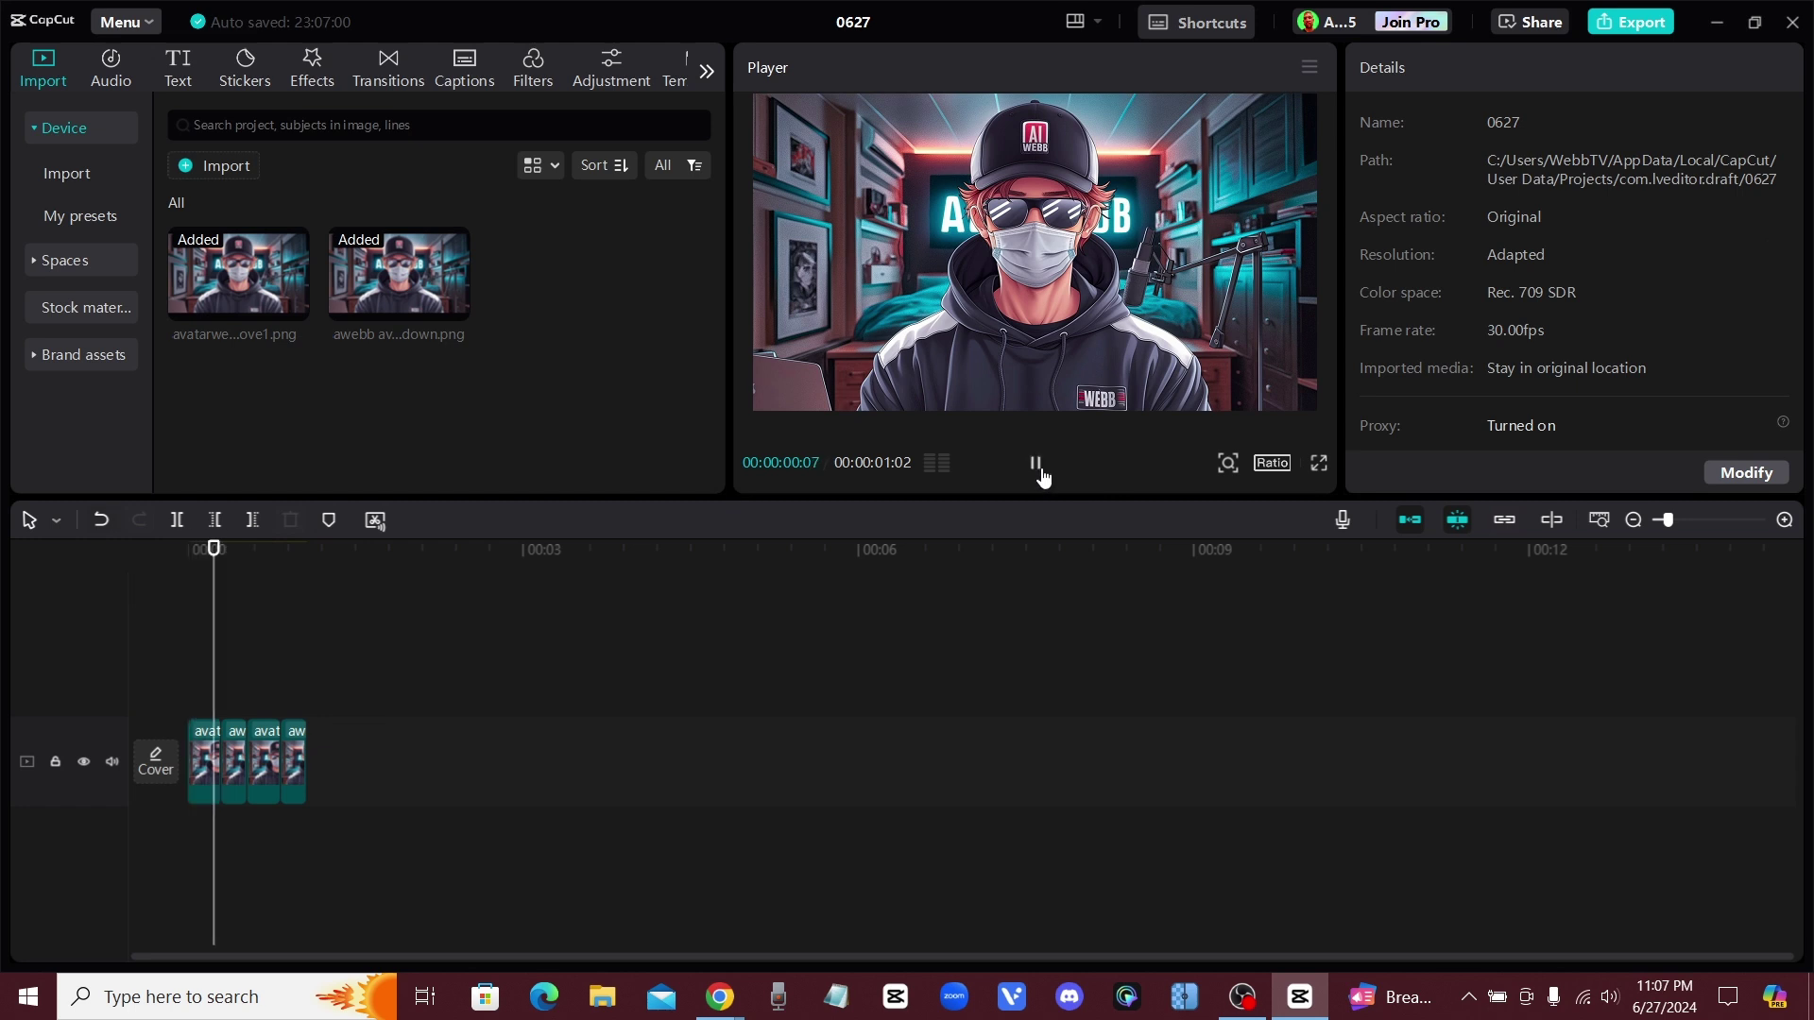
{"action": "left_click", "coordinate": [189, 549]}
Copy all four clips and paste the set directly after the last clip on the main track
{"action": "left_click_drag", "start_coordinate": [449, 756], "coordinate": [141, 787]}
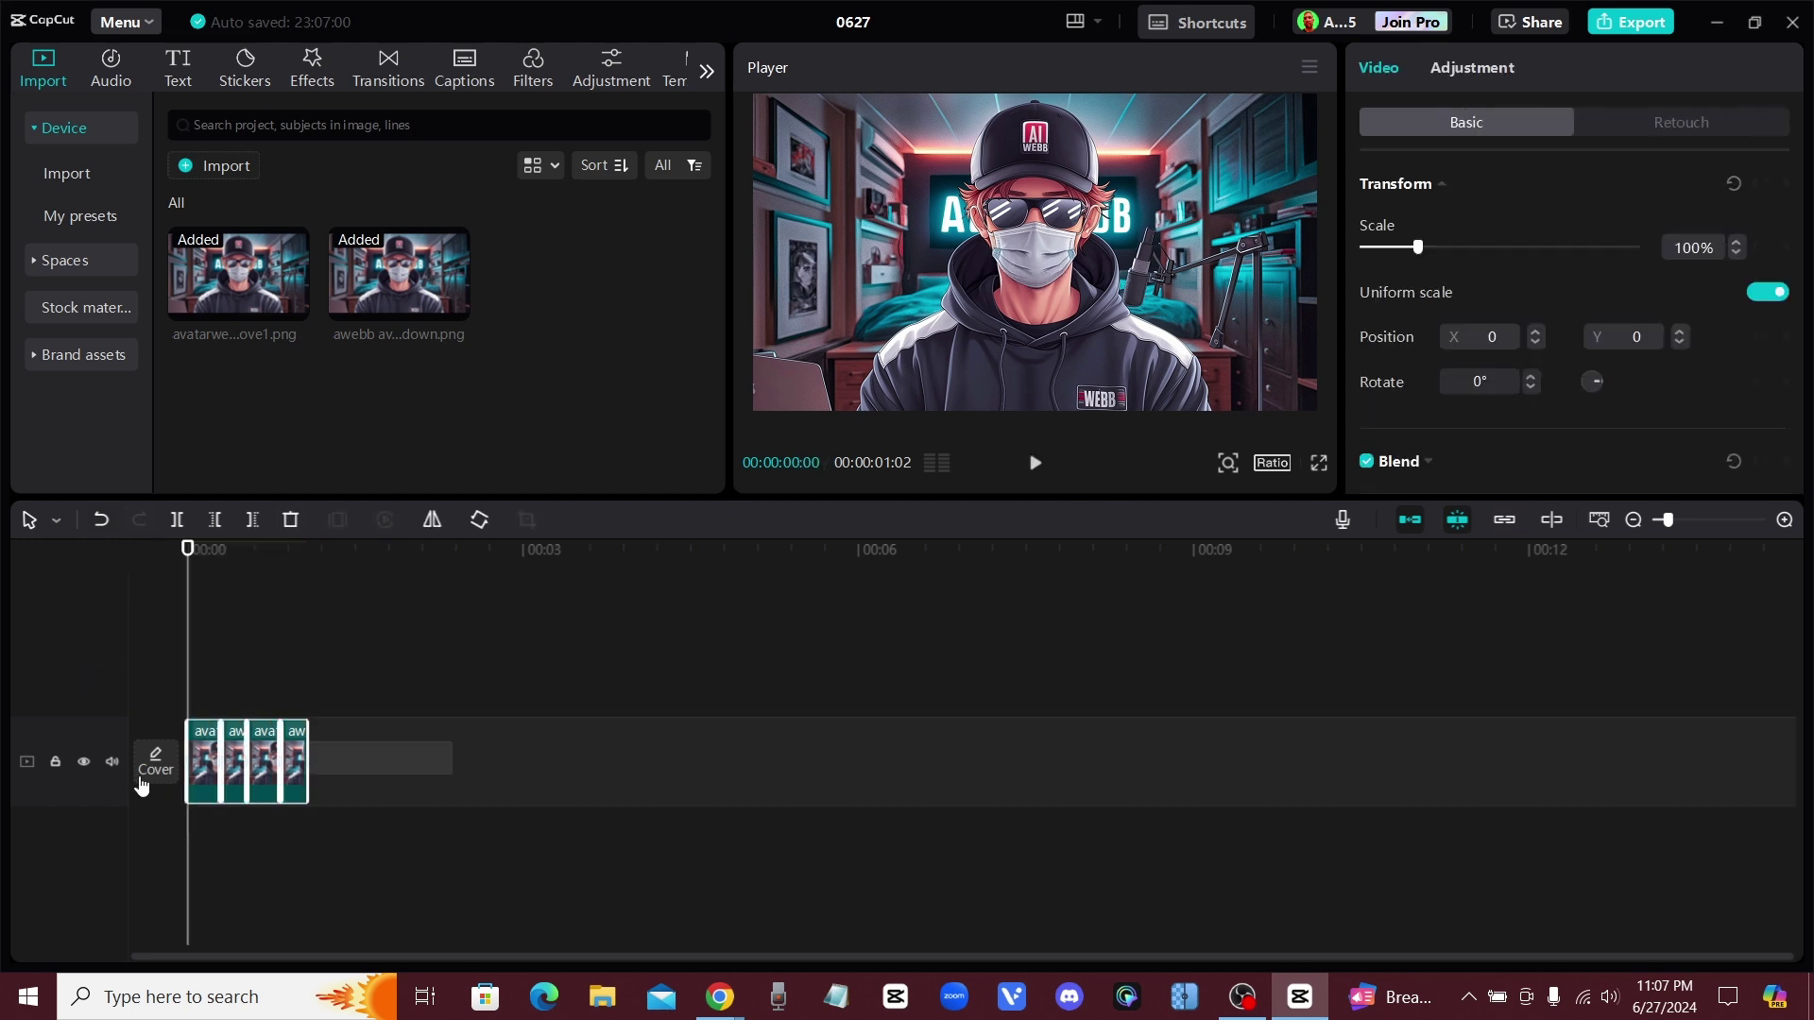
{"action": "right_click", "coordinate": [212, 763]}
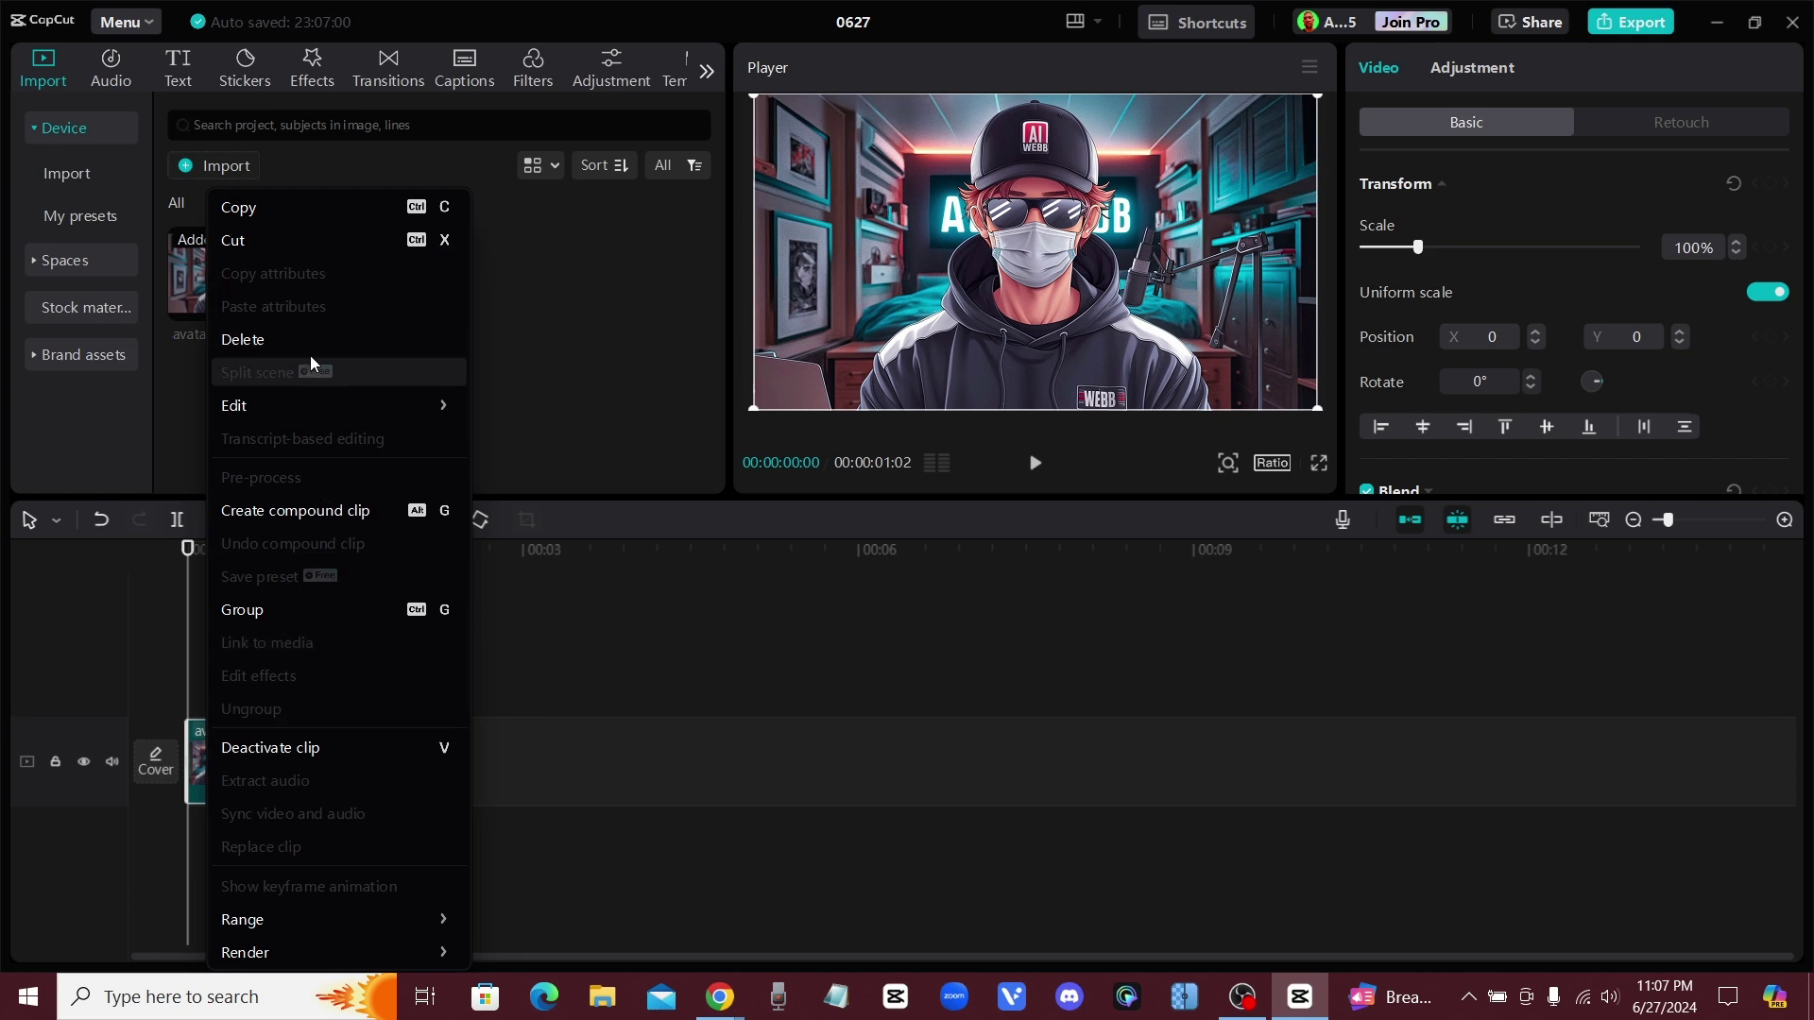
{"action": "left_click", "coordinate": [309, 210]}
{"action": "left_click", "coordinate": [344, 652]}
{"action": "right_click", "coordinate": [321, 763]}
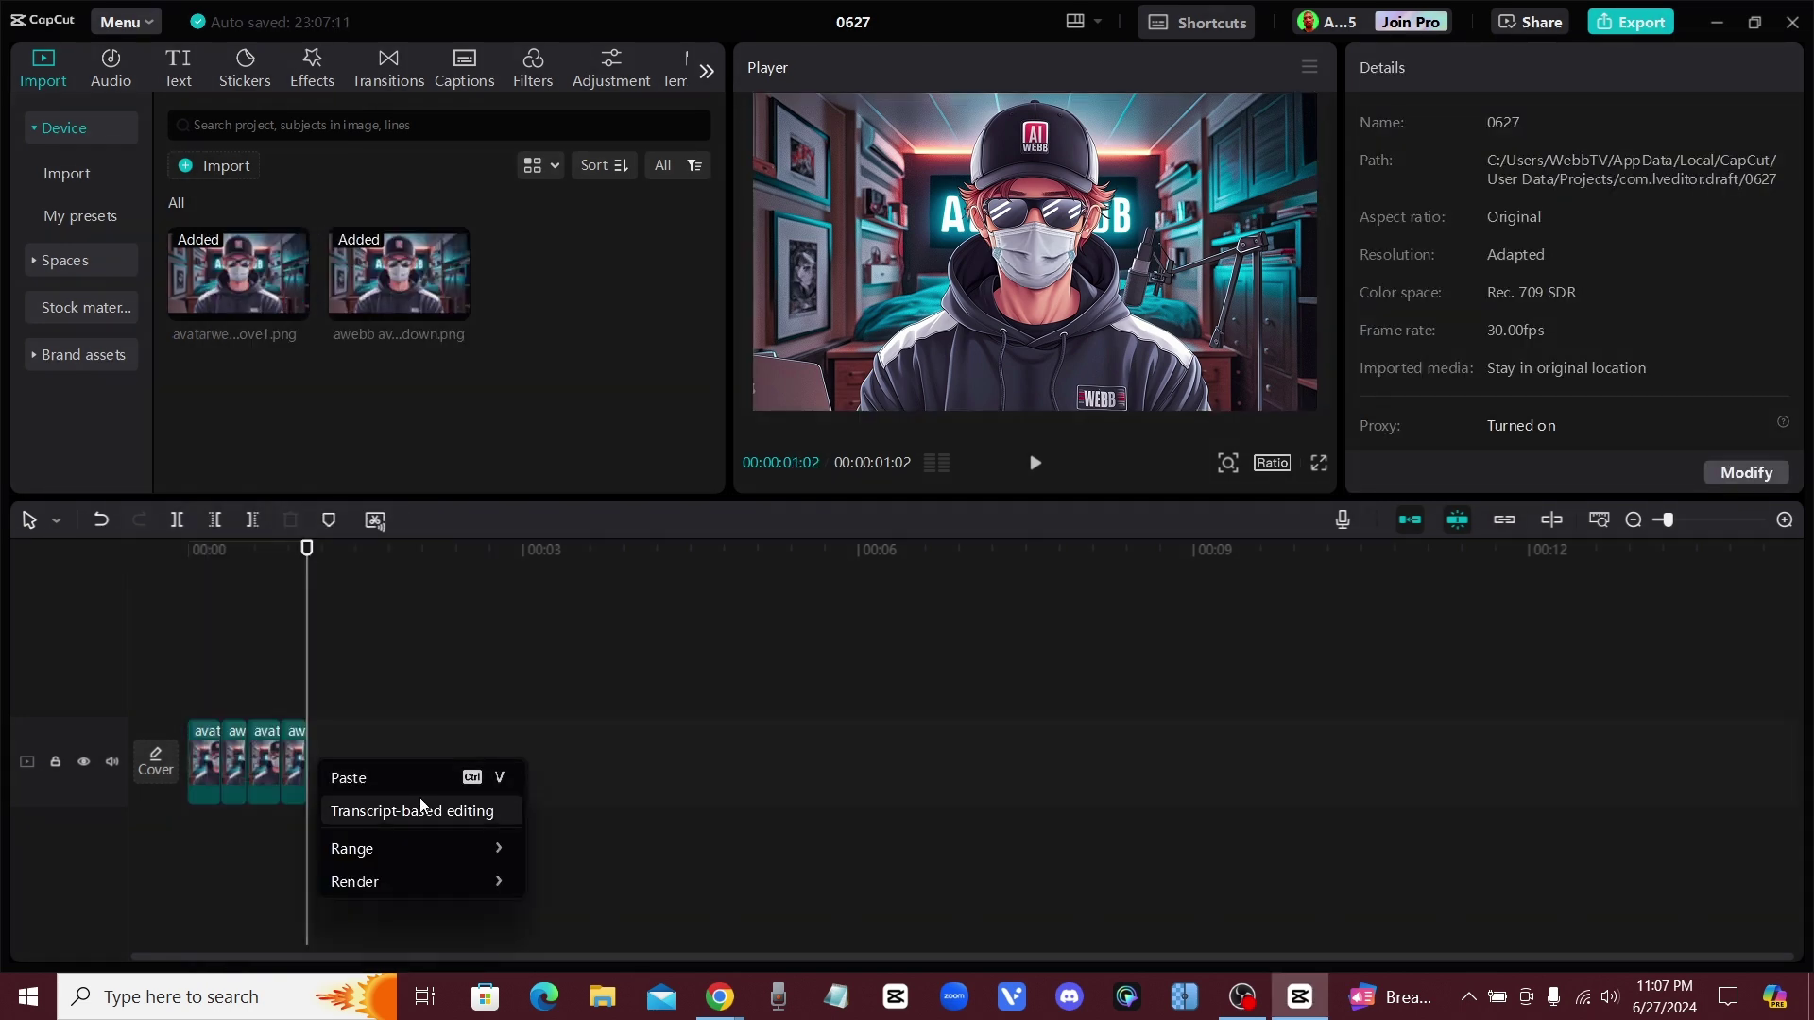
{"action": "left_click", "coordinate": [416, 805]}
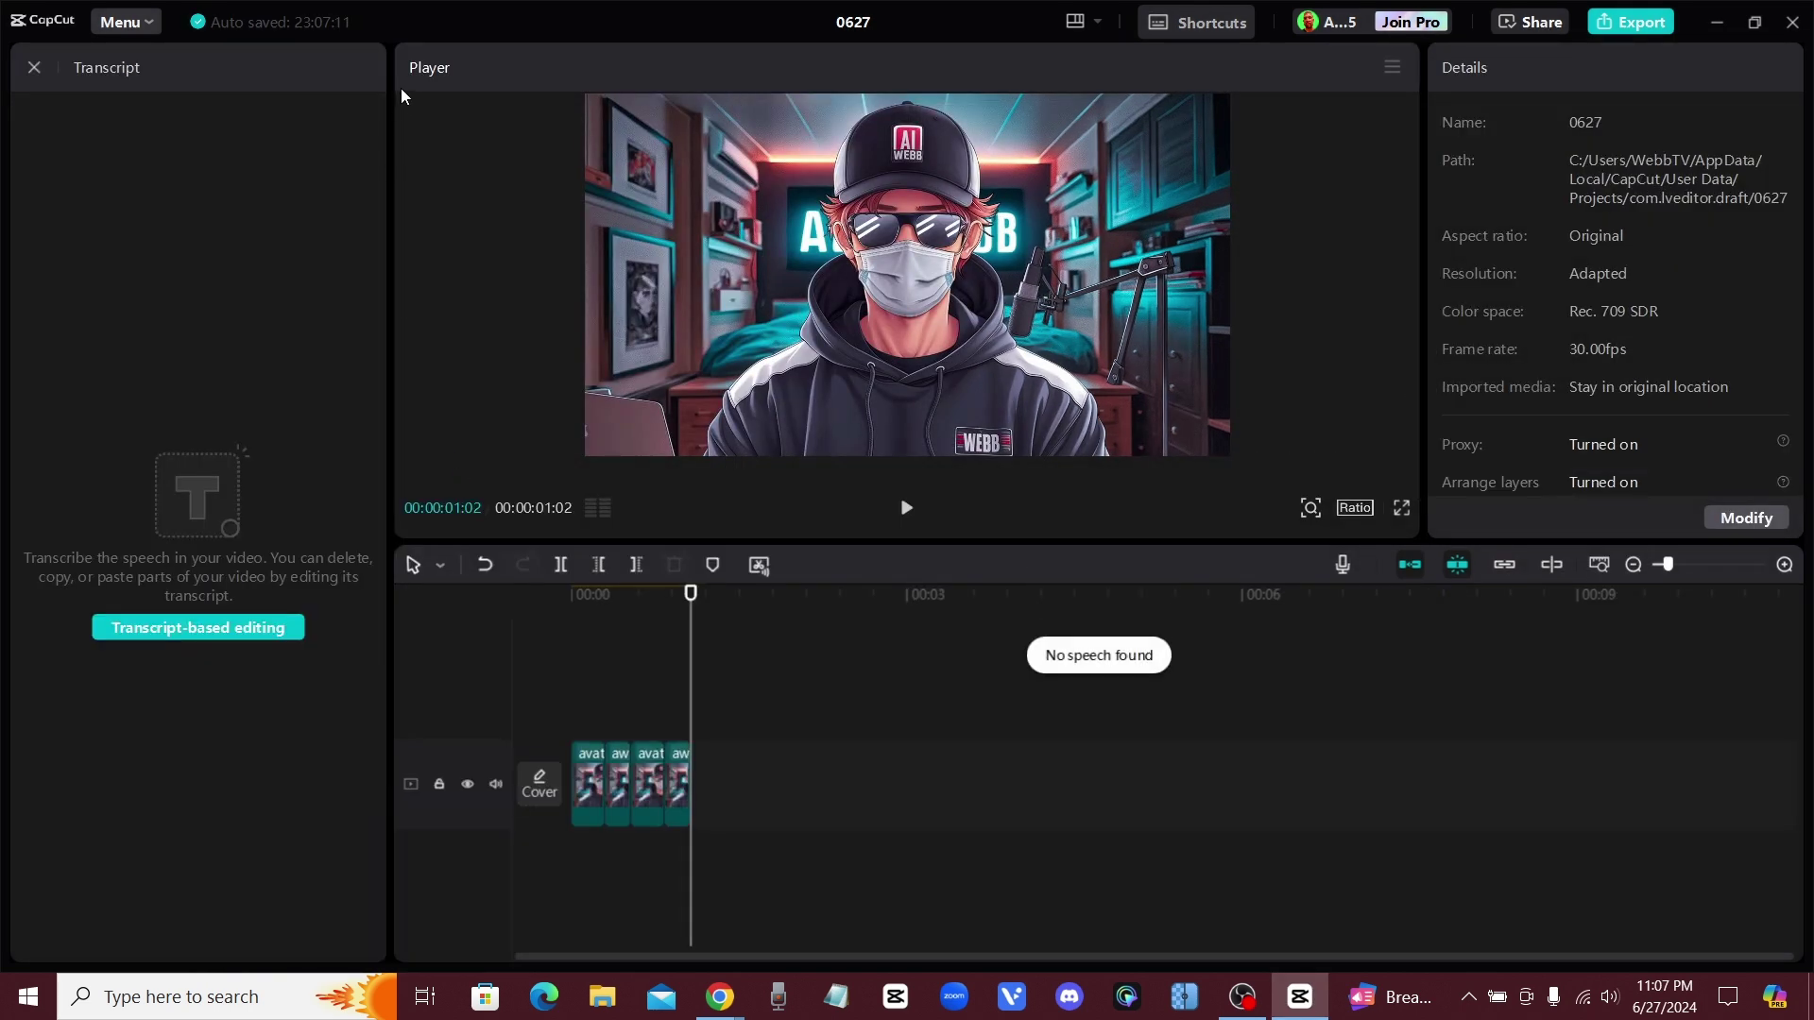
{"action": "left_click", "coordinate": [34, 68]}
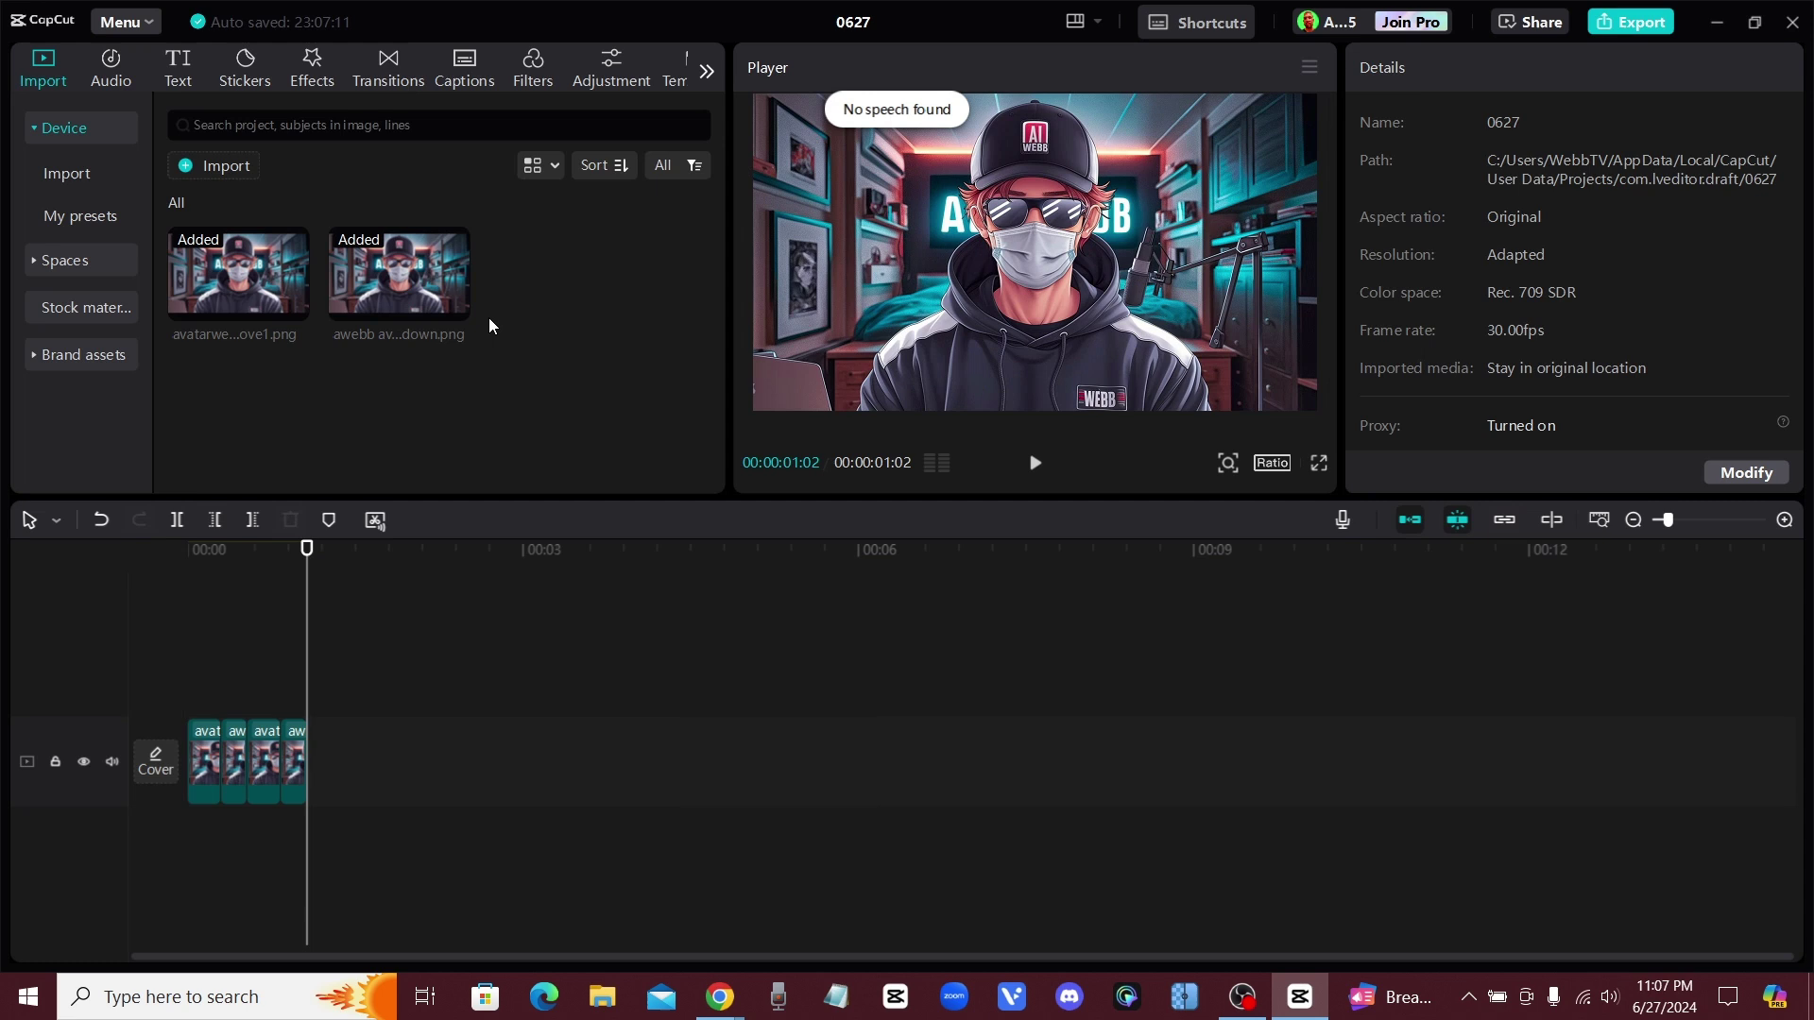
{"action": "right_click", "coordinate": [495, 745]}
{"action": "left_click", "coordinate": [490, 762]}
{"action": "left_click_drag", "start_coordinate": [326, 669], "coordinate": [330, 765]}
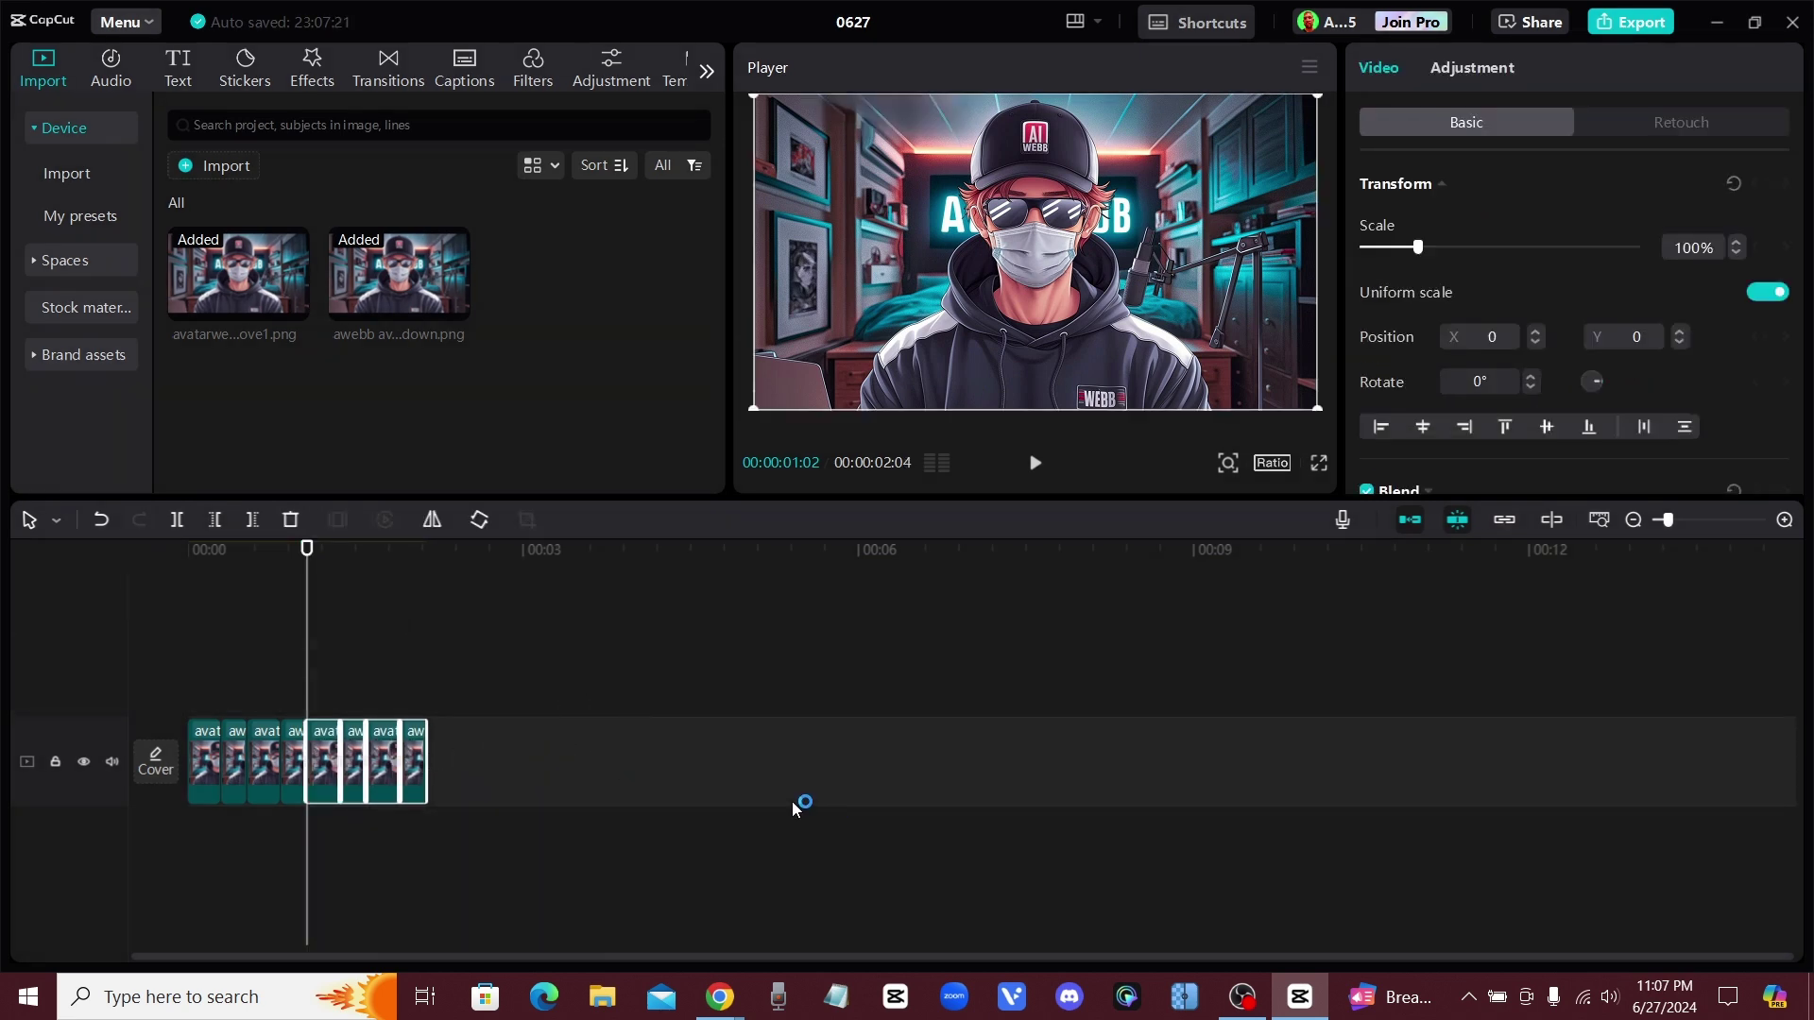
Copy all eight avatar clips and paste the set directly after the last clip on the main track
{"action": "left_click", "coordinate": [694, 775]}
{"action": "left_click_drag", "start_coordinate": [503, 690], "coordinate": [203, 785]}
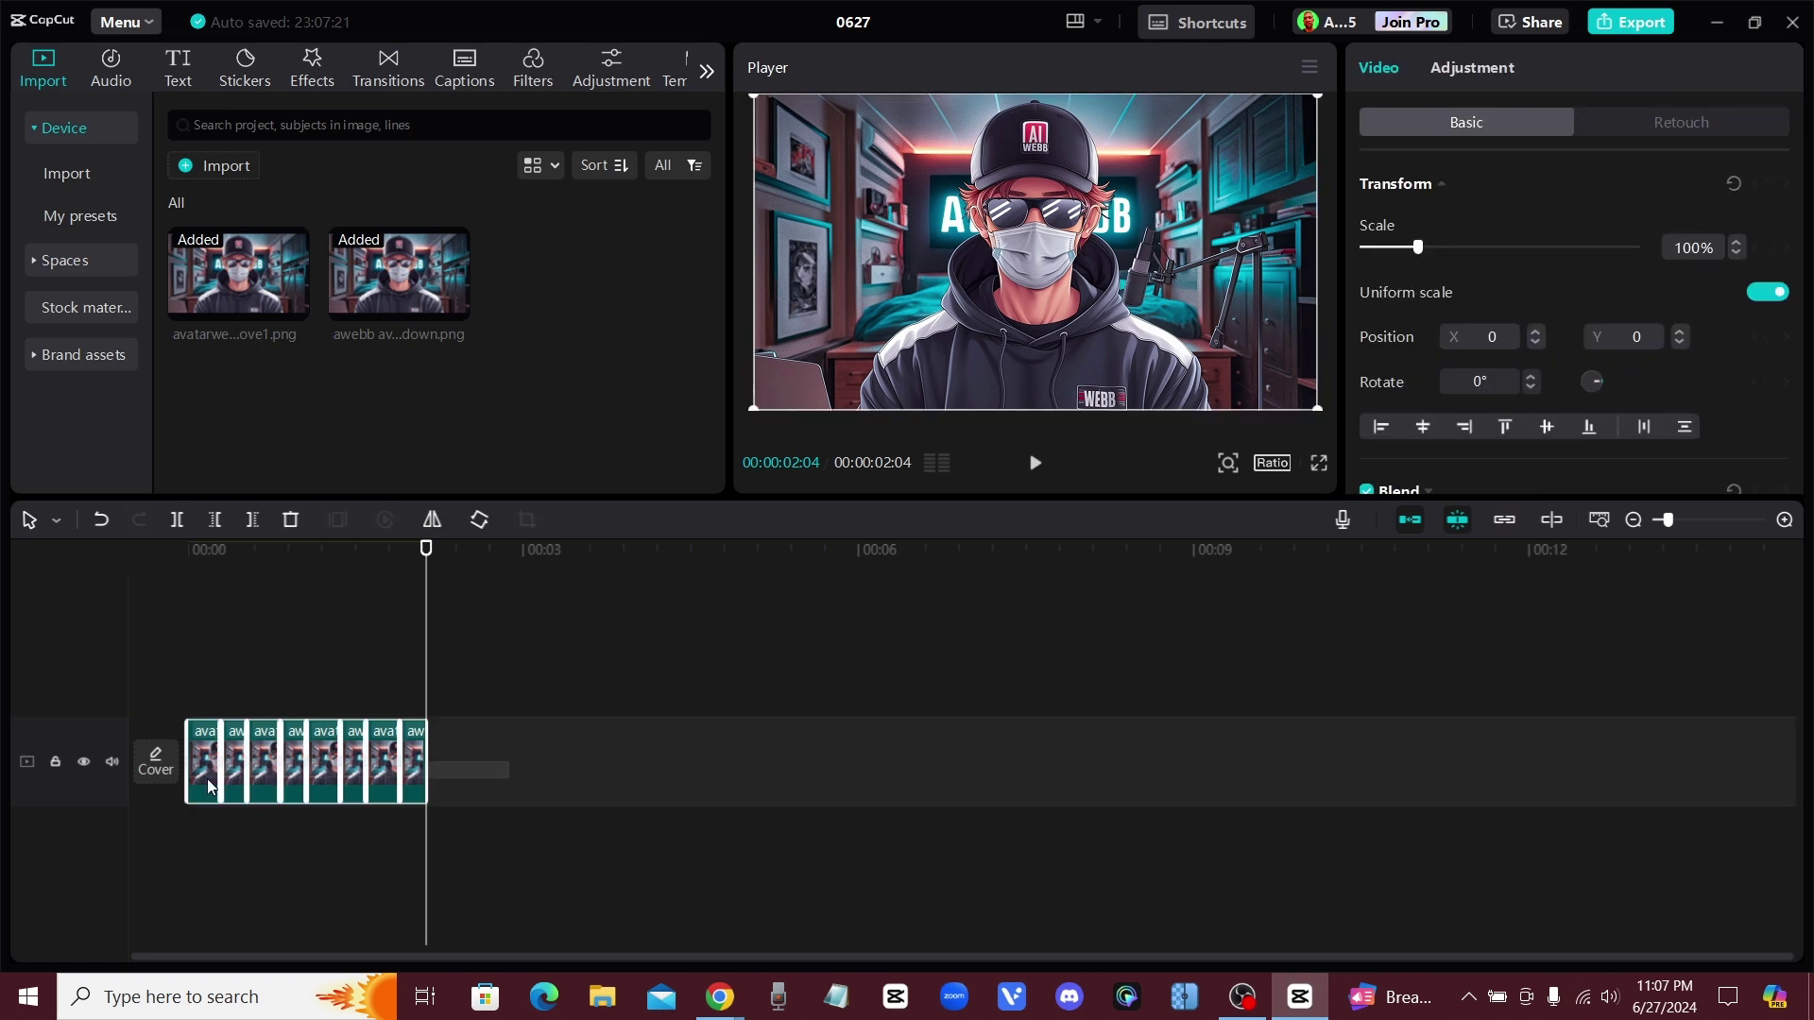
{"action": "right_click", "coordinate": [209, 766]}
{"action": "left_click", "coordinate": [271, 207]}
{"action": "left_click", "coordinate": [525, 747]}
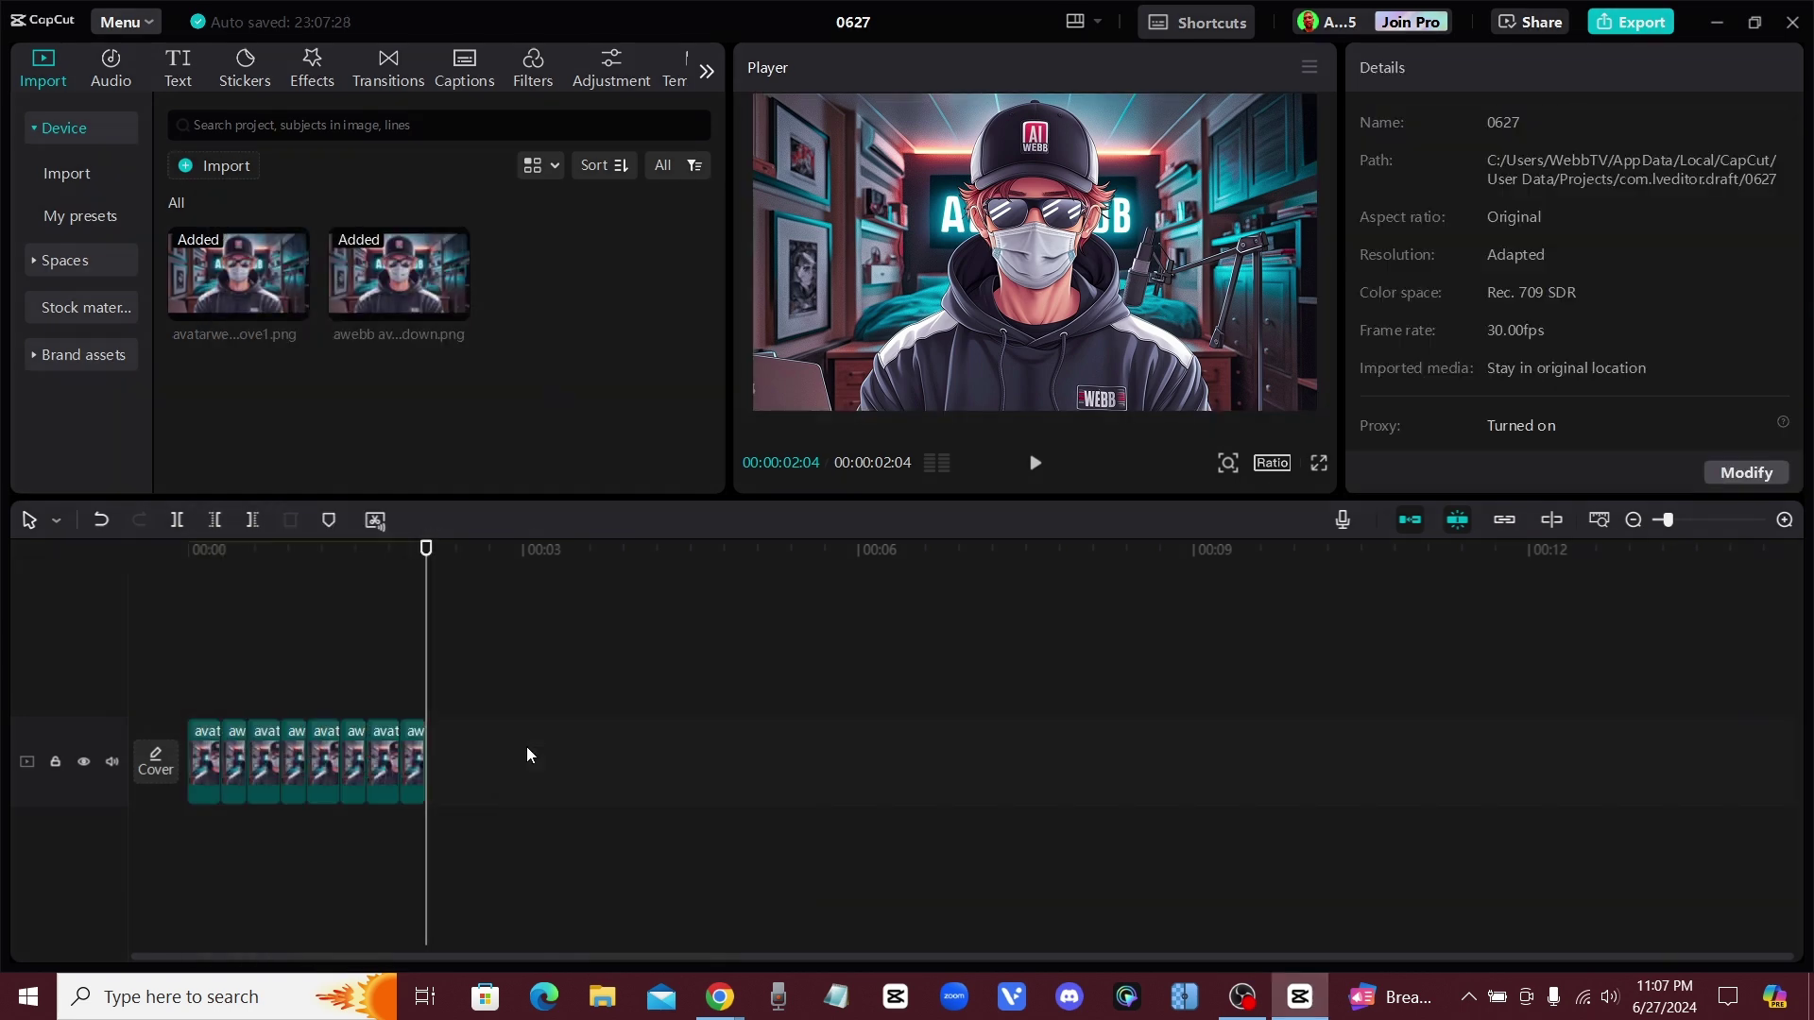
{"action": "right_click", "coordinate": [525, 747]}
{"action": "left_click", "coordinate": [577, 767]}
{"action": "left_click_drag", "start_coordinate": [450, 669], "coordinate": [451, 764]}
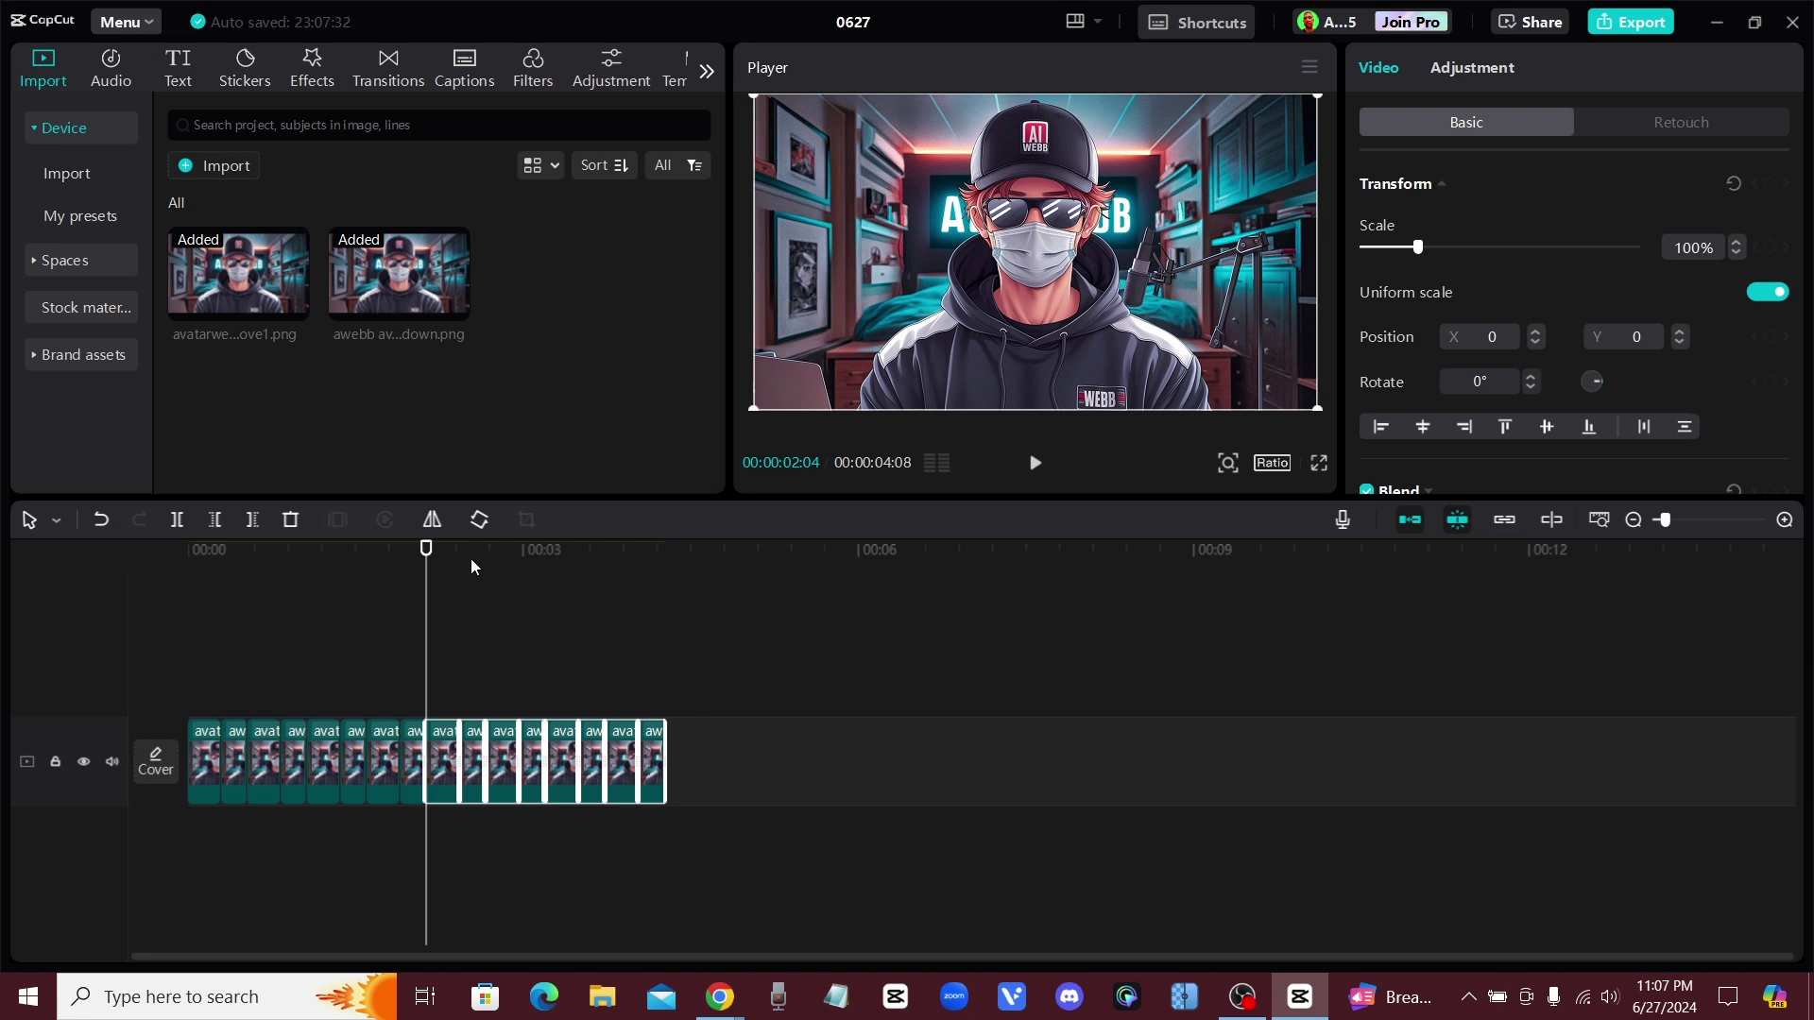
Preview the extended sequence from the start of the timeline and return the playhead to the beginning
{"action": "left_click_drag", "start_coordinate": [426, 550], "coordinate": [1057, 661]}
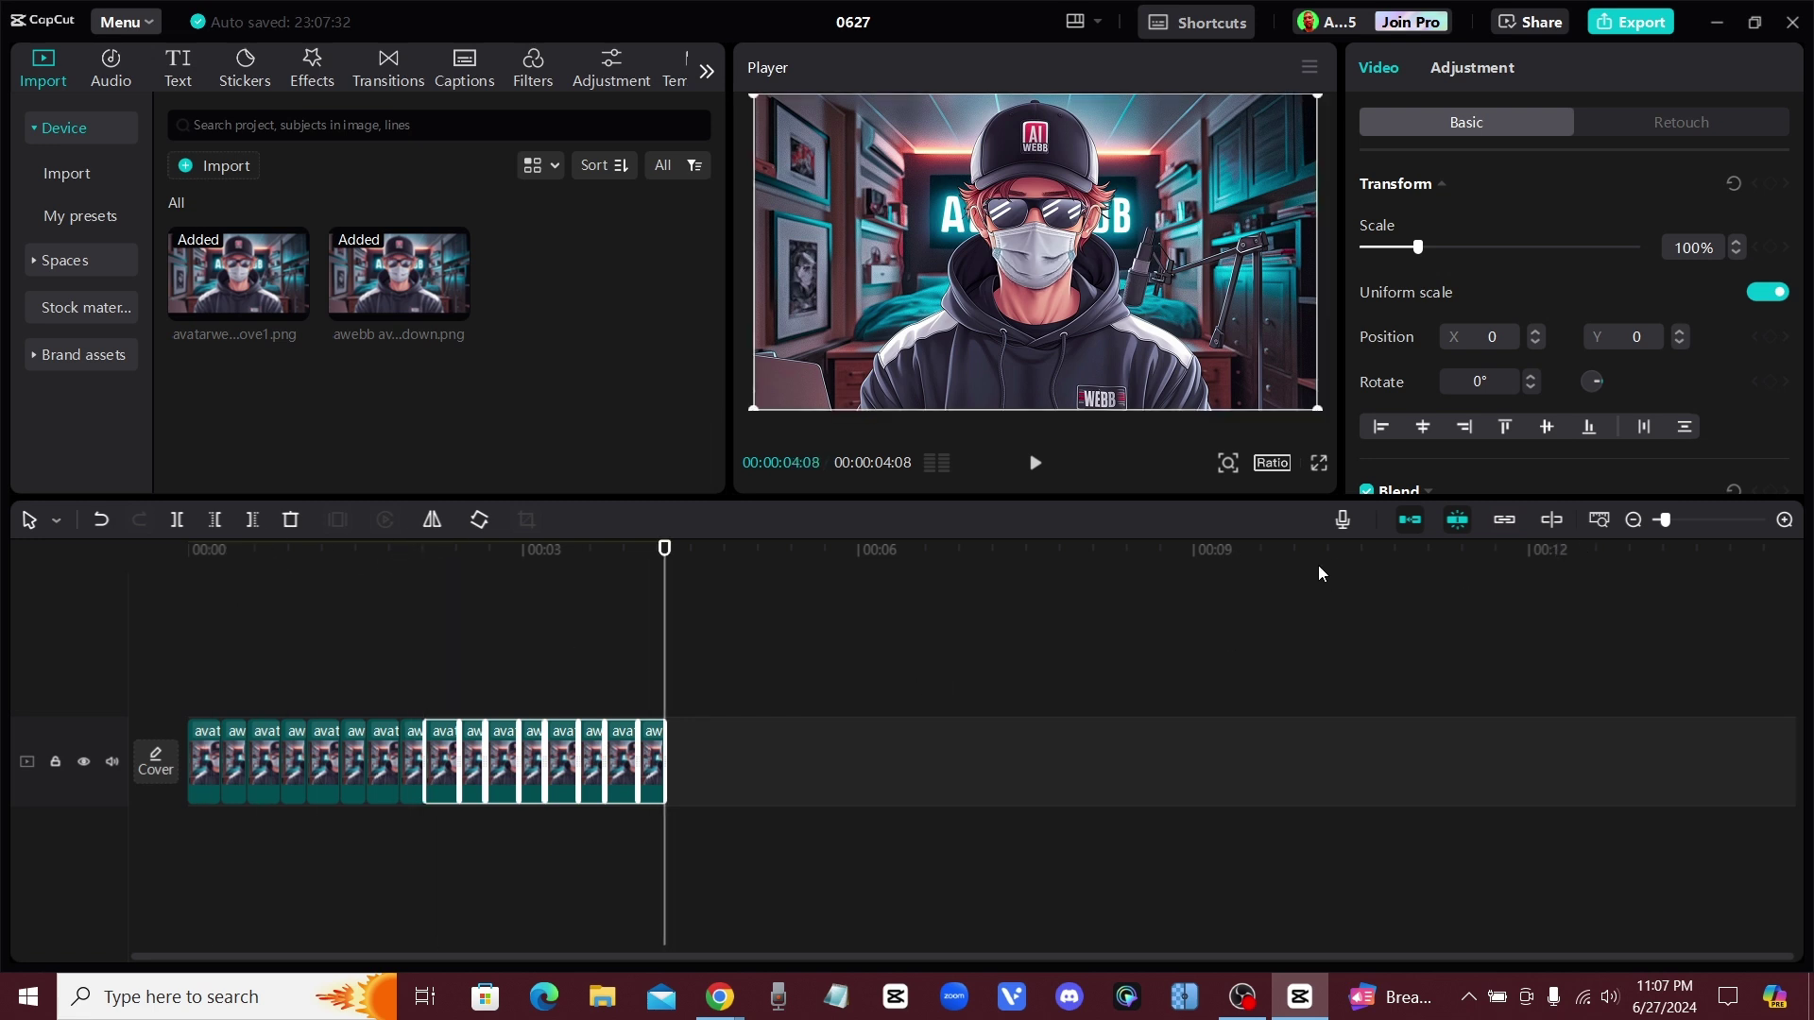
{"action": "left_click", "coordinate": [257, 612]}
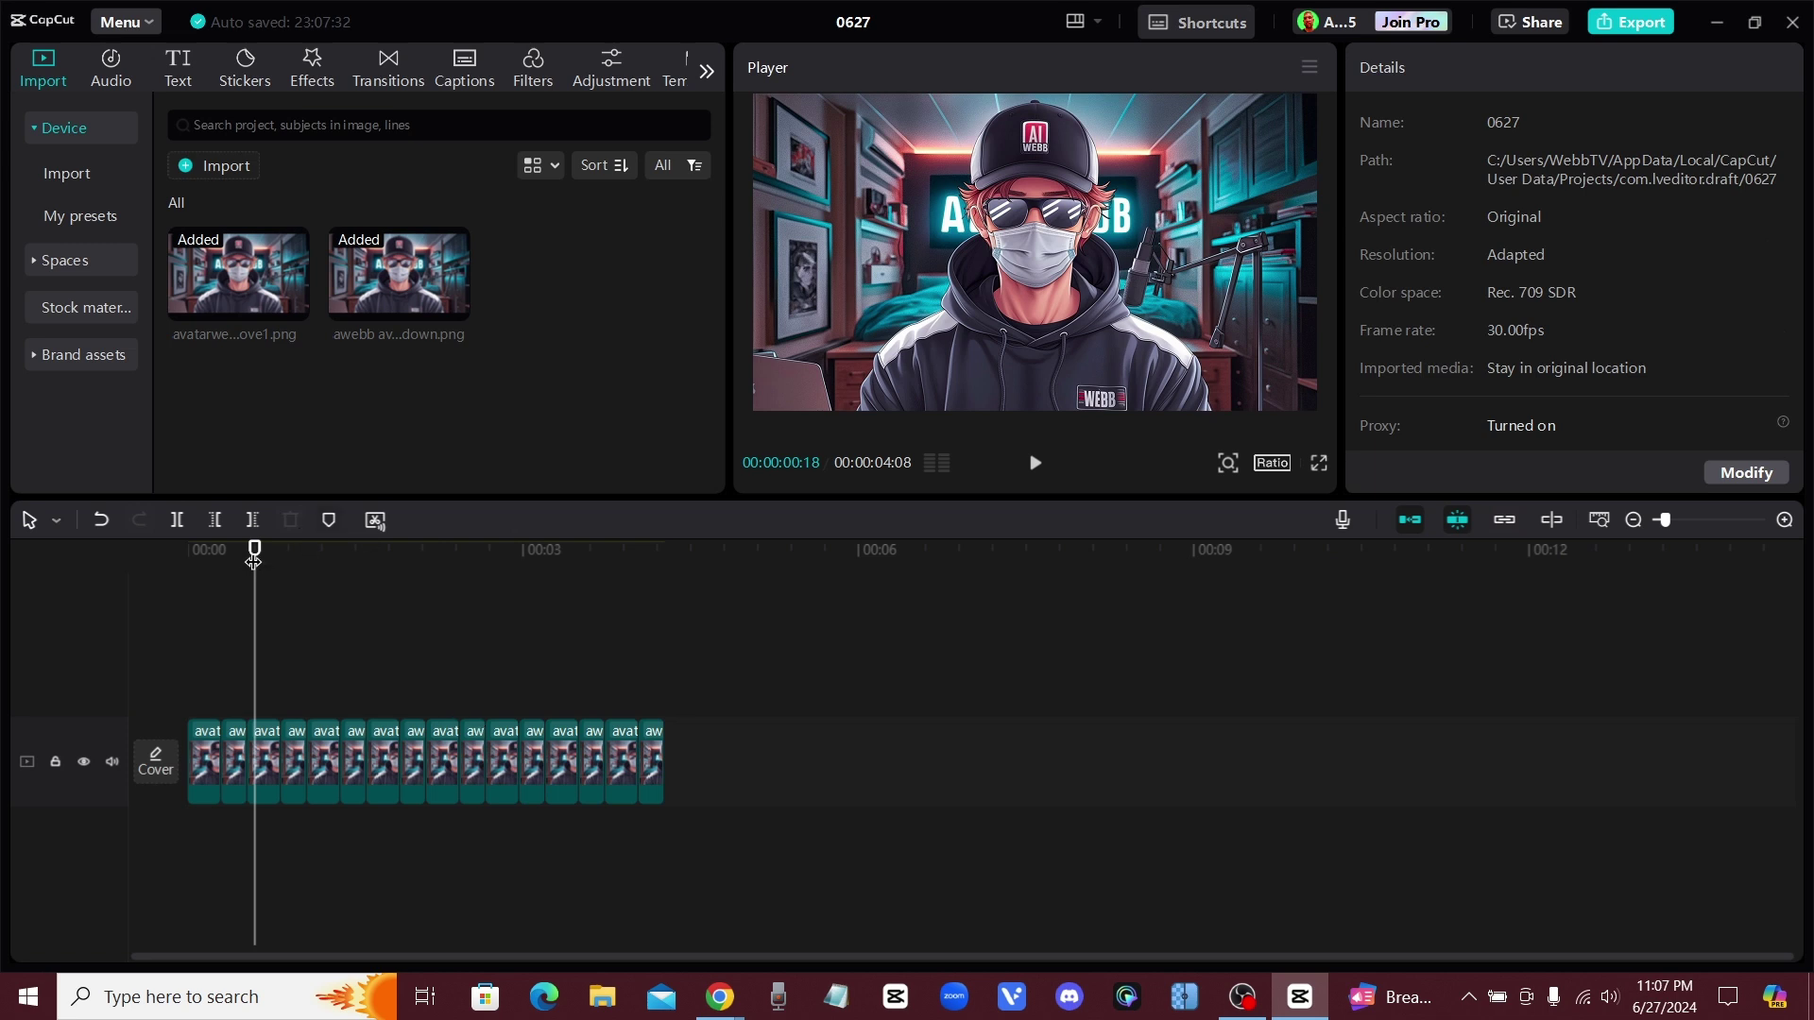
{"action": "left_click_drag", "start_coordinate": [255, 551], "coordinate": [179, 566]}
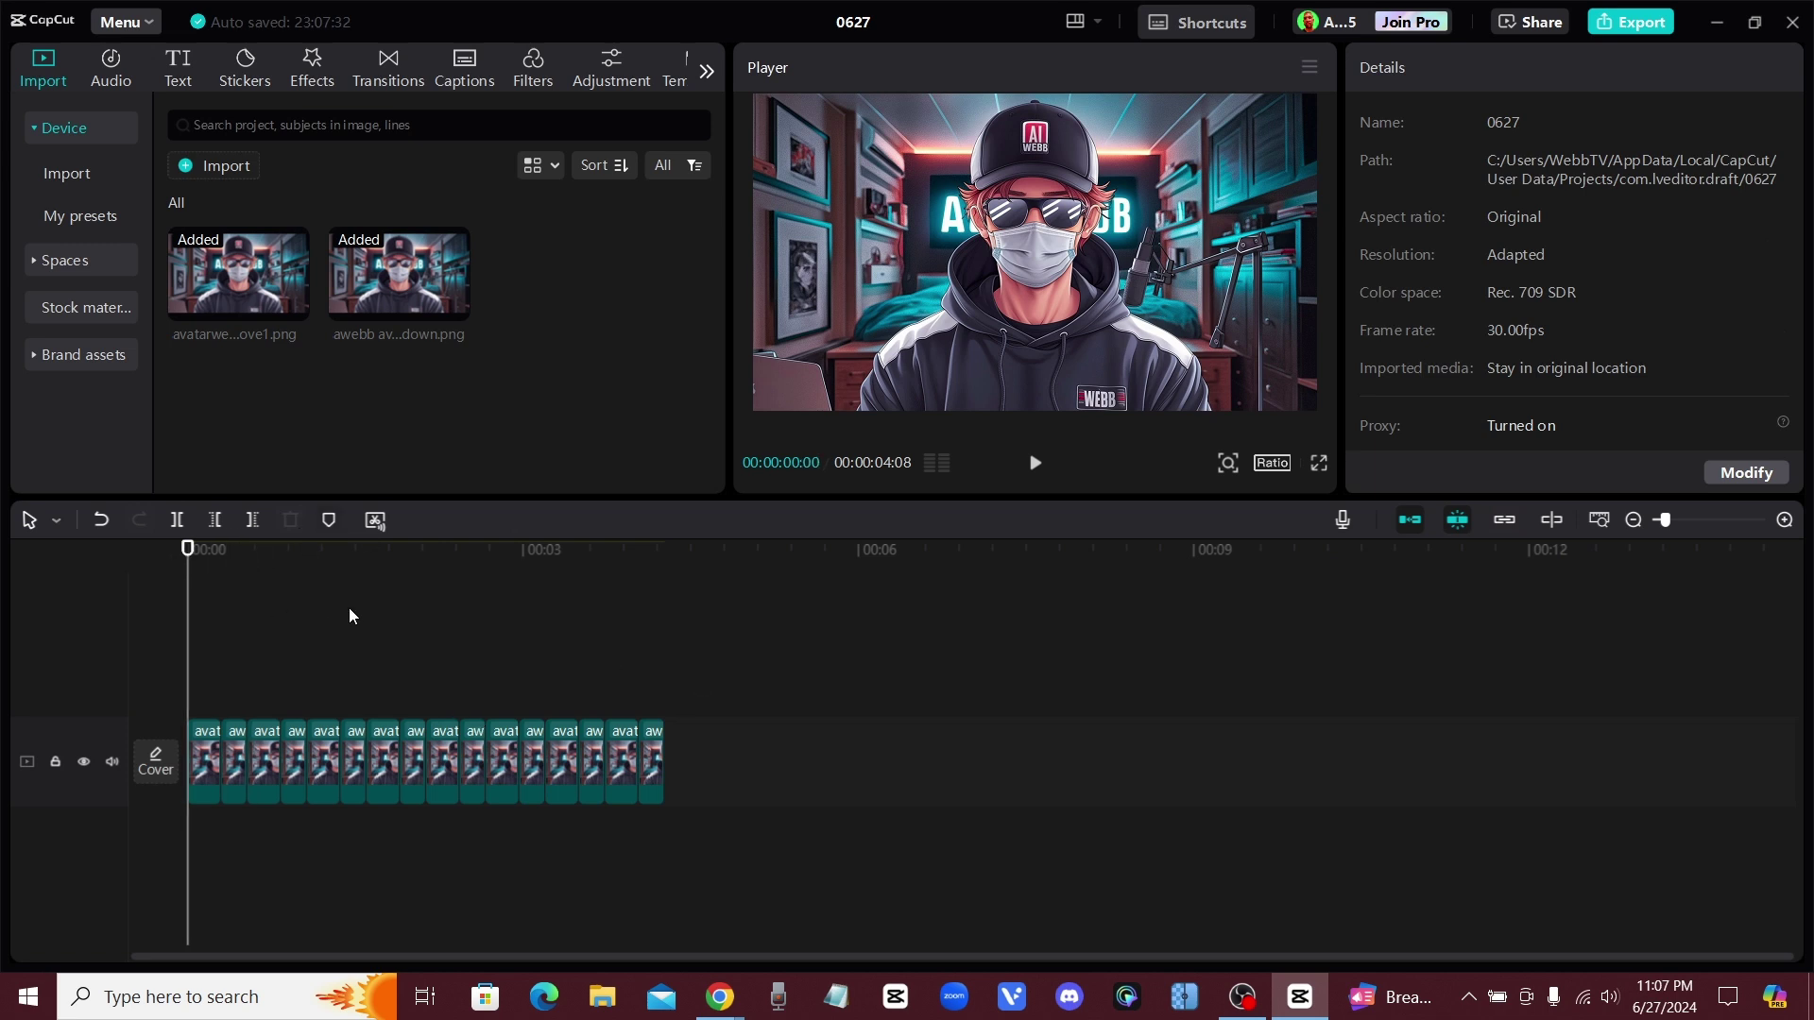
{"action": "left_click", "coordinate": [1035, 465]}
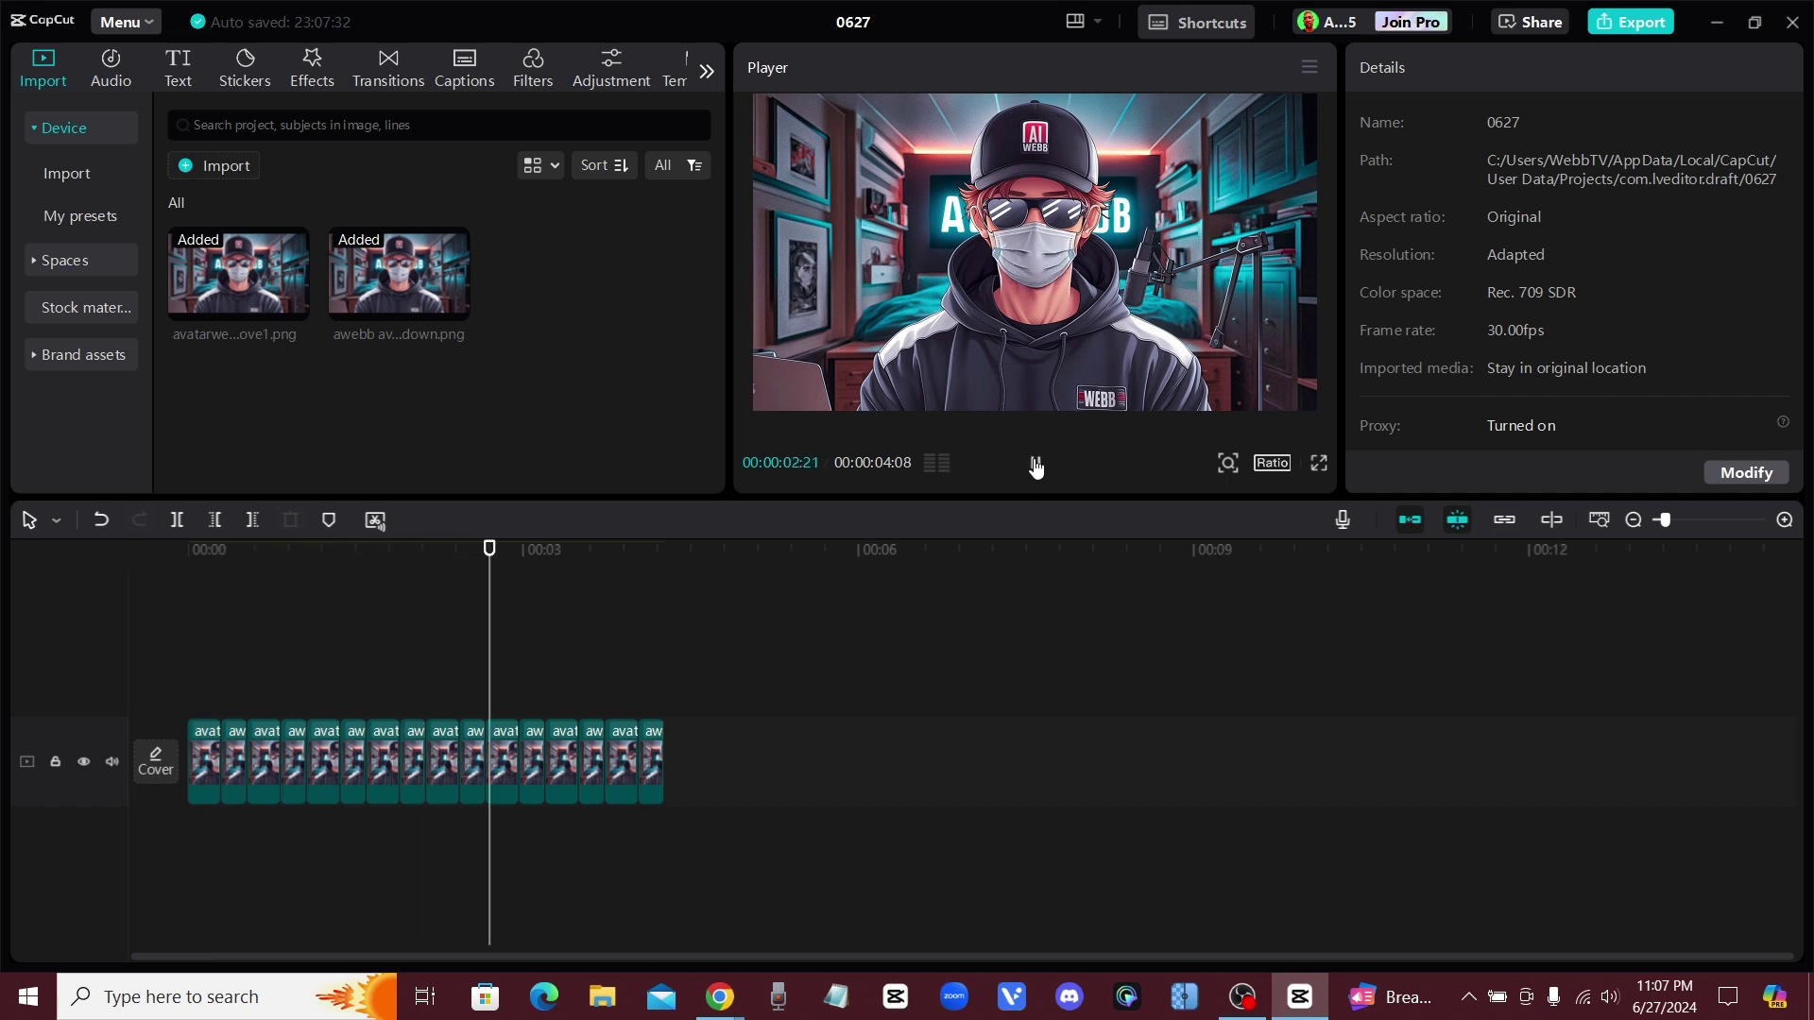
{"action": "left_click", "coordinate": [1036, 465]}
{"action": "left_click_drag", "start_coordinate": [539, 567], "coordinate": [17, 627]}
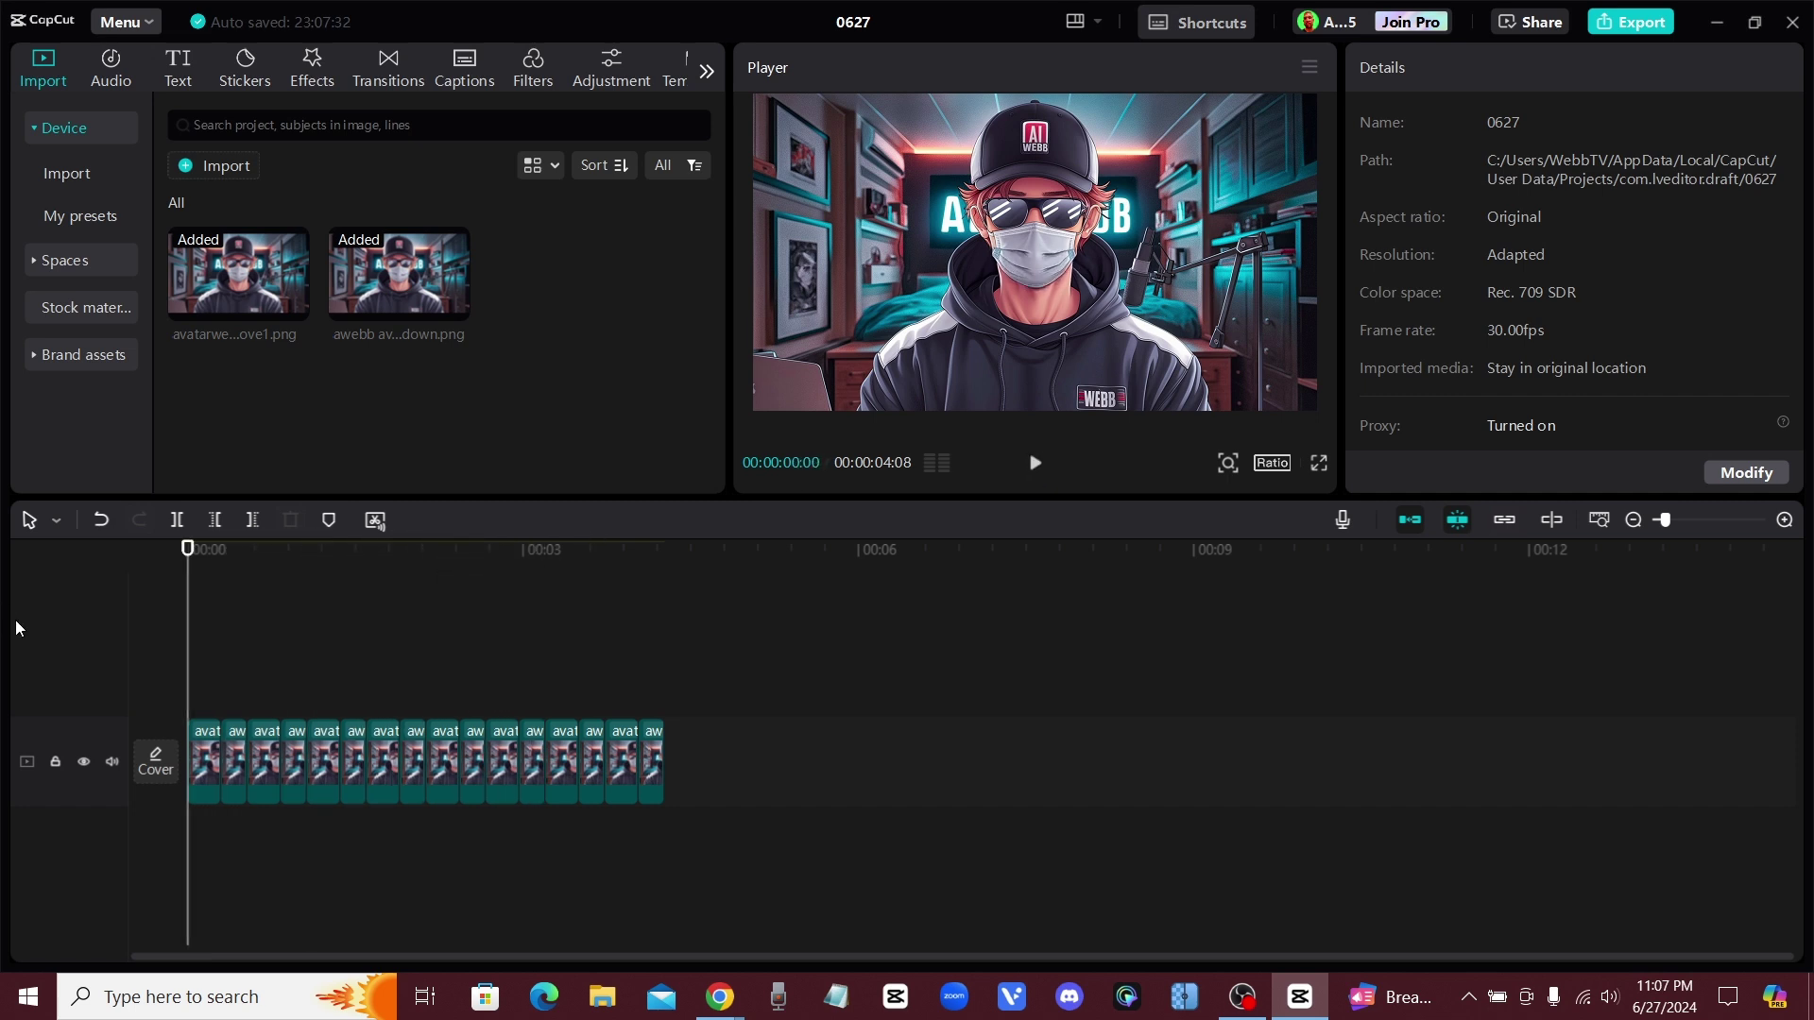
Combine all the avatar clips on the main track into one compound clip
{"action": "left_click_drag", "start_coordinate": [875, 737], "coordinate": [141, 813]}
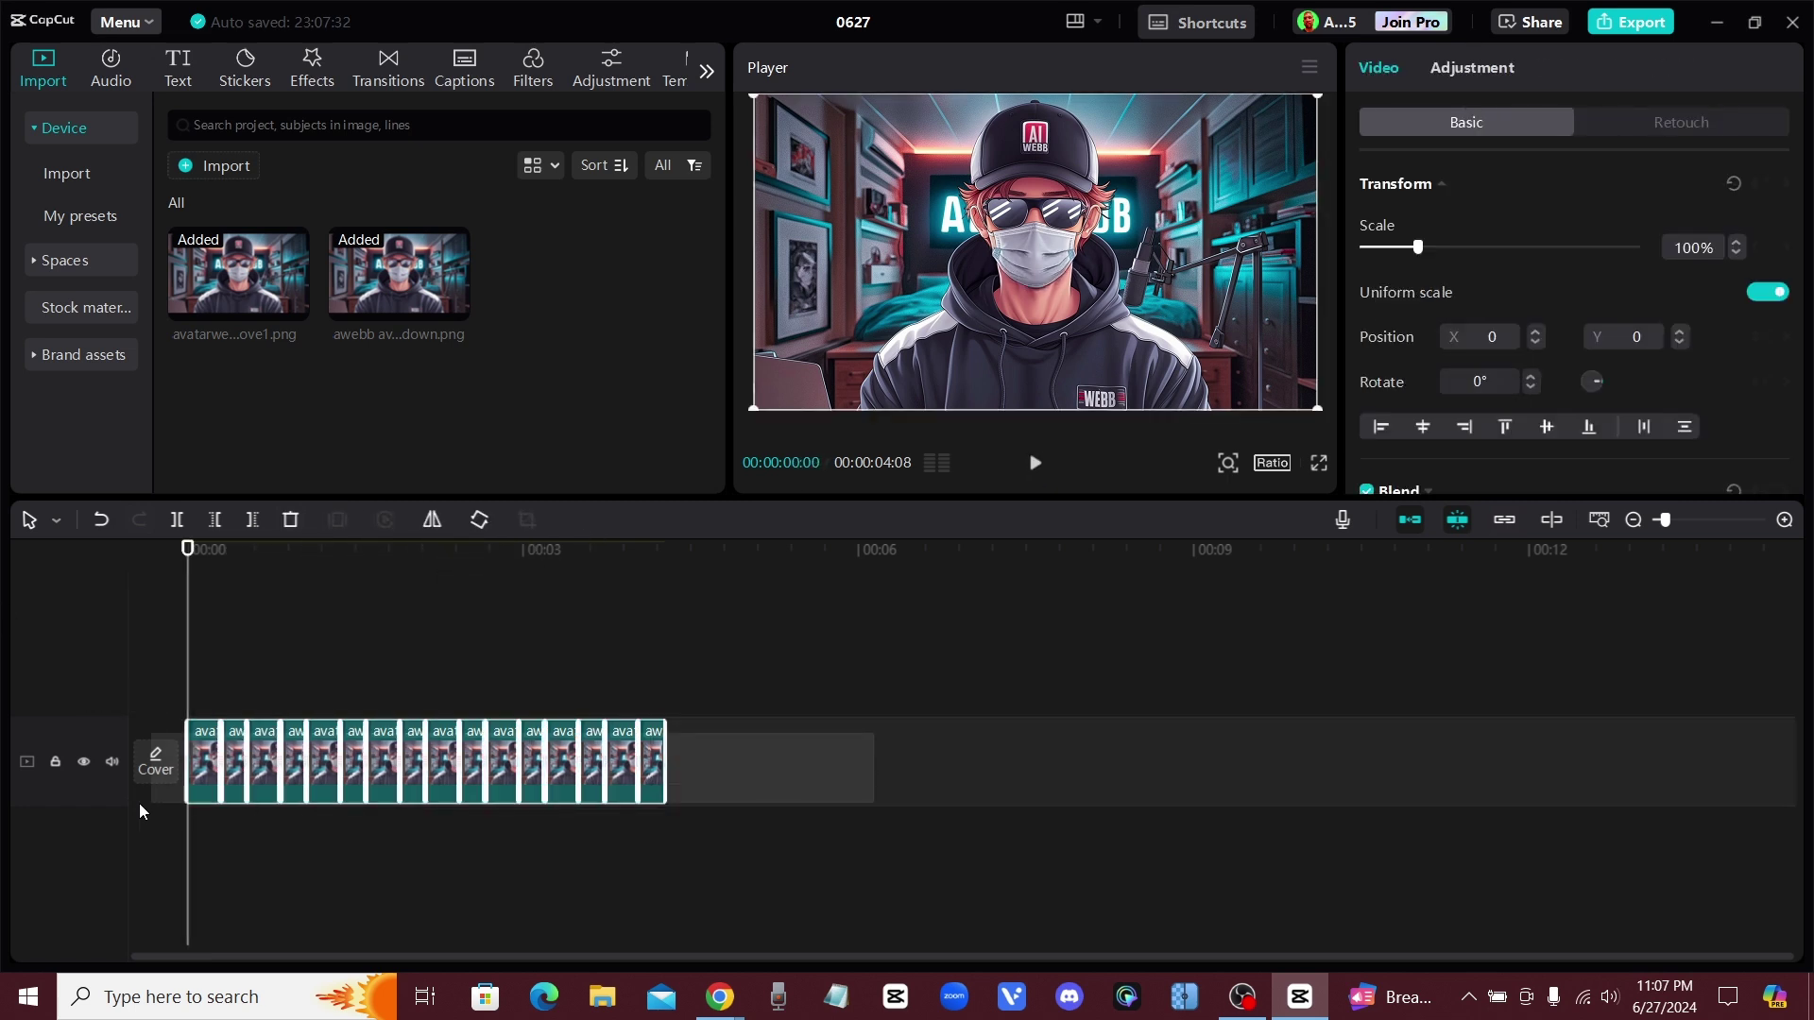
{"action": "right_click", "coordinate": [237, 773]}
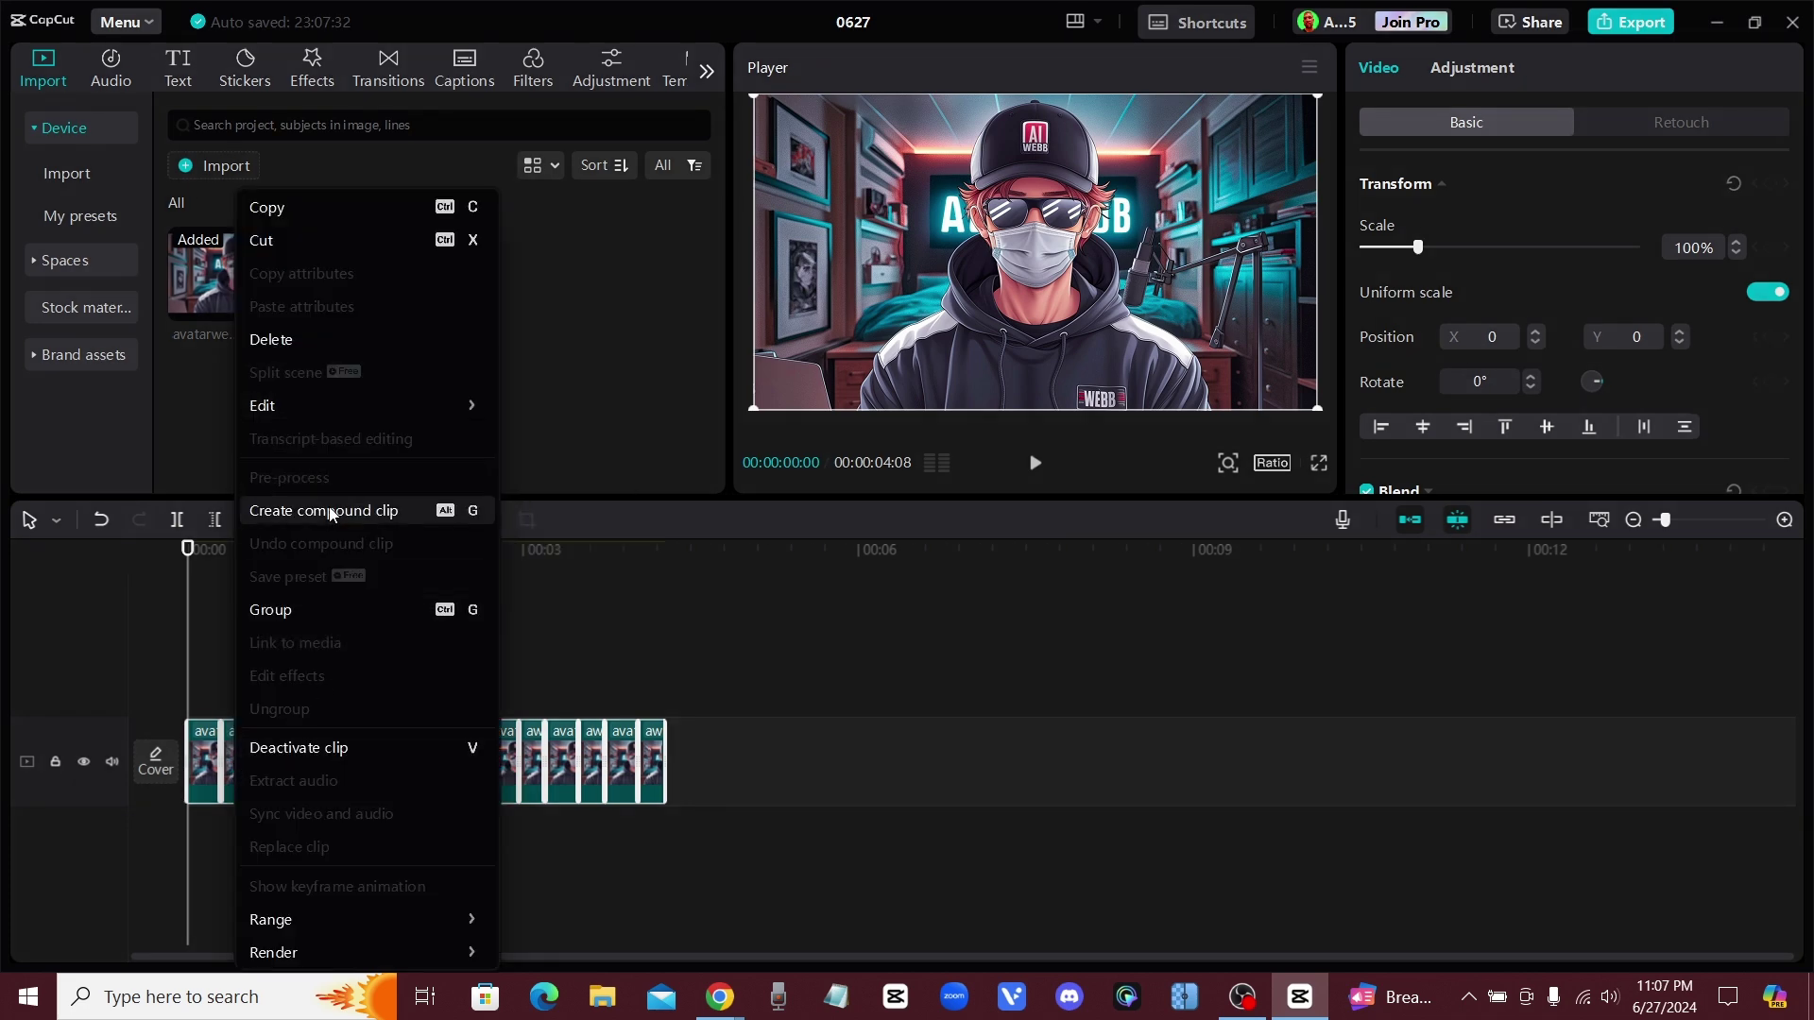
{"action": "left_click", "coordinate": [304, 529]}
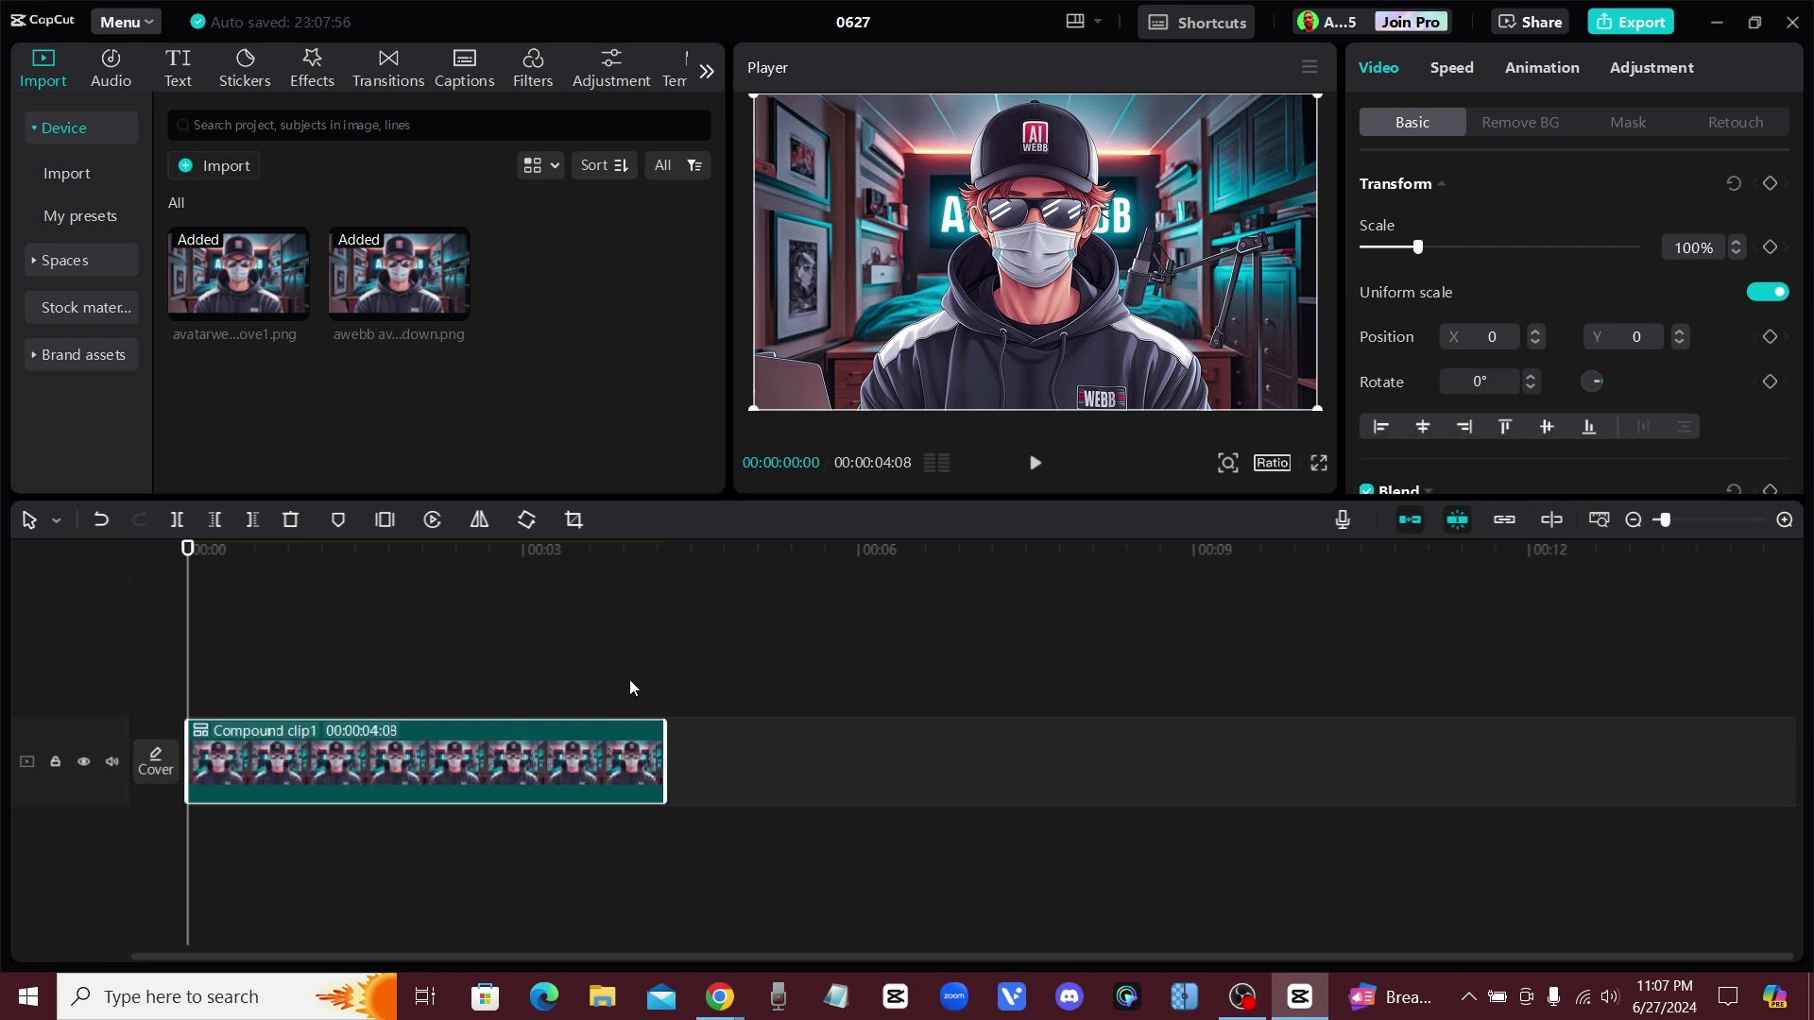
Set the compound clip's speed to 2.0x and play it back to check the faster mask movement
{"action": "left_click", "coordinate": [1468, 74]}
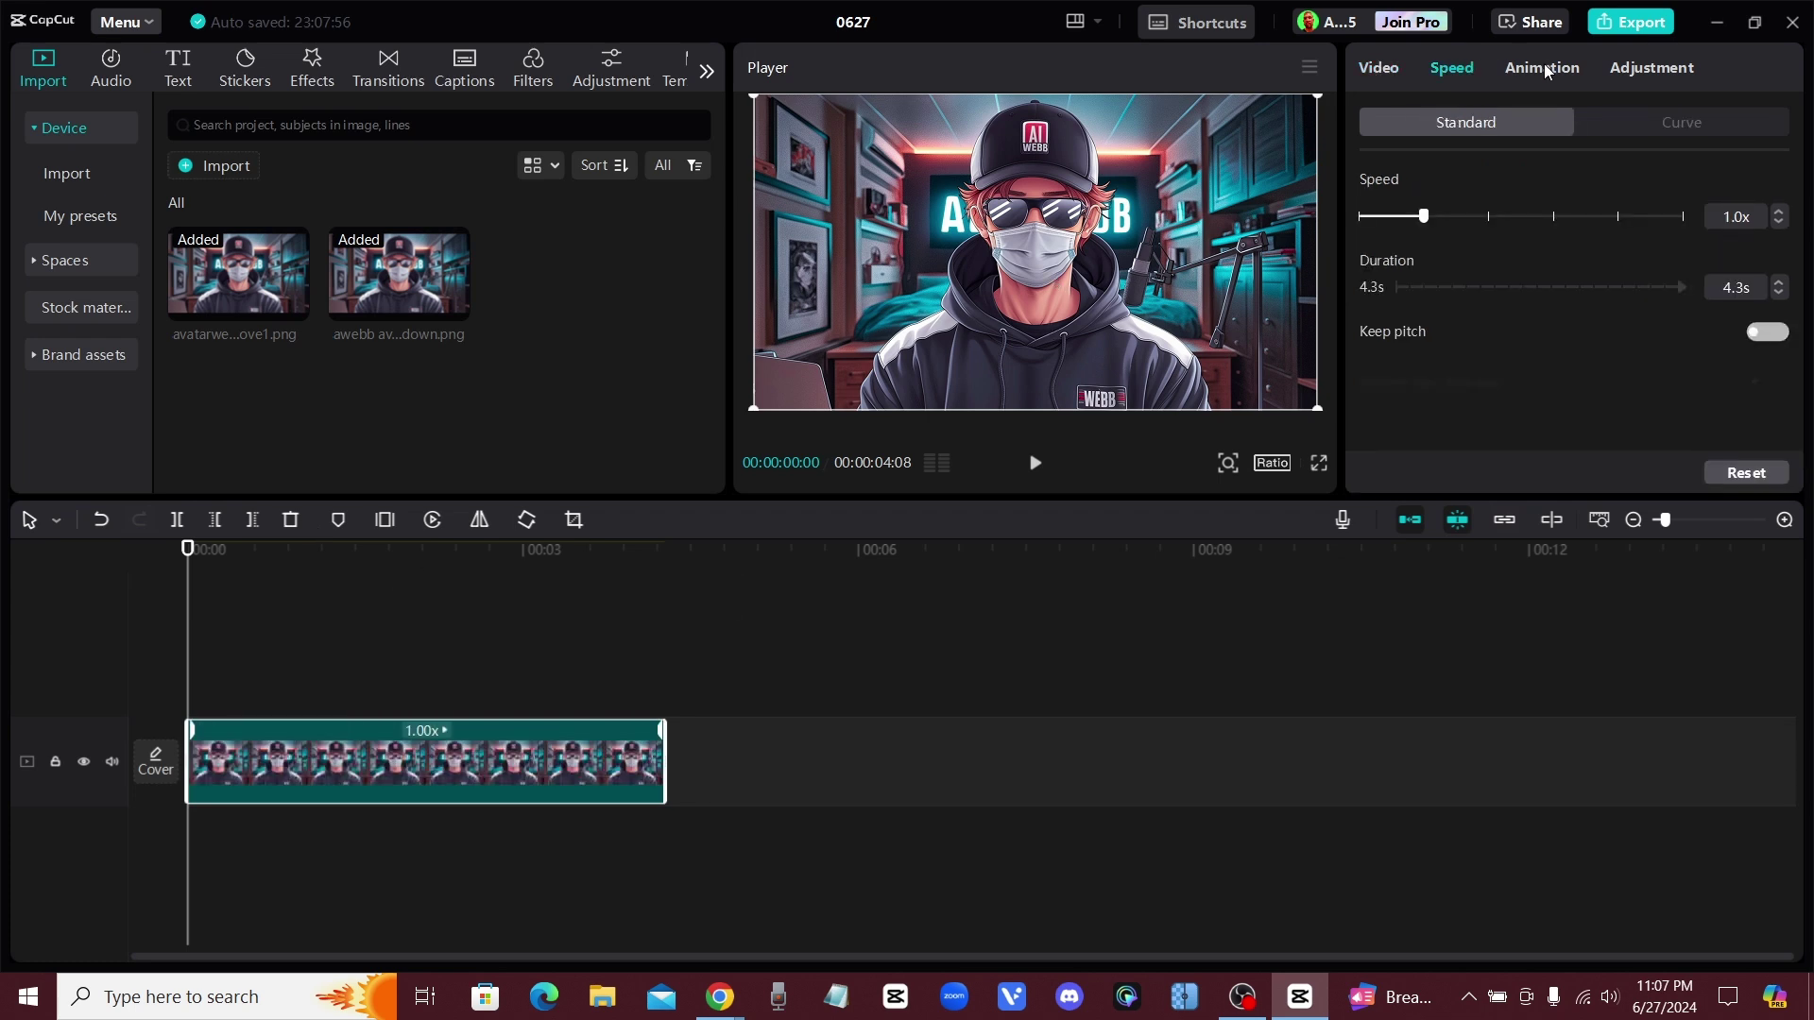
{"action": "left_click", "coordinate": [1487, 219]}
{"action": "left_click", "coordinate": [1037, 465]}
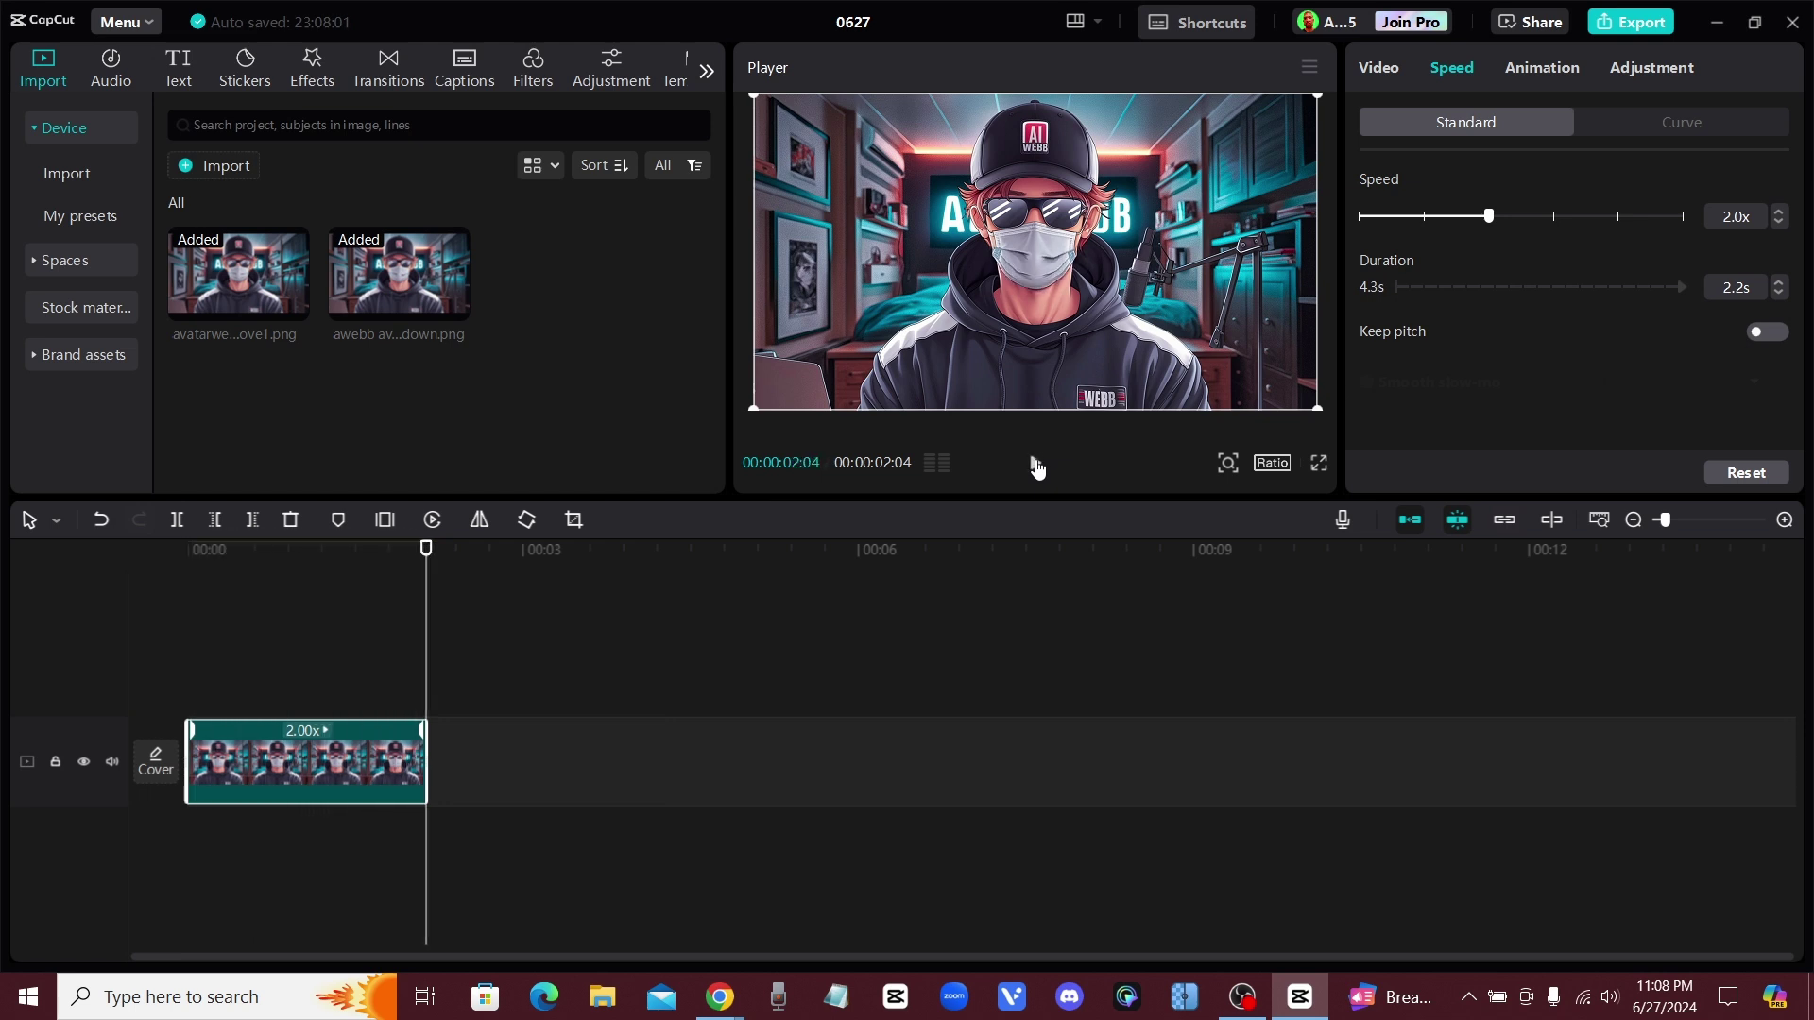
{"action": "left_click", "coordinate": [1036, 464]}
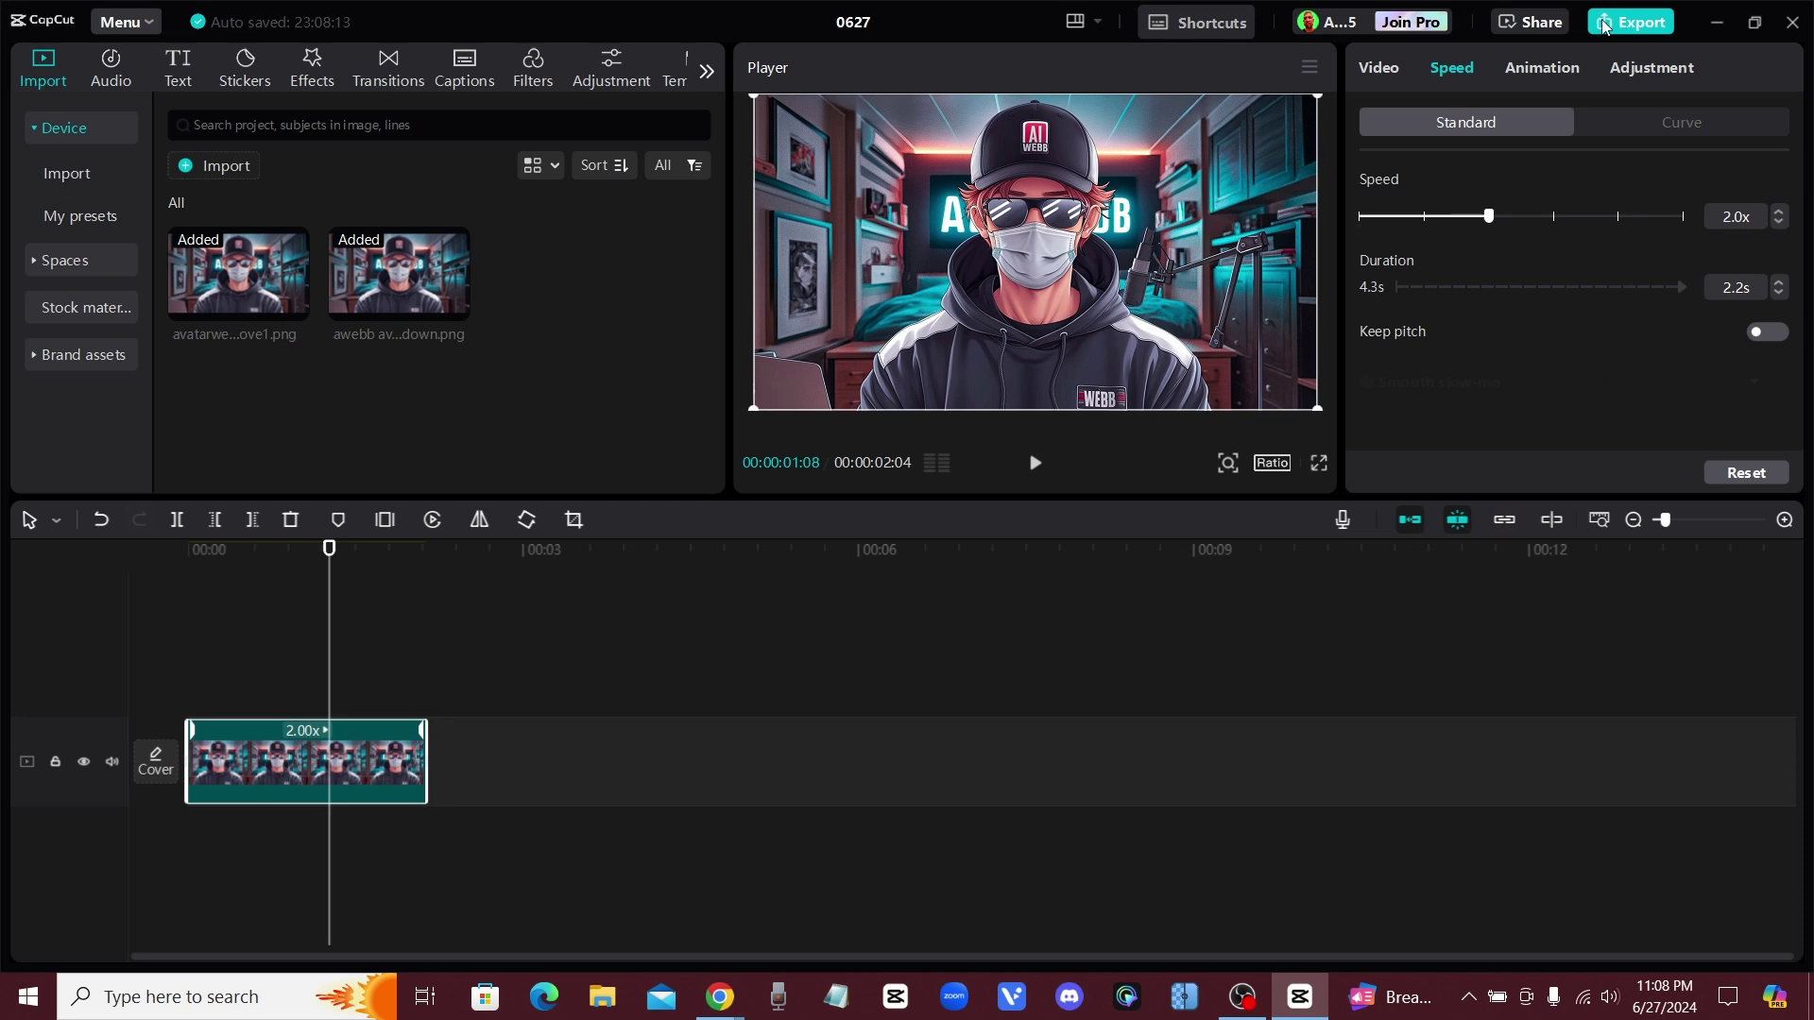
Switch to Puppetry in the browser and look over the Puppet Animator's face upload and text options
{"action": "left_click", "coordinate": [1726, 26]}
{"action": "left_click", "coordinate": [762, 28]}
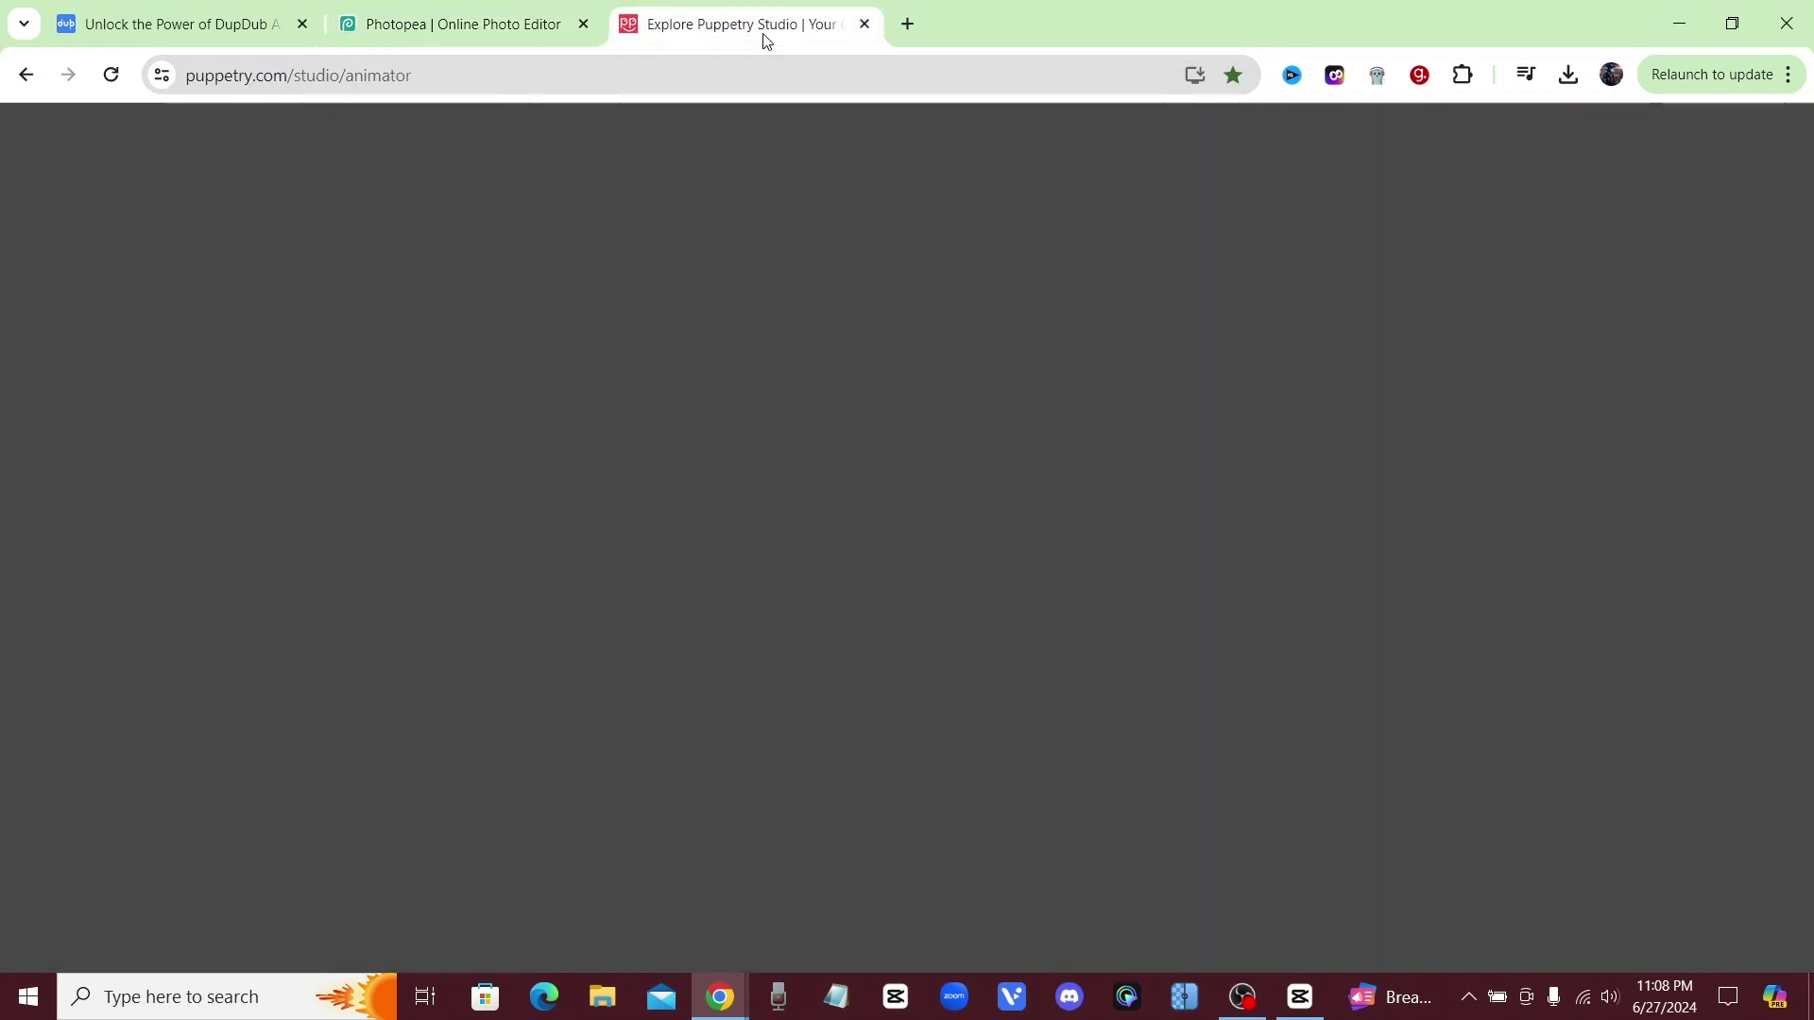
{"action": "scroll", "coordinate": [526, 438], "scroll_direction": "down", "scroll_amount": 4}
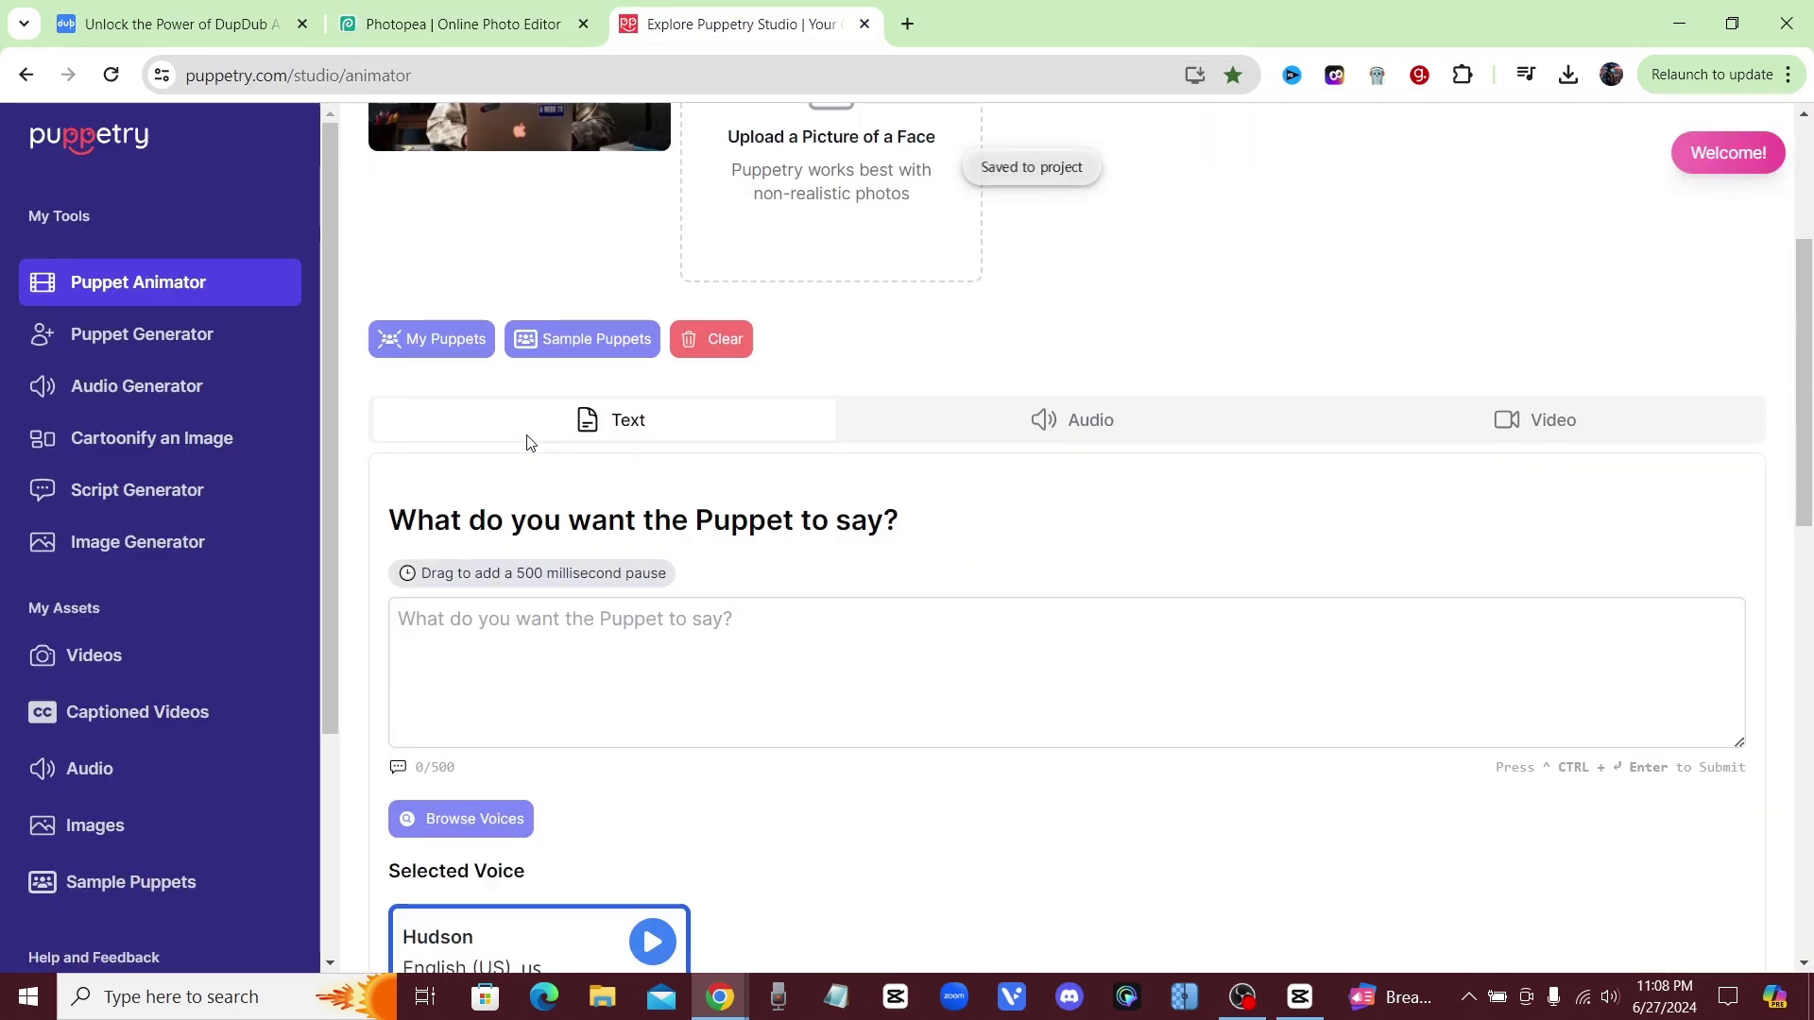
{"action": "scroll", "coordinate": [733, 457], "scroll_direction": "up", "scroll_amount": 4}
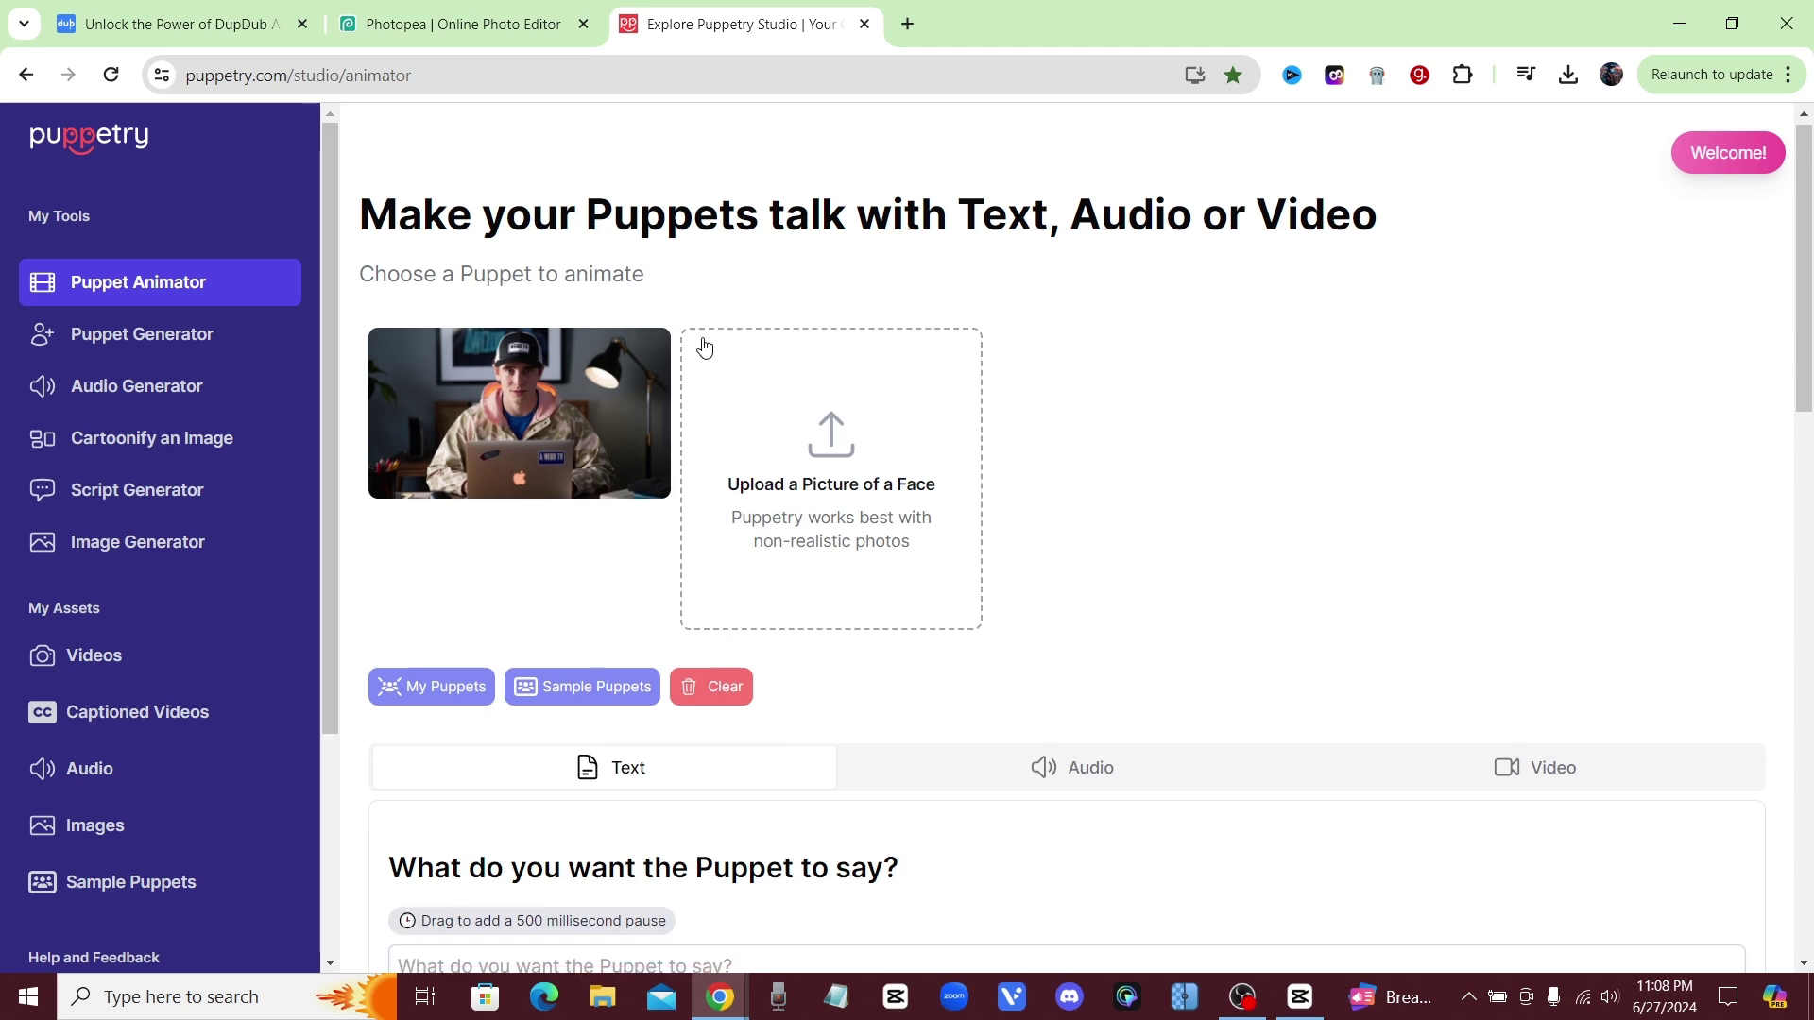
{"action": "scroll", "coordinate": [707, 364], "scroll_direction": "down", "scroll_amount": 4}
{"action": "scroll", "coordinate": [537, 445], "scroll_direction": "up", "scroll_amount": 4}
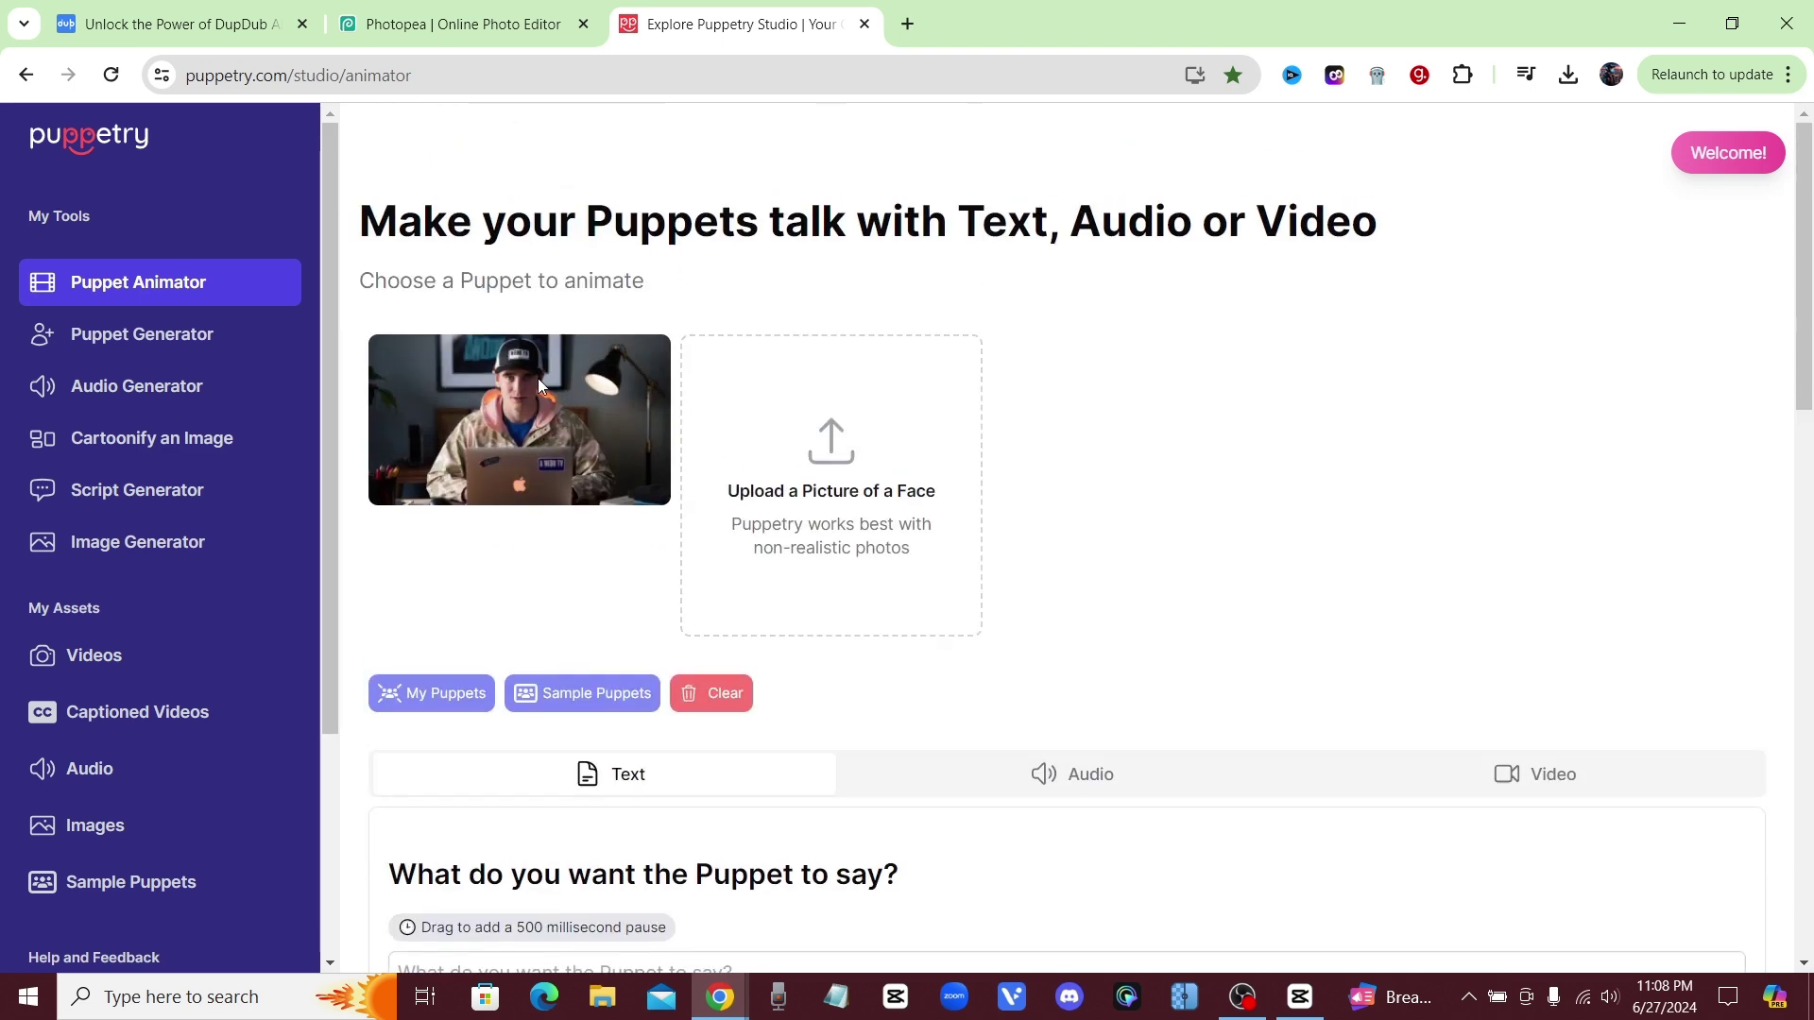
Play the generated video of the man in the camouflage jacket under Your videos, then pause it
{"action": "scroll", "coordinate": [495, 437], "scroll_direction": "down", "scroll_amount": 15}
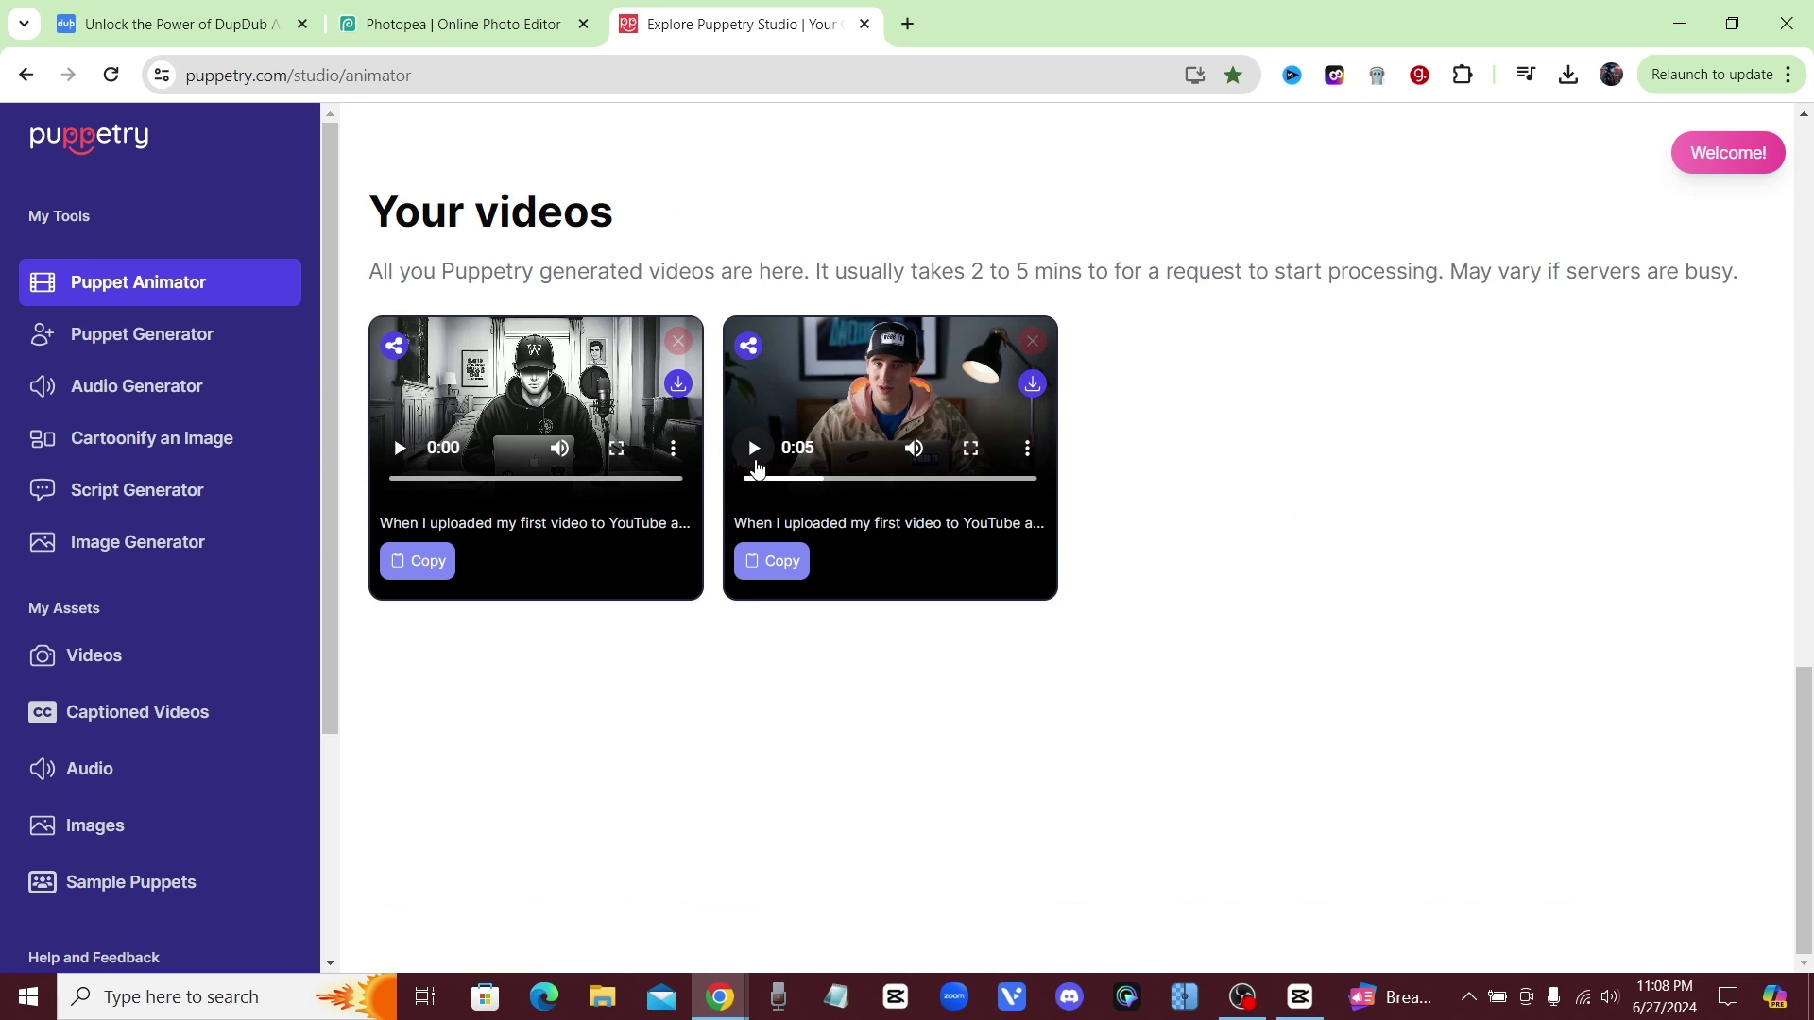
{"action": "left_click", "coordinate": [770, 480]}
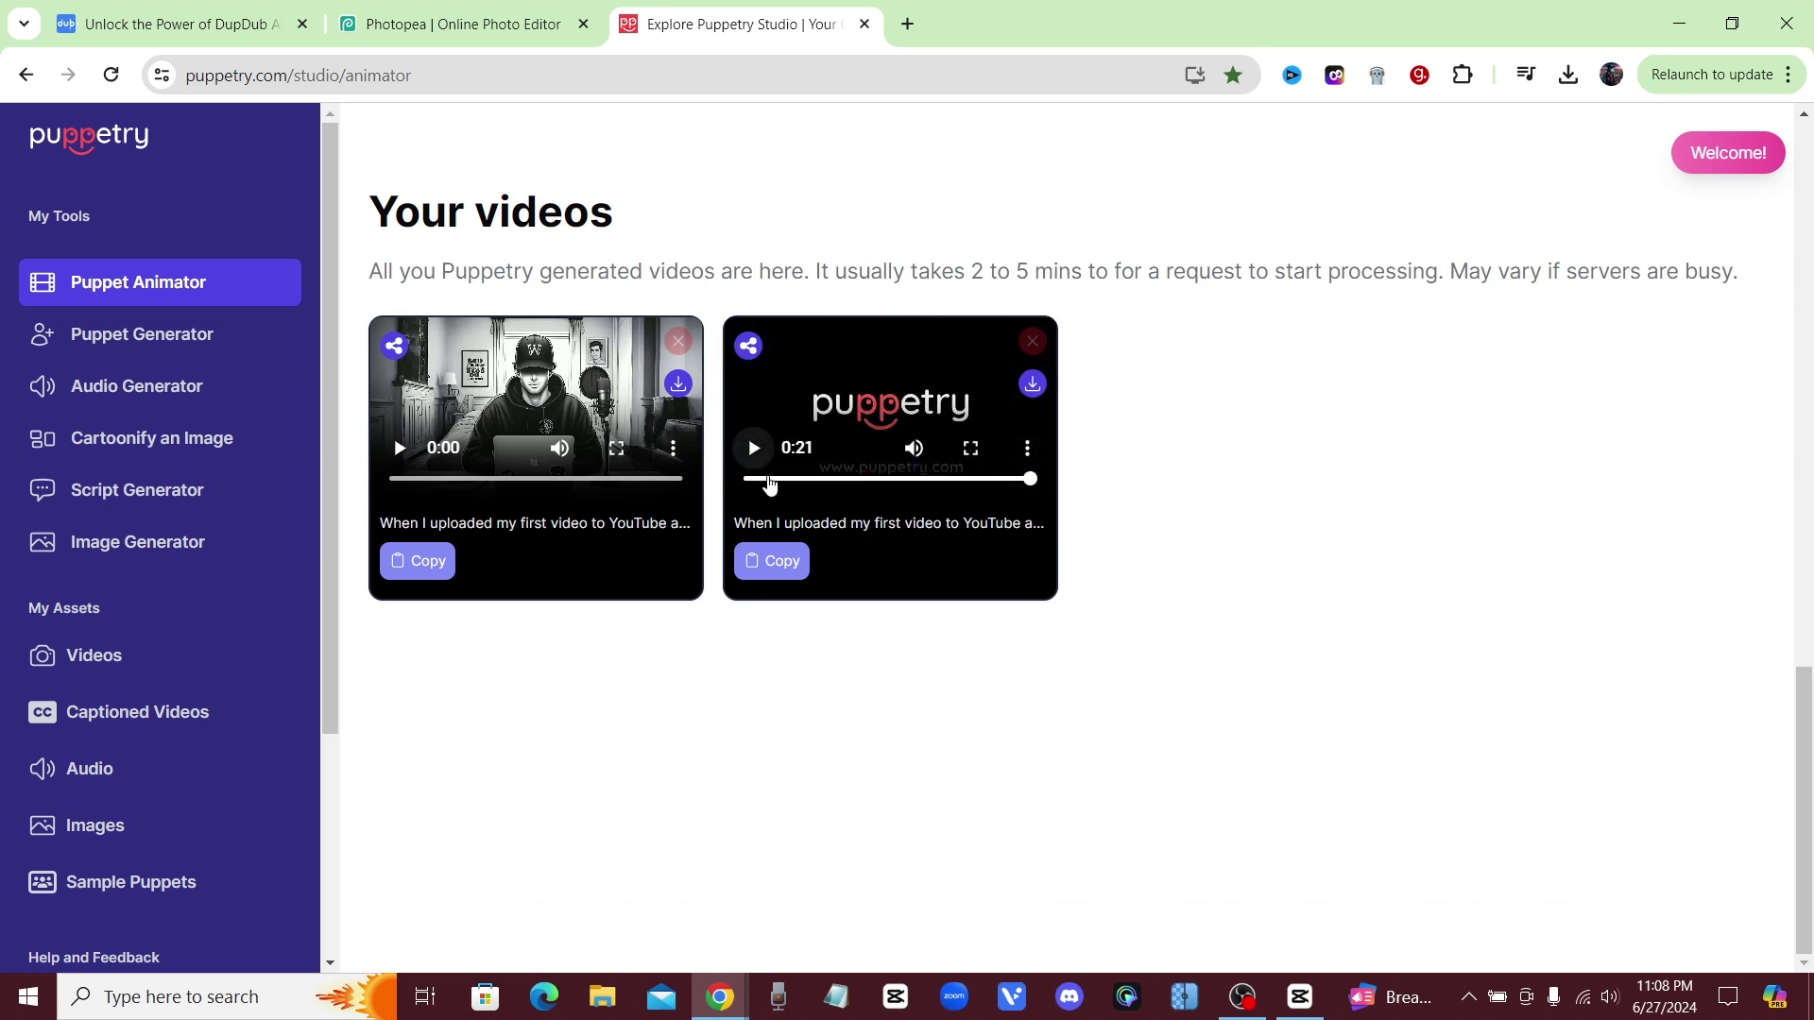
{"action": "left_click", "coordinate": [770, 480]}
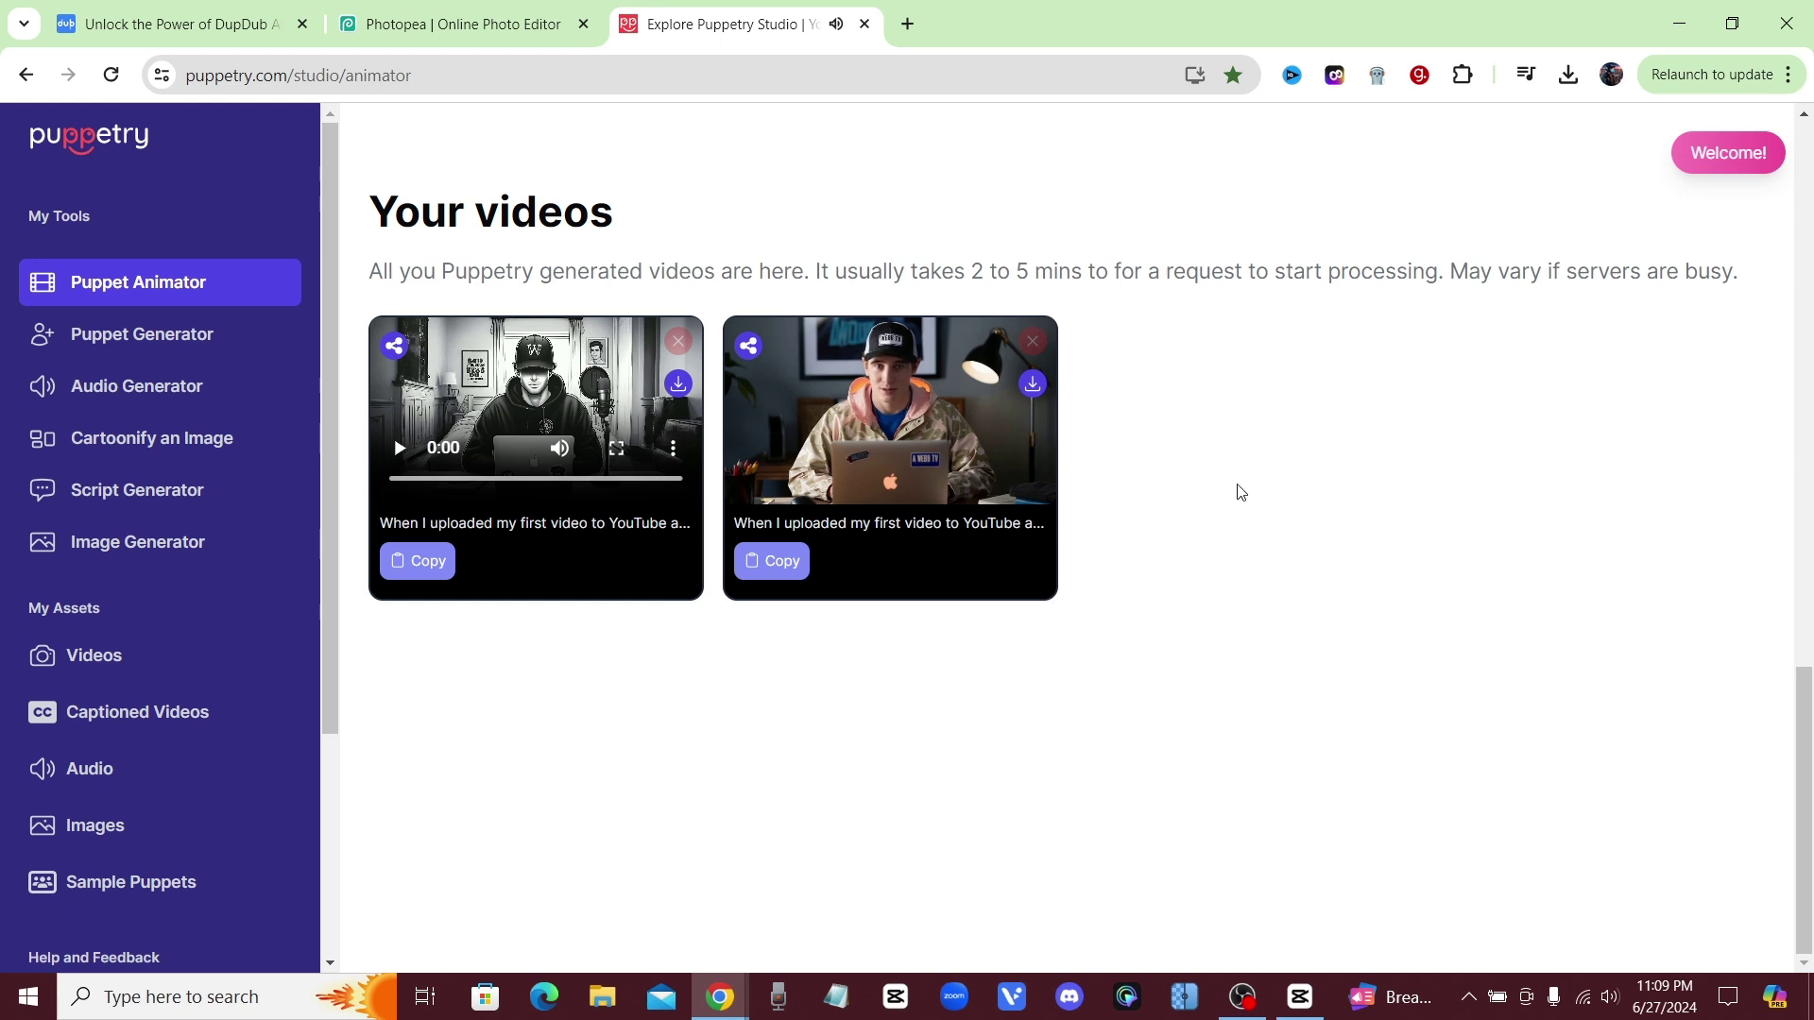
{"action": "mouse_move", "coordinate": [753, 491]}
{"action": "left_click", "coordinate": [753, 450]}
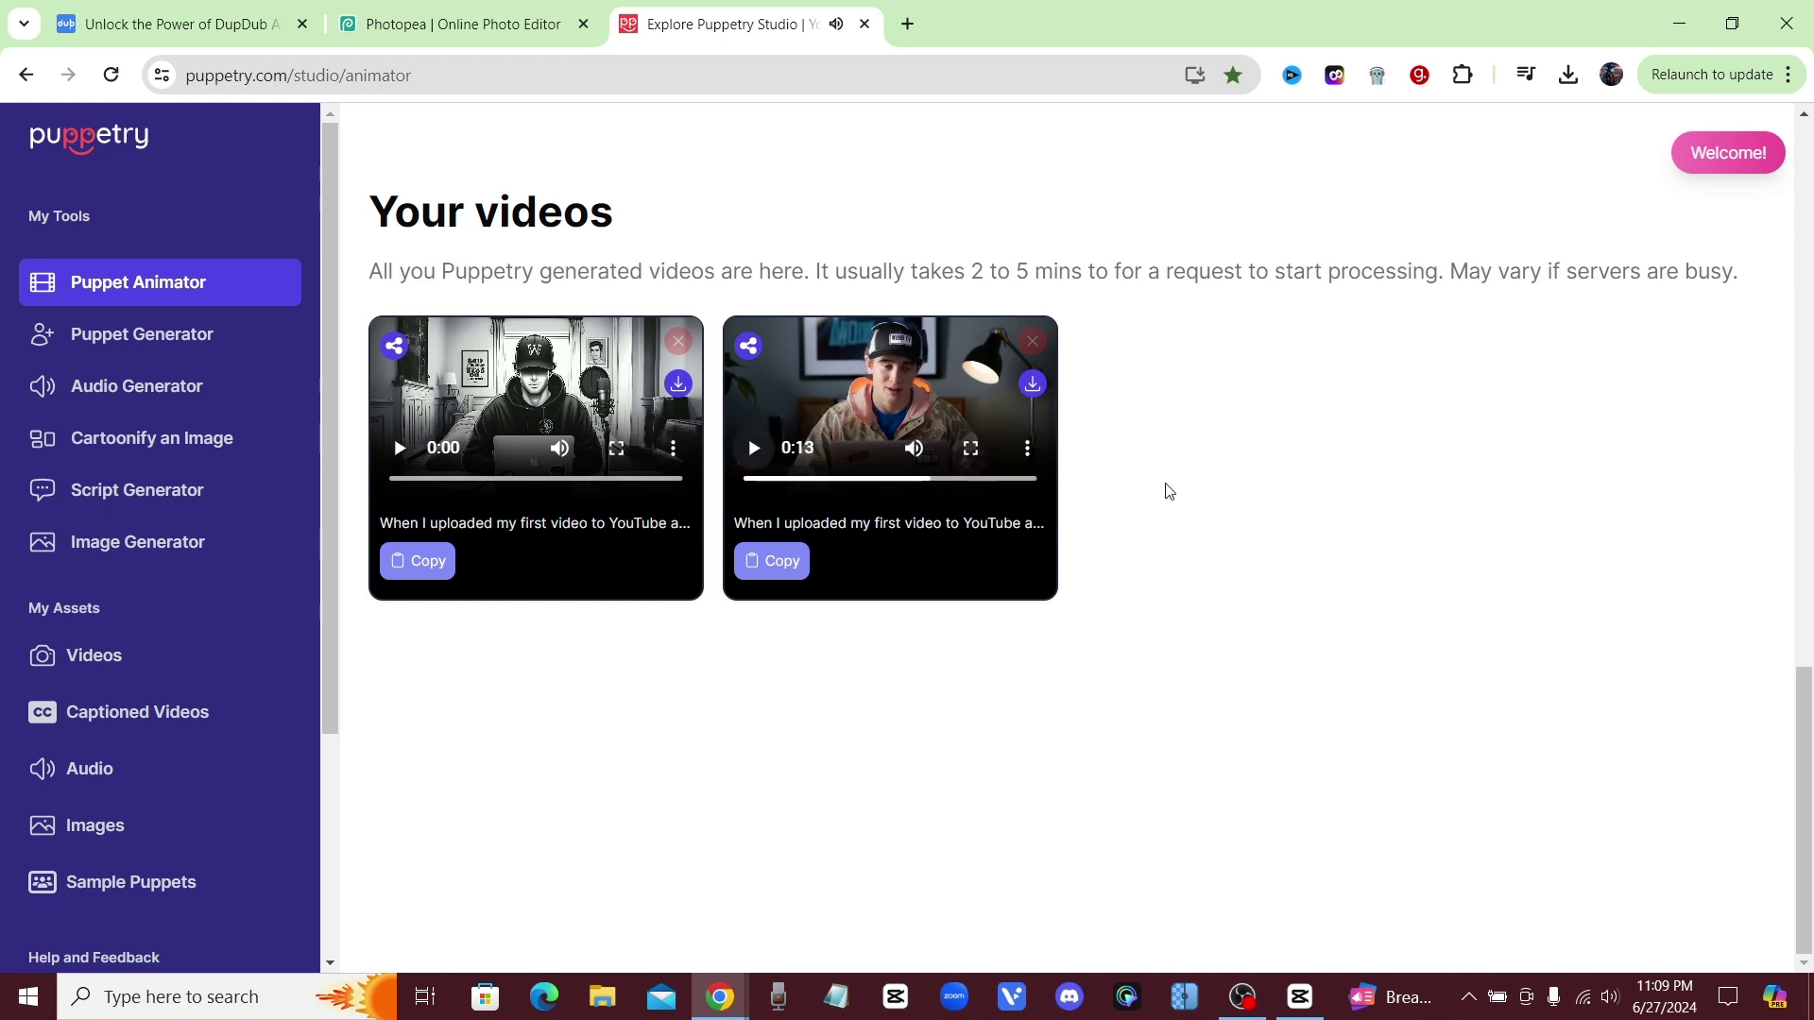
Examine the Puppet Animator page, from the generated videos and voice settings up to the chosen puppet picture
{"action": "scroll", "coordinate": [1194, 441], "scroll_direction": "up", "scroll_amount": 3}
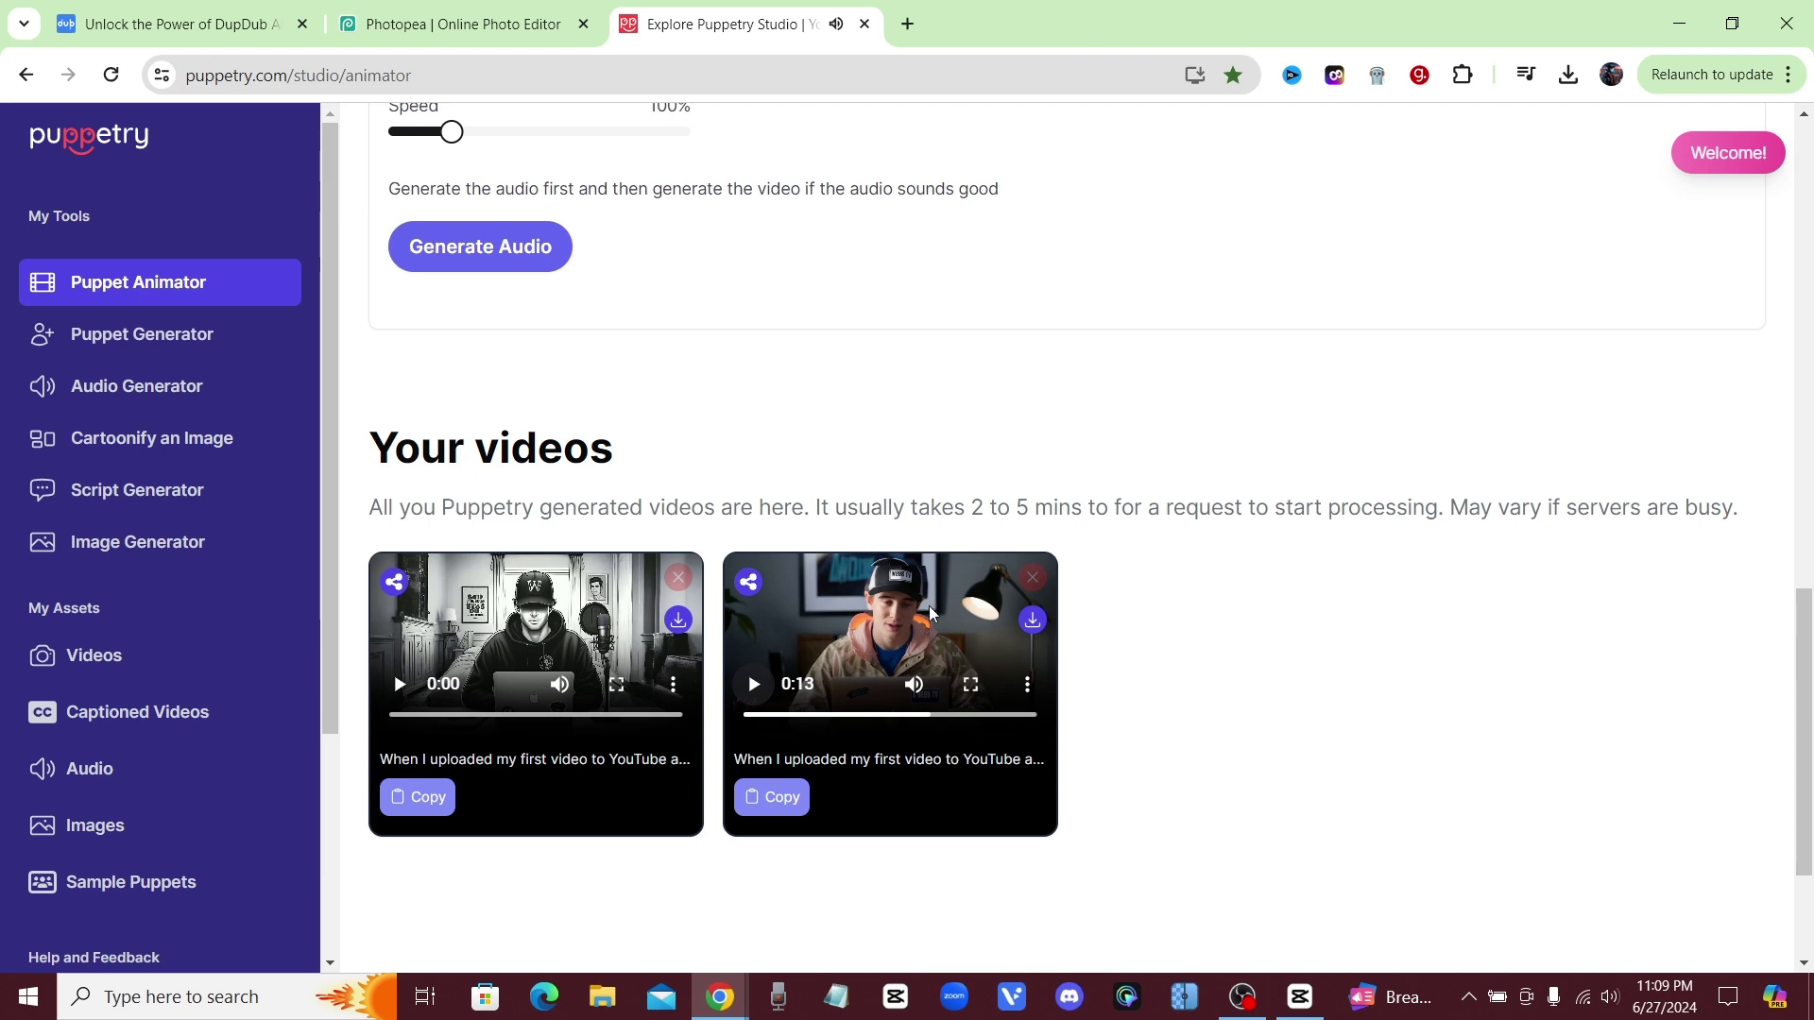
{"action": "scroll", "coordinate": [765, 364], "scroll_direction": "up", "scroll_amount": 12}
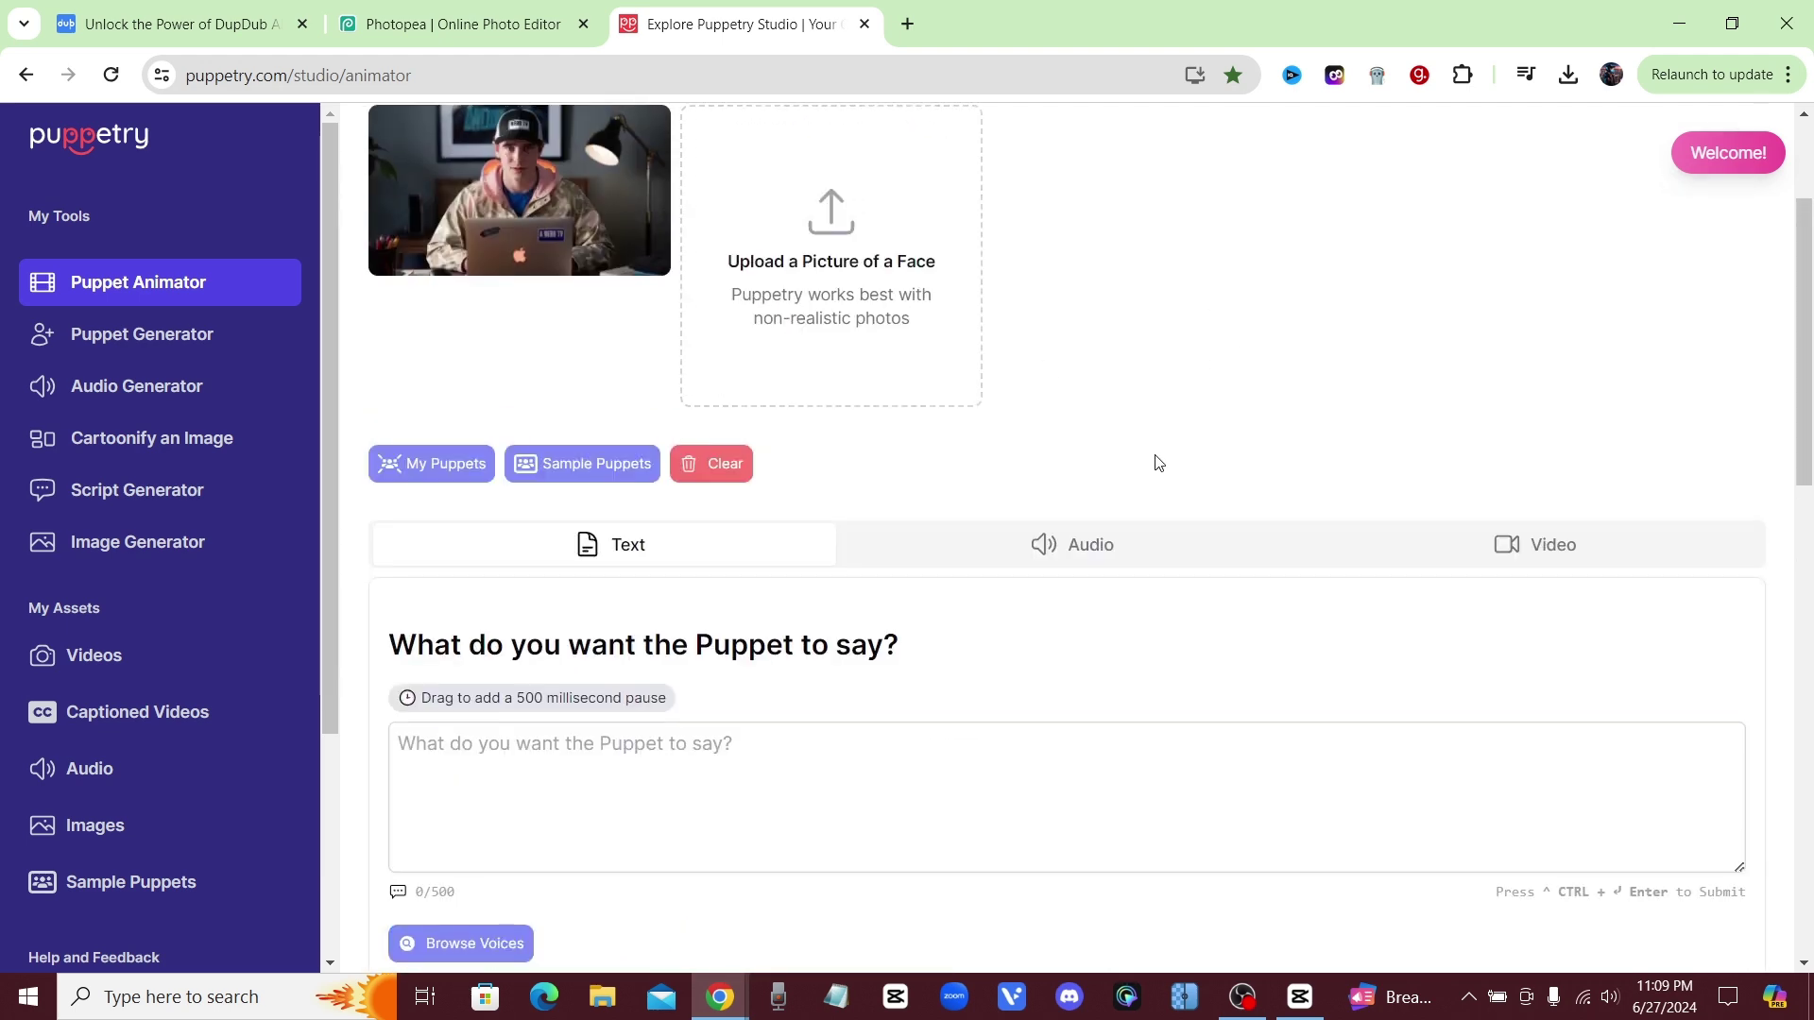
{"action": "scroll", "coordinate": [1158, 459], "scroll_direction": "down", "scroll_amount": 13}
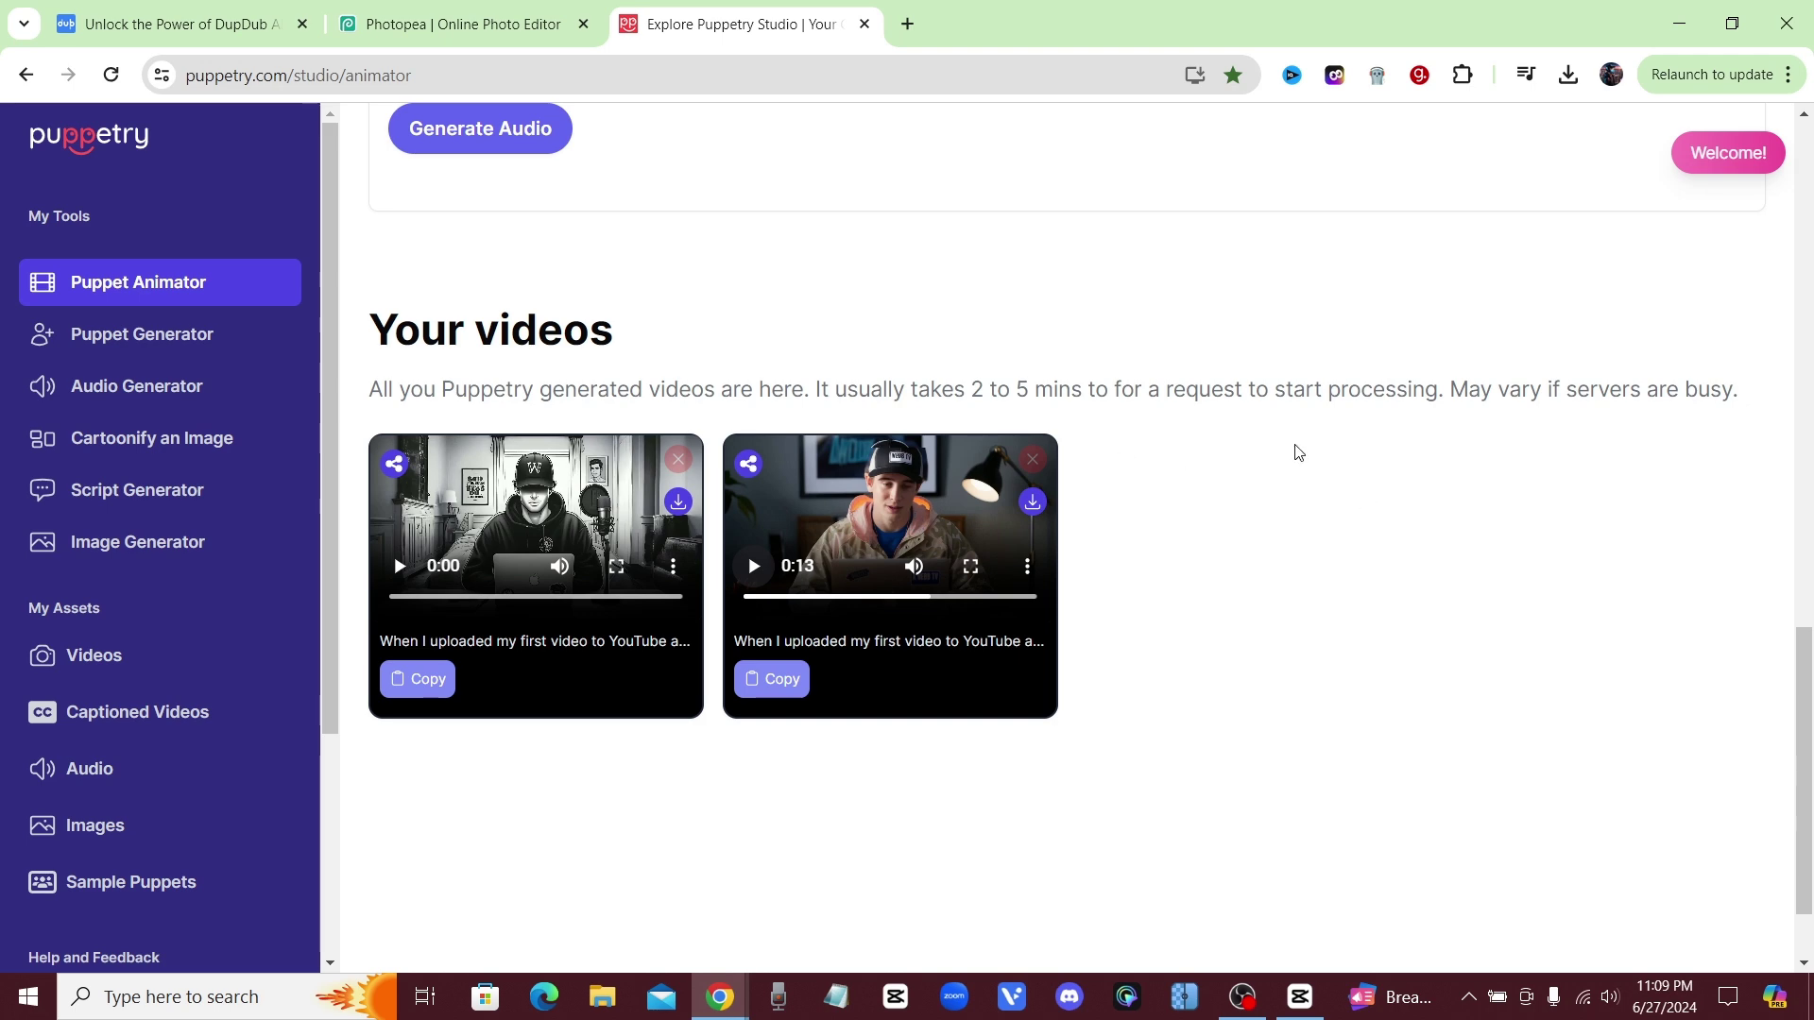
{"action": "scroll", "coordinate": [1120, 362], "scroll_direction": "up", "scroll_amount": 3}
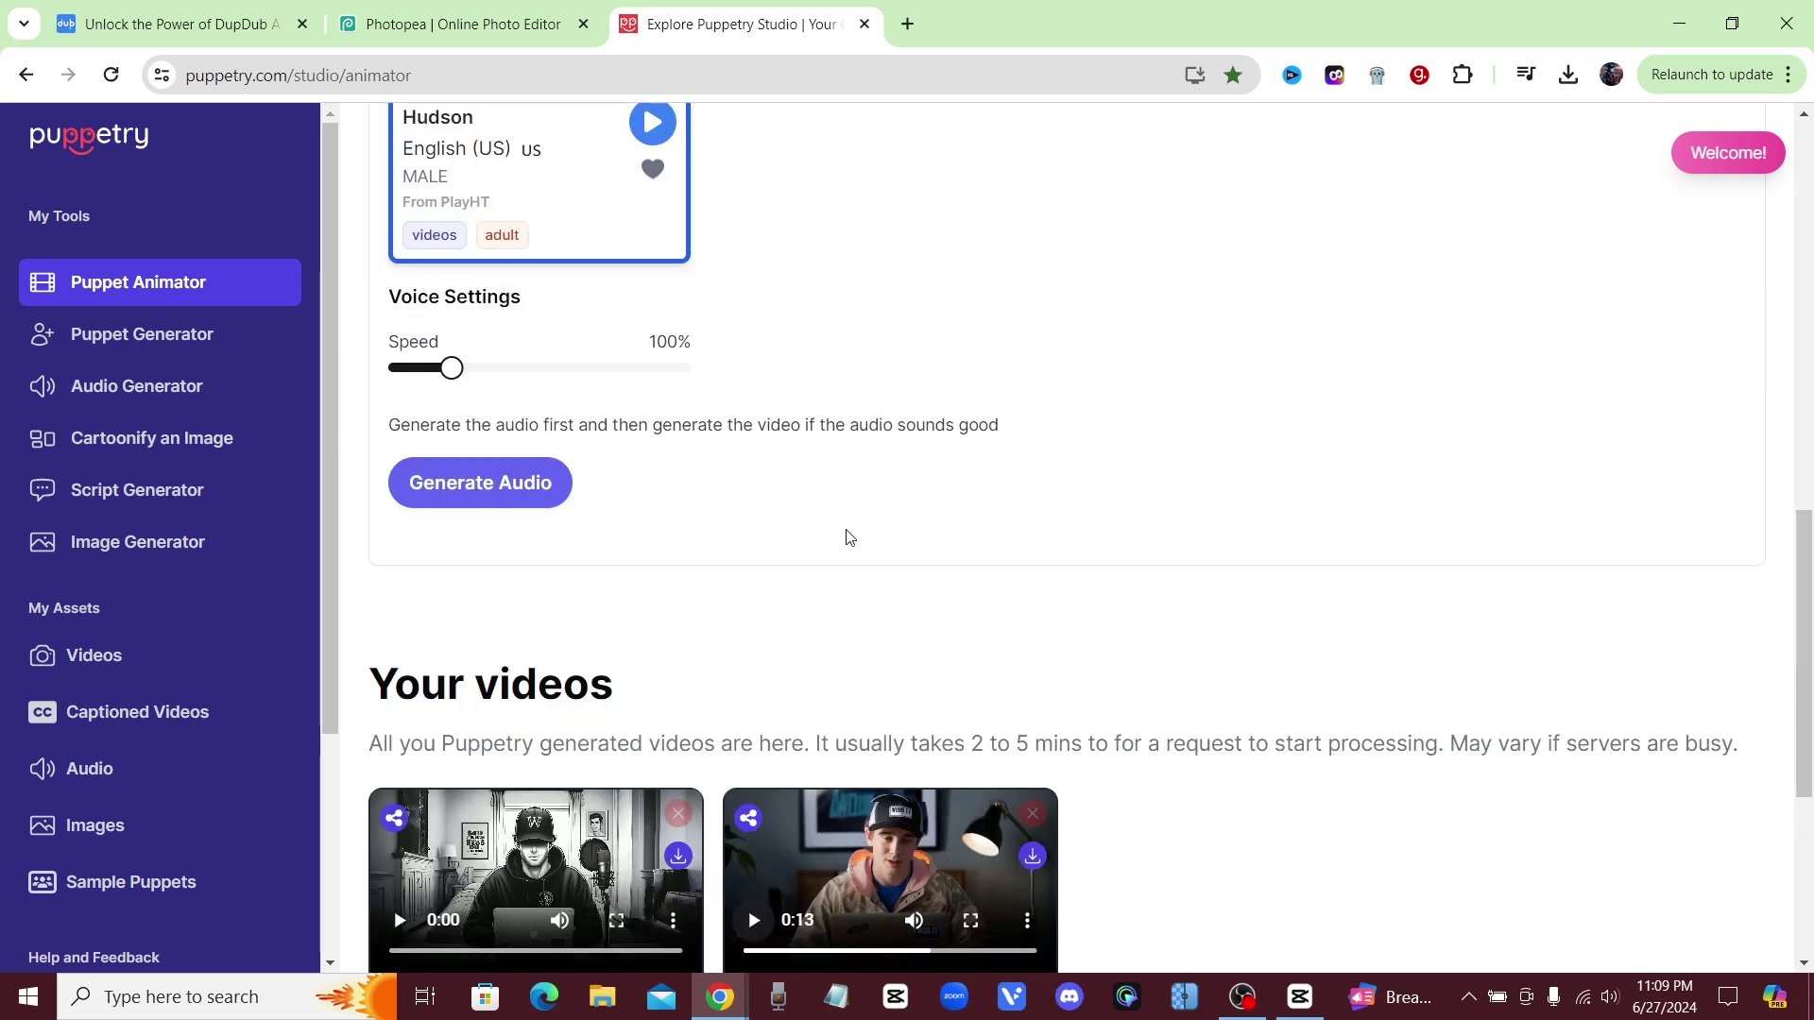
{"action": "scroll", "coordinate": [1323, 631], "scroll_direction": "down", "scroll_amount": 4}
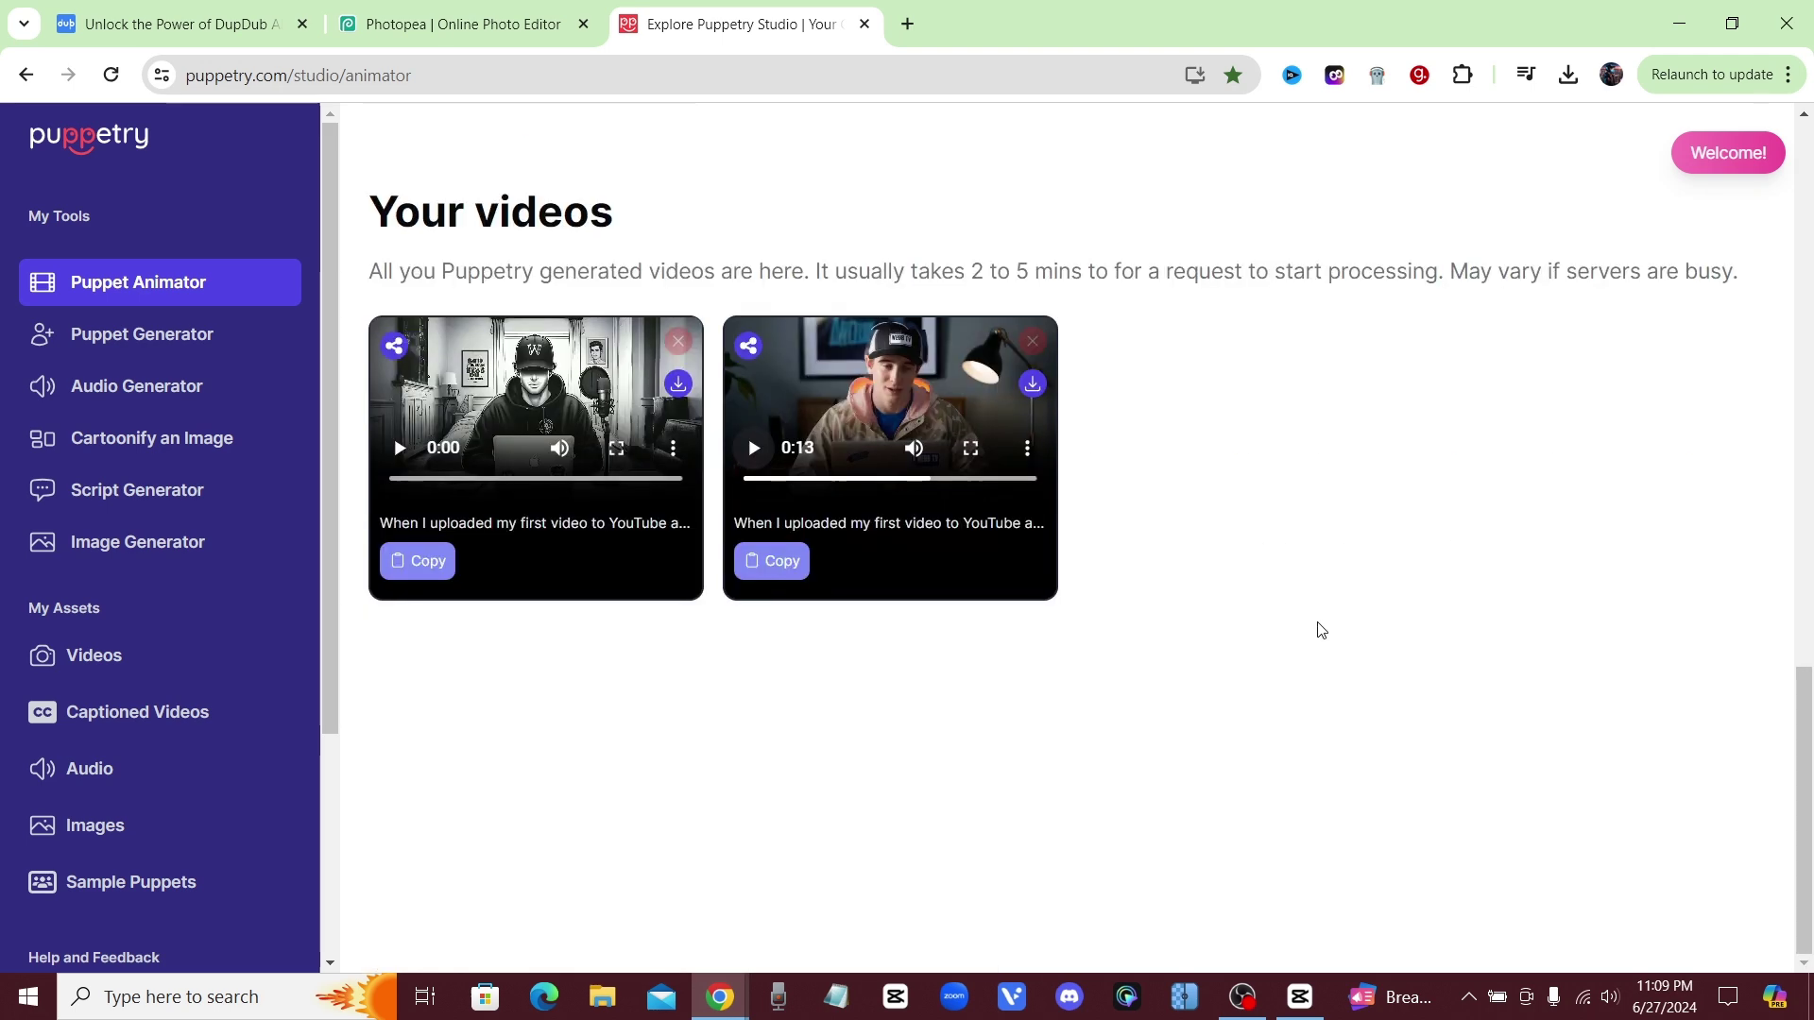
{"action": "scroll", "coordinate": [1314, 625], "scroll_direction": "up", "scroll_amount": 4}
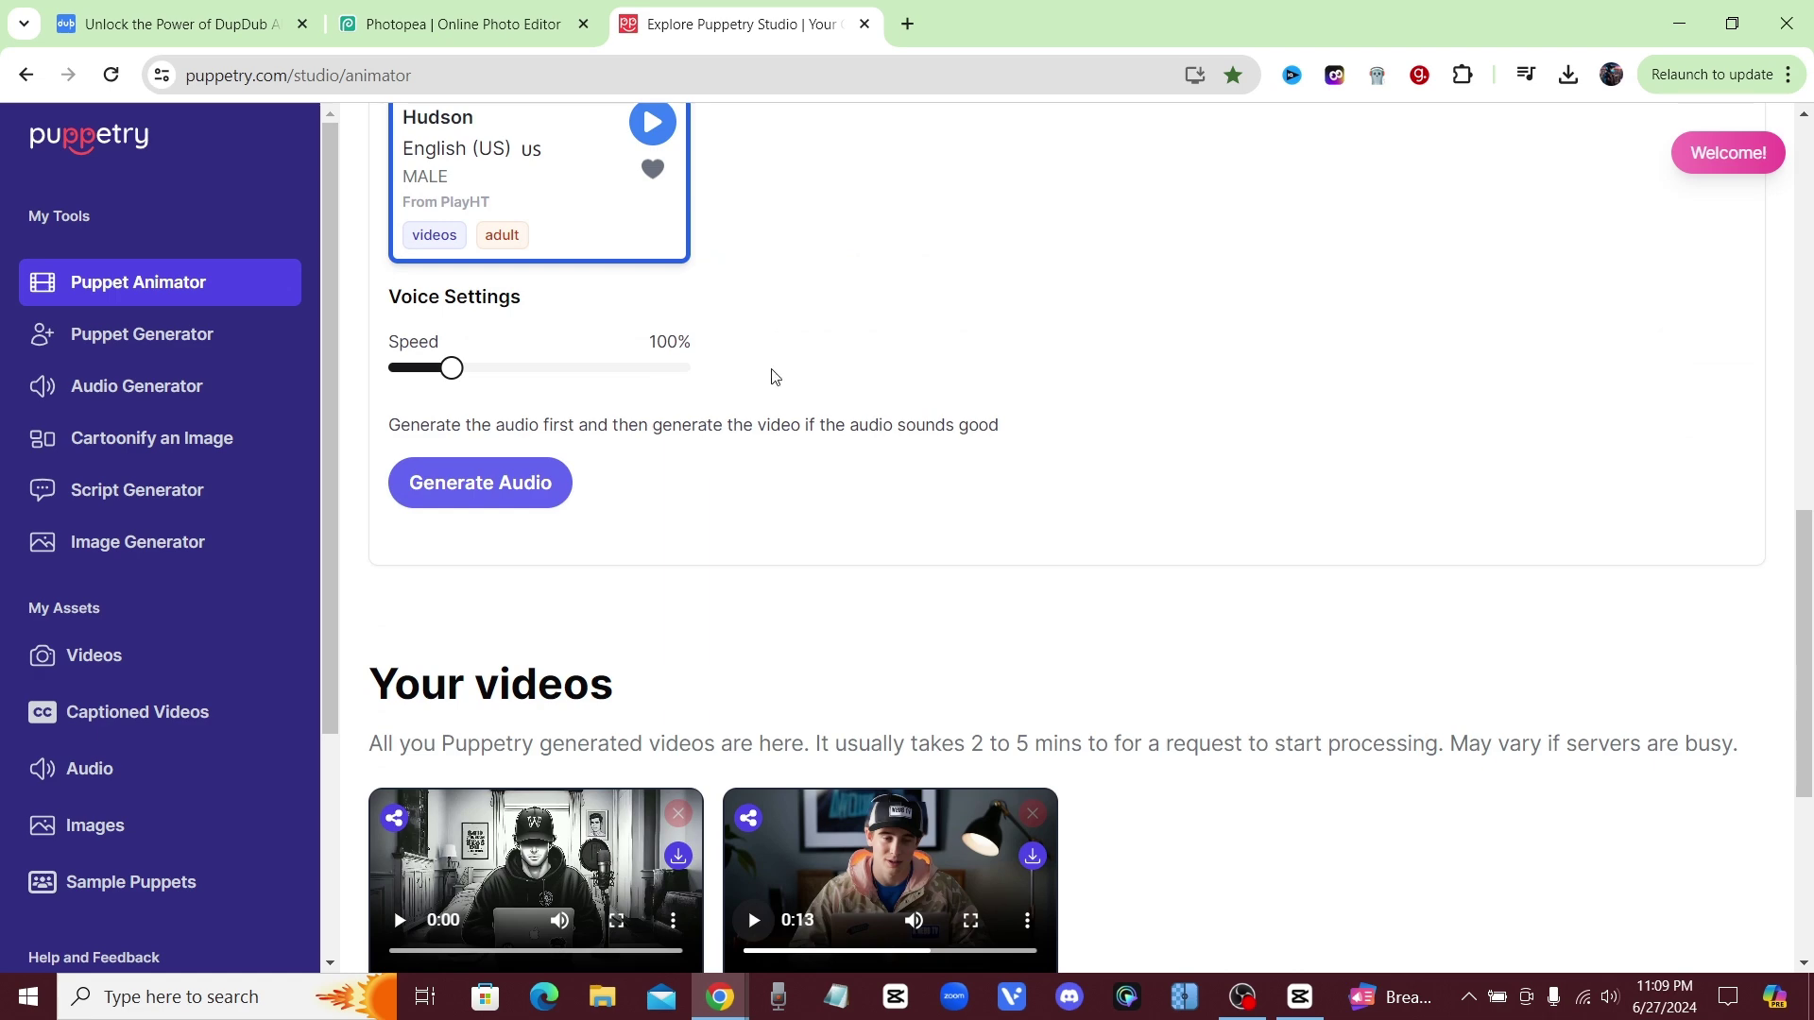
{"action": "scroll", "coordinate": [775, 378], "scroll_direction": "up", "scroll_amount": 4}
{"action": "scroll", "coordinate": [868, 386], "scroll_direction": "down", "scroll_amount": 8}
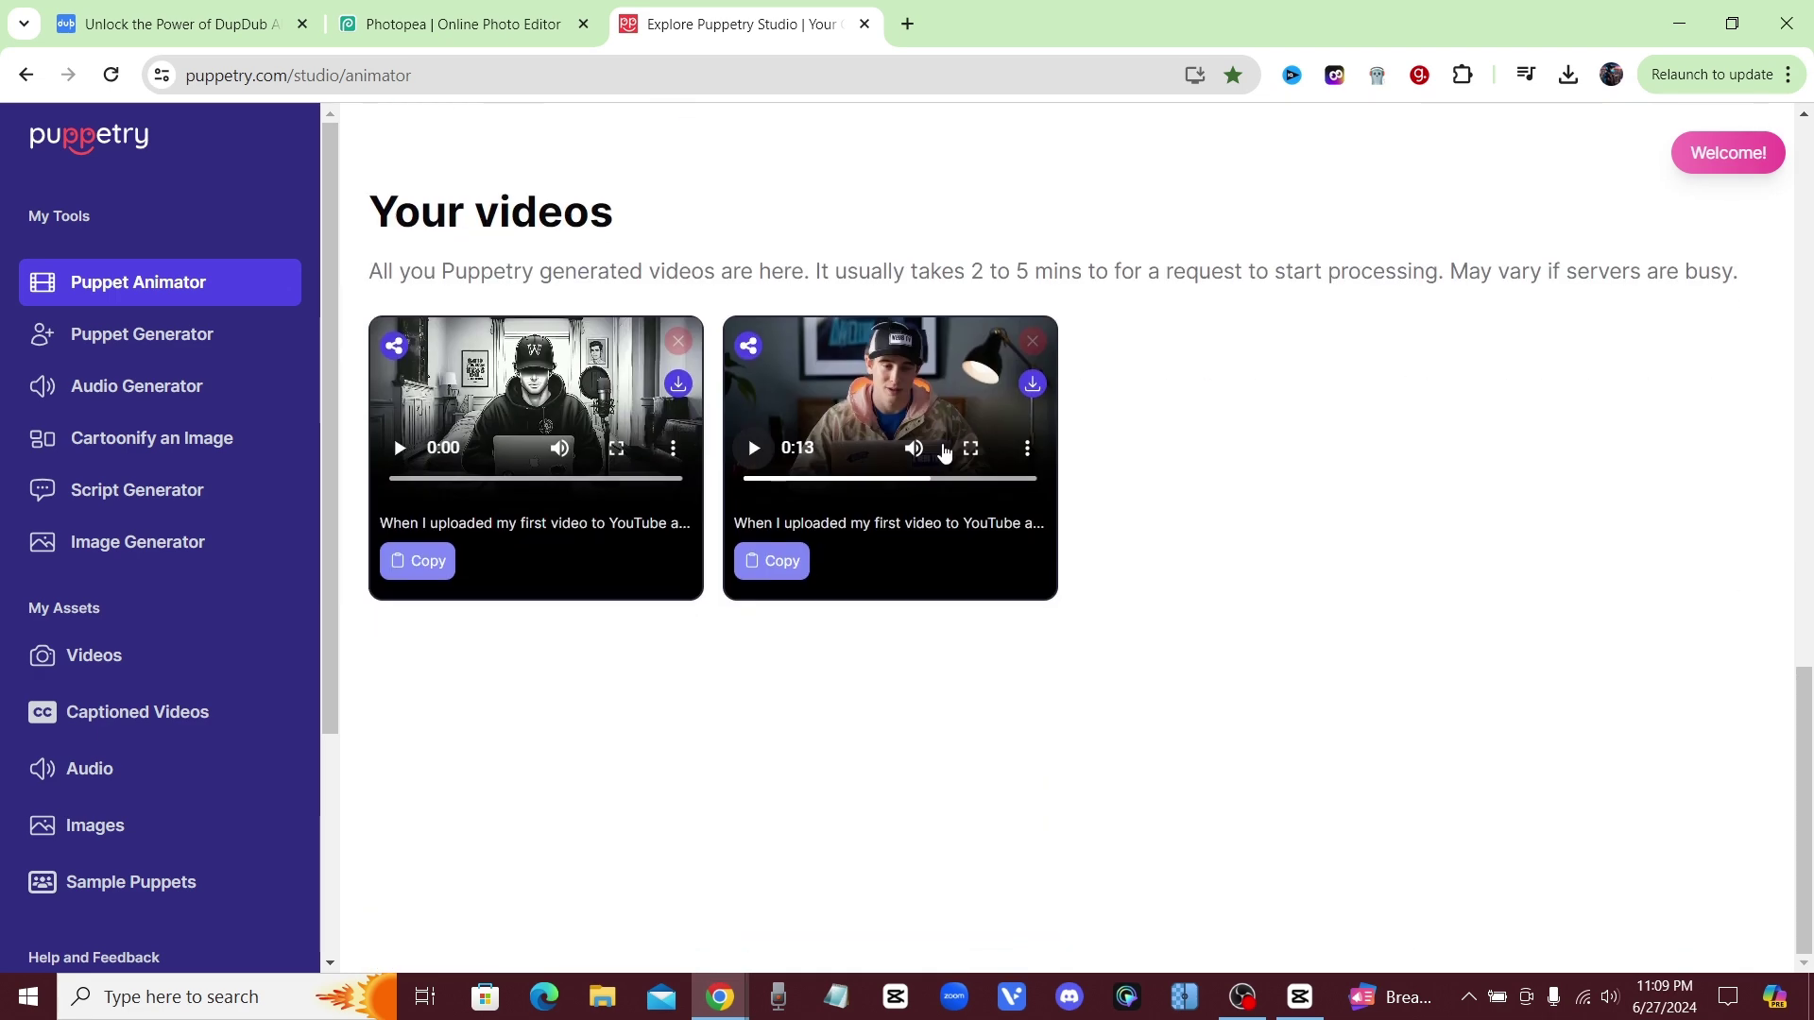
{"action": "scroll", "coordinate": [775, 382], "scroll_direction": "up", "scroll_amount": 3}
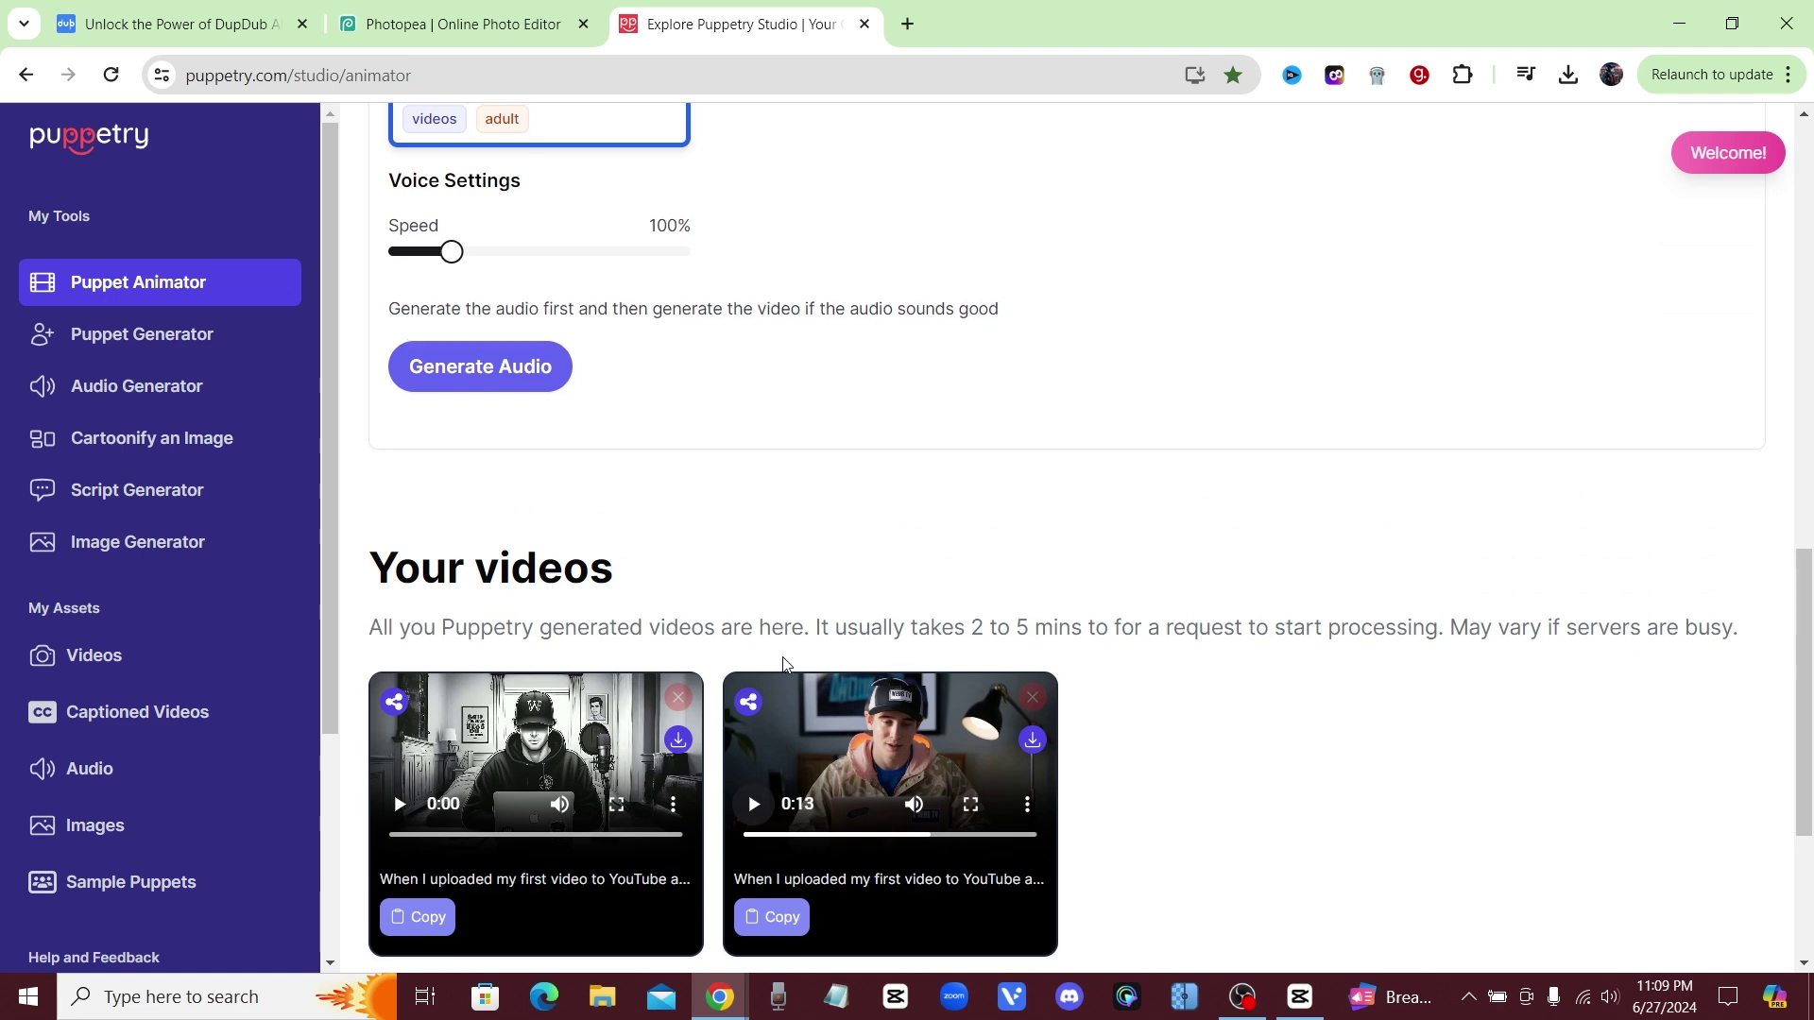
{"action": "scroll", "coordinate": [792, 664], "scroll_direction": "up", "scroll_amount": 5}
{"action": "scroll", "coordinate": [792, 663], "scroll_direction": "up", "scroll_amount": 6}
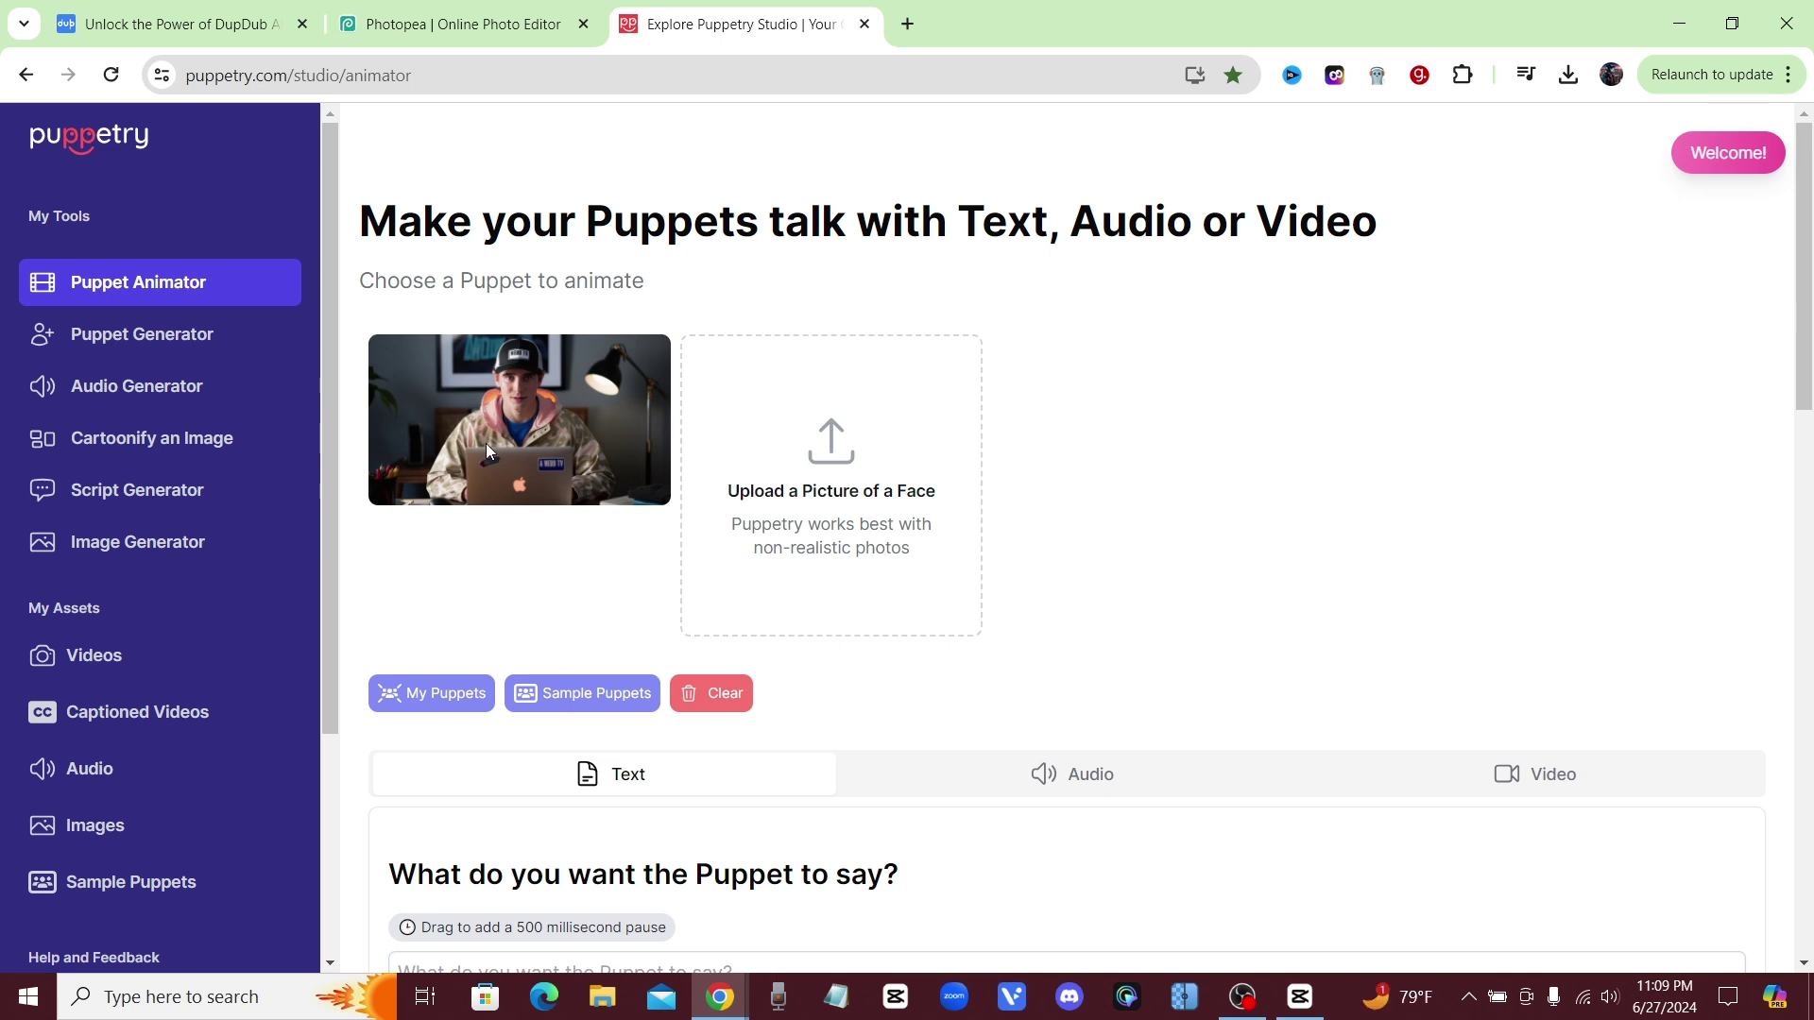
Upload the testvoice audio file as the puppet's speech and play a short part of it to check it
{"action": "scroll", "coordinate": [453, 461], "scroll_direction": "down", "scroll_amount": 1}
{"action": "scroll", "coordinate": [453, 462], "scroll_direction": "down", "scroll_amount": 4}
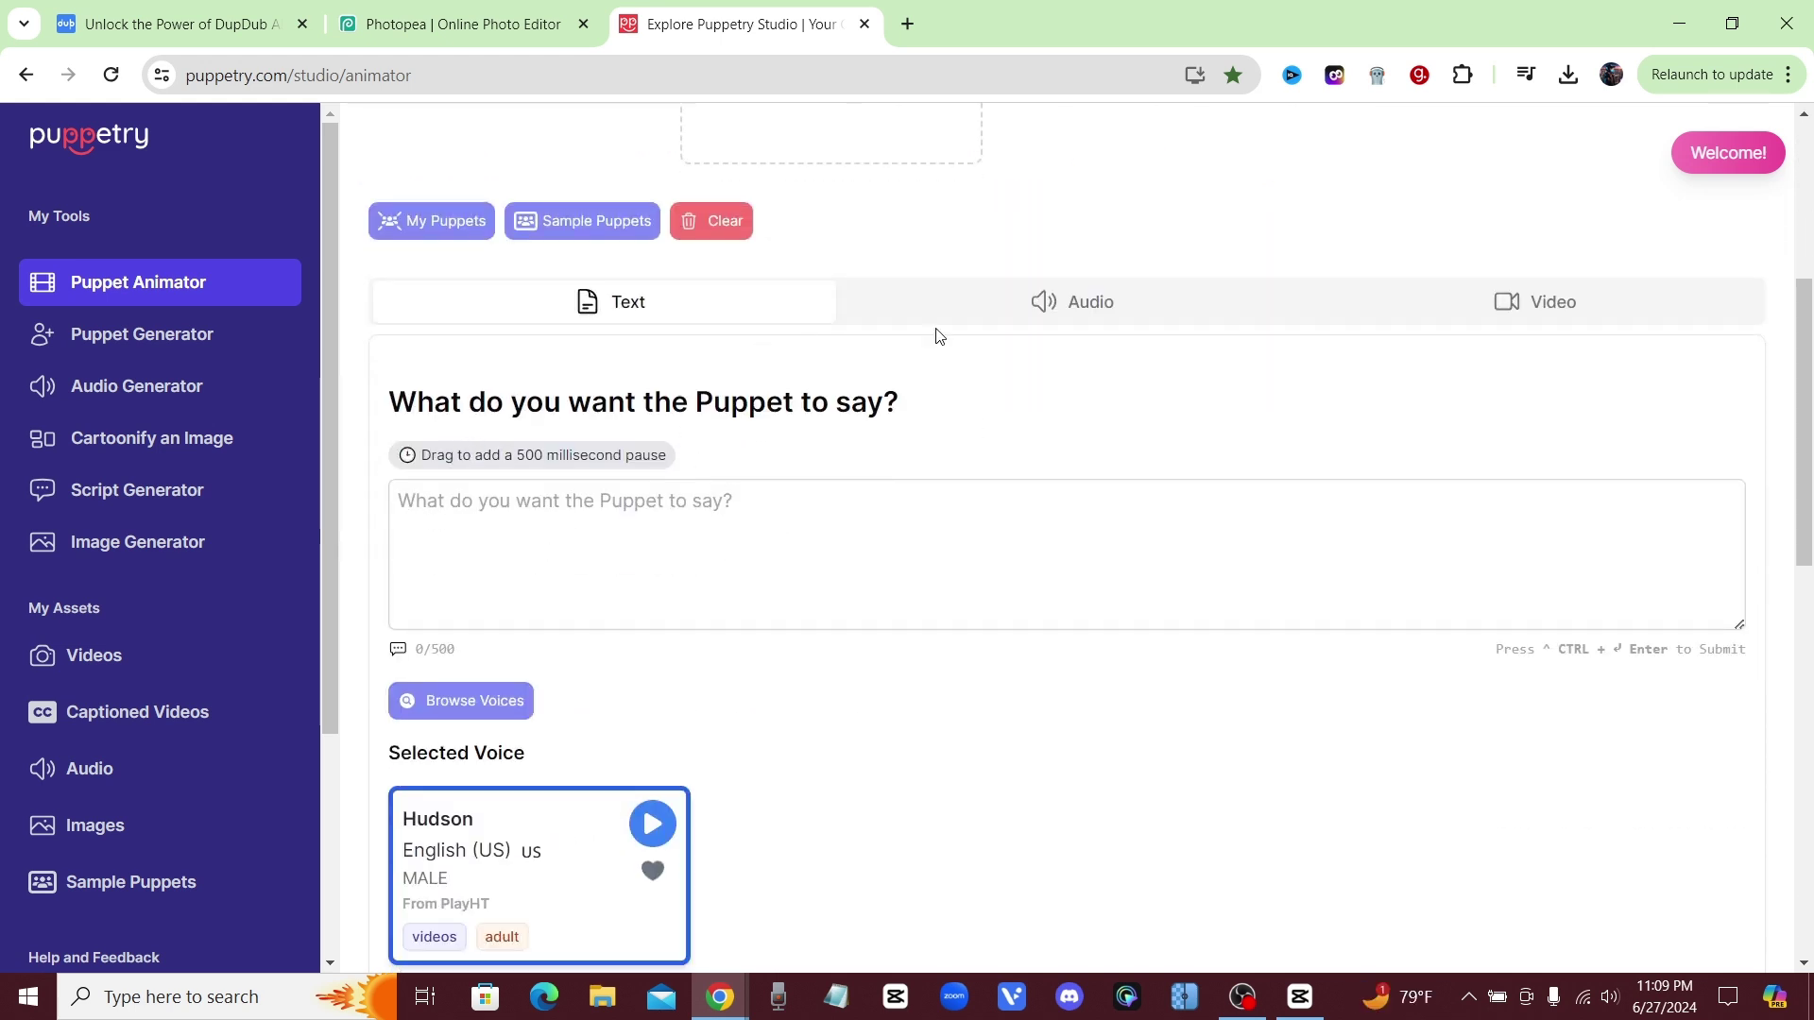
{"action": "left_click", "coordinate": [1000, 321]}
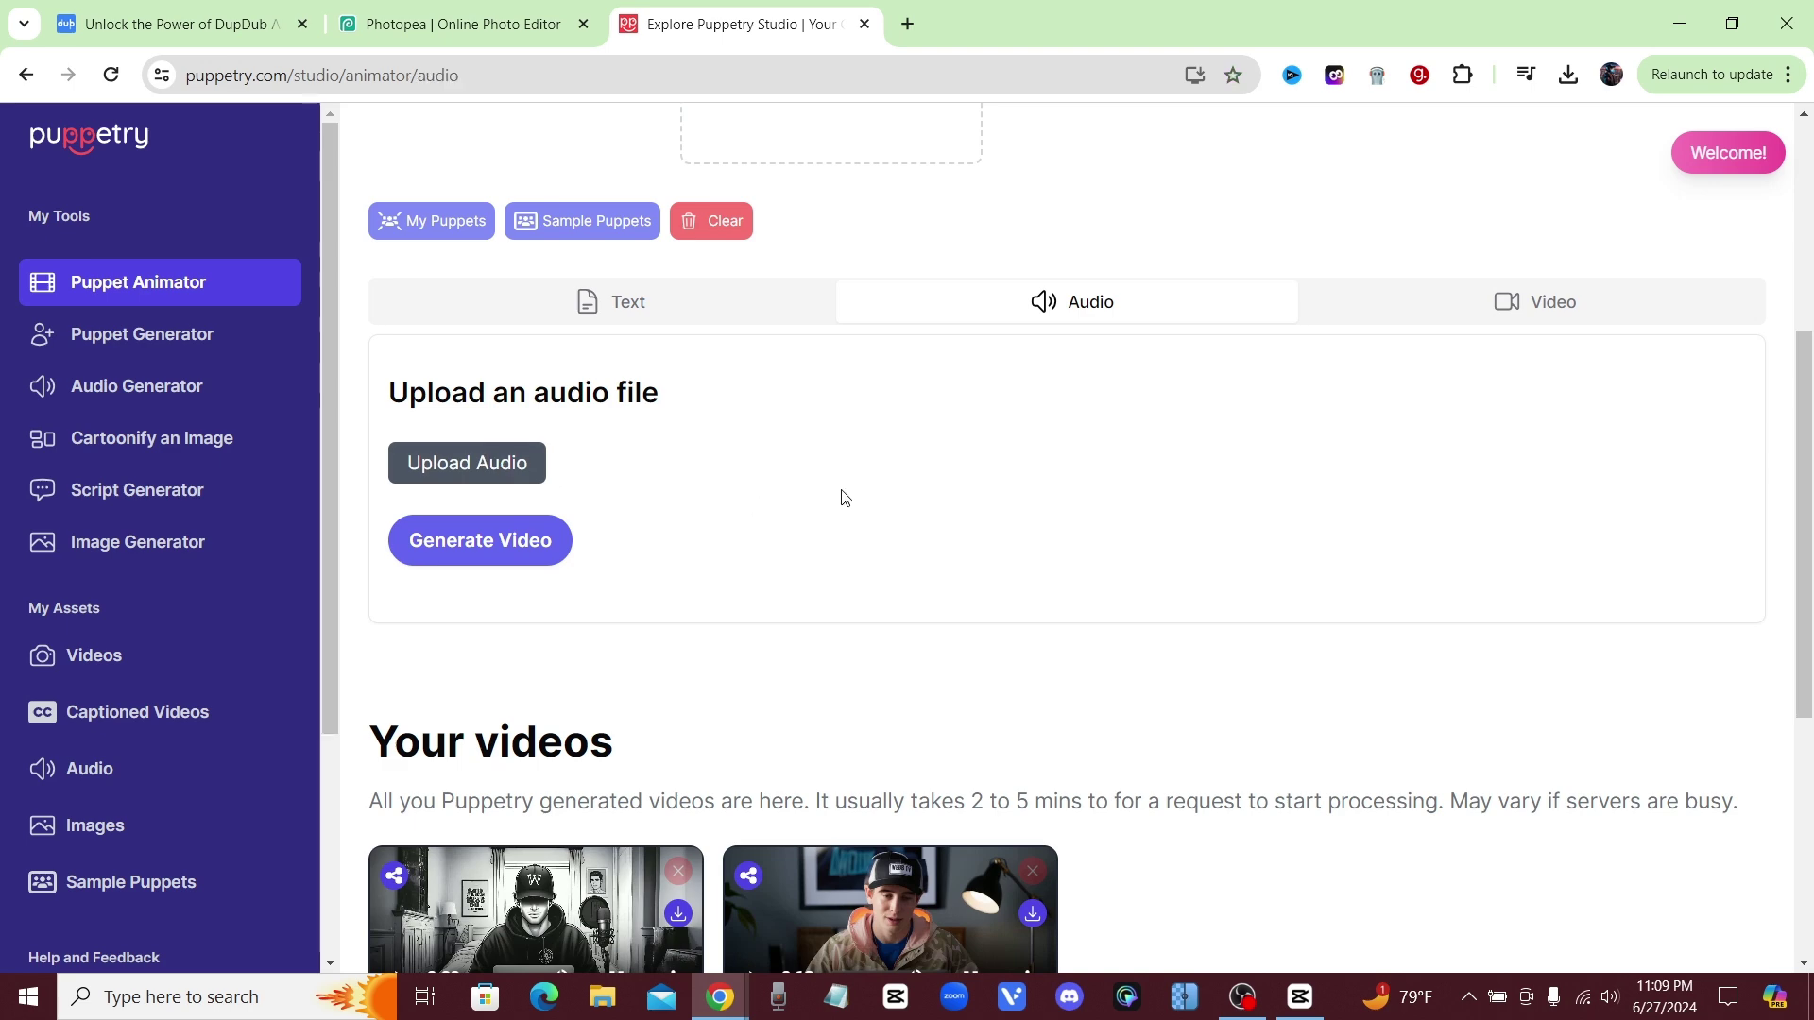
{"action": "left_click", "coordinate": [467, 462]}
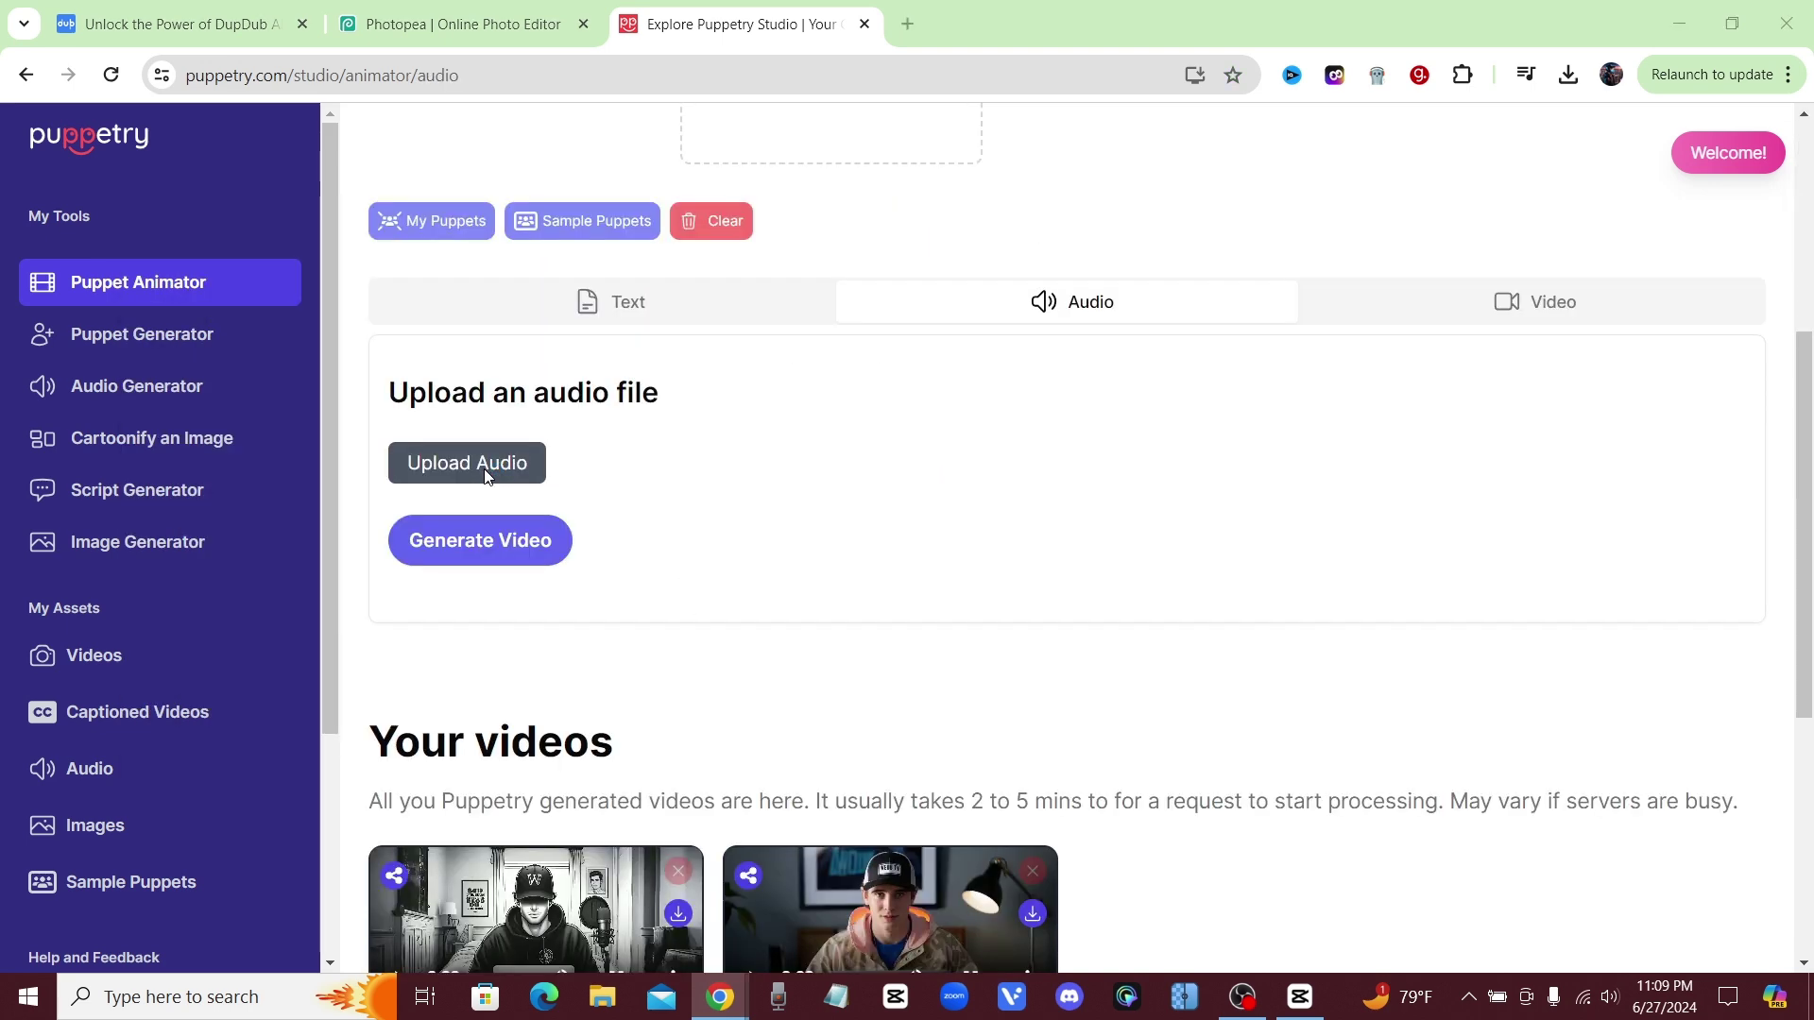
{"action": "left_click", "coordinate": [491, 468]}
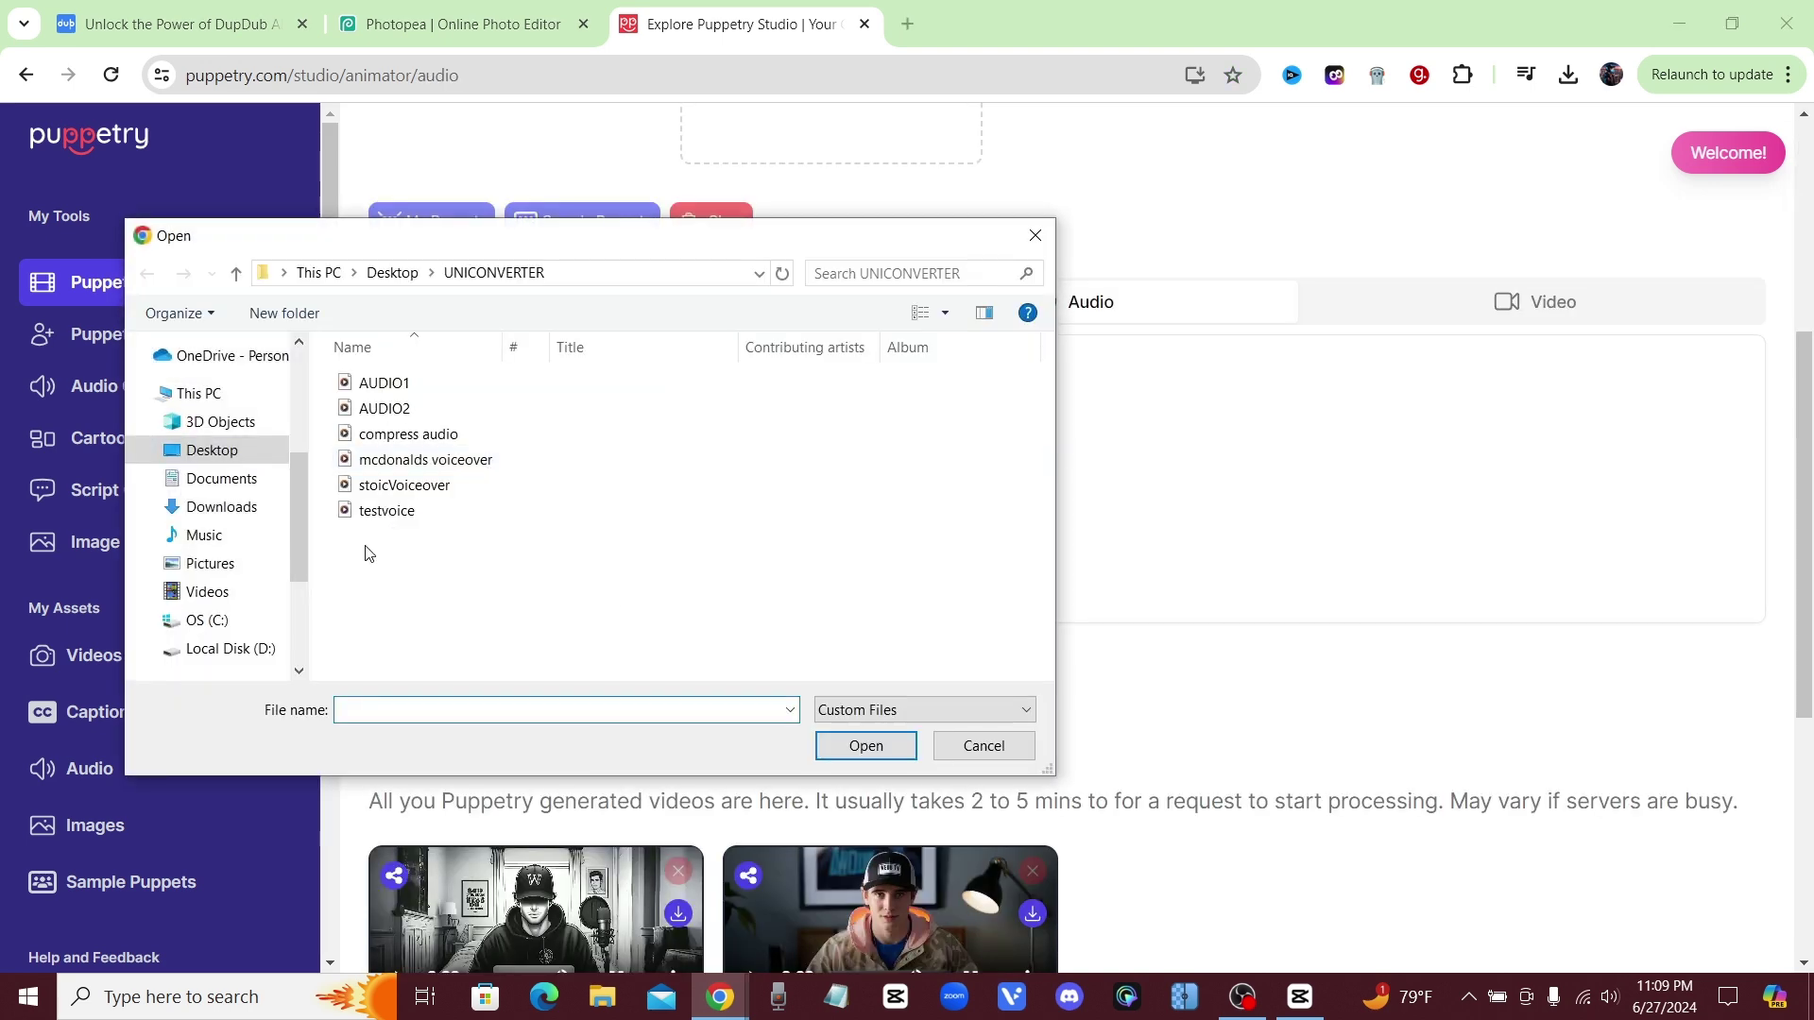
{"action": "double_click", "coordinate": [386, 511]}
{"action": "left_click", "coordinate": [437, 624]}
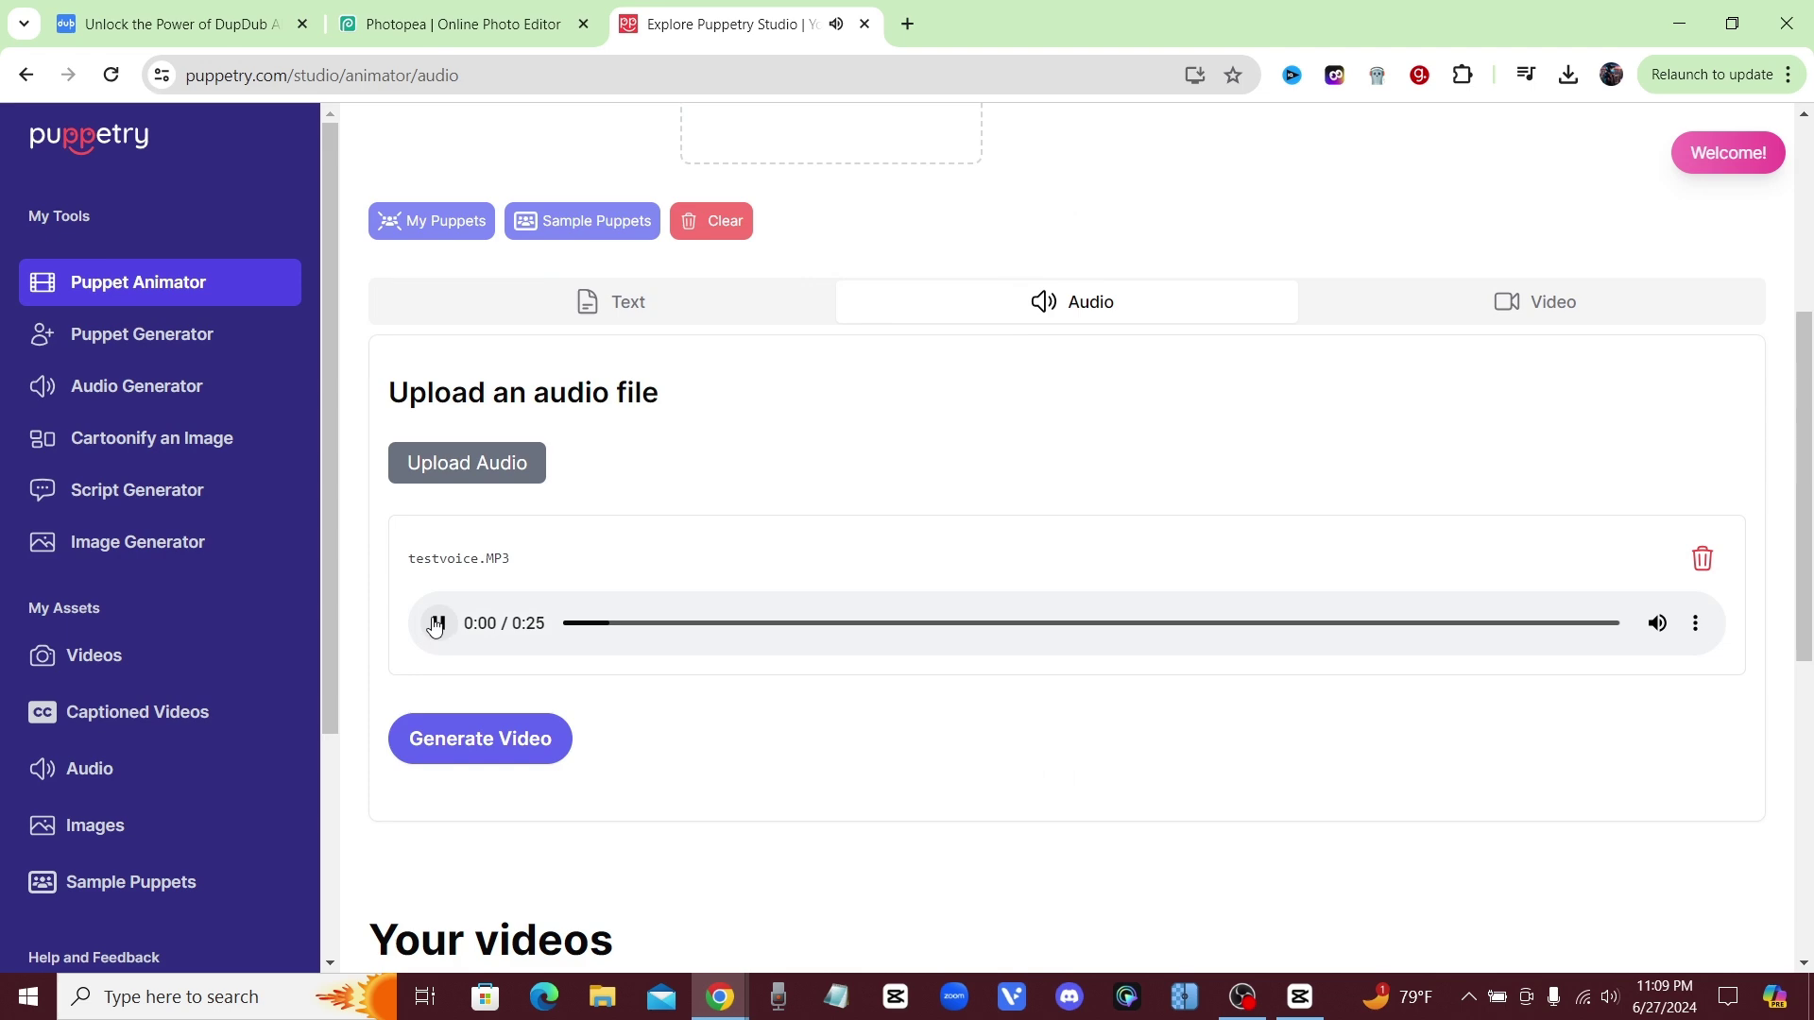
{"action": "left_click", "coordinate": [436, 624]}
Generate the talking video from the chosen puppet picture and the uploaded testvoice.MP3 audio
{"action": "scroll", "coordinate": [1189, 560], "scroll_direction": "down", "scroll_amount": 2}
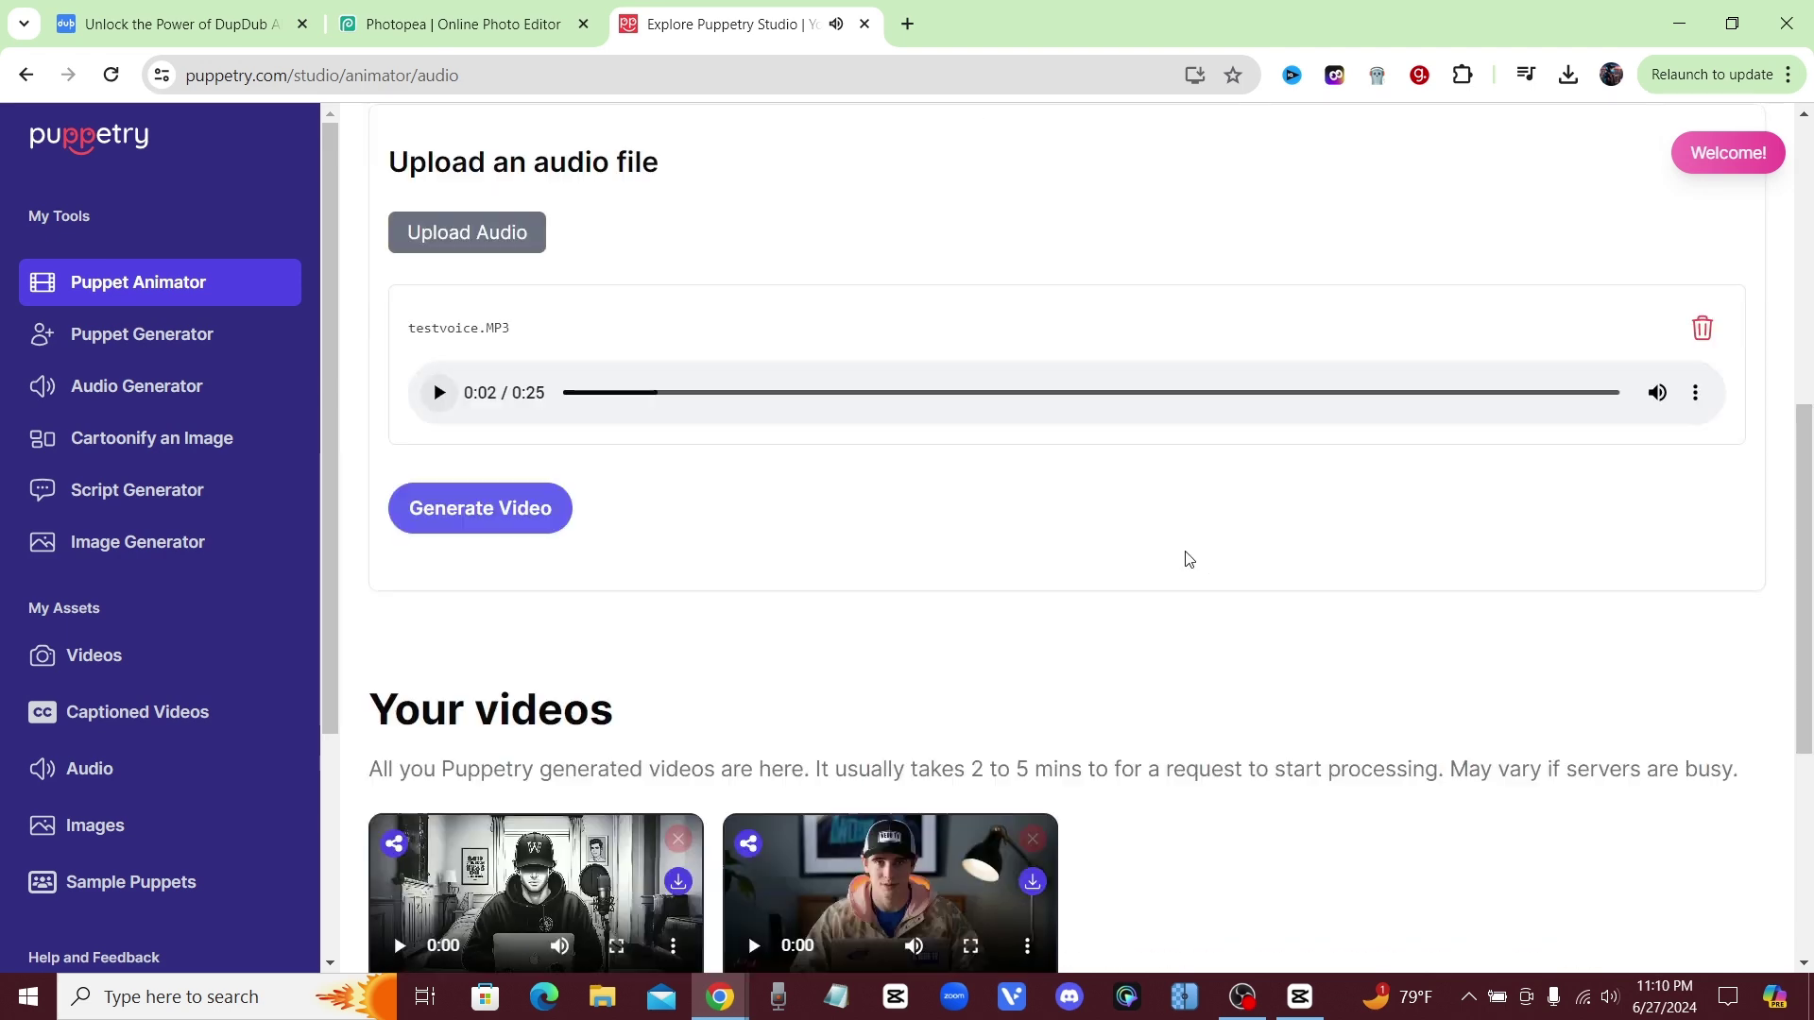
{"action": "scroll", "coordinate": [1181, 548], "scroll_direction": "up", "scroll_amount": 6}
{"action": "scroll", "coordinate": [950, 496], "scroll_direction": "down", "scroll_amount": 3}
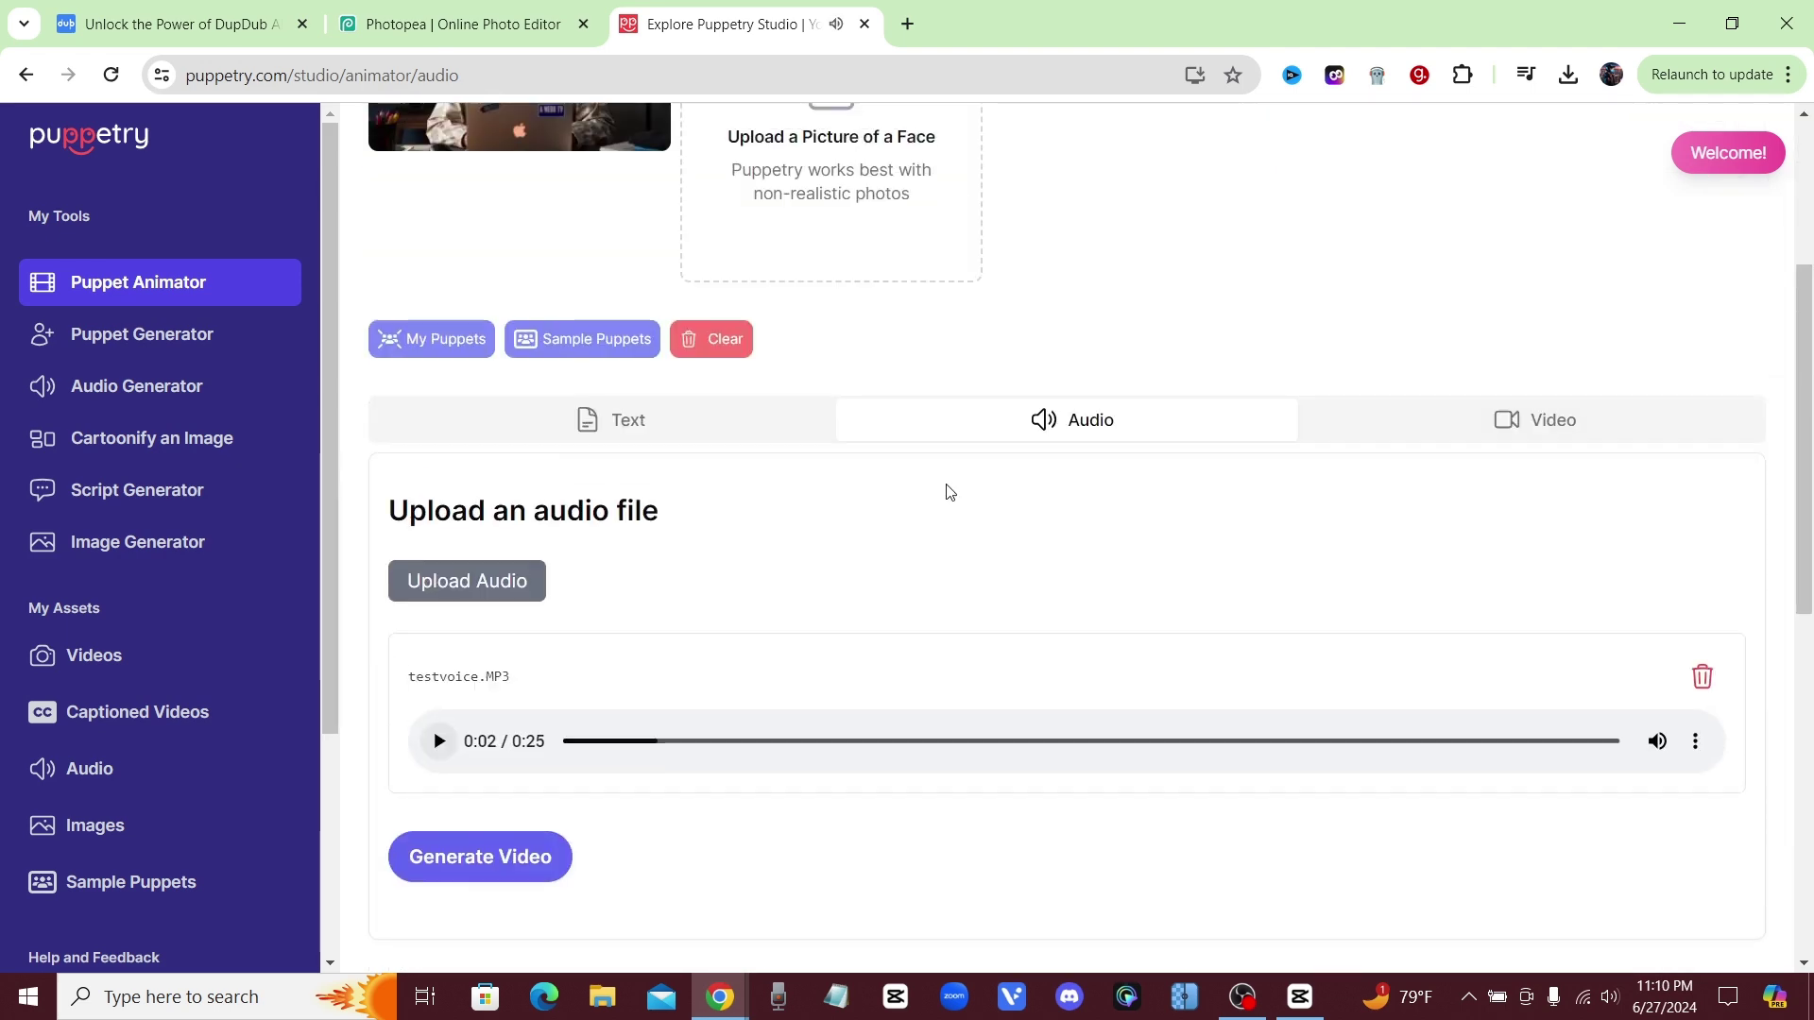
{"action": "scroll", "coordinate": [950, 492], "scroll_direction": "up", "scroll_amount": 3}
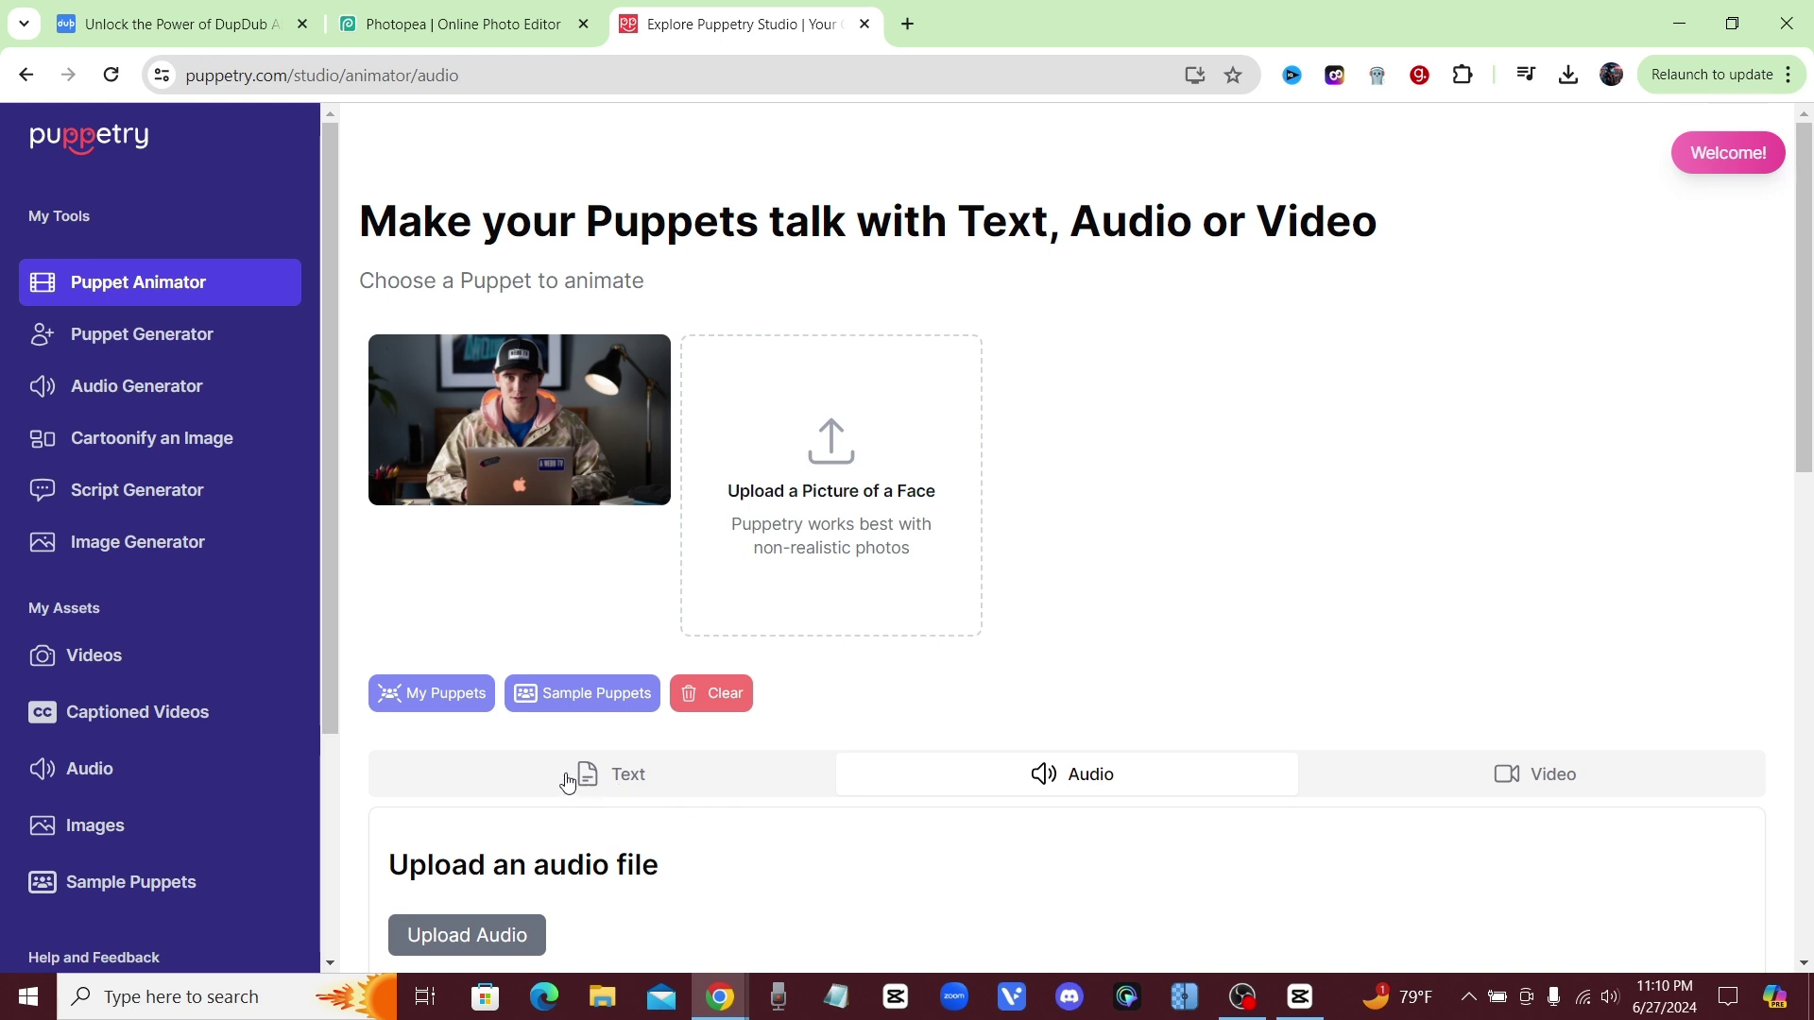
{"action": "scroll", "coordinate": [570, 836], "scroll_direction": "down", "scroll_amount": 1}
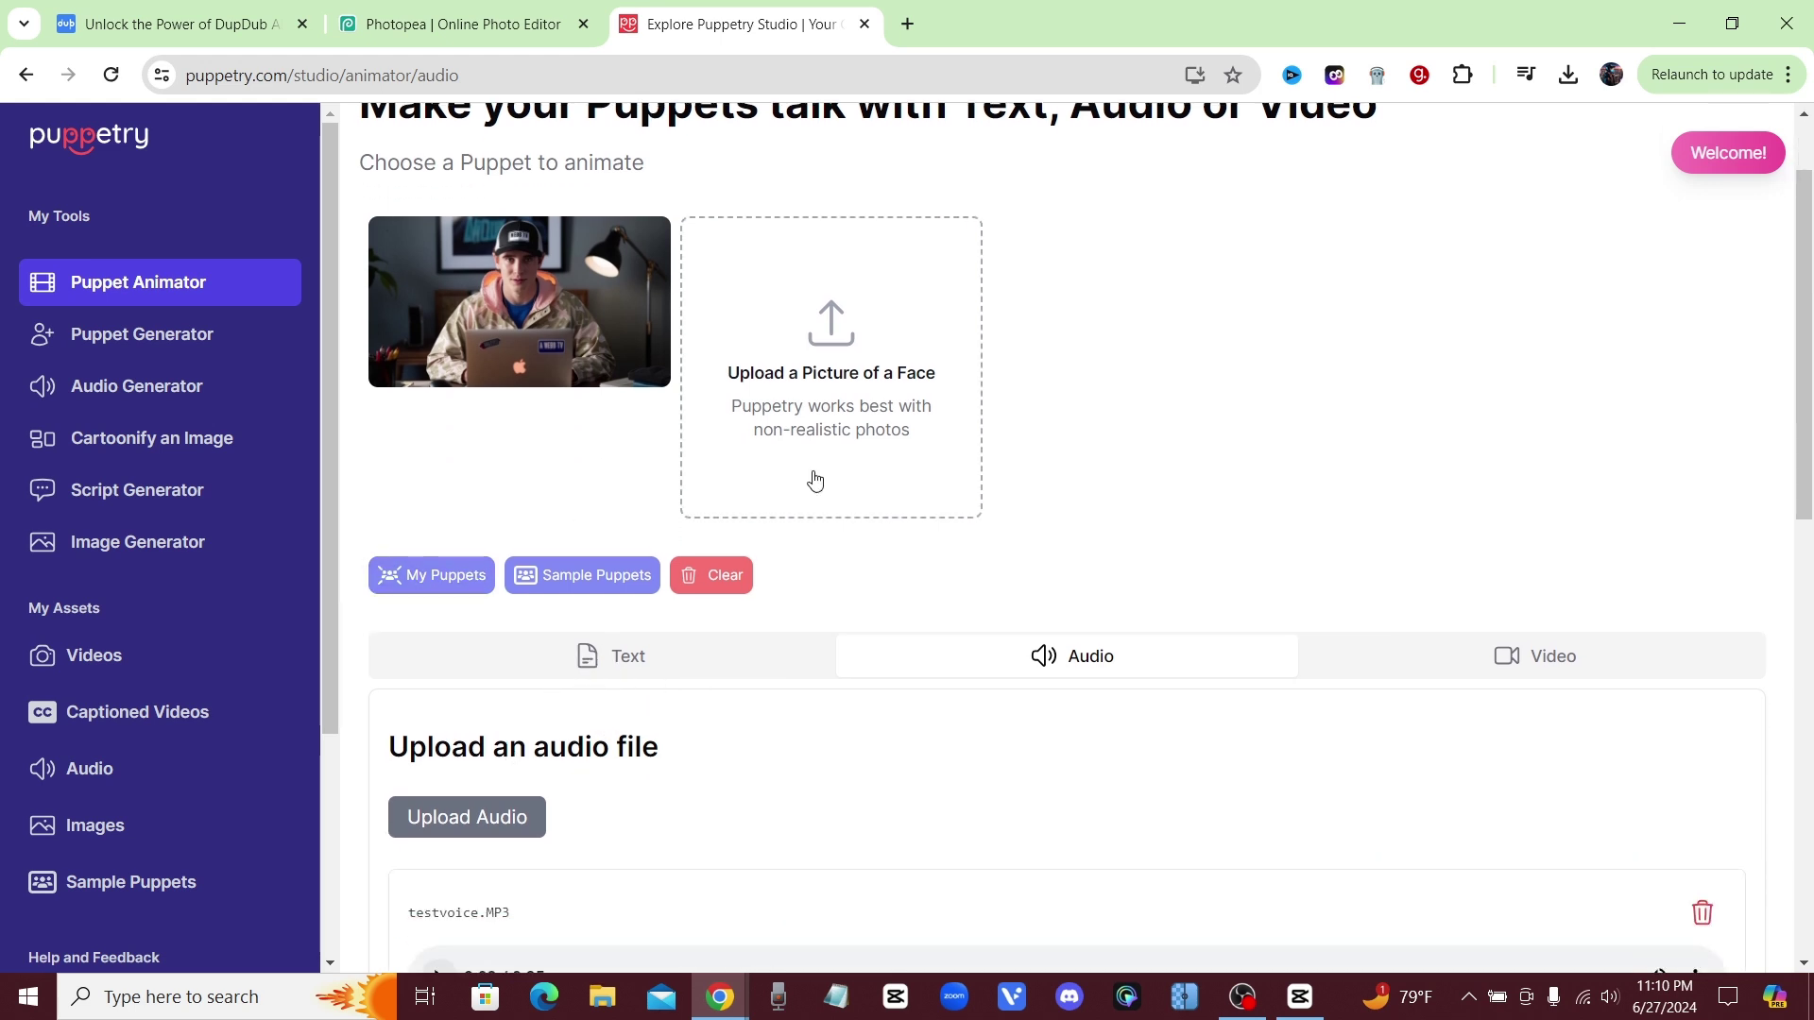
{"action": "scroll", "coordinate": [1209, 577], "scroll_direction": "down", "scroll_amount": 4}
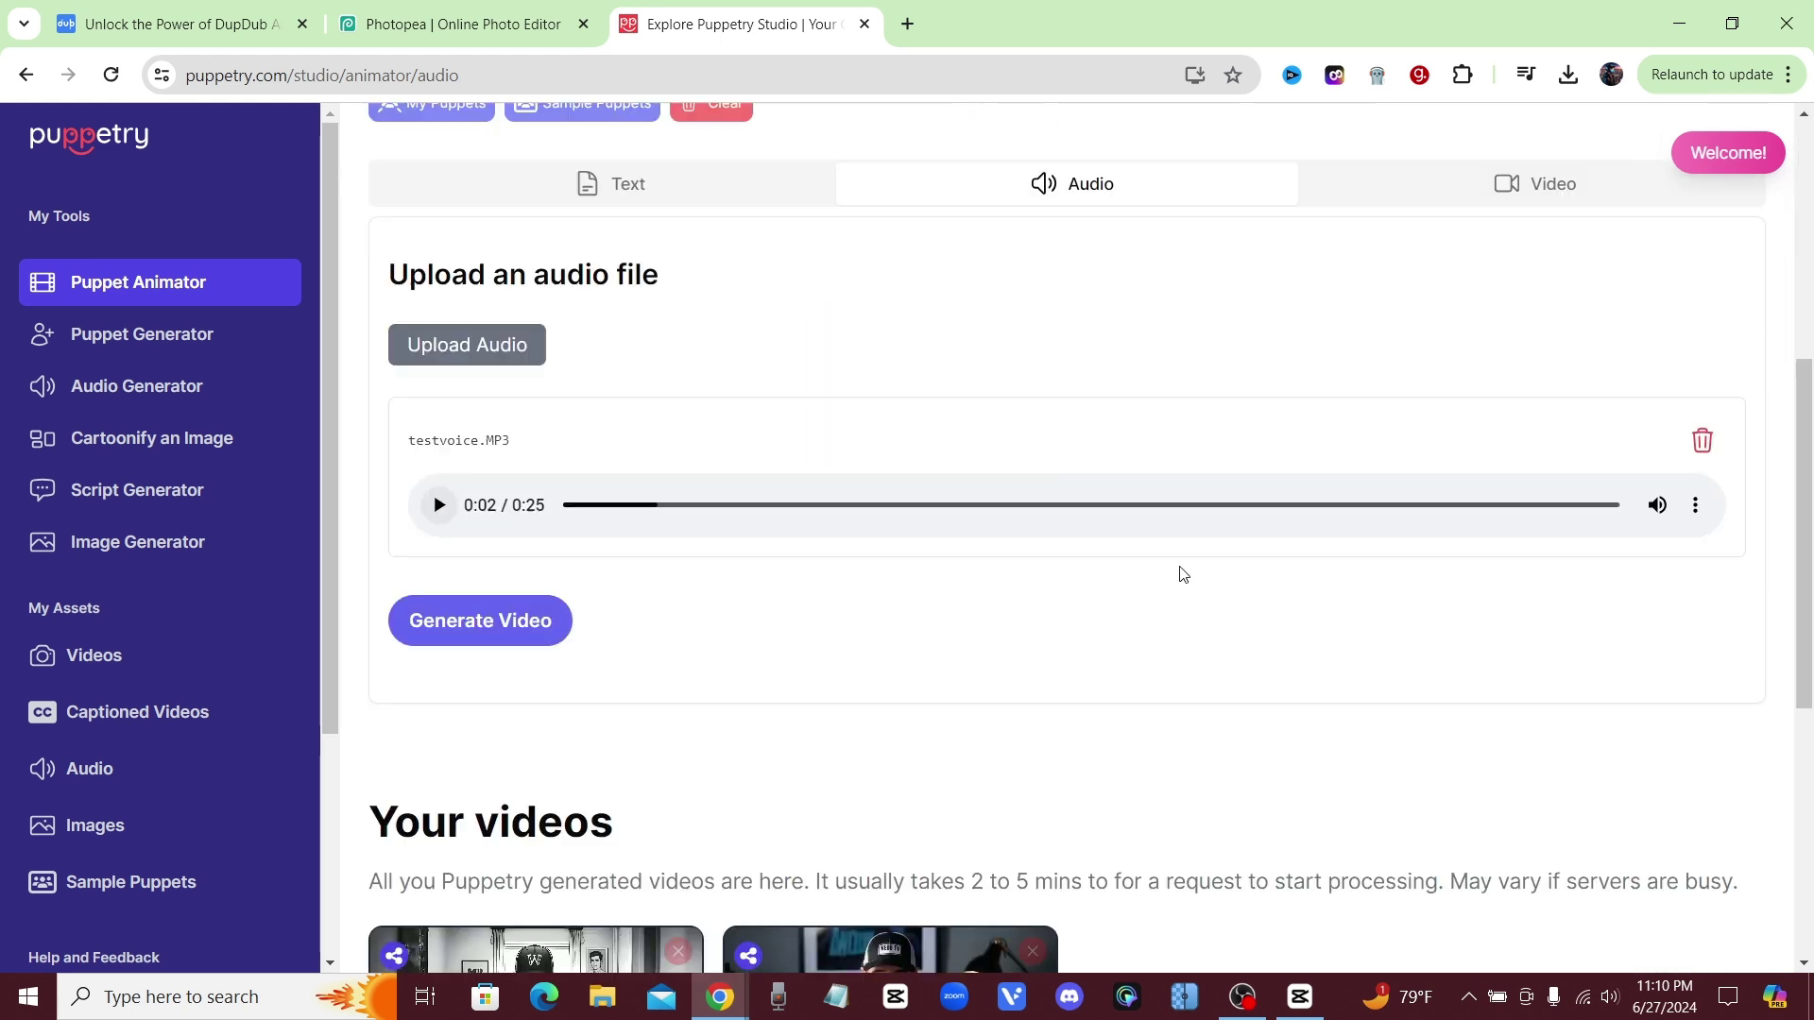
{"action": "left_click", "coordinate": [458, 620]}
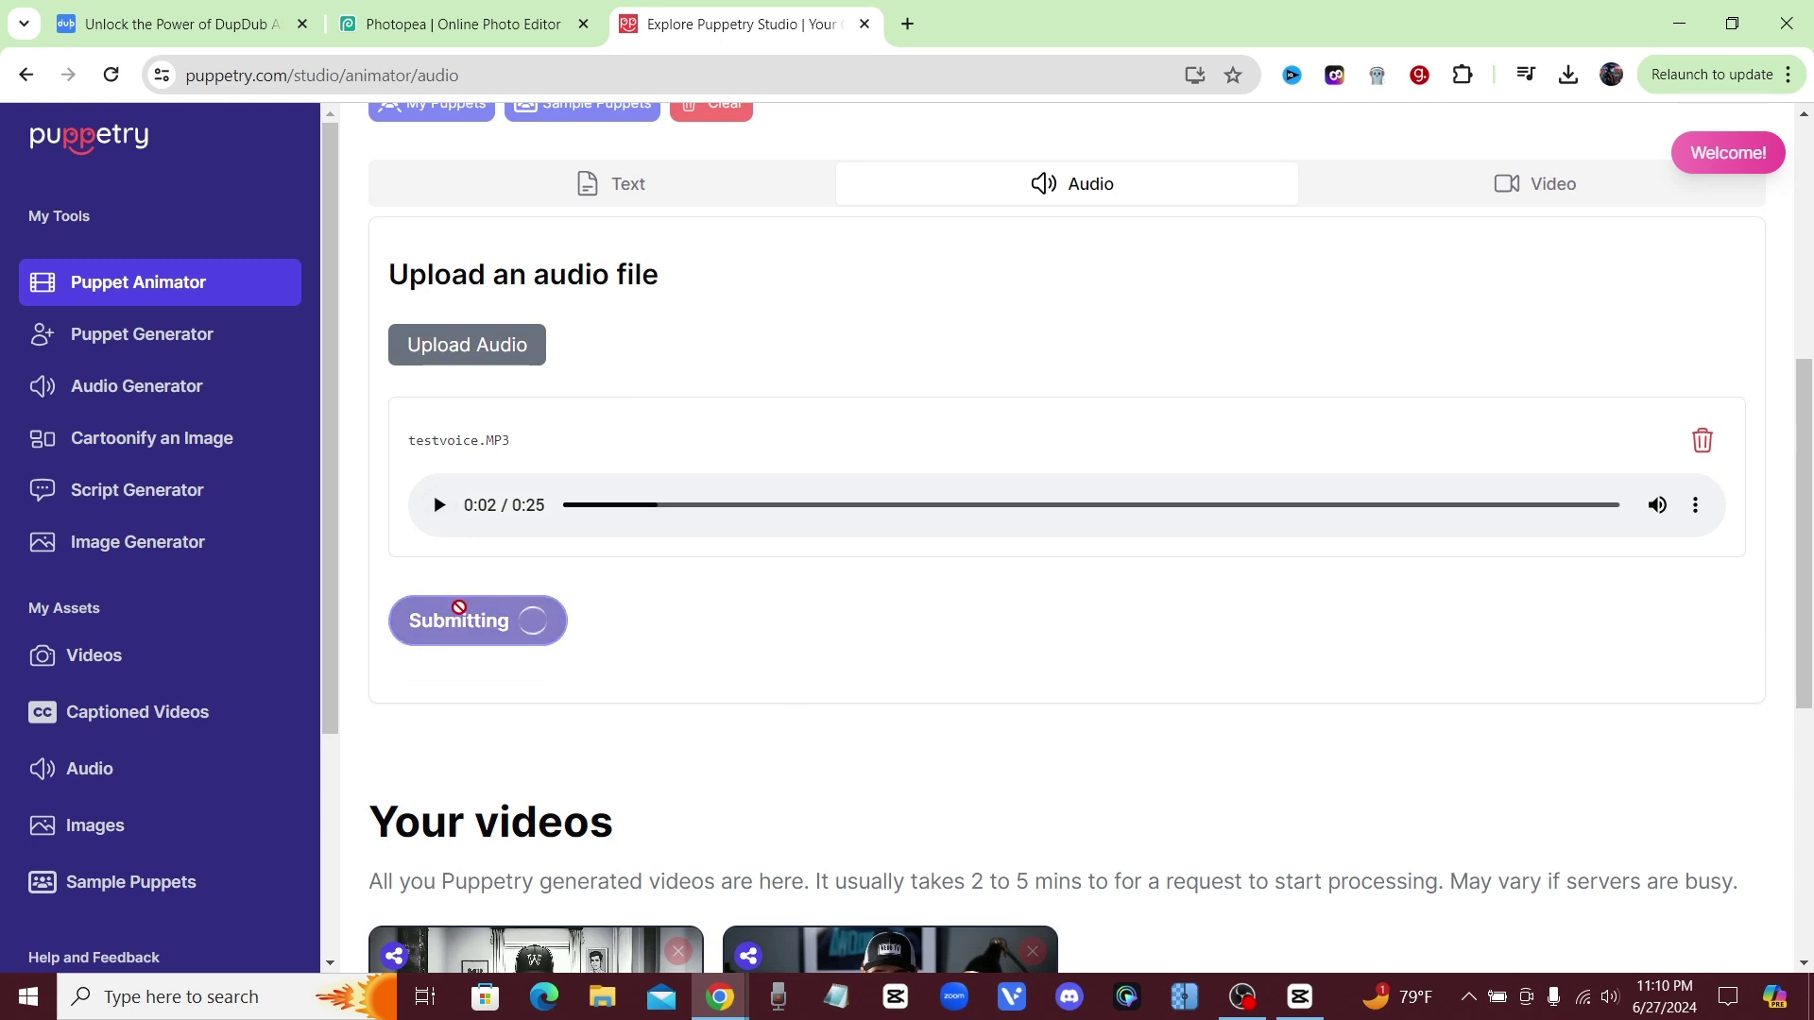
{"action": "scroll", "coordinate": [501, 609], "scroll_direction": "down", "scroll_amount": 3}
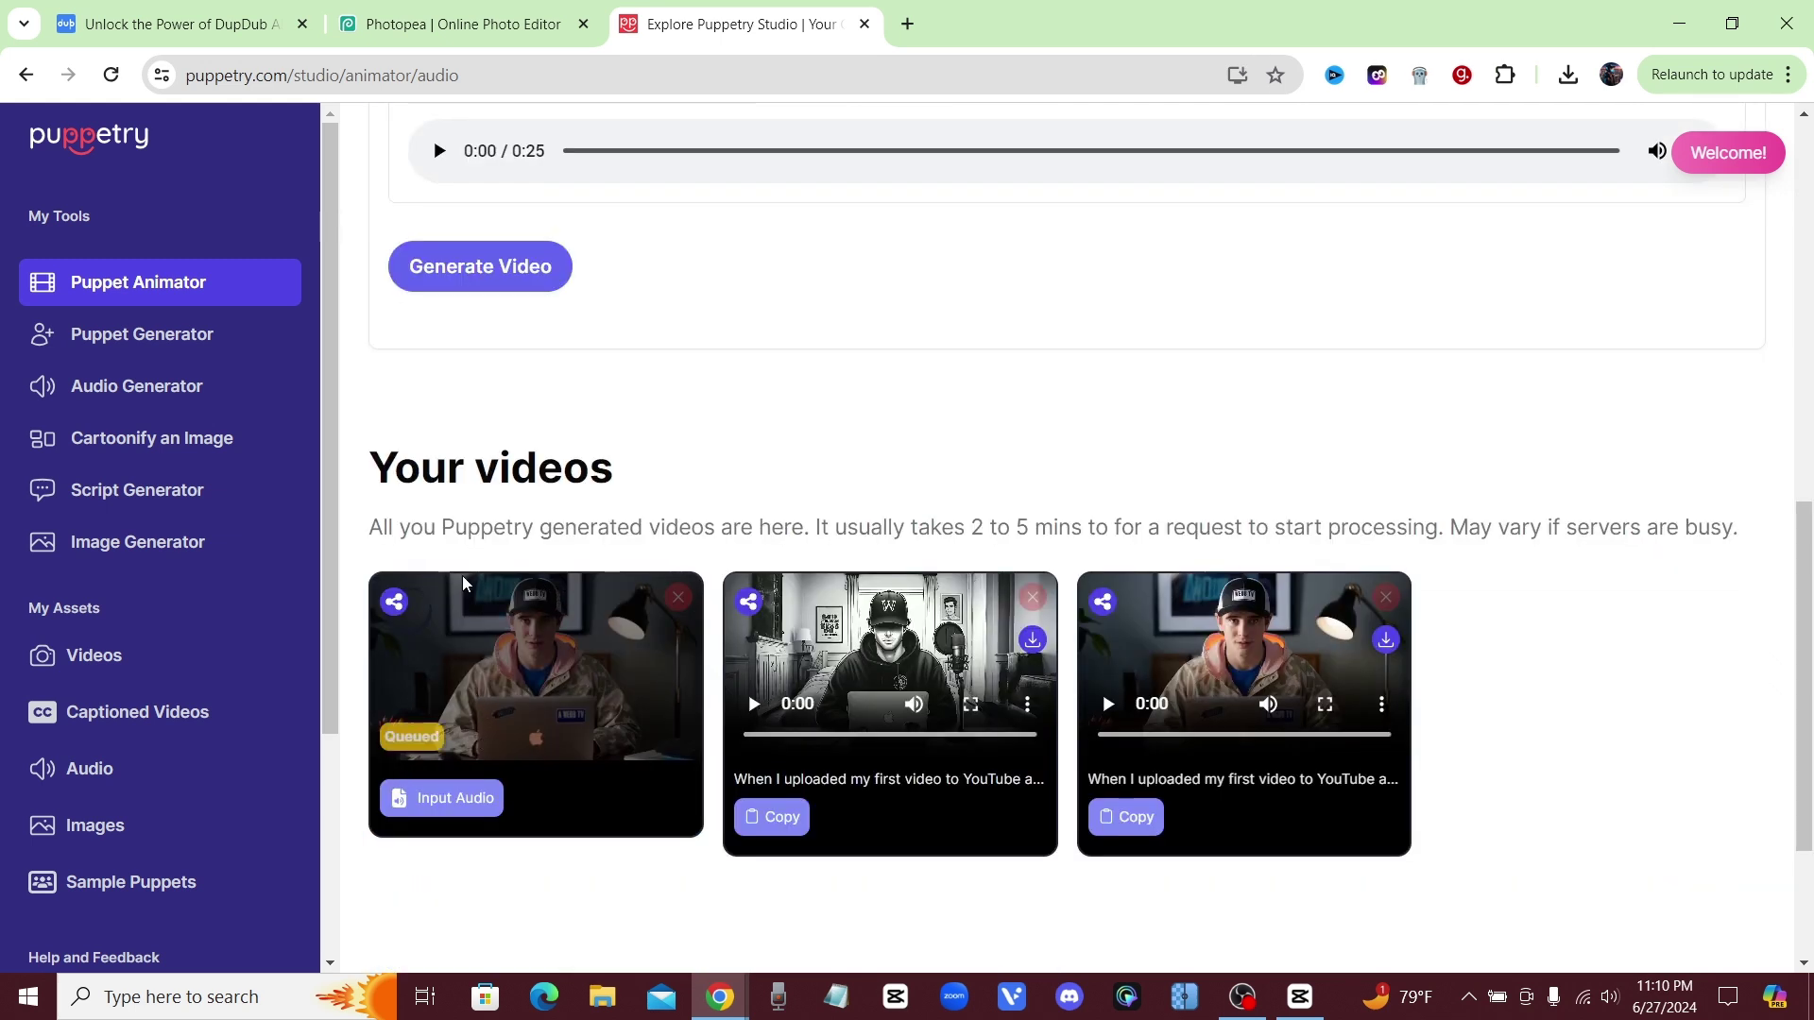
Switch to DupDub in the browser and go from its pricing plans to its home page
{"action": "scroll", "coordinate": [463, 583], "scroll_direction": "up", "scroll_amount": 7}
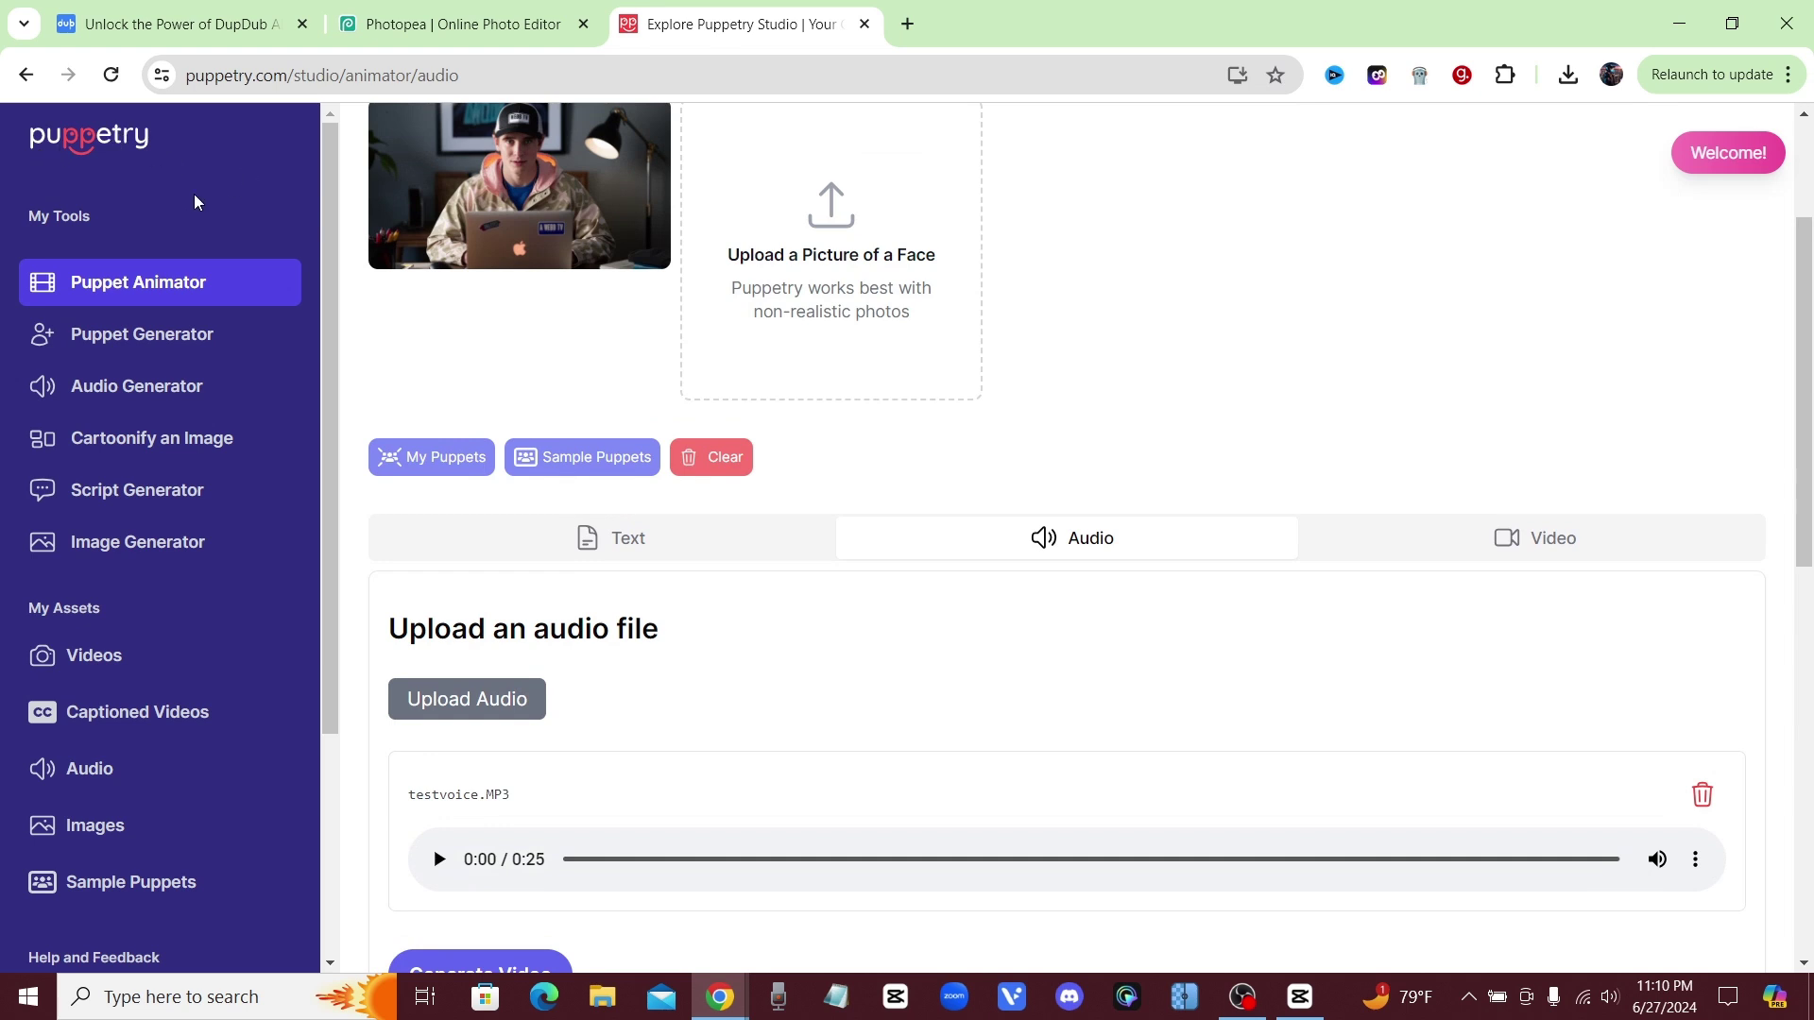
{"action": "scroll", "coordinate": [475, 399], "scroll_direction": "up", "scroll_amount": 2}
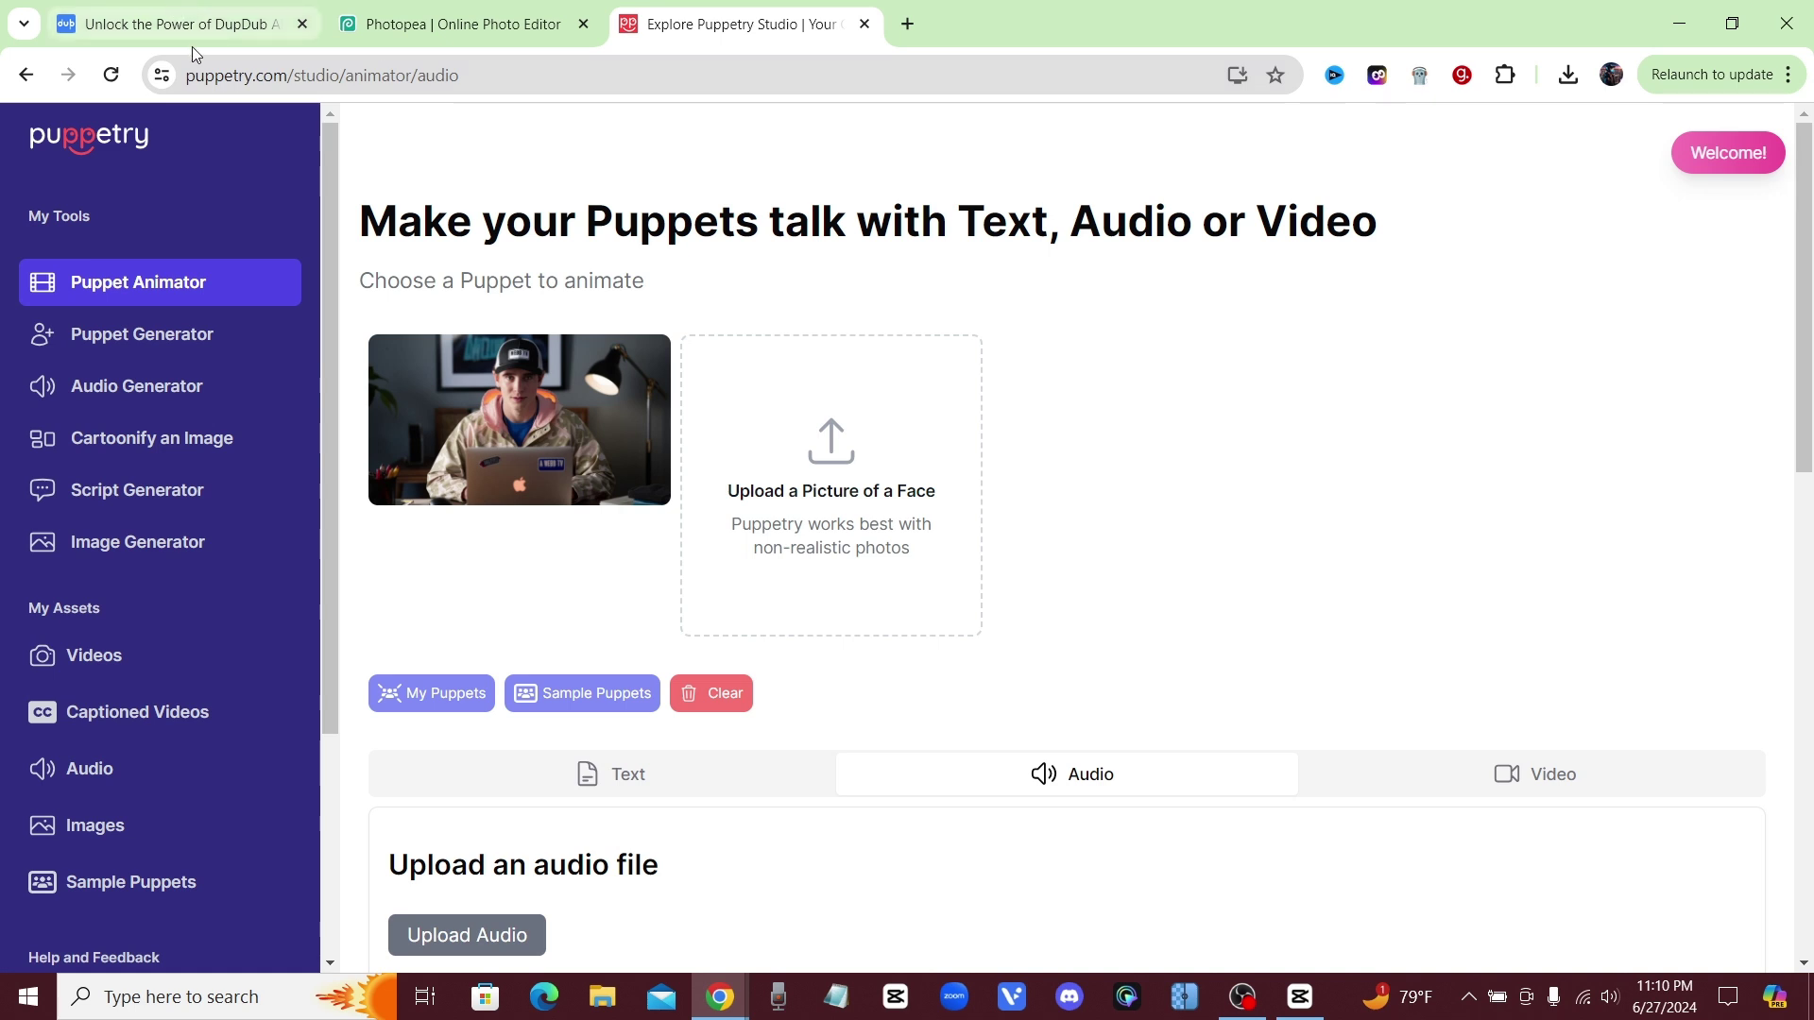
{"action": "left_click", "coordinate": [182, 19]}
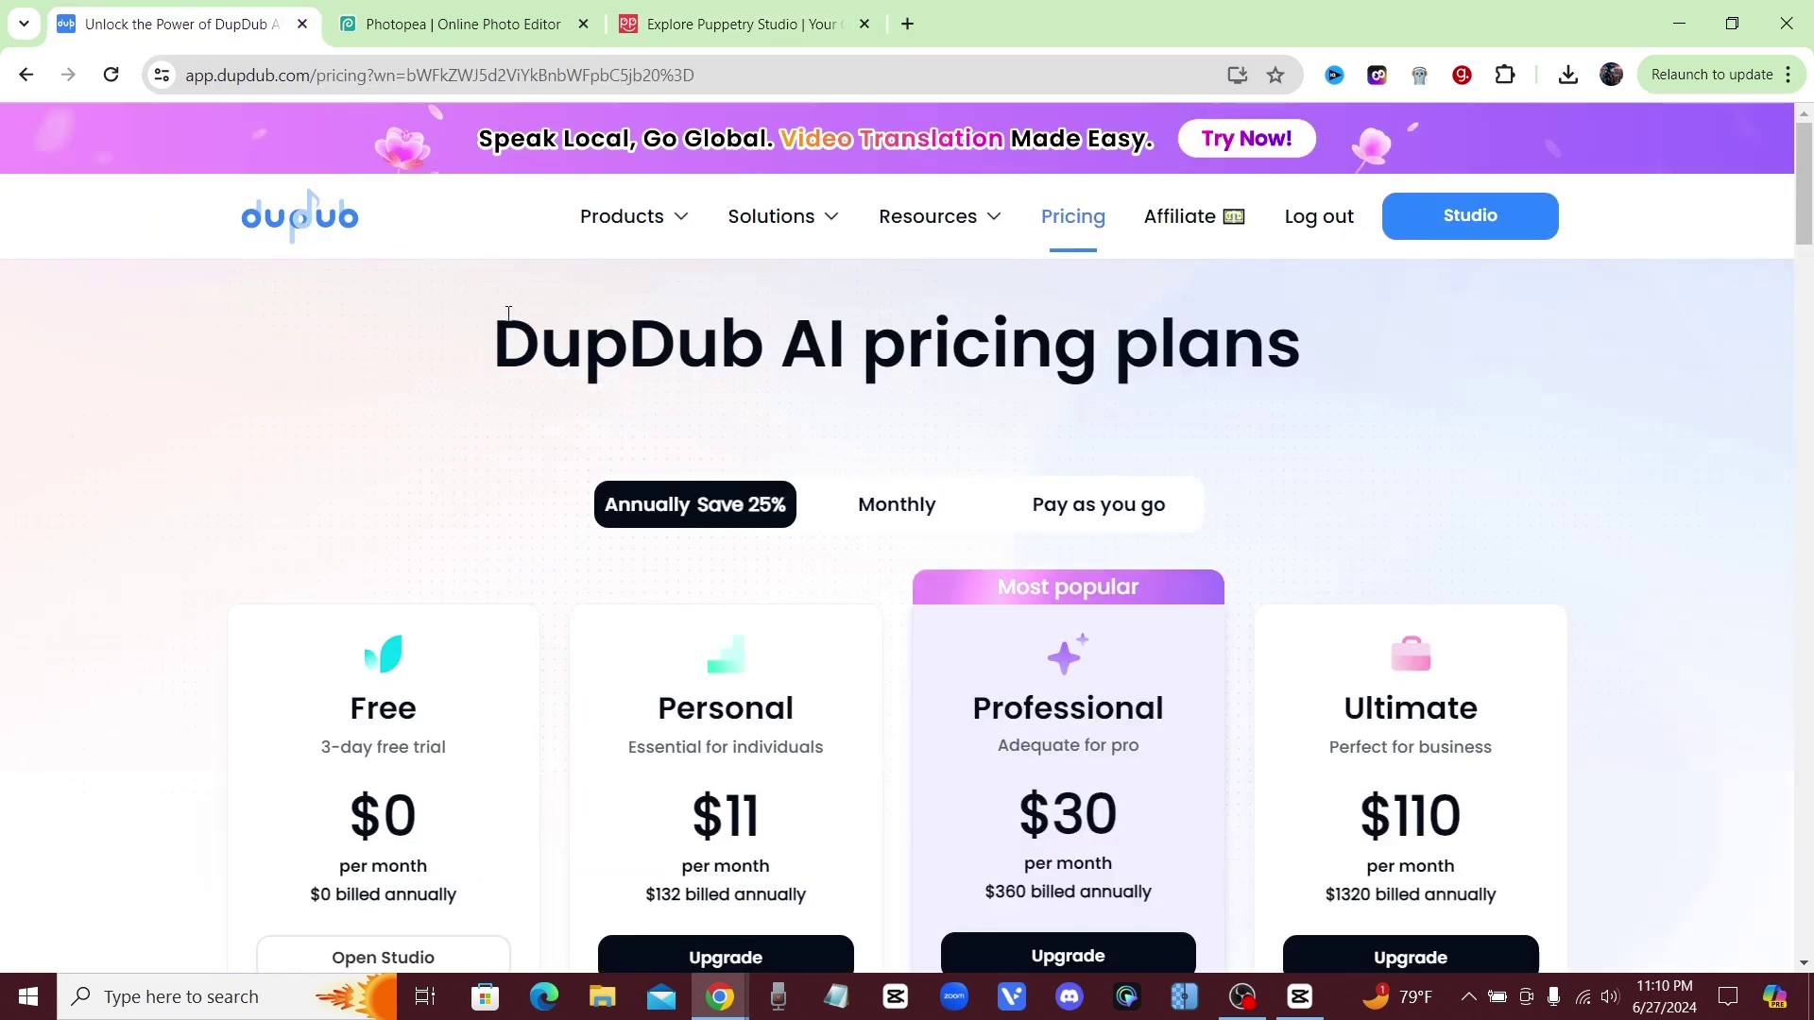
{"action": "left_click", "coordinate": [350, 215]}
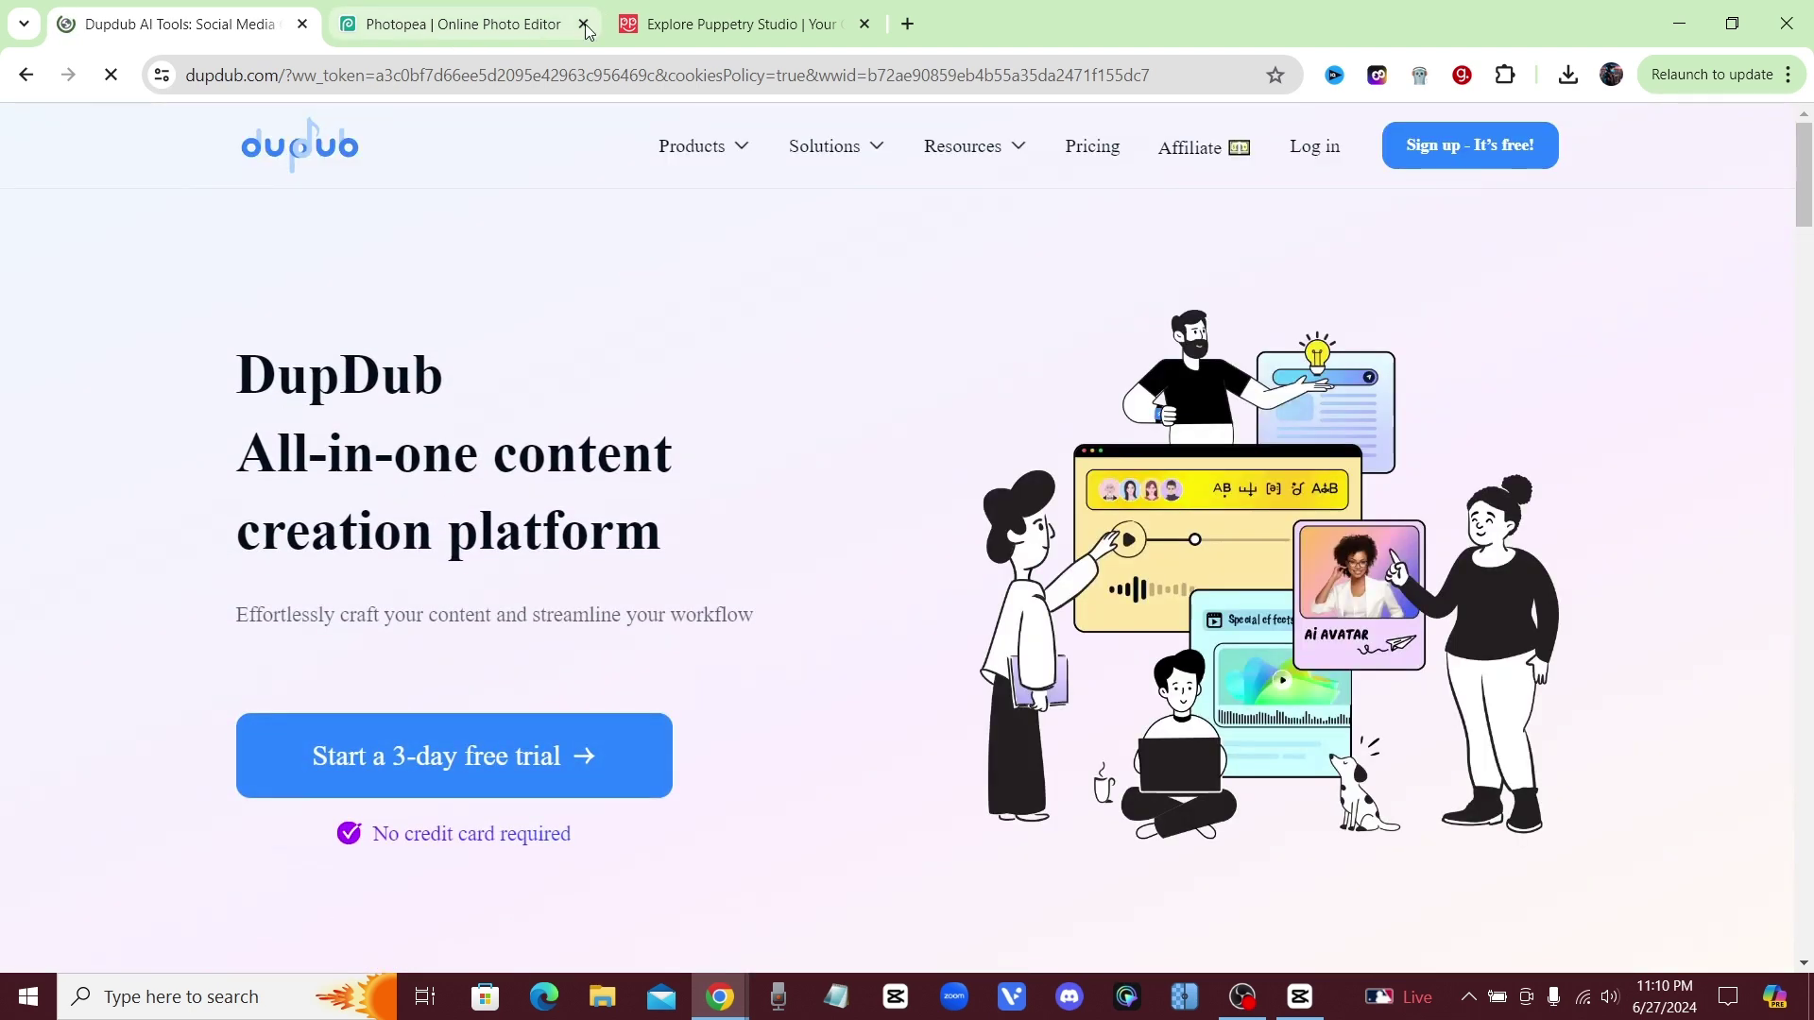
Return to Puppetry and look over its list of tools and assets and the Puppet Animator's audio upload section
{"action": "left_click", "coordinate": [771, 25]}
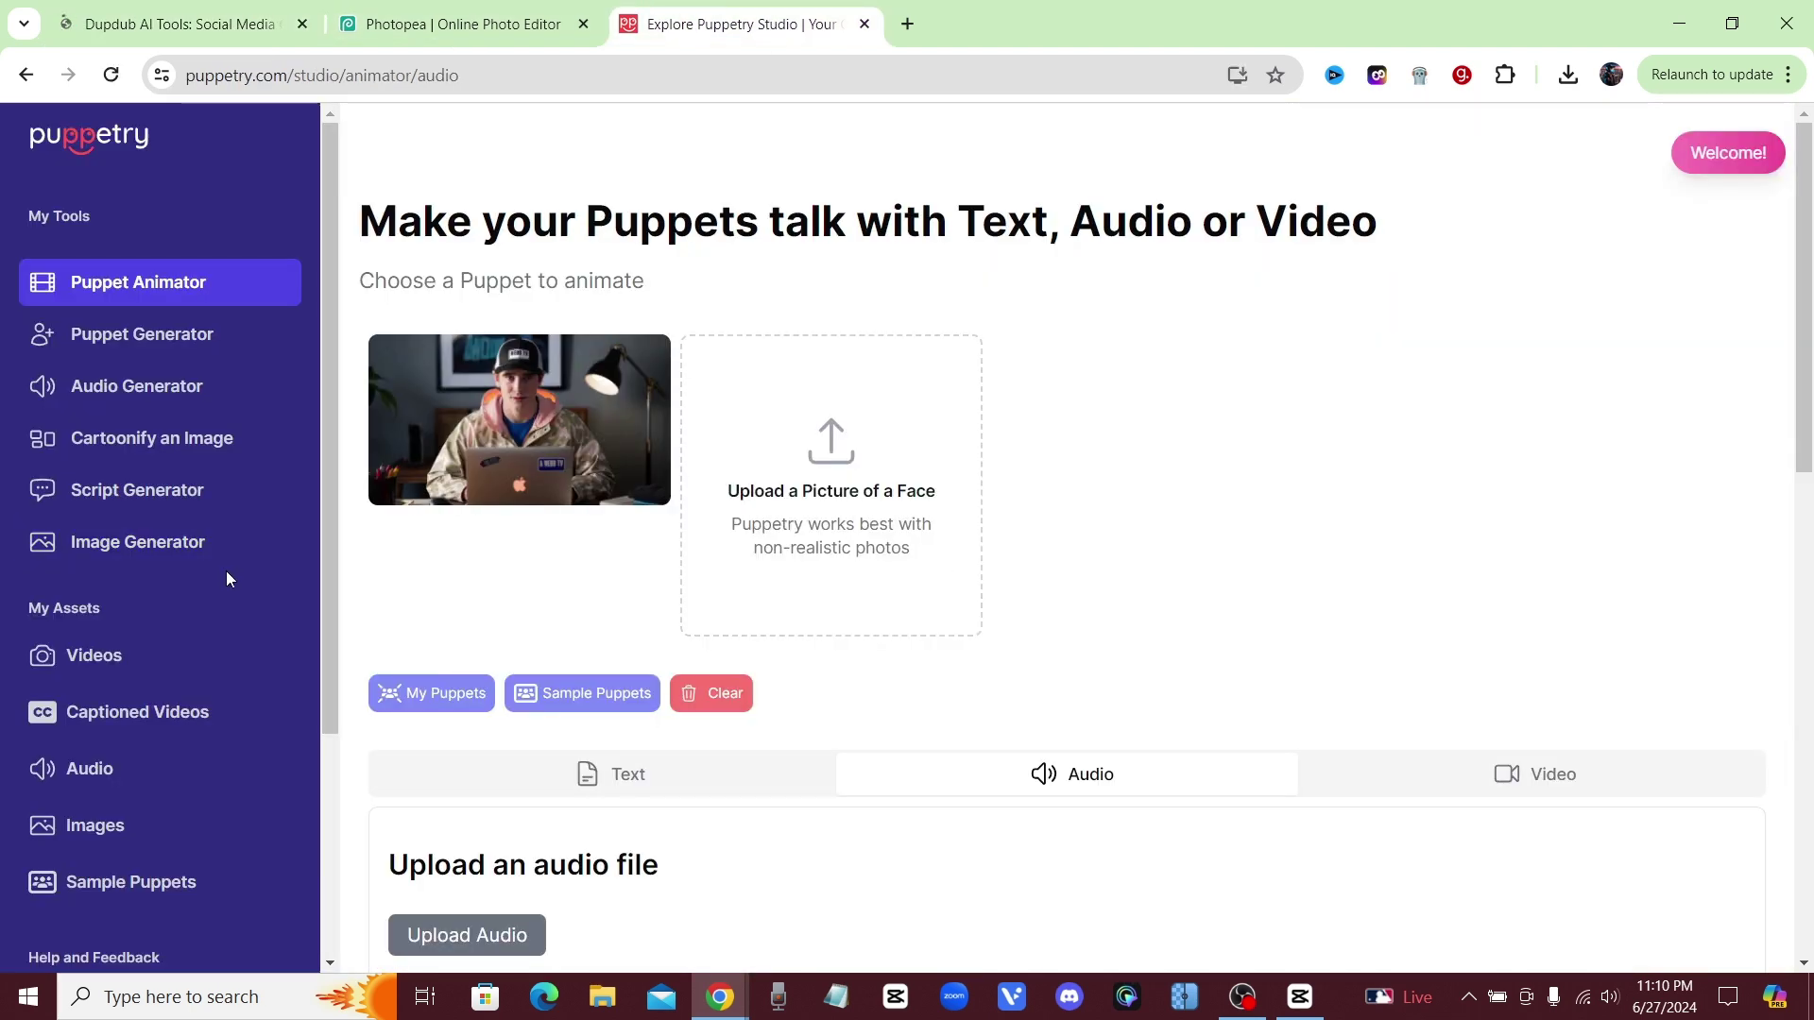
{"action": "scroll", "coordinate": [230, 575], "scroll_direction": "down", "scroll_amount": 3}
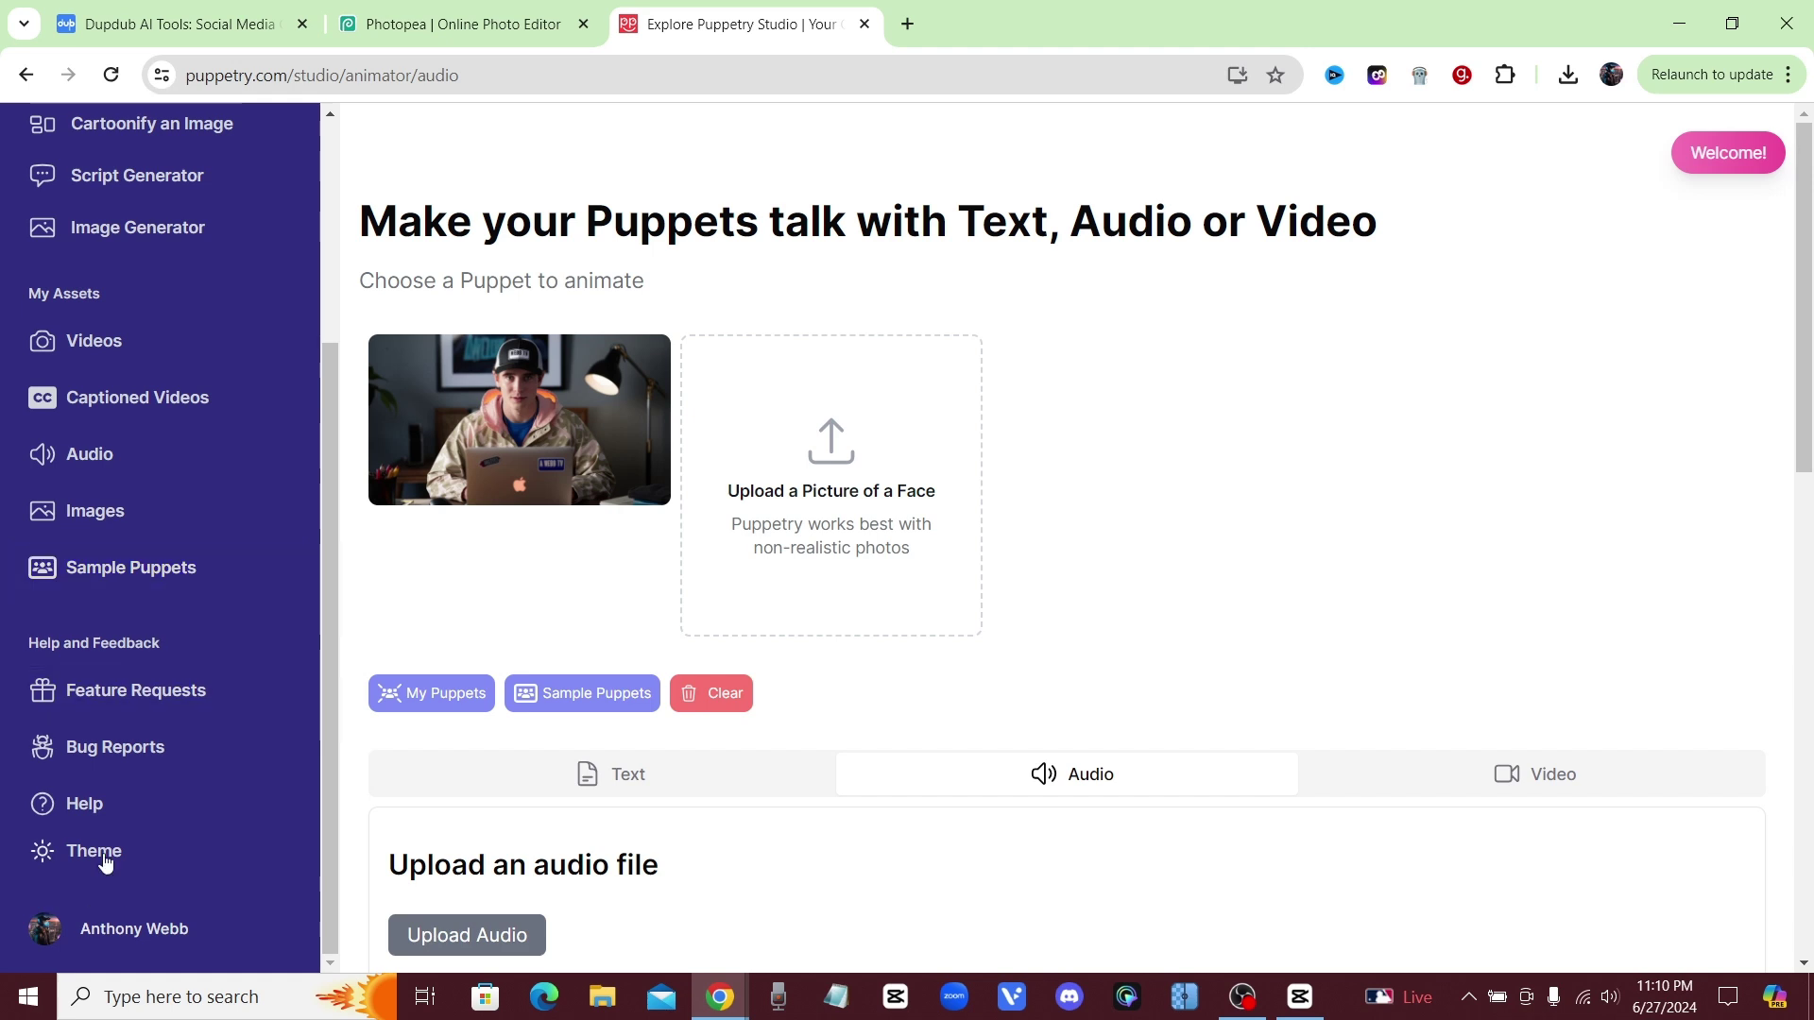
{"action": "scroll", "coordinate": [170, 806], "scroll_direction": "up", "scroll_amount": 2}
{"action": "scroll", "coordinate": [236, 567], "scroll_direction": "up", "scroll_amount": 1}
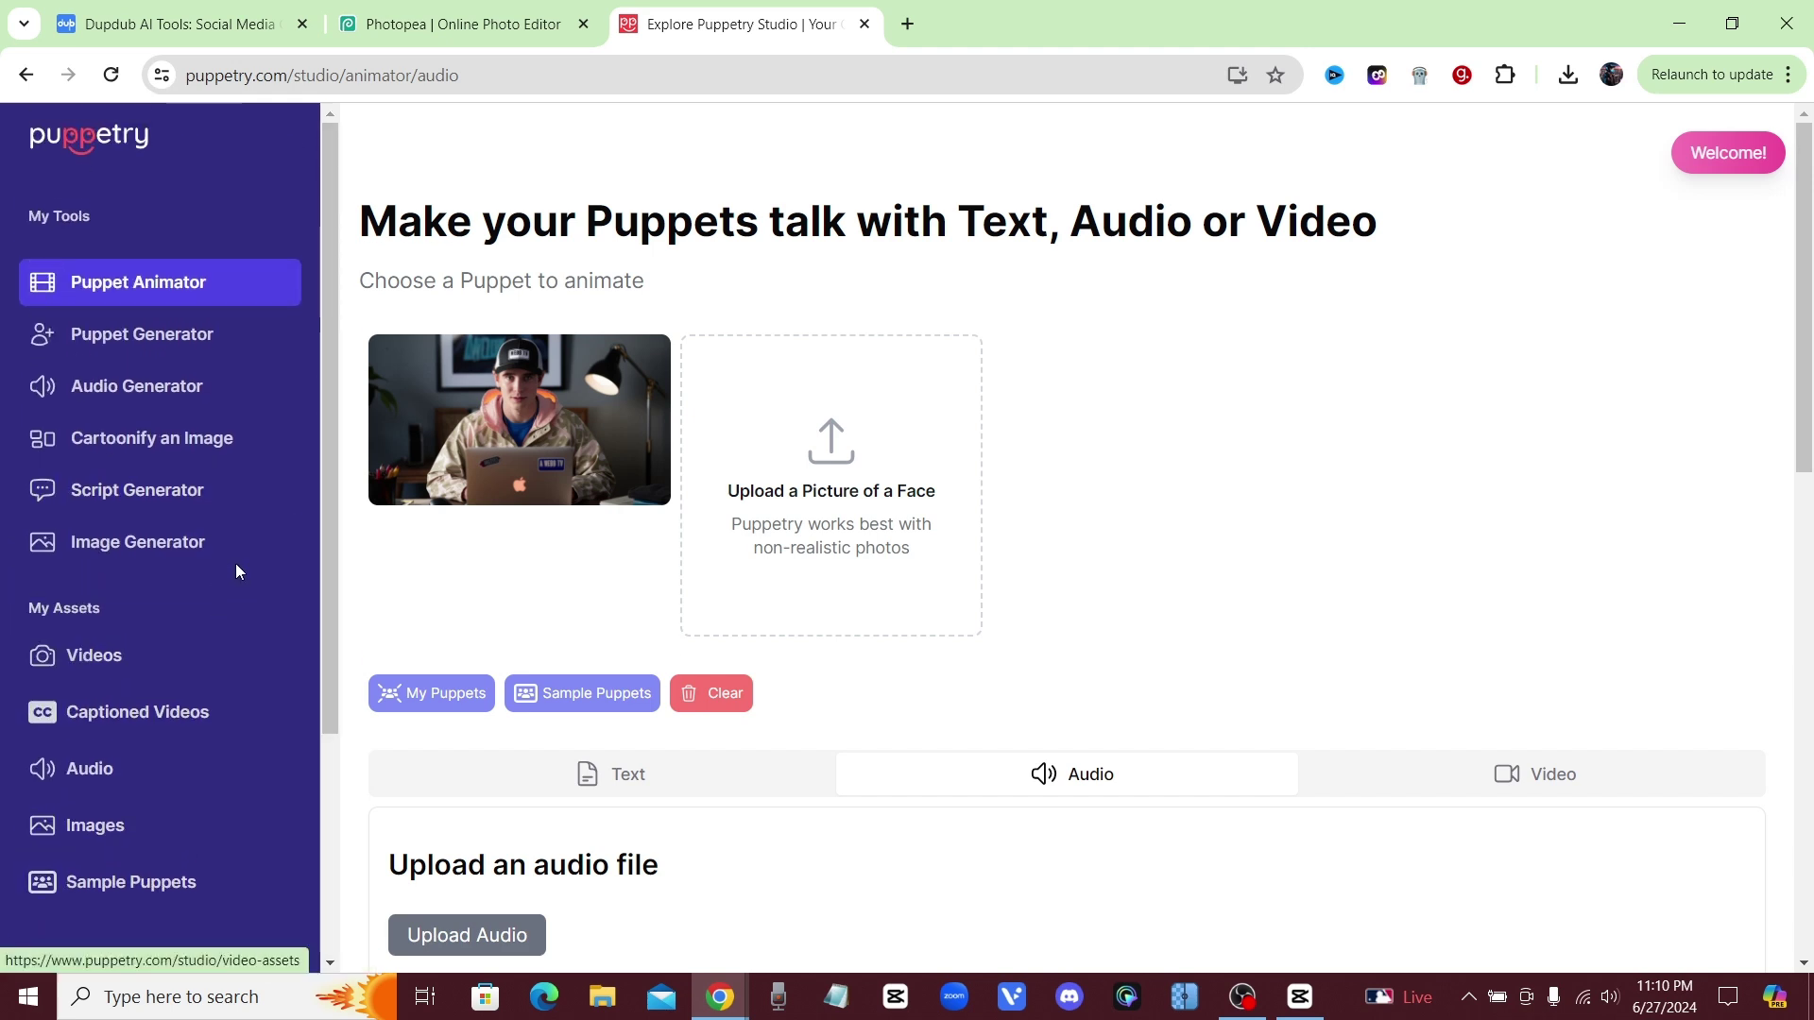
{"action": "scroll", "coordinate": [810, 813], "scroll_direction": "down", "scroll_amount": 5}
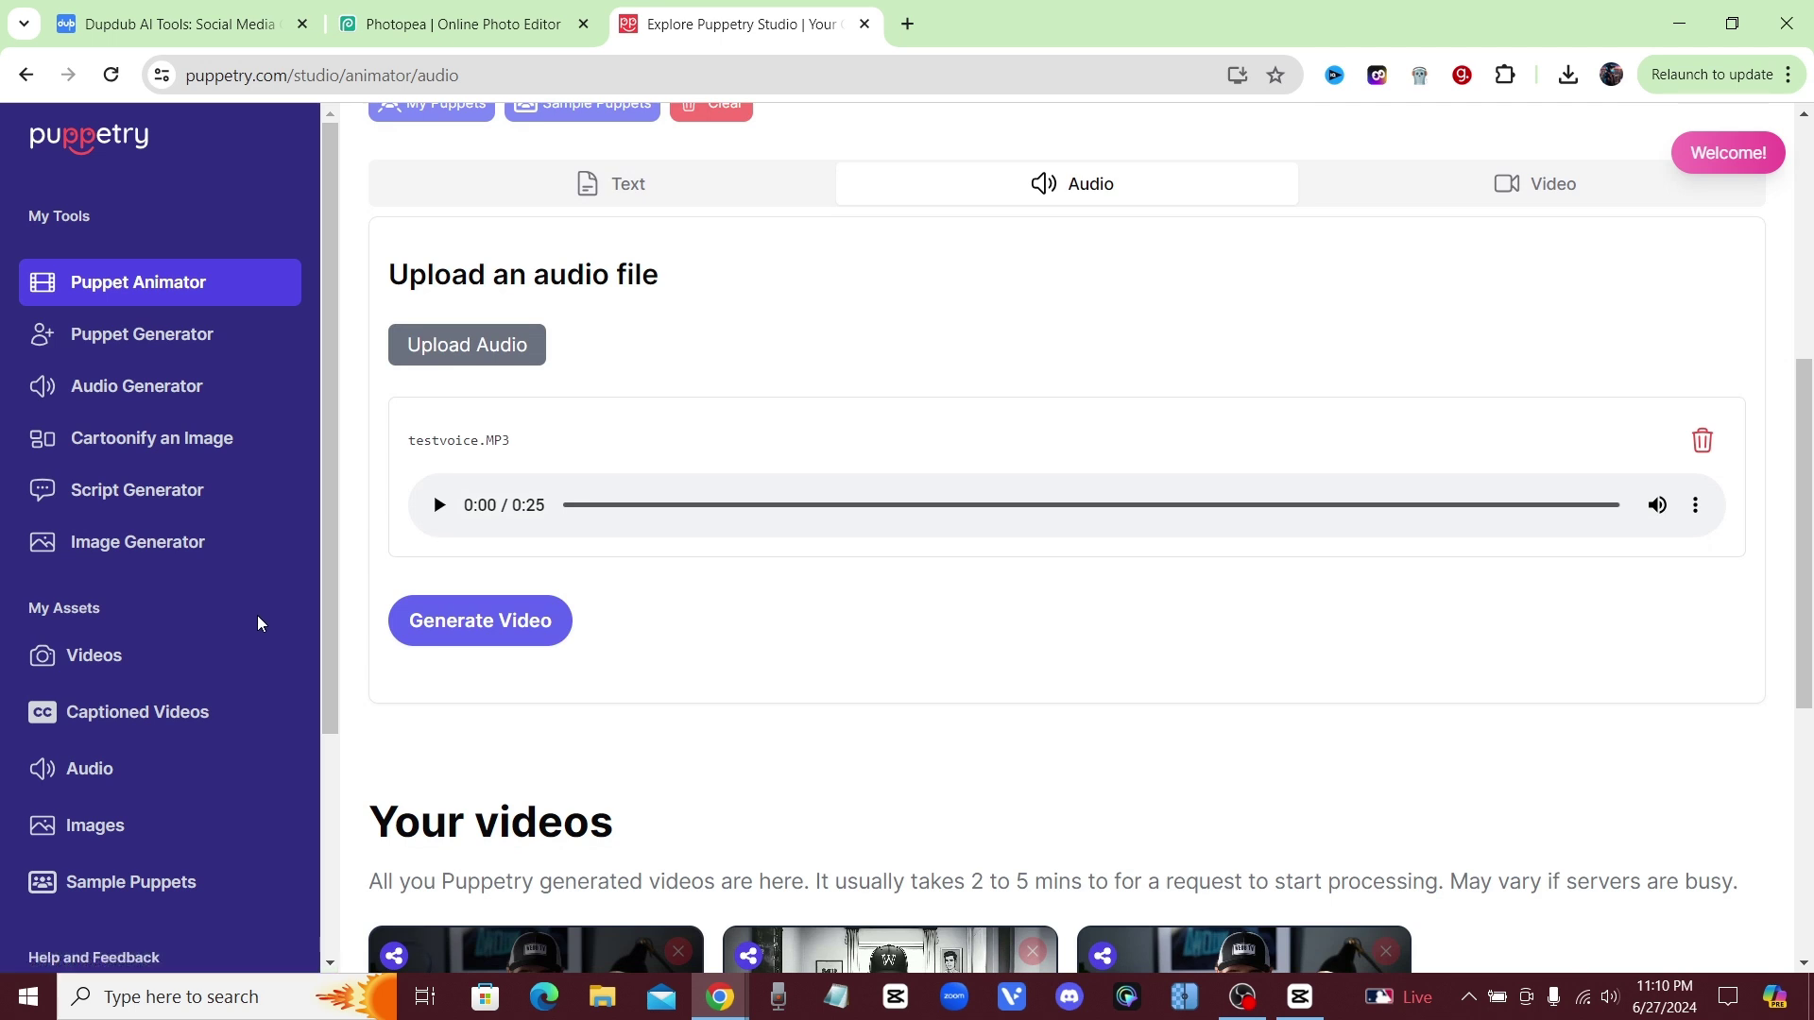
{"action": "scroll", "coordinate": [526, 595], "scroll_direction": "up", "scroll_amount": 1}
{"action": "scroll", "coordinate": [526, 595], "scroll_direction": "up", "scroll_amount": 5}
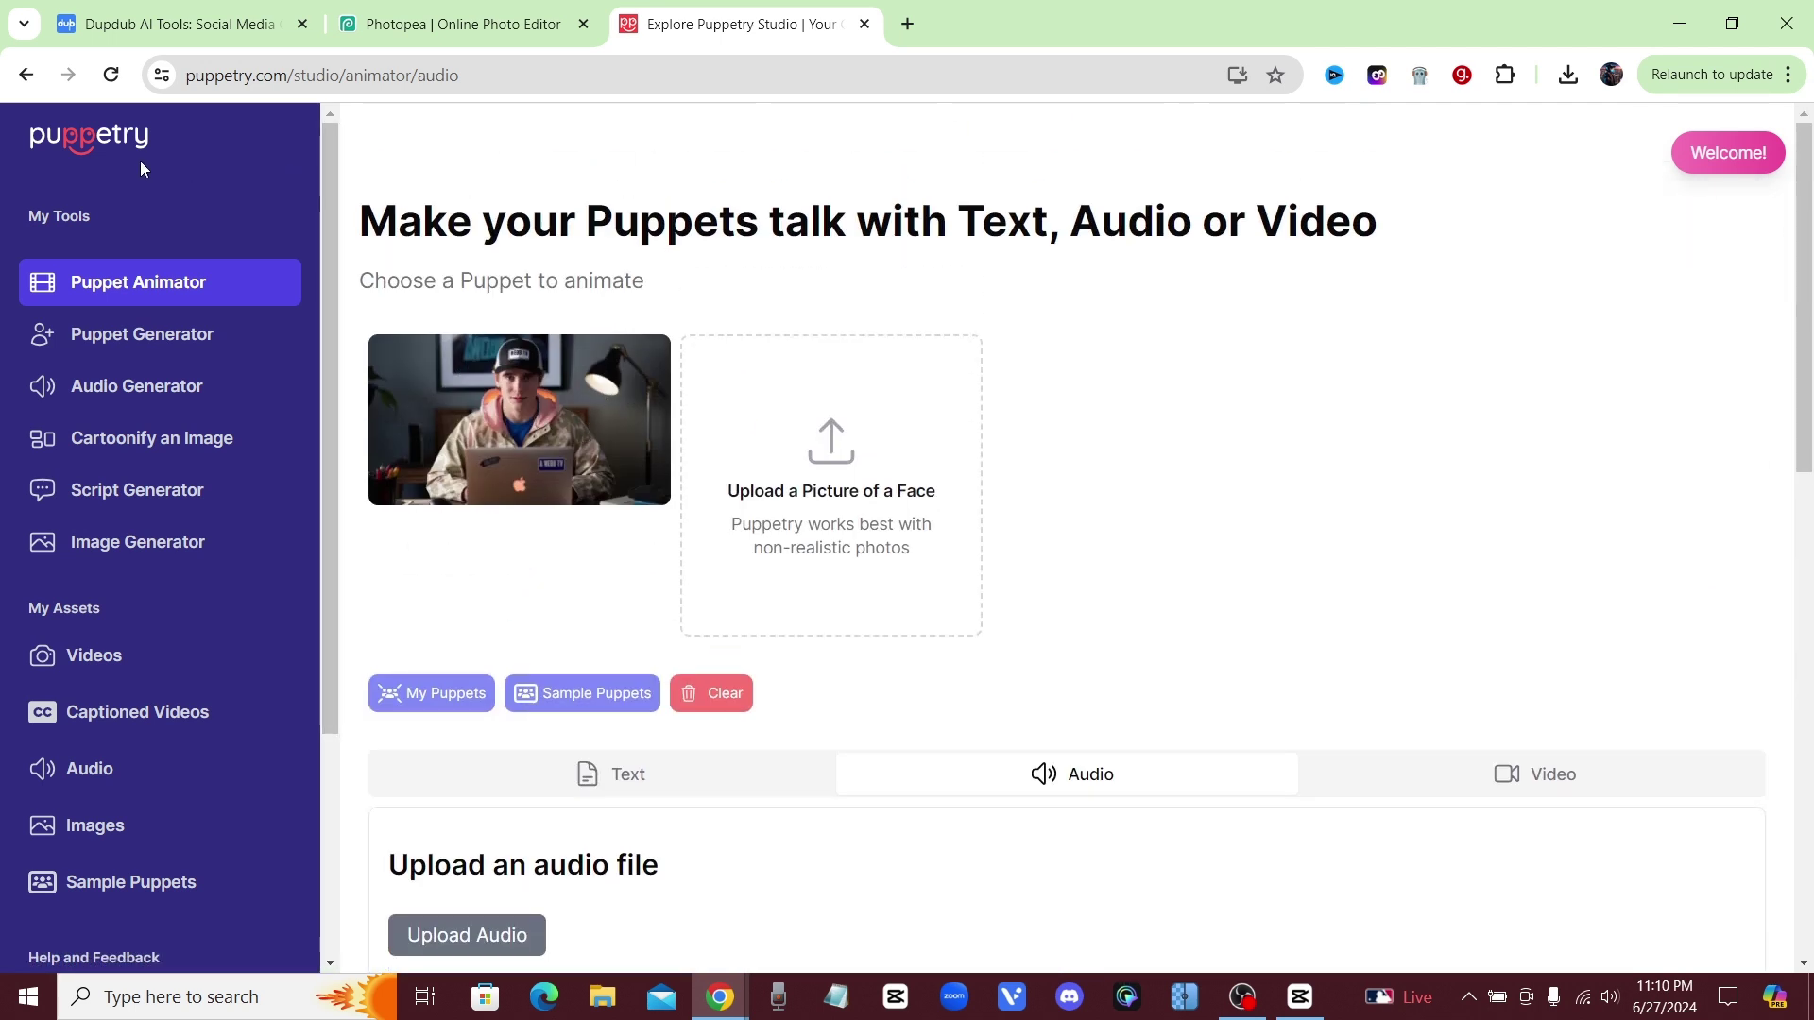
{"action": "scroll", "coordinate": [1096, 526], "scroll_direction": "down", "scroll_amount": 5}
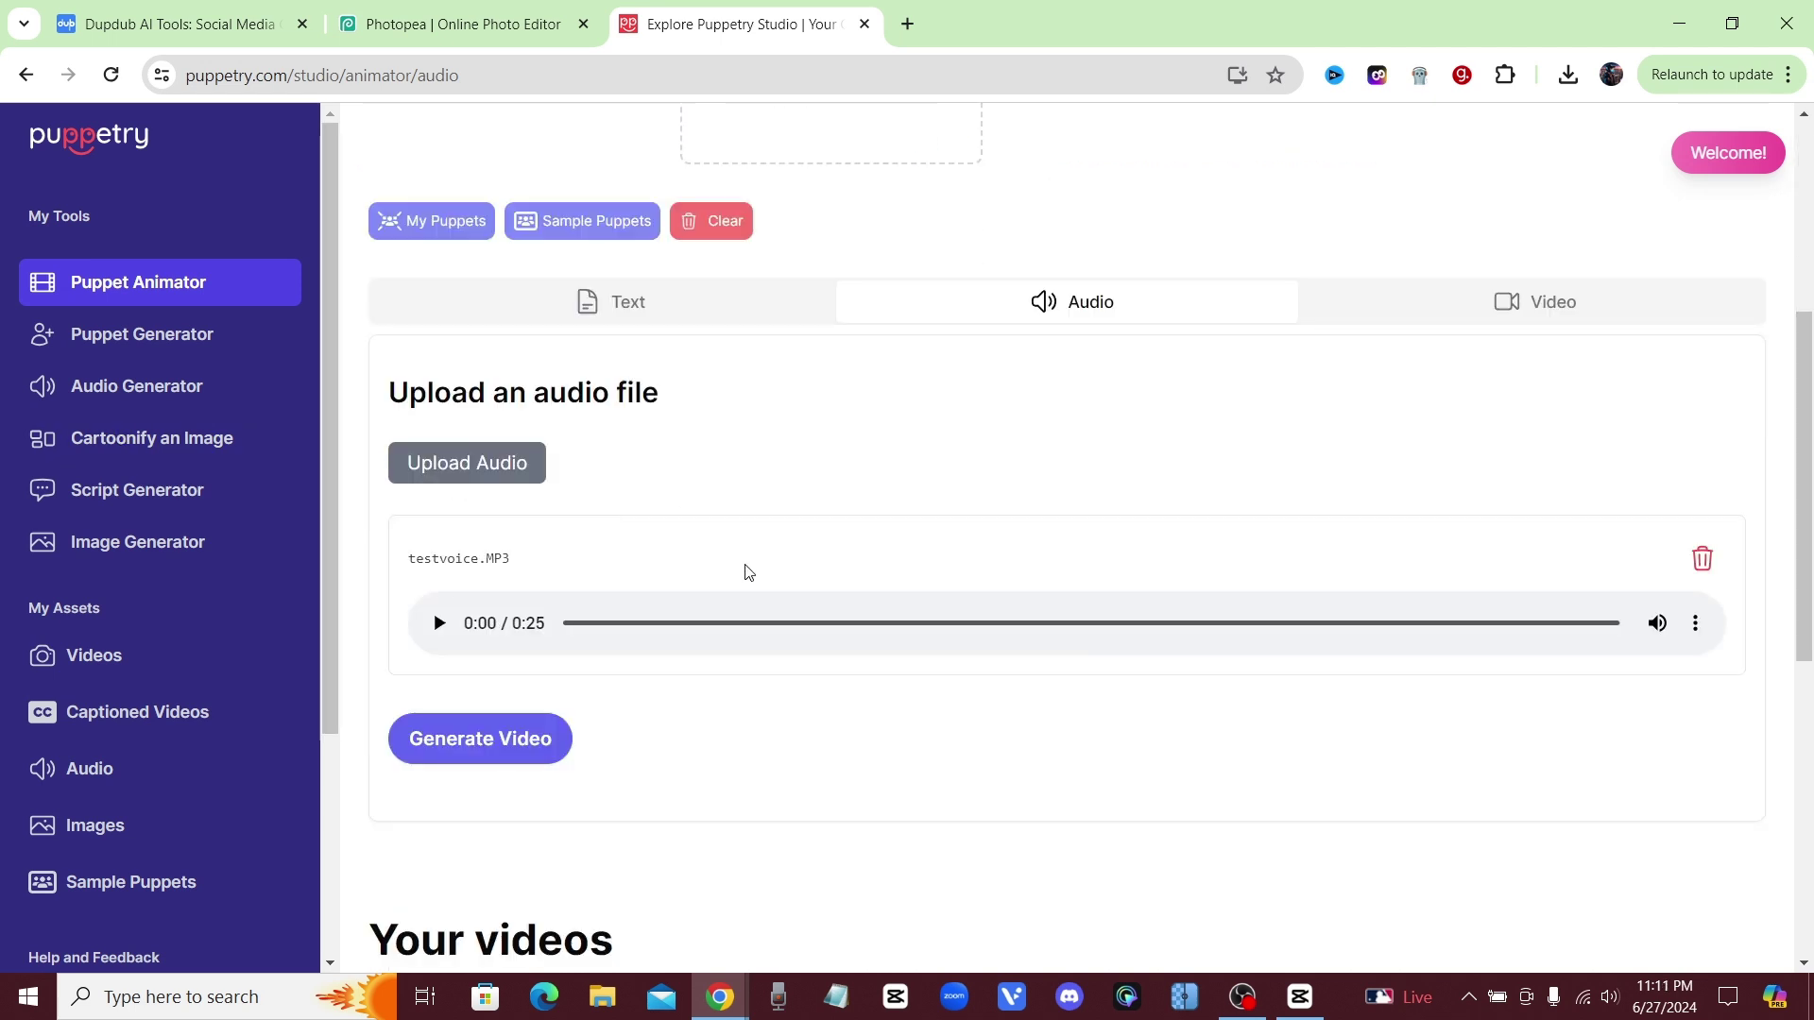
{"action": "scroll", "coordinate": [756, 573], "scroll_direction": "up", "scroll_amount": 5}
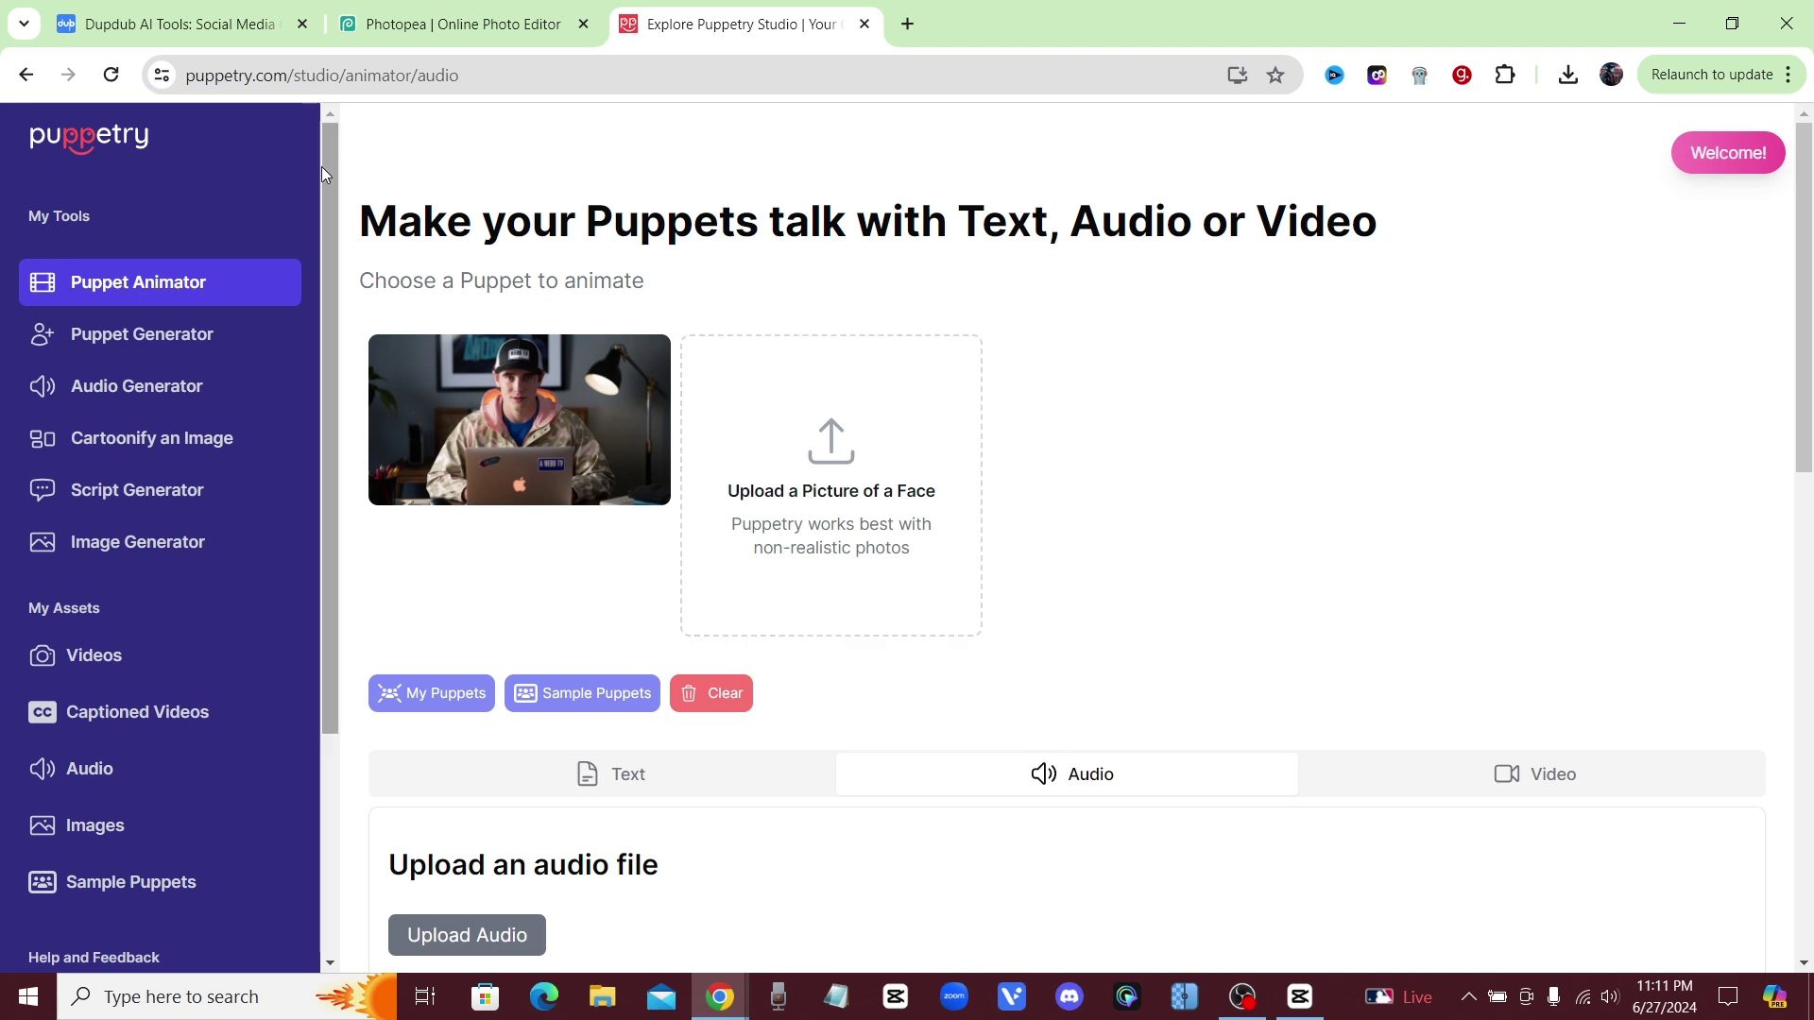
Check the processing status of the newly submitted video under Your videos and review the puppet picture and audio behind it
{"action": "scroll", "coordinate": [605, 520], "scroll_direction": "down", "scroll_amount": 10}
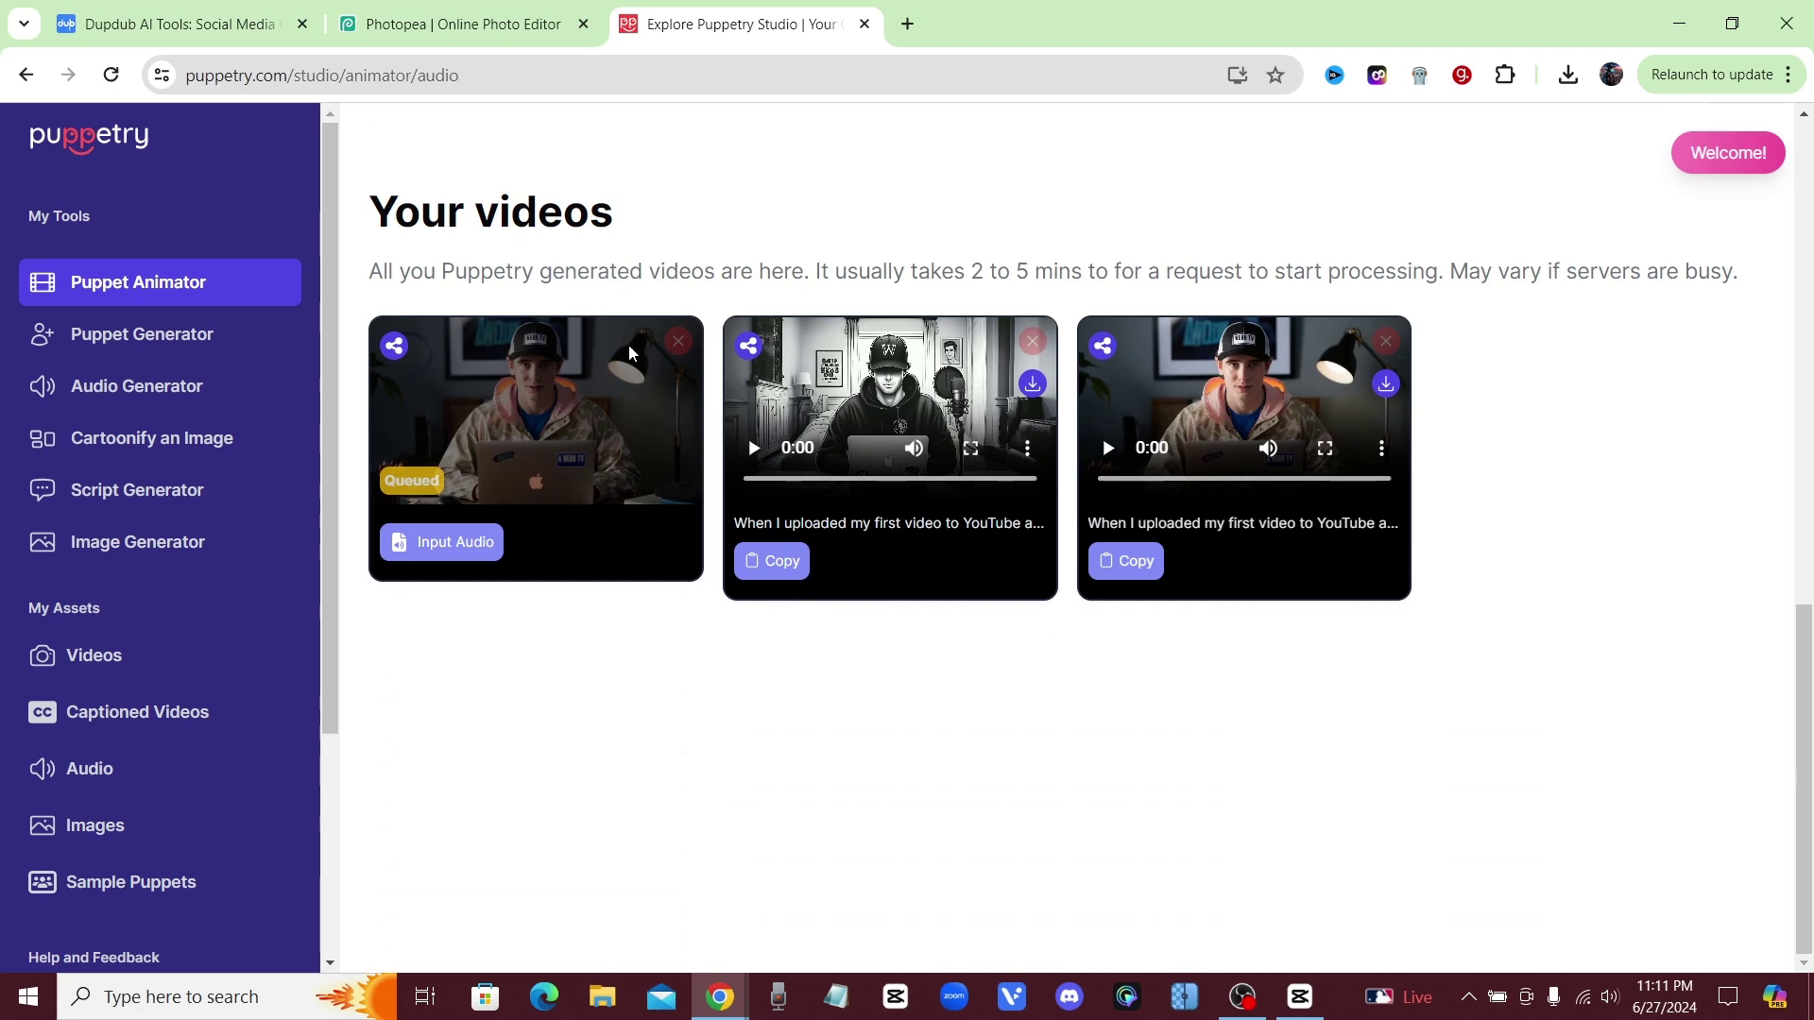
{"action": "scroll", "coordinate": [736, 463], "scroll_direction": "up", "scroll_amount": 4}
{"action": "scroll", "coordinate": [736, 545], "scroll_direction": "down", "scroll_amount": 4}
{"action": "scroll", "coordinate": [532, 593], "scroll_direction": "up", "scroll_amount": 3}
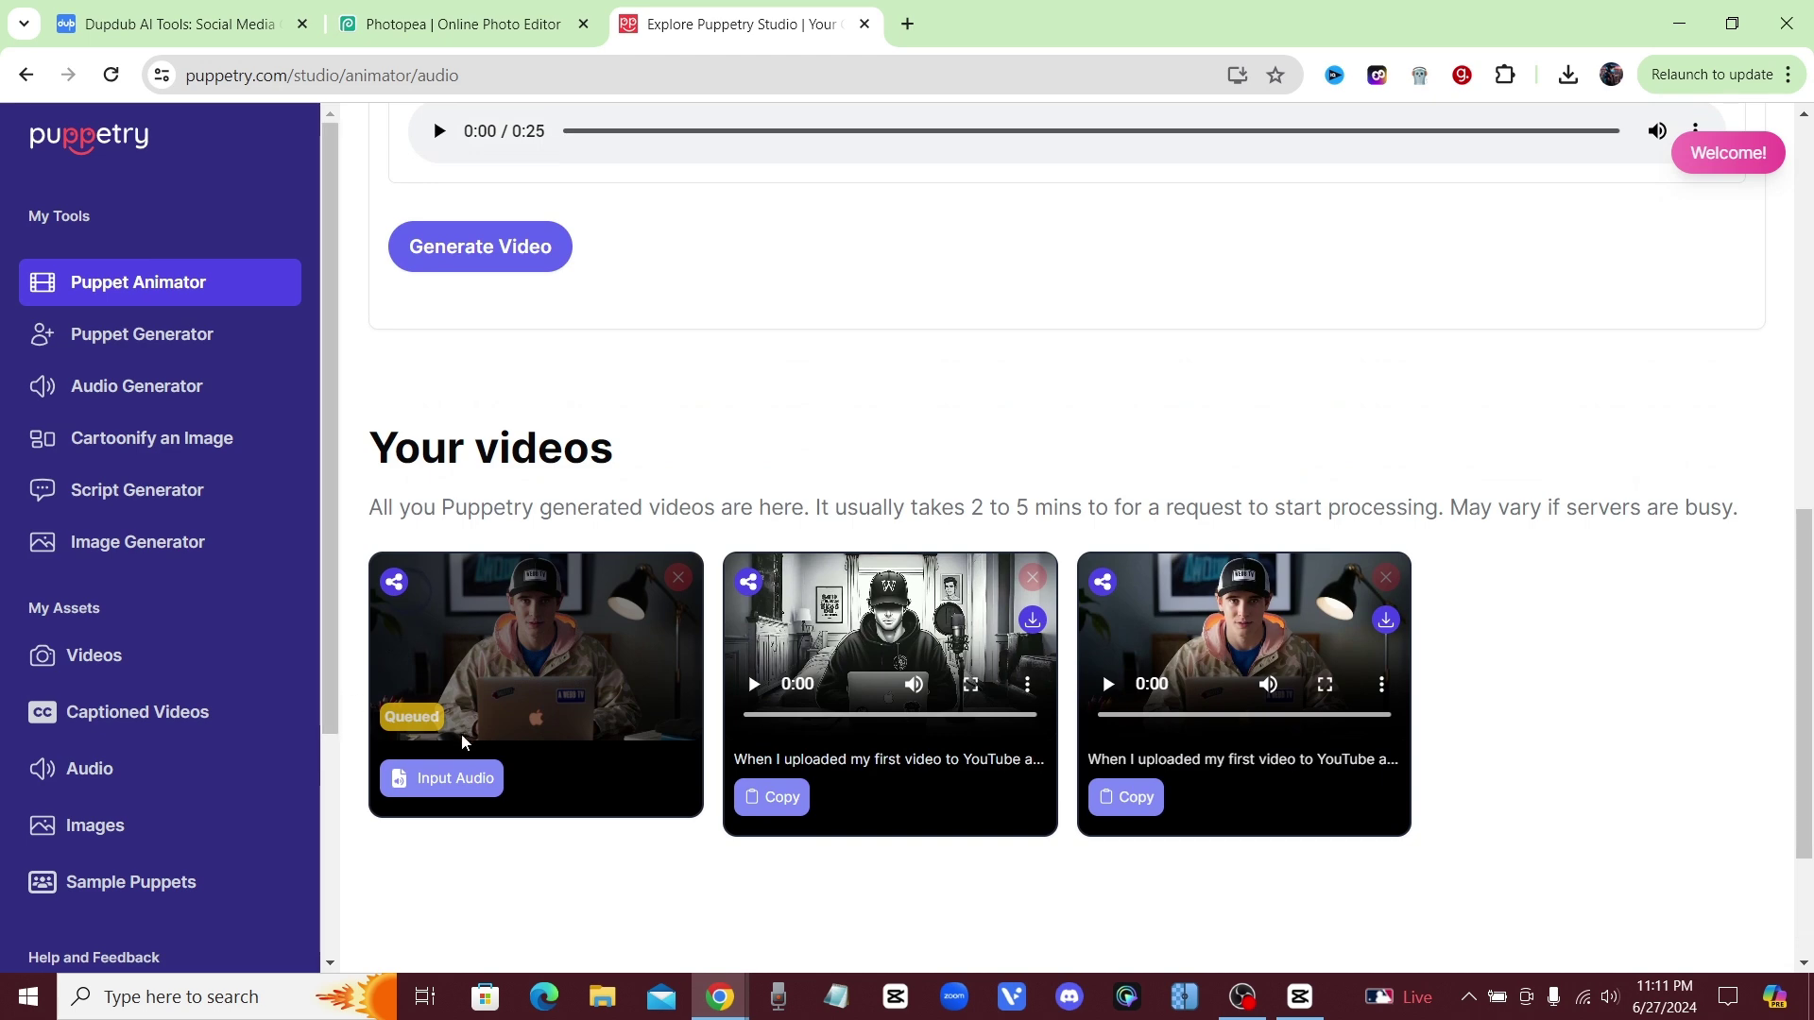
{"action": "scroll", "coordinate": [529, 606], "scroll_direction": "up", "scroll_amount": 7}
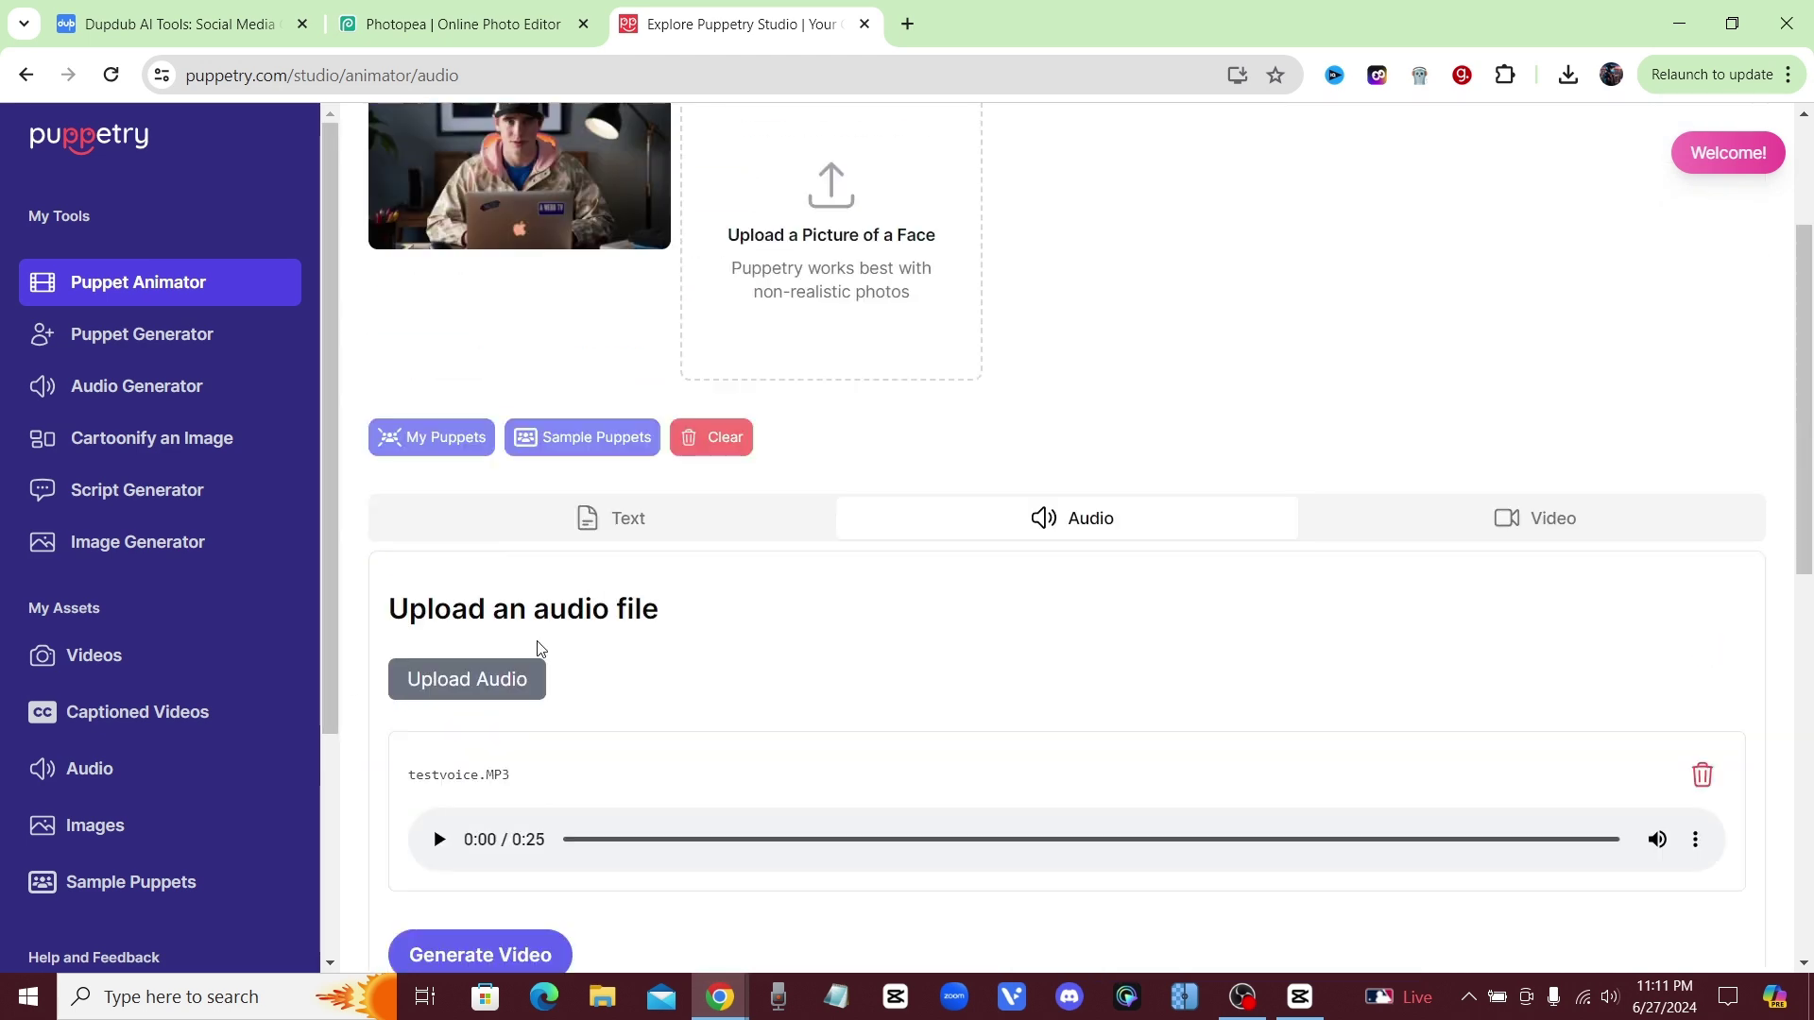
{"action": "scroll", "coordinate": [790, 782], "scroll_direction": "down", "scroll_amount": 5}
{"action": "scroll", "coordinate": [757, 514], "scroll_direction": "up", "scroll_amount": 6}
{"action": "scroll", "coordinate": [705, 571], "scroll_direction": "down", "scroll_amount": 7}
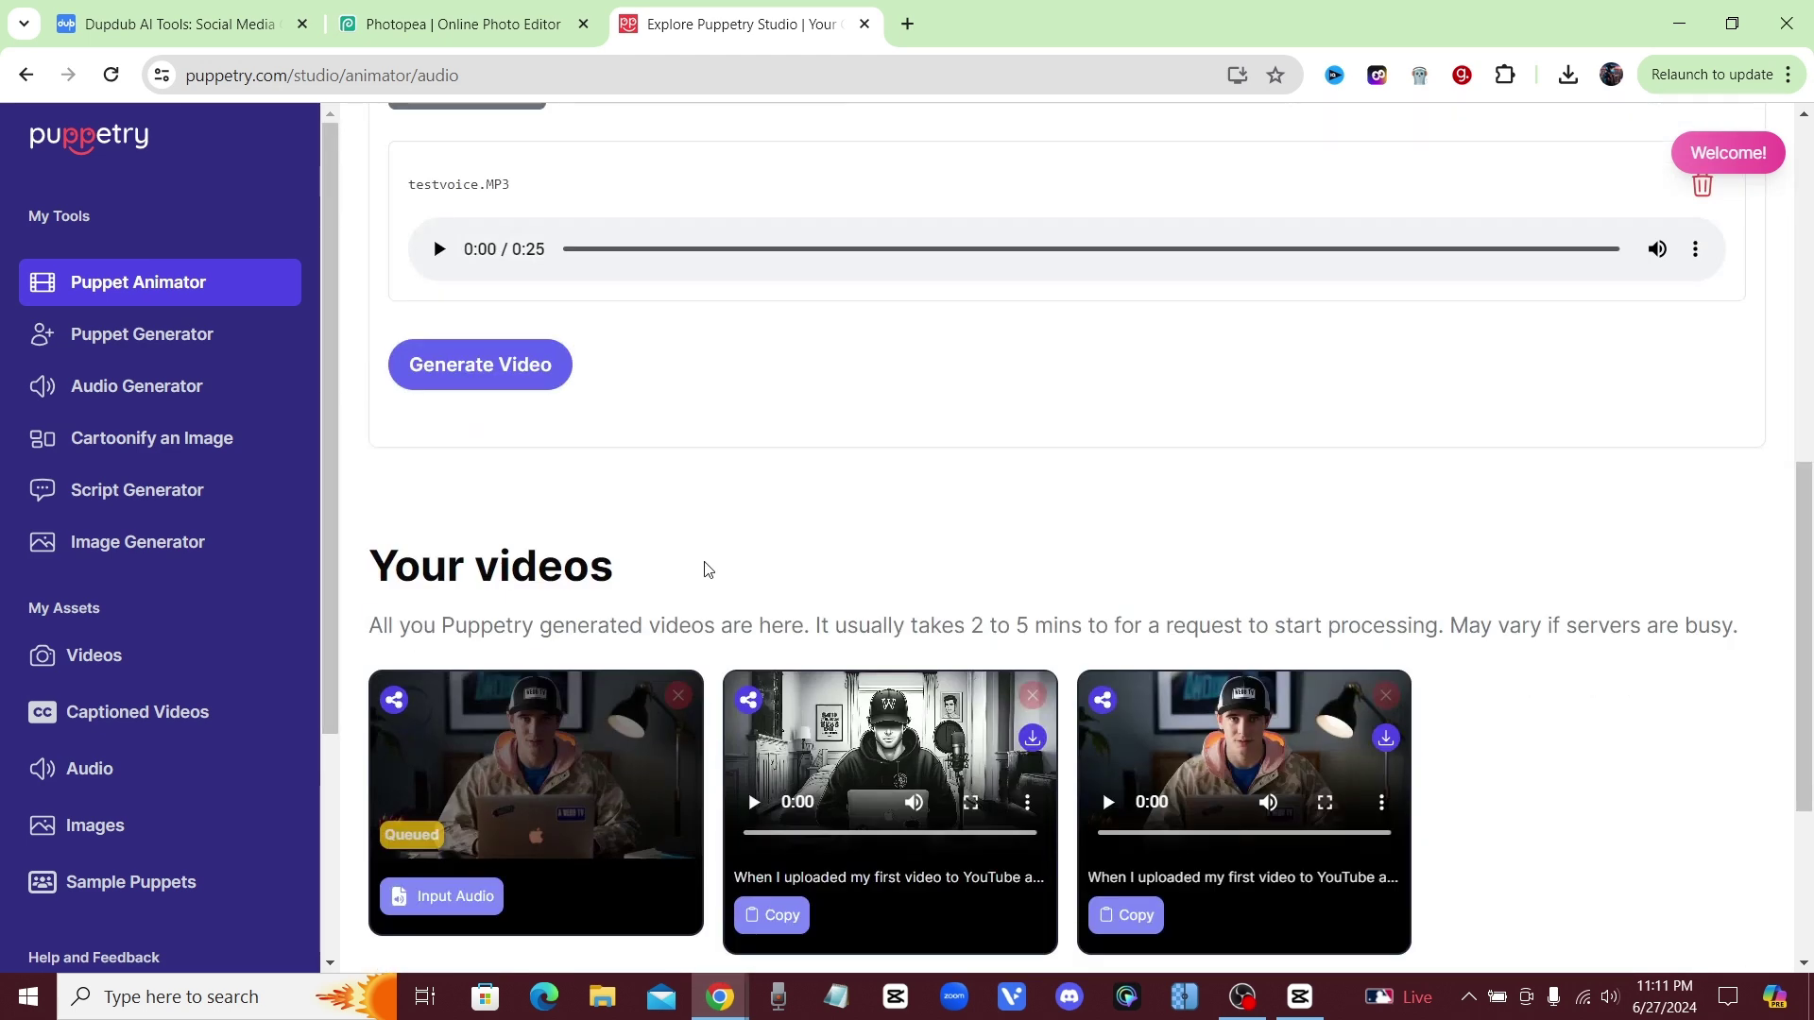
{"action": "scroll", "coordinate": [976, 601], "scroll_direction": "up", "scroll_amount": 1}
{"action": "scroll", "coordinate": [976, 601], "scroll_direction": "up", "scroll_amount": 8}
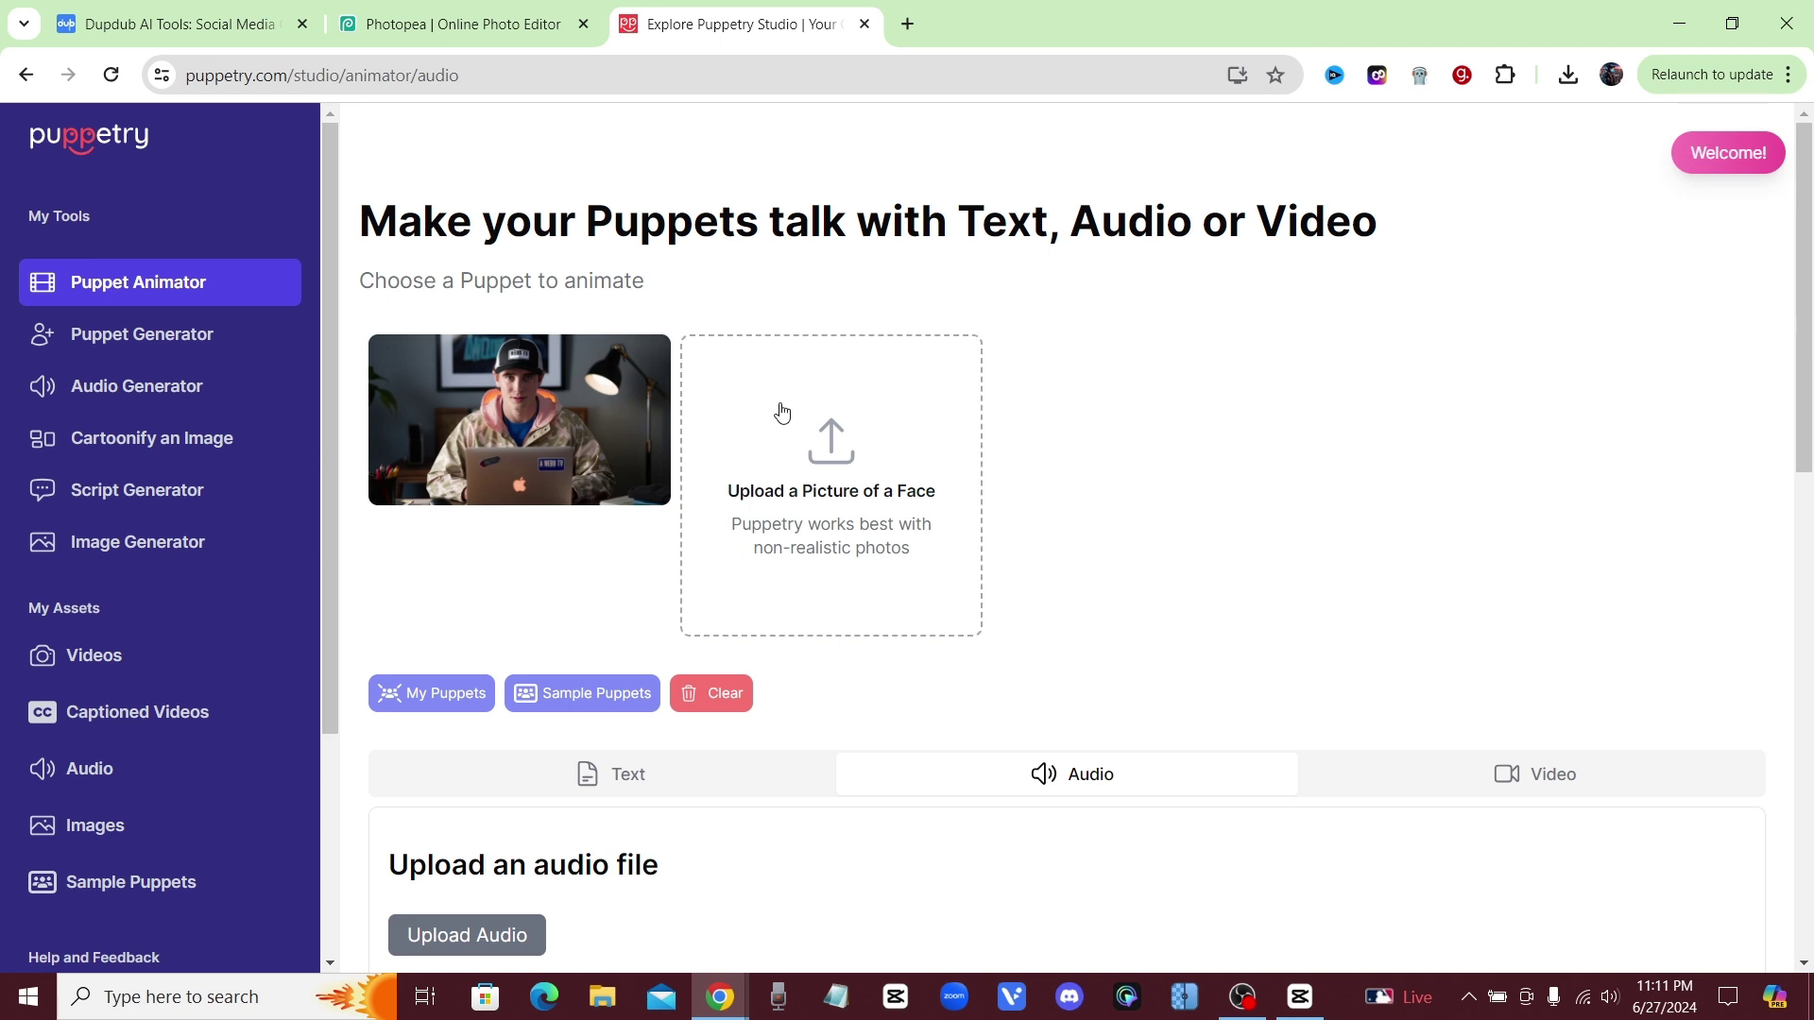
{"action": "scroll", "coordinate": [790, 417], "scroll_direction": "down", "scroll_amount": 10}
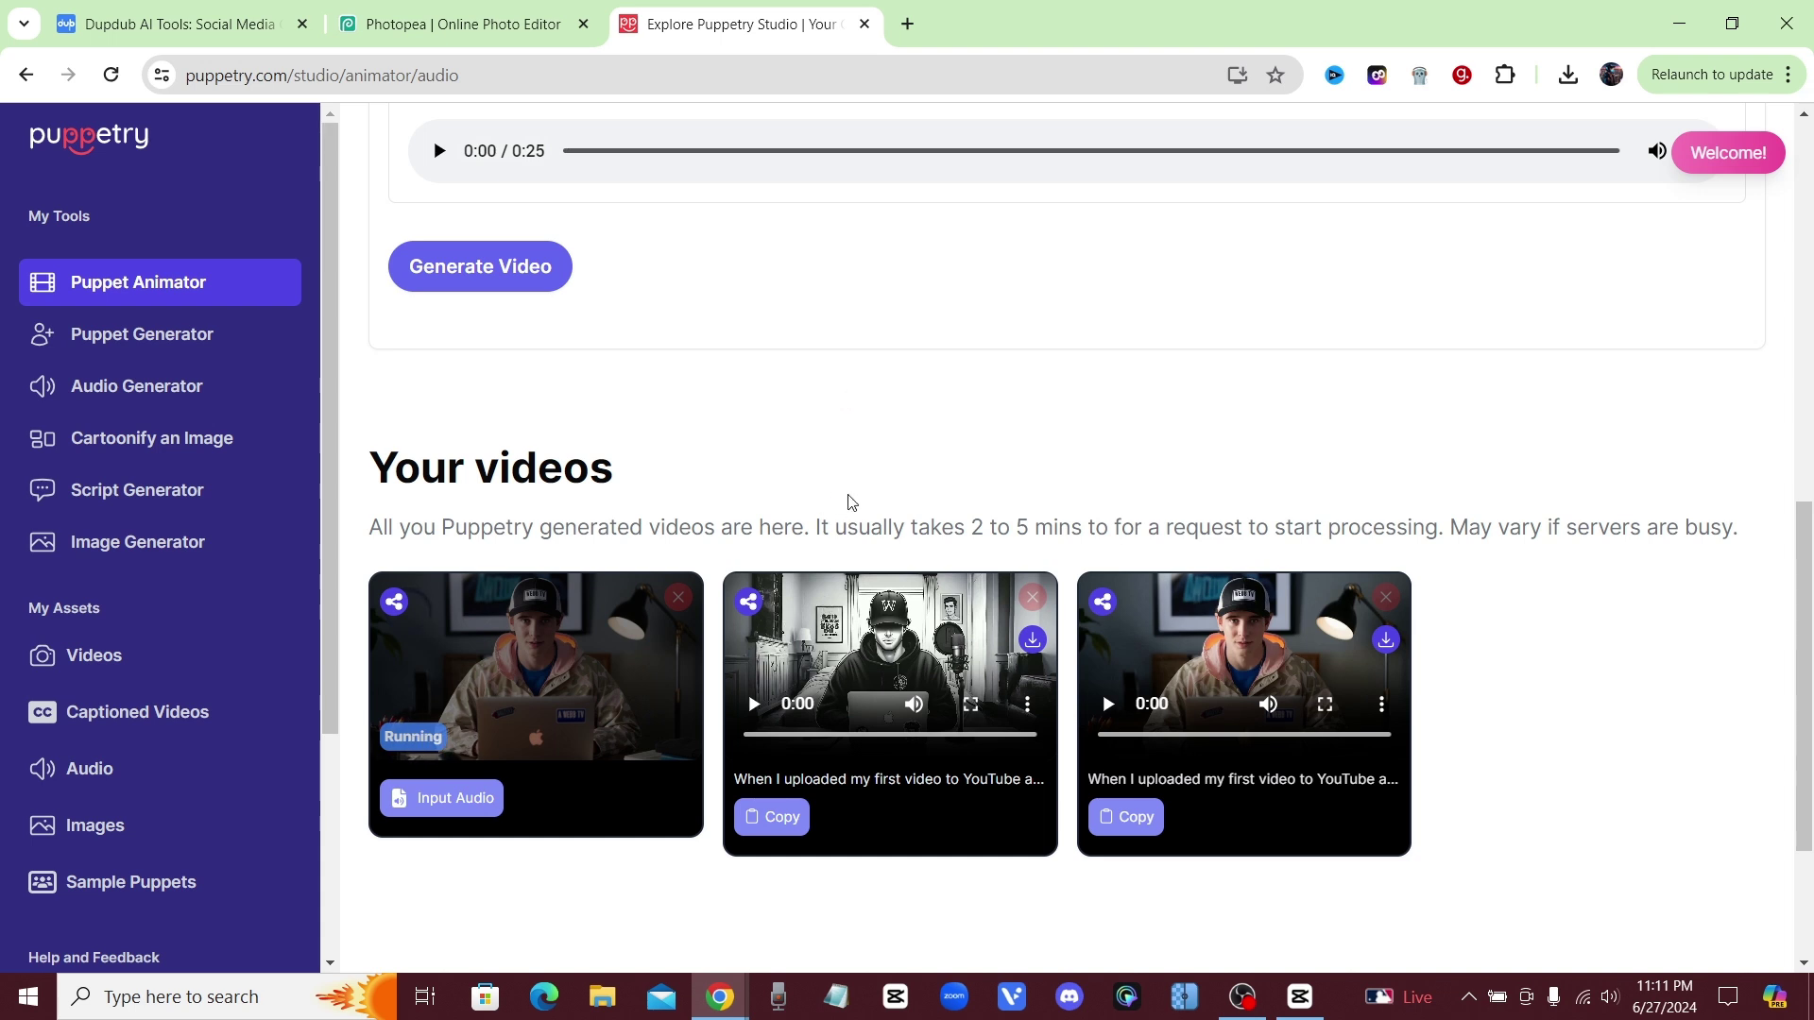
{"action": "scroll", "coordinate": [689, 489], "scroll_direction": "down", "scroll_amount": 3}
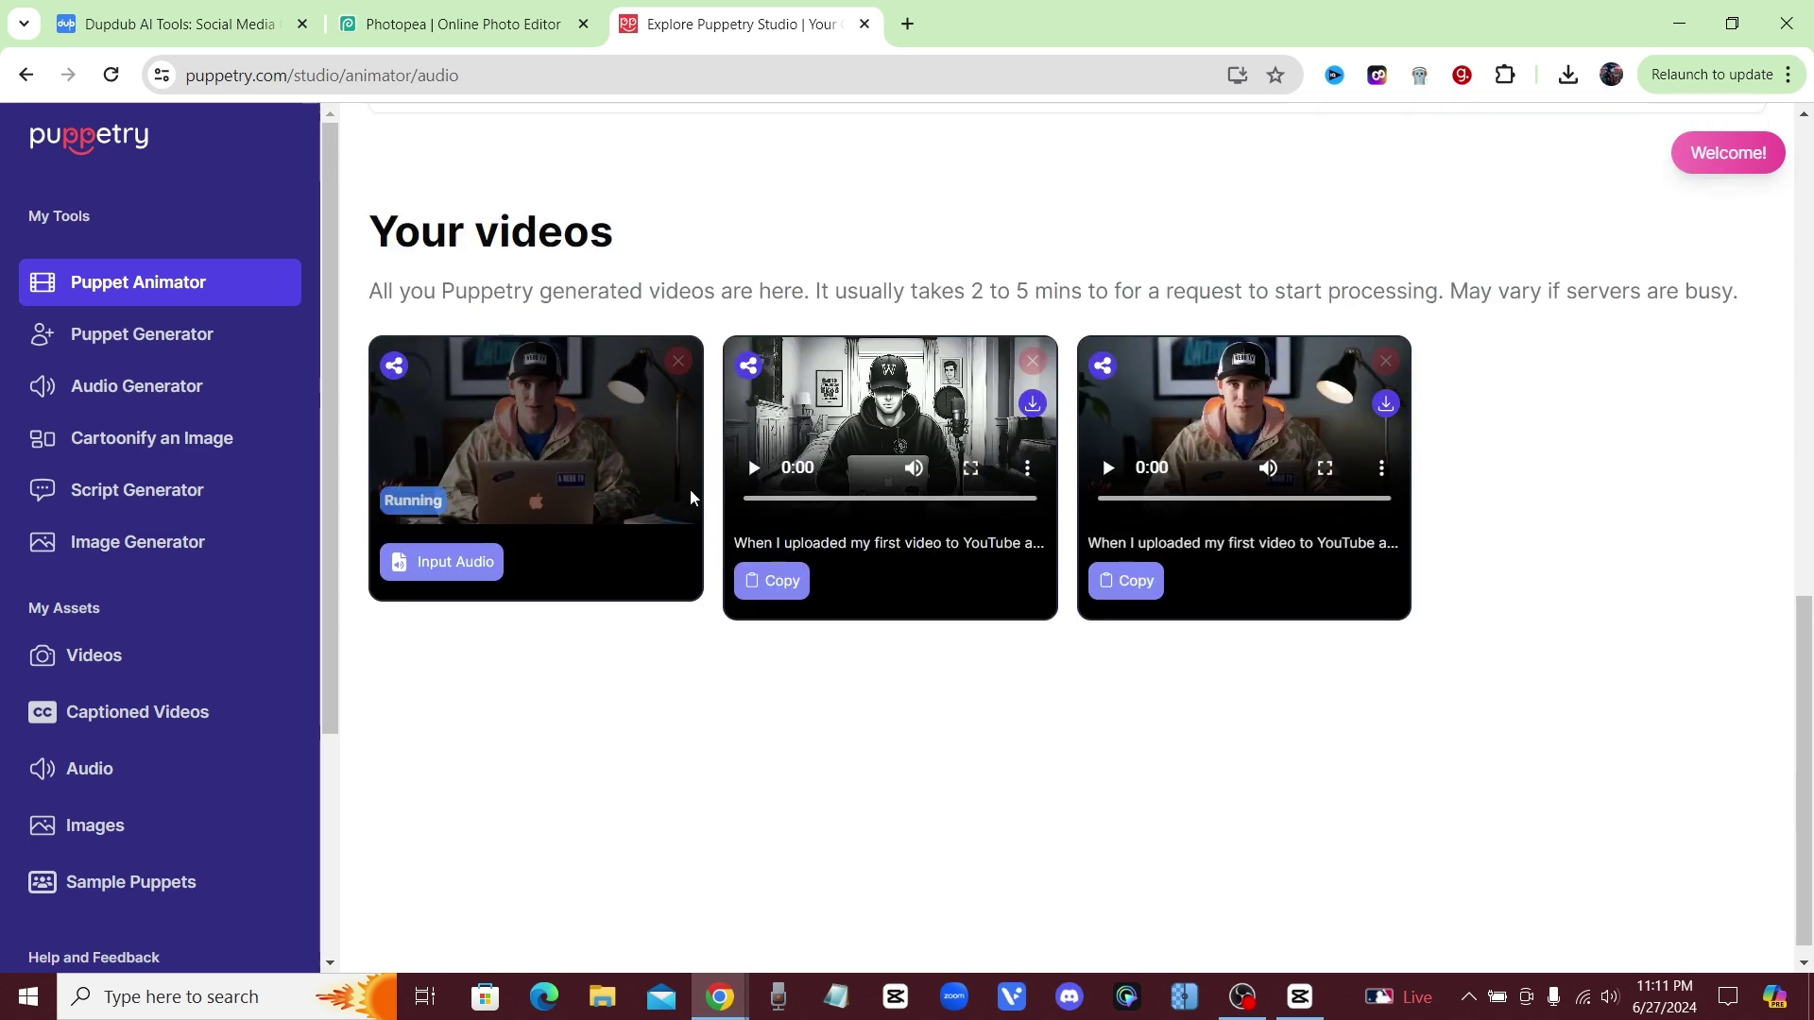
{"action": "scroll", "coordinate": [631, 526], "scroll_direction": "up", "scroll_amount": 3}
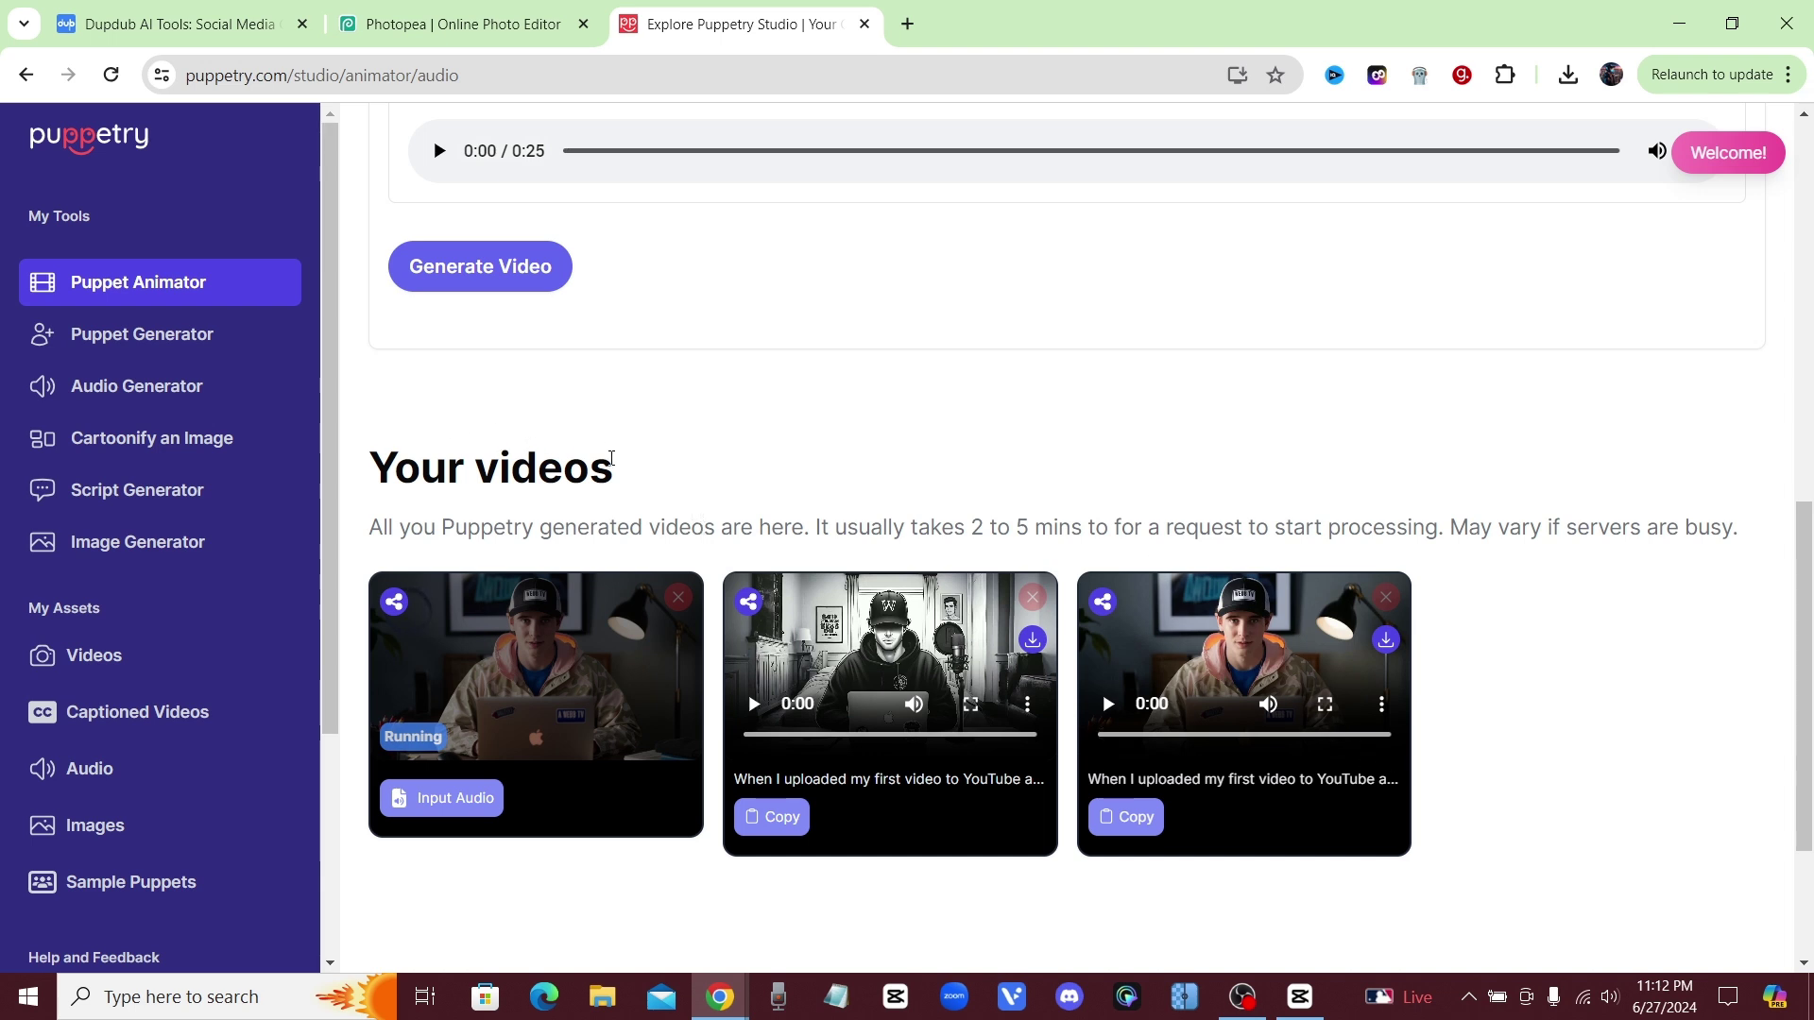
Switch to the DupDub home page and display its range of video, audio and text products
{"action": "left_click", "coordinate": [197, 28]}
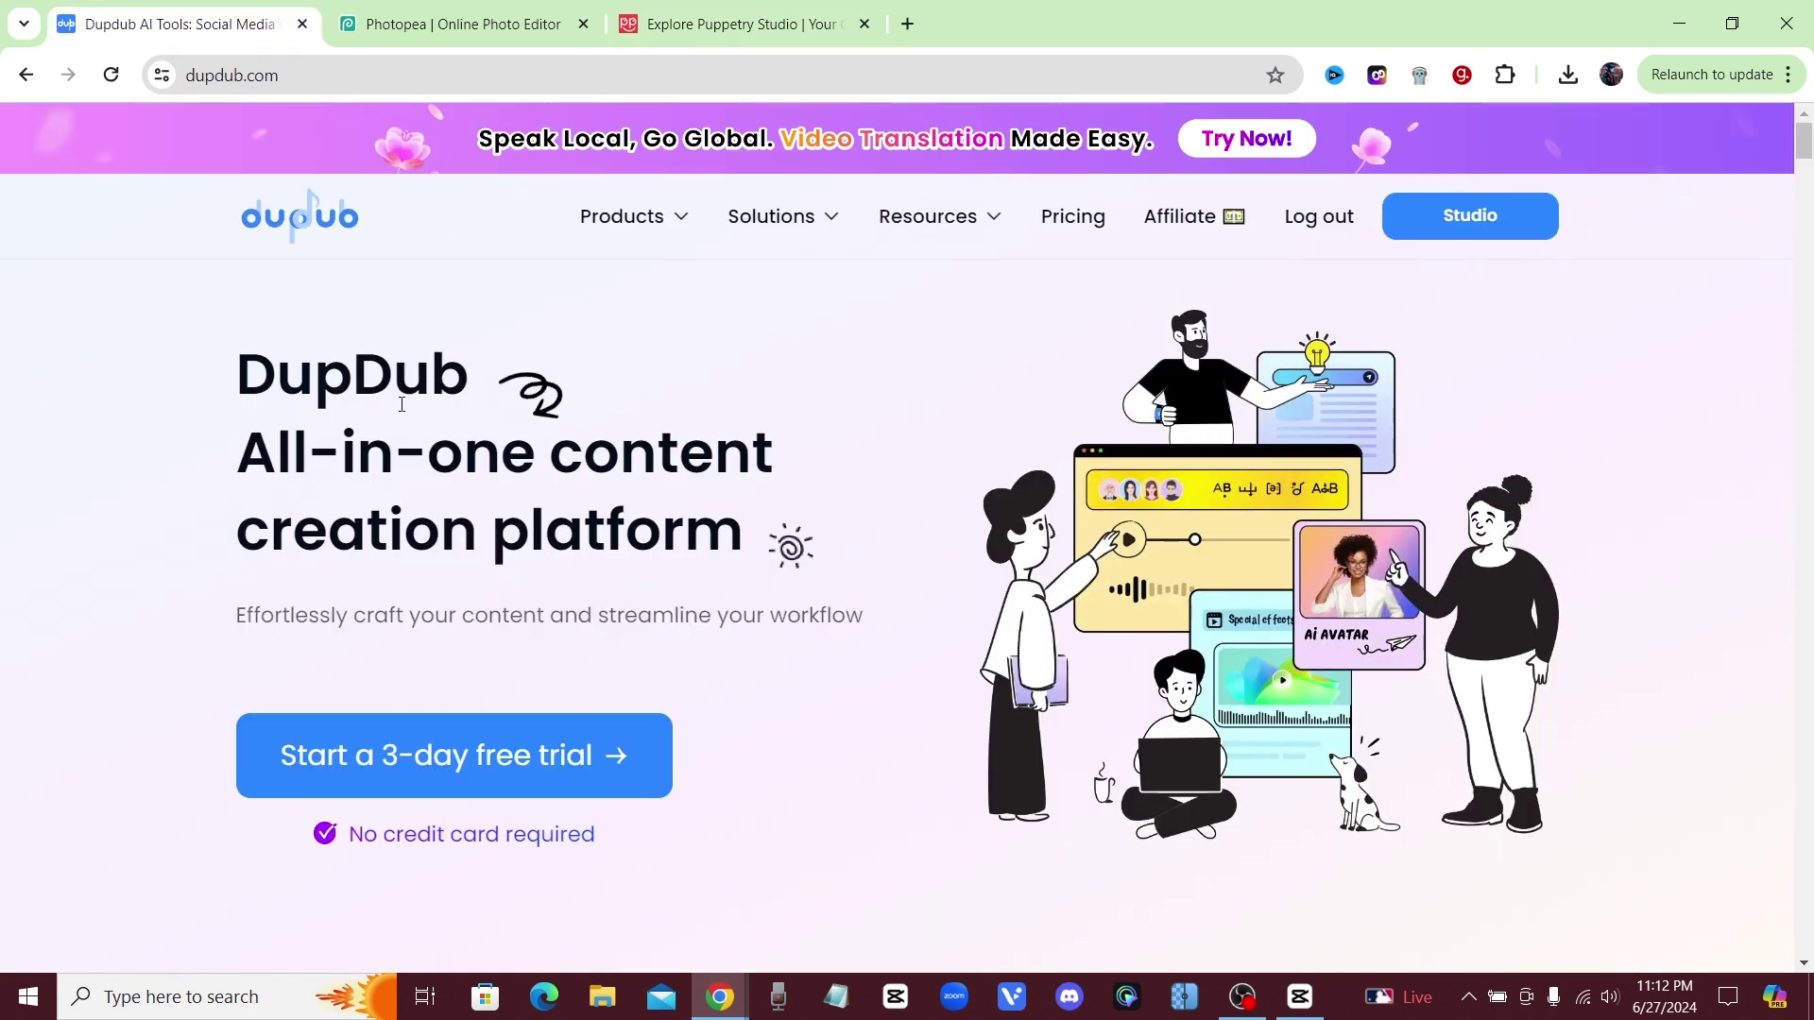
{"action": "left_click", "coordinate": [716, 13]}
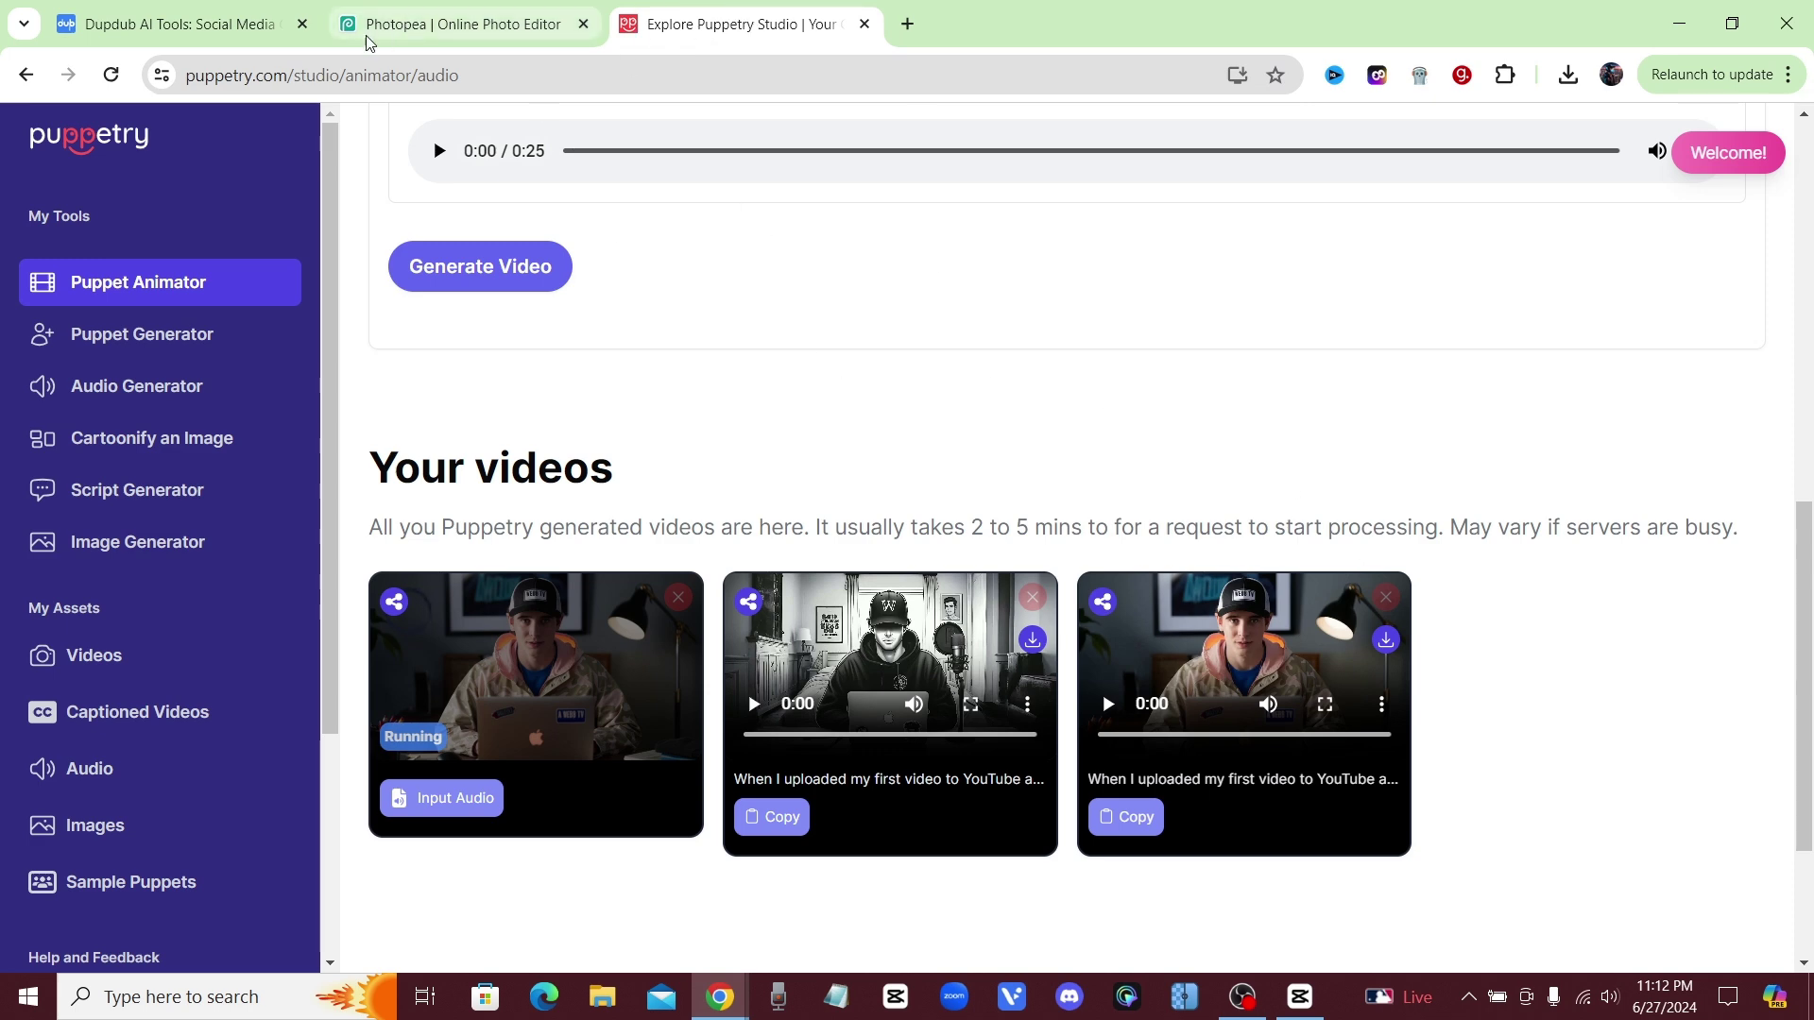
{"action": "left_click", "coordinate": [163, 19]}
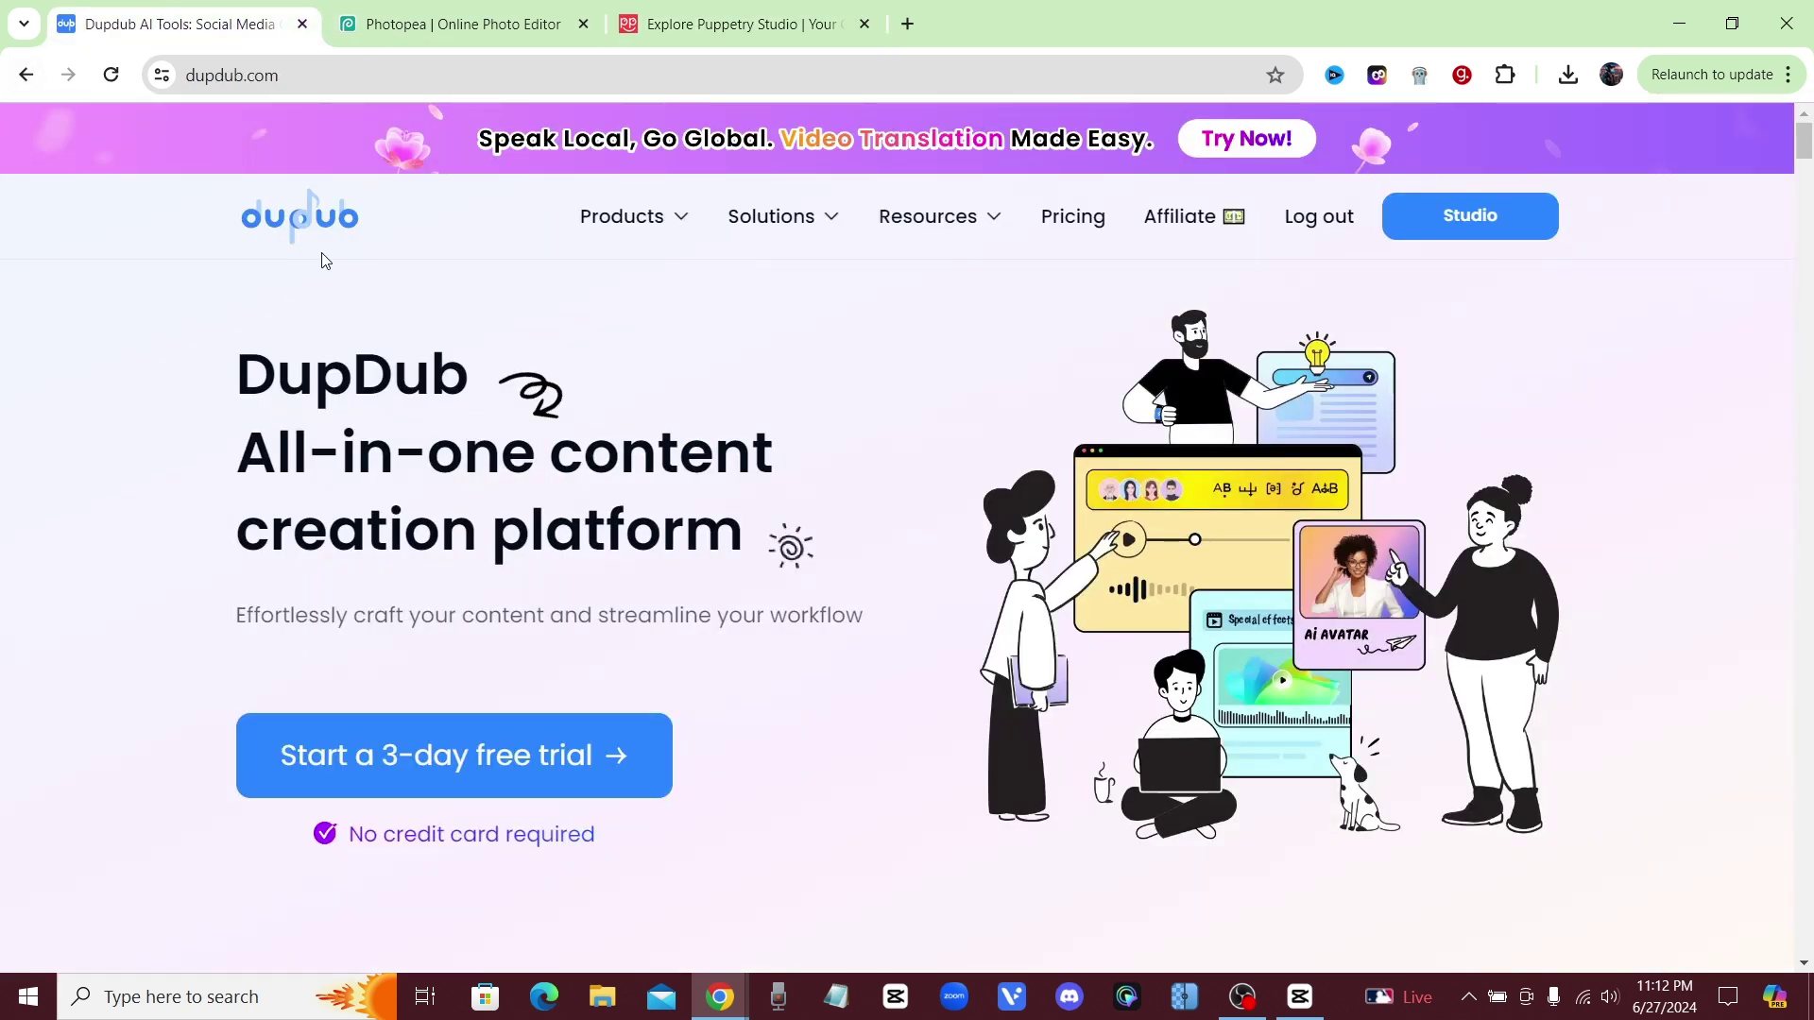
{"action": "mouse_move", "coordinate": [567, 229]}
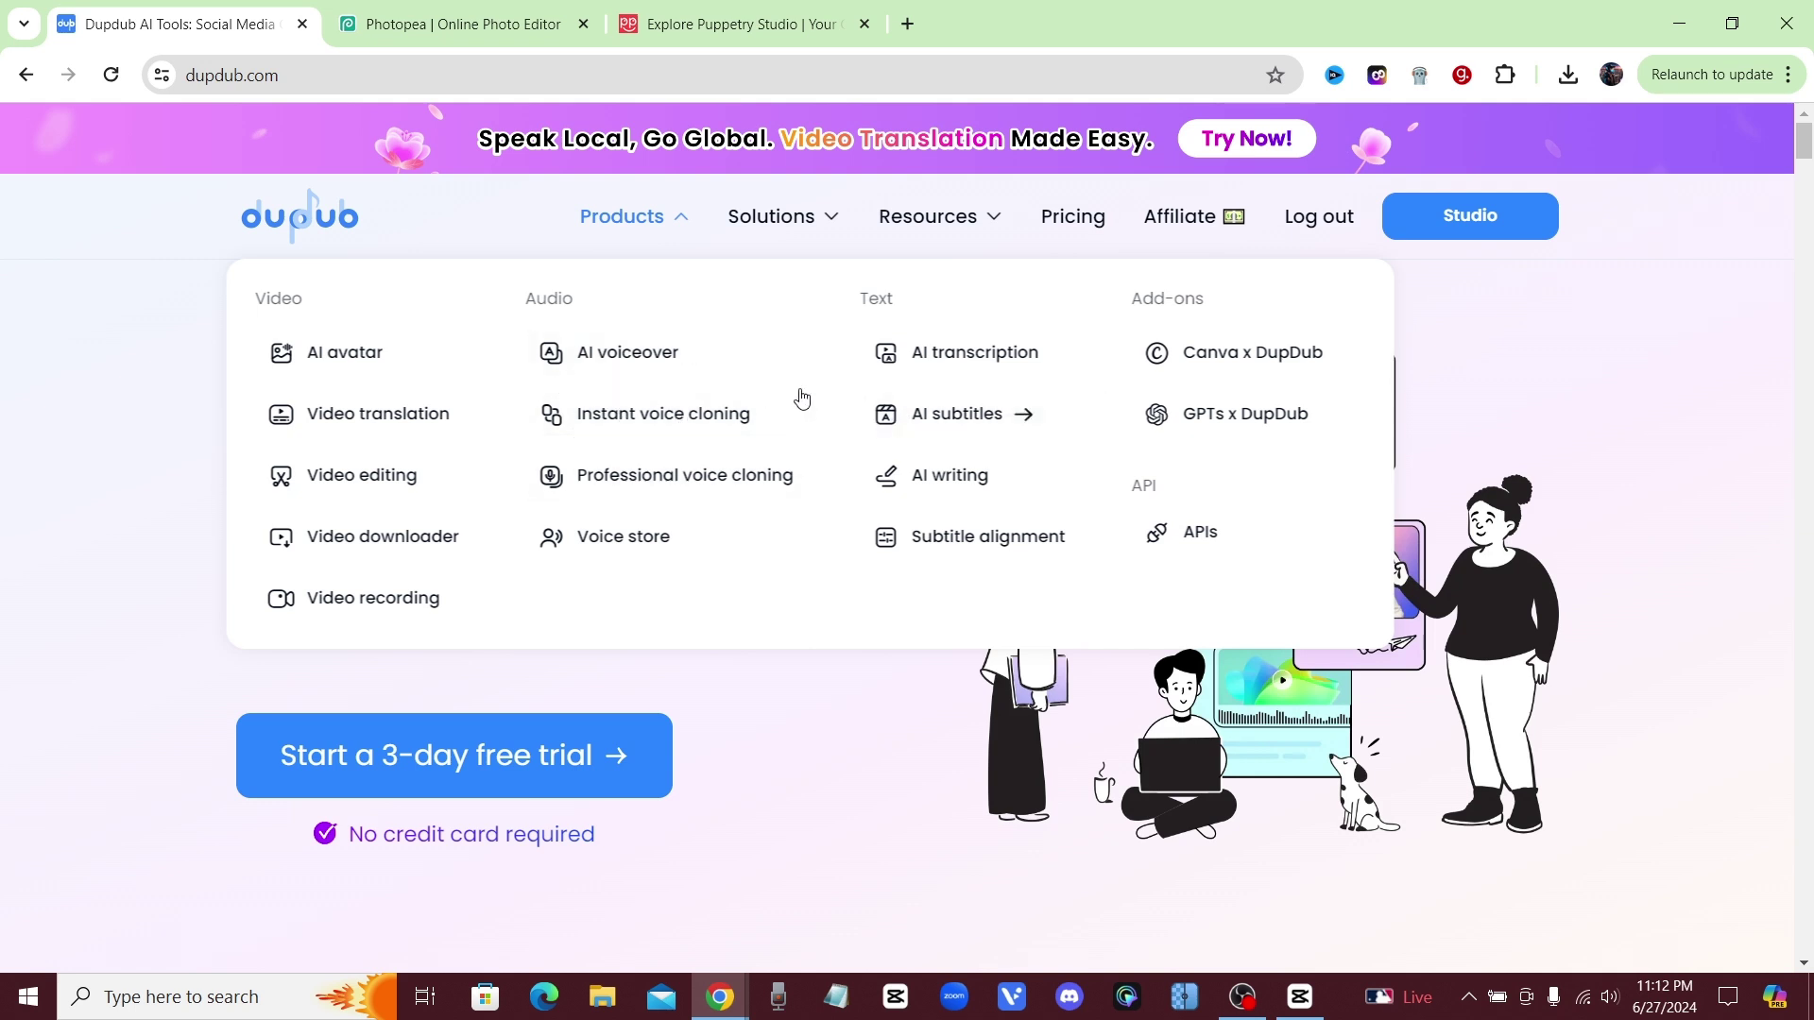
Display DupDub's range of solutions and open its pricing page to compare the annual prices of the four plans
{"action": "mouse_move", "coordinate": [806, 226]}
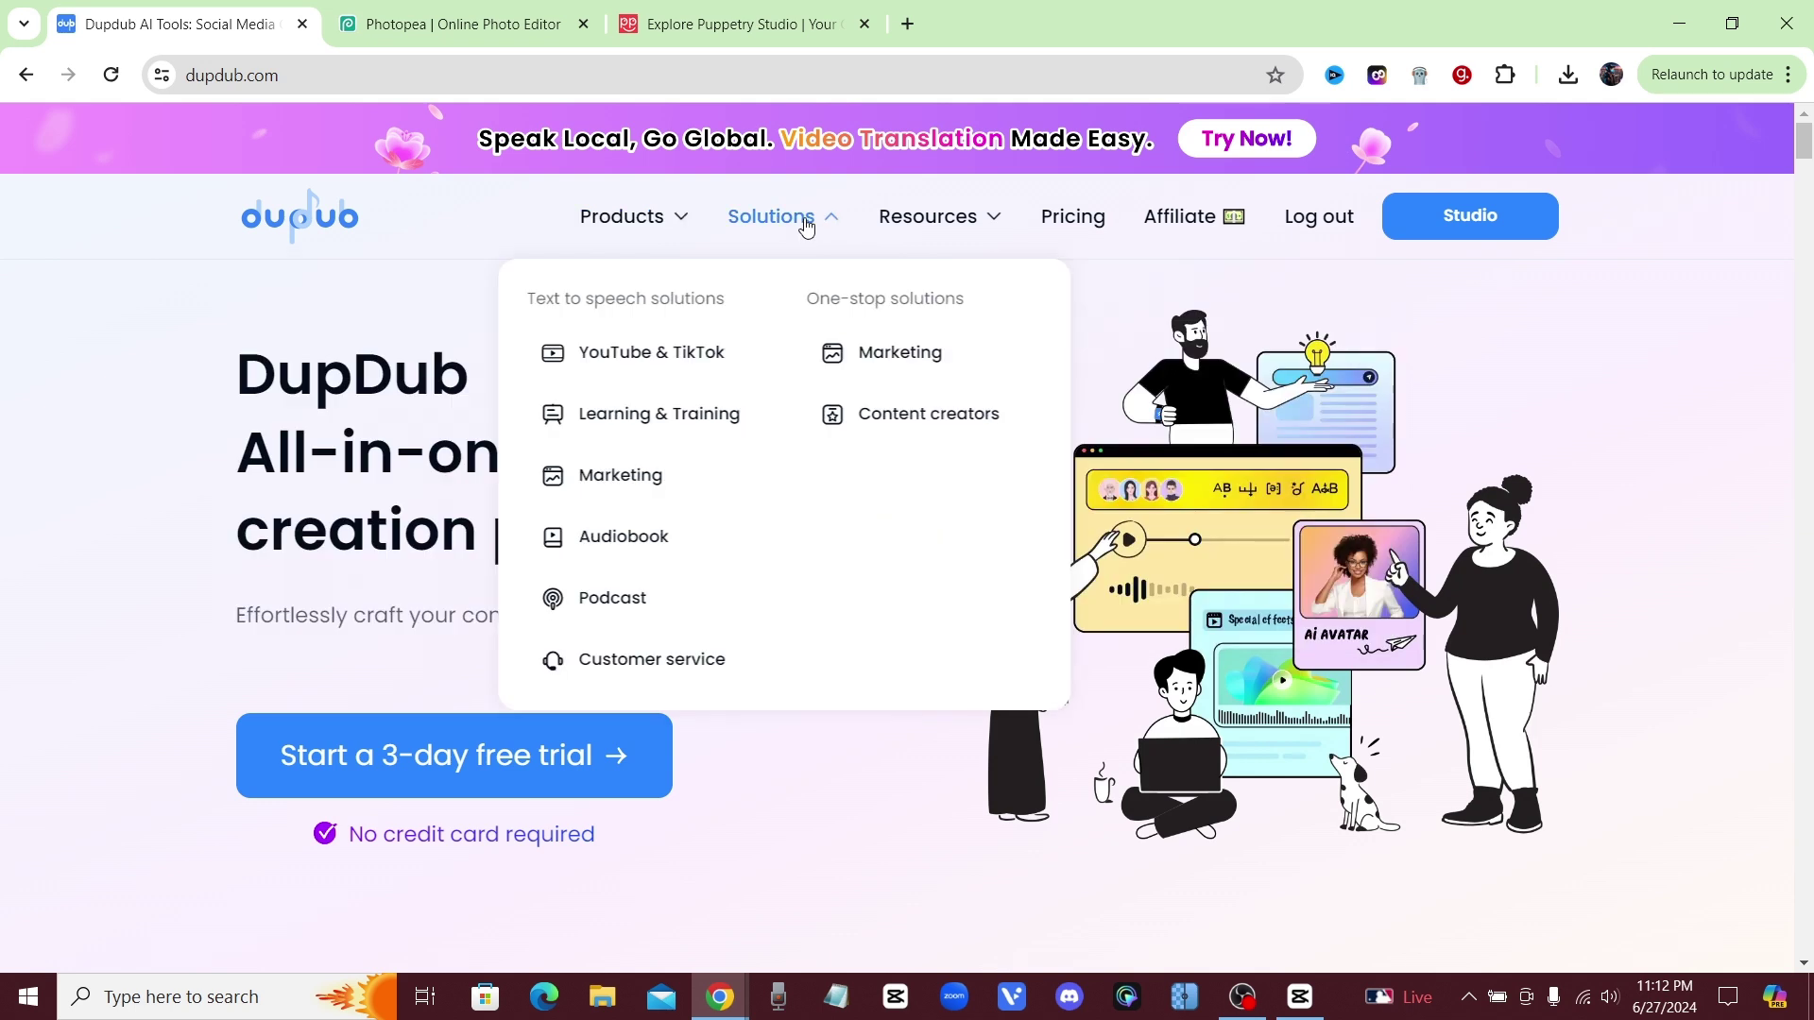
{"action": "left_click", "coordinate": [1080, 219]}
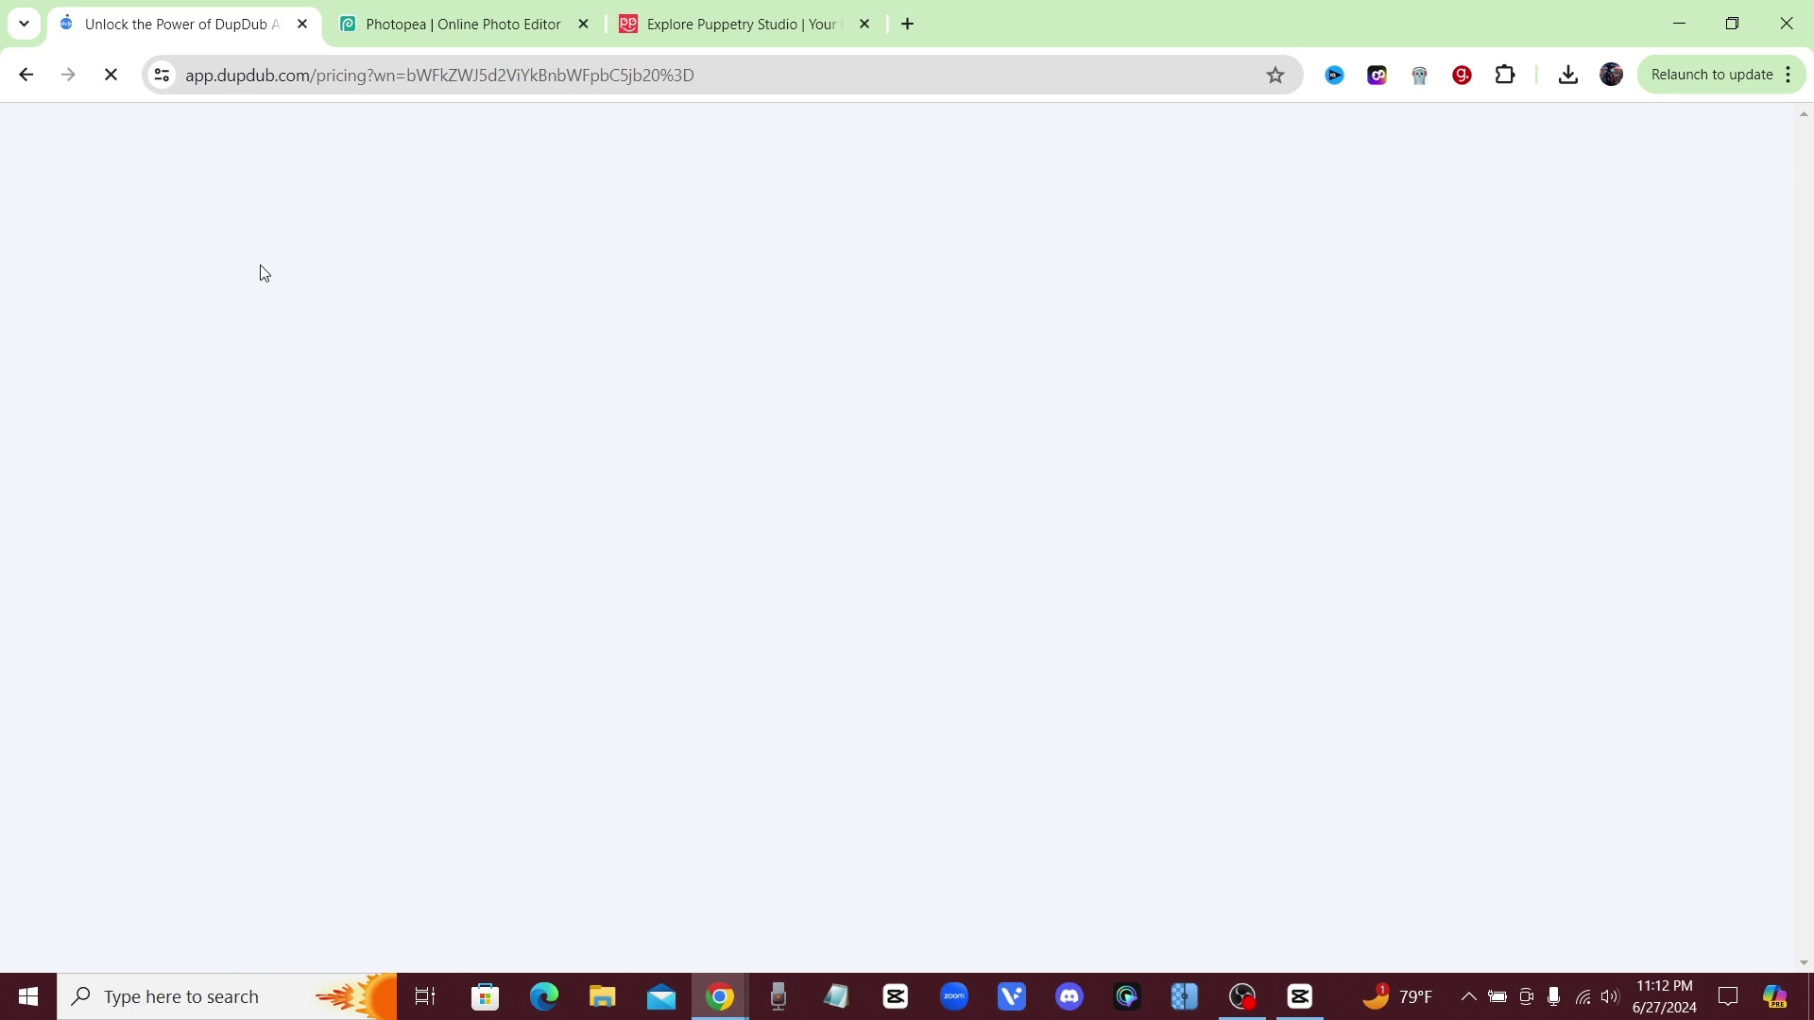
{"action": "scroll", "coordinate": [620, 514], "scroll_direction": "down", "scroll_amount": 5}
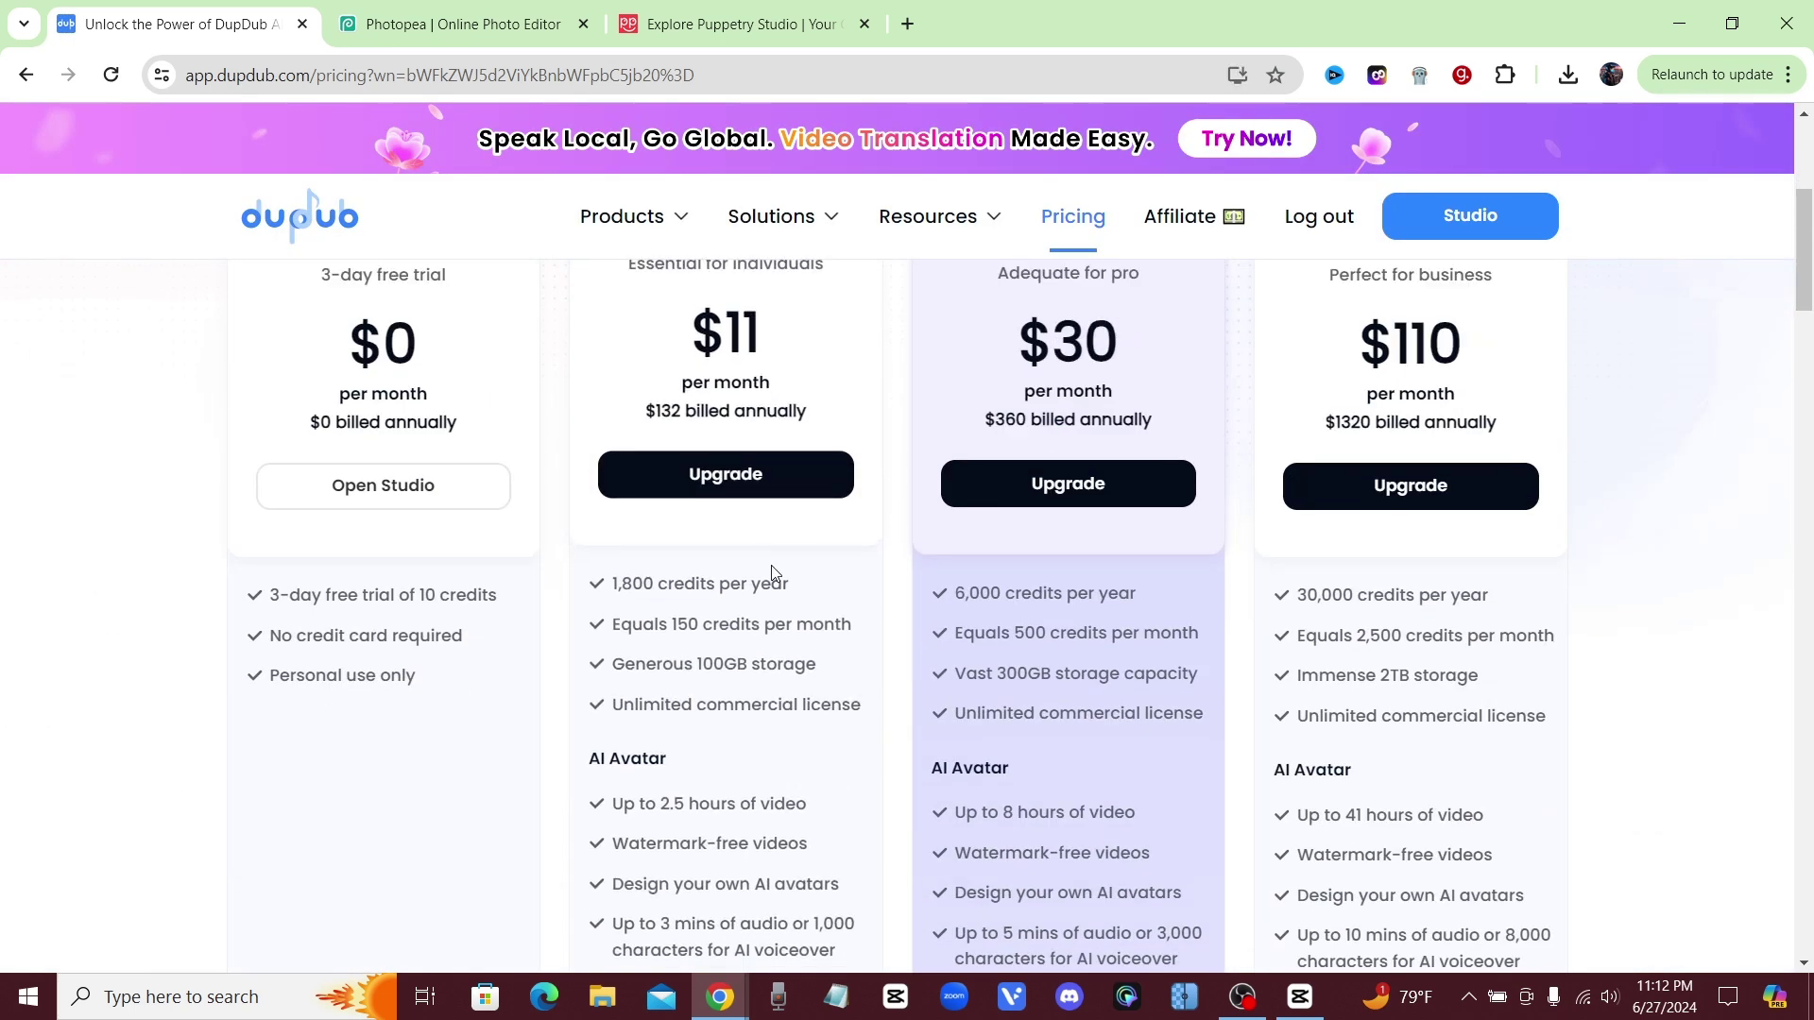
{"action": "scroll", "coordinate": [887, 640], "scroll_direction": "down", "scroll_amount": 3}
{"action": "scroll", "coordinate": [886, 640], "scroll_direction": "up", "scroll_amount": 5}
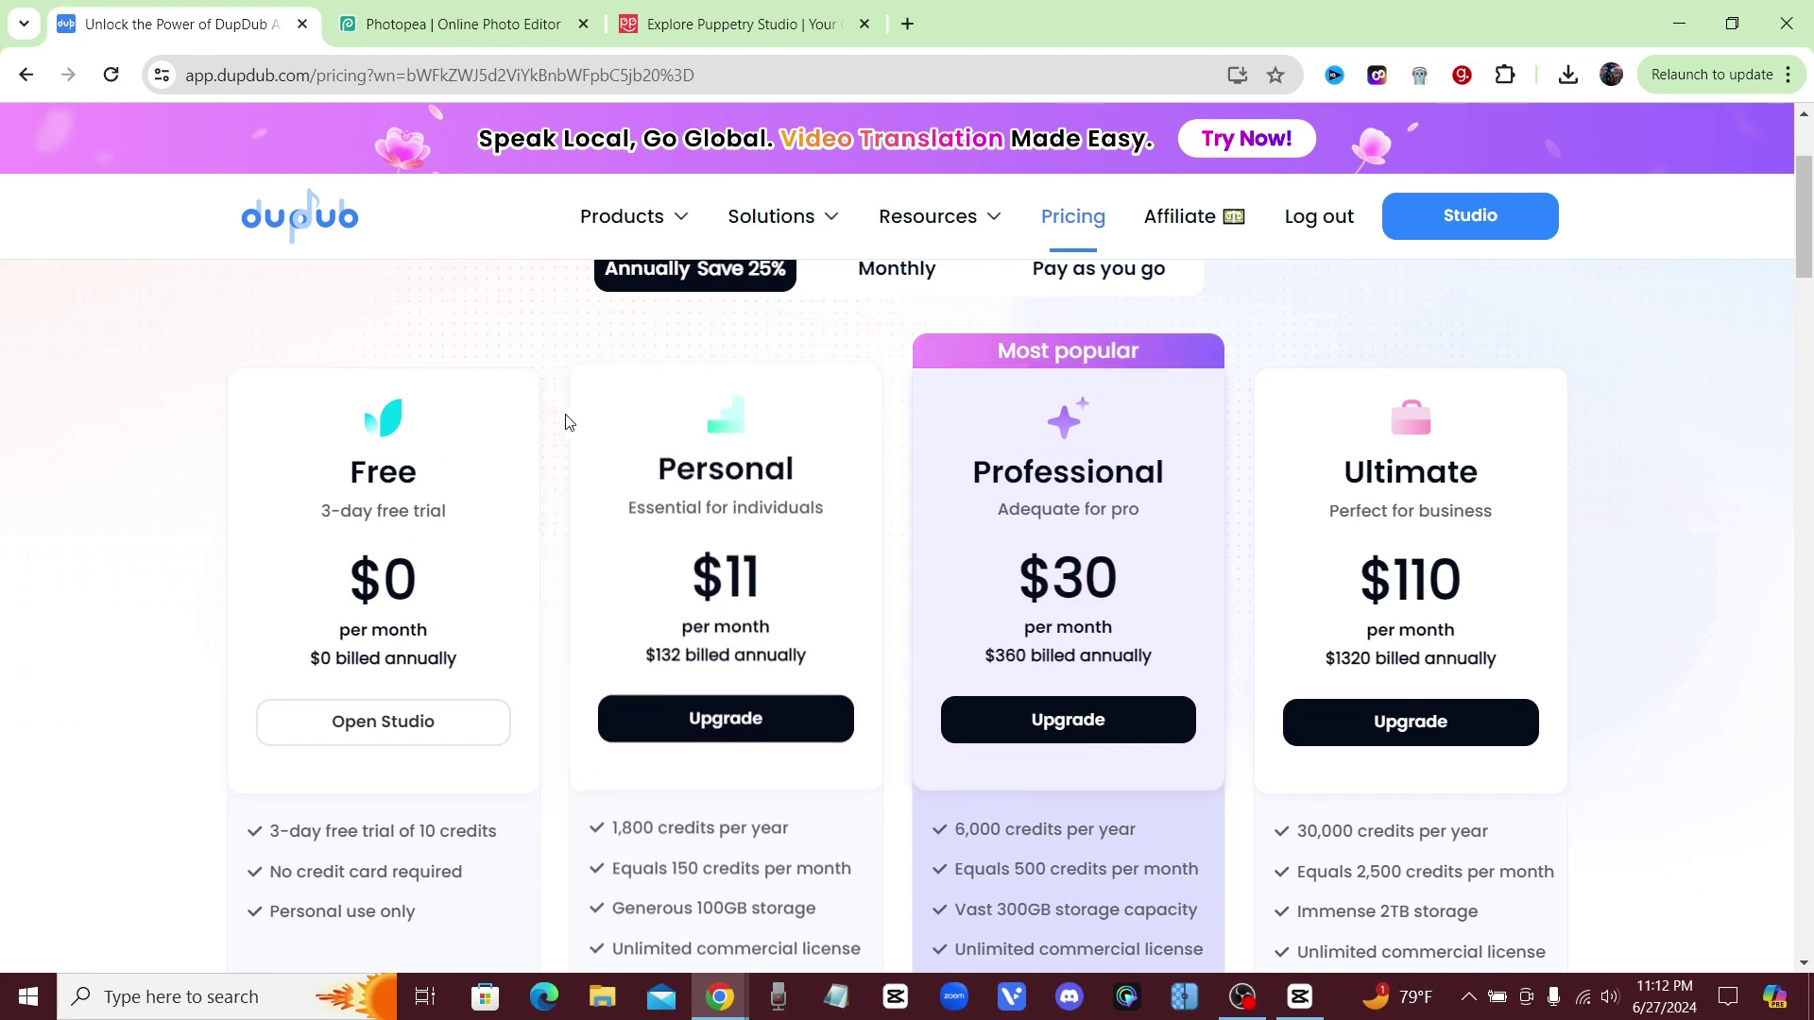
{"action": "scroll", "coordinate": [886, 636], "scroll_direction": "up", "scroll_amount": 1}
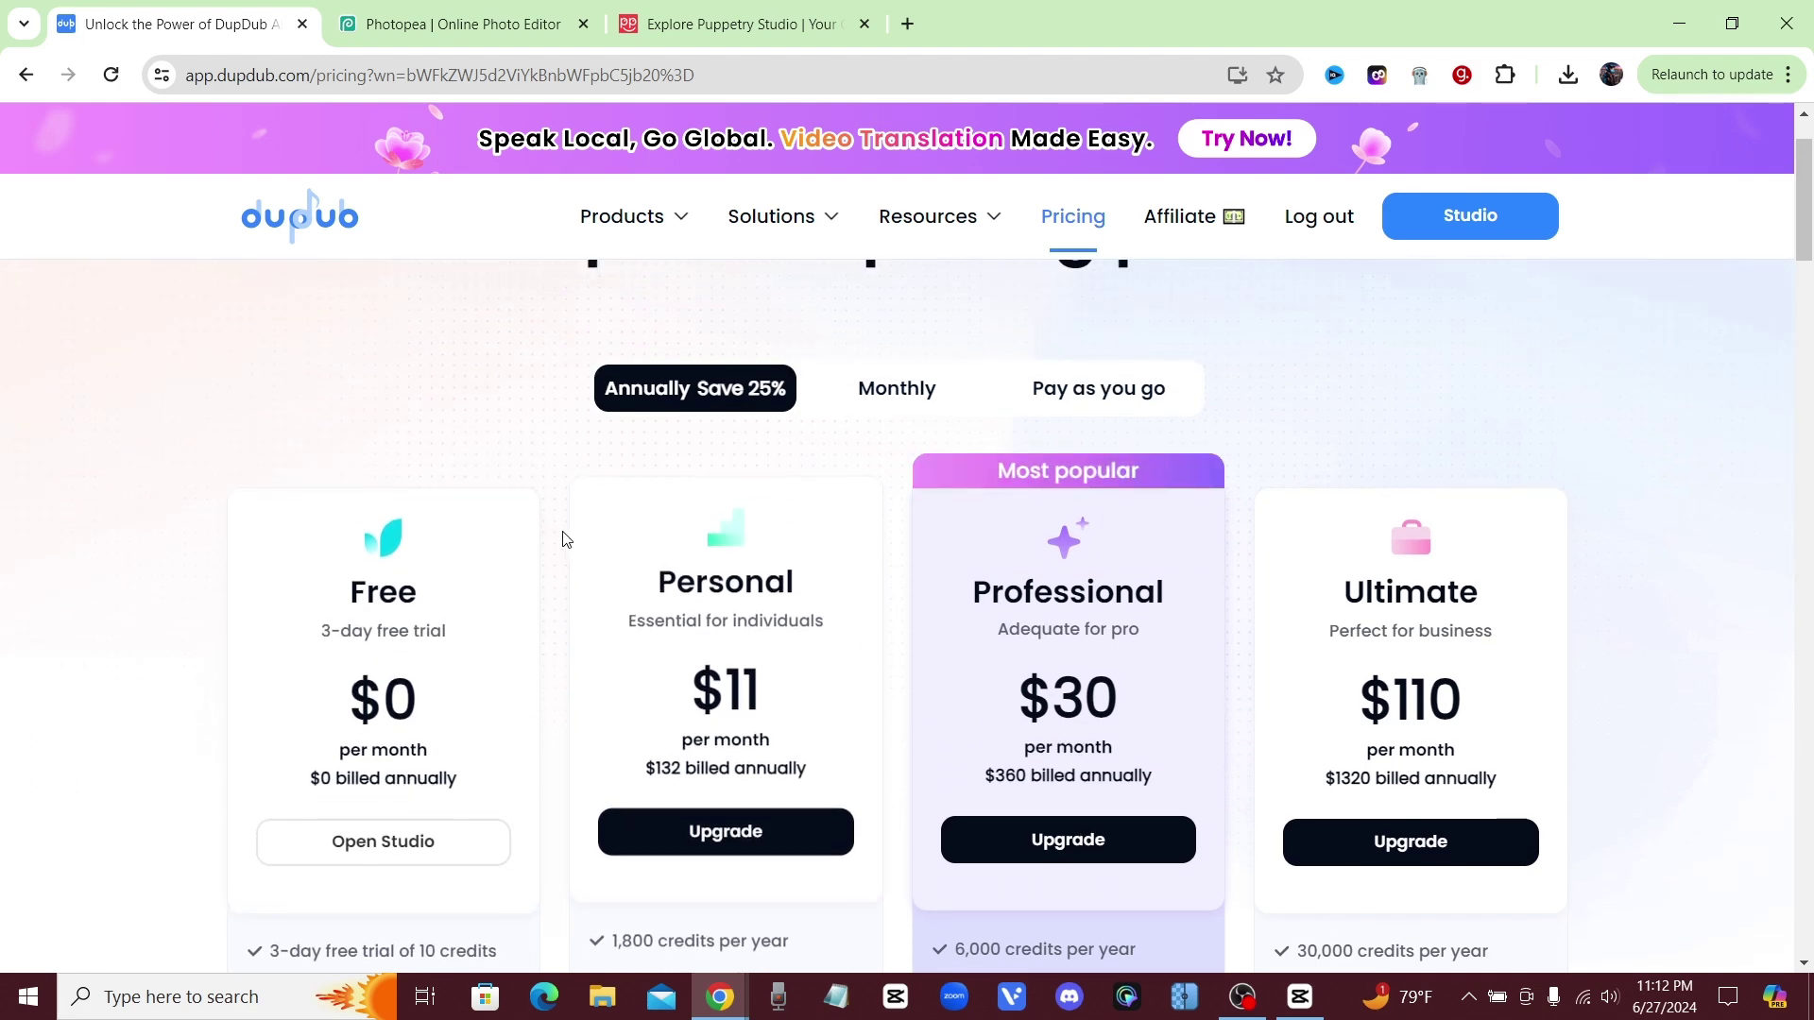
{"action": "scroll", "coordinate": [565, 530], "scroll_direction": "up", "scroll_amount": 1}
{"action": "scroll", "coordinate": [262, 445], "scroll_direction": "down", "scroll_amount": 3}
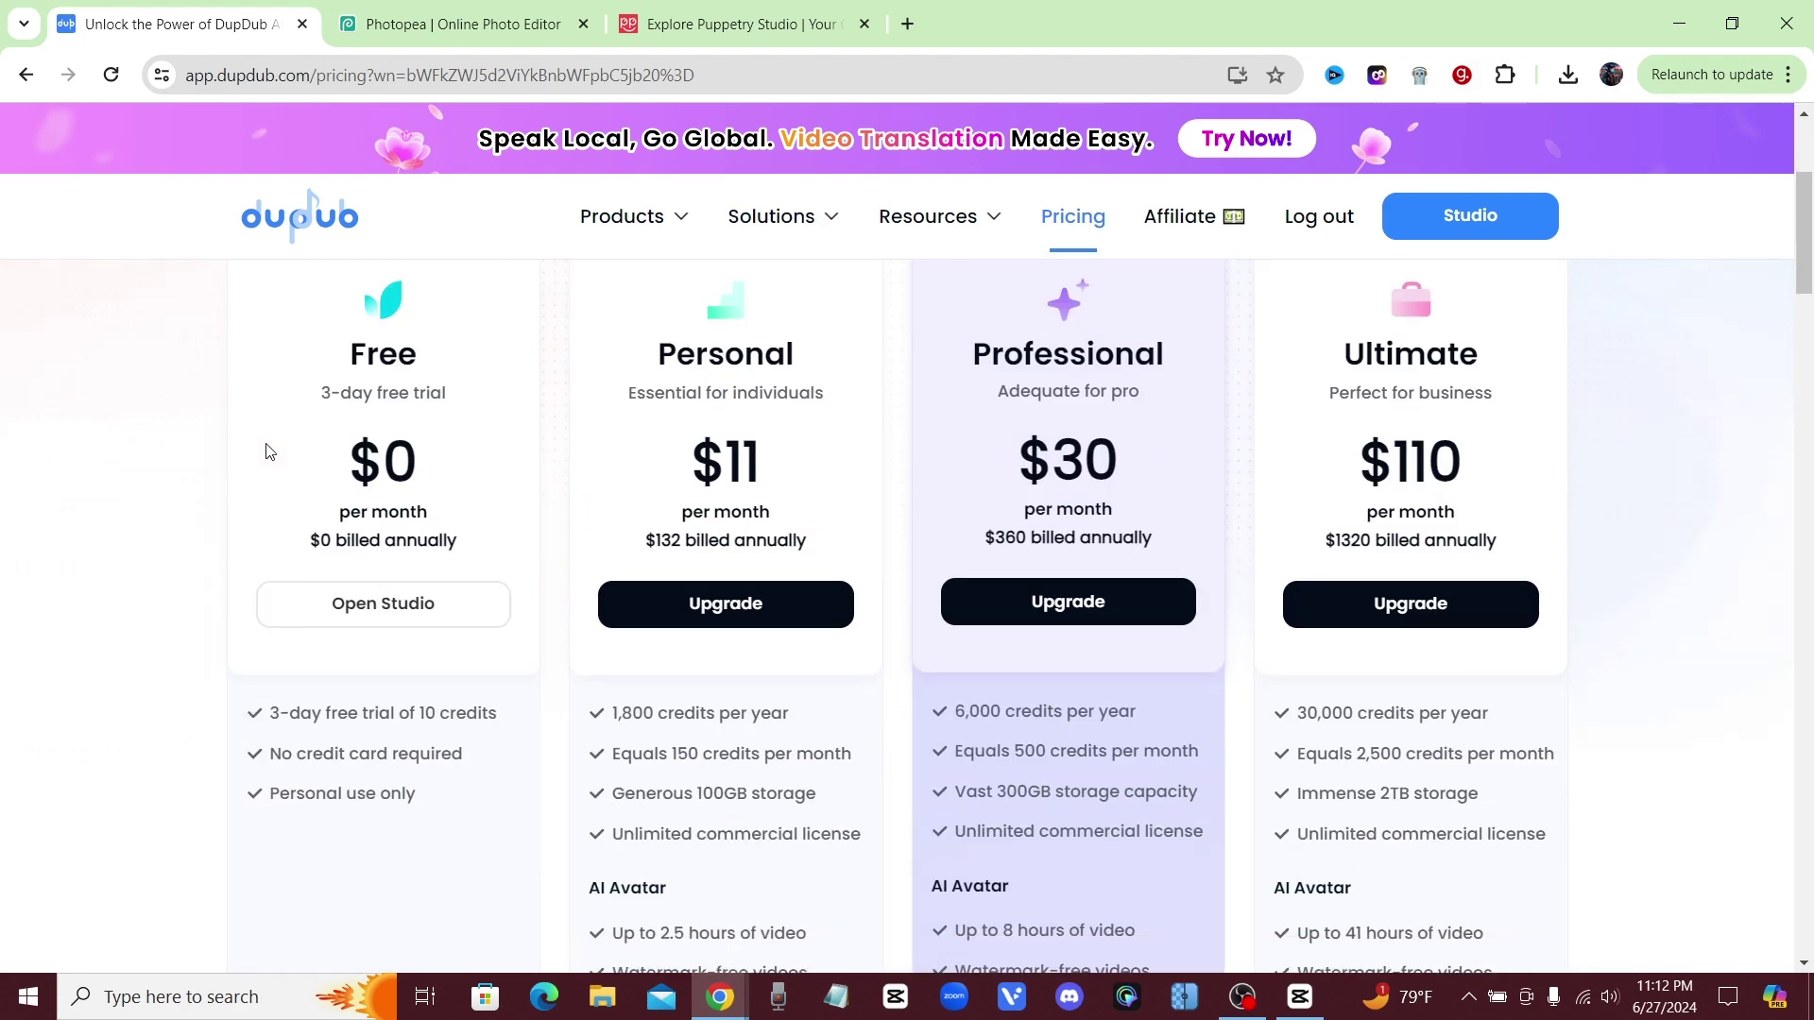
{"action": "scroll", "coordinate": [835, 454], "scroll_direction": "up", "scroll_amount": 3}
{"action": "mouse_move", "coordinate": [622, 217]}
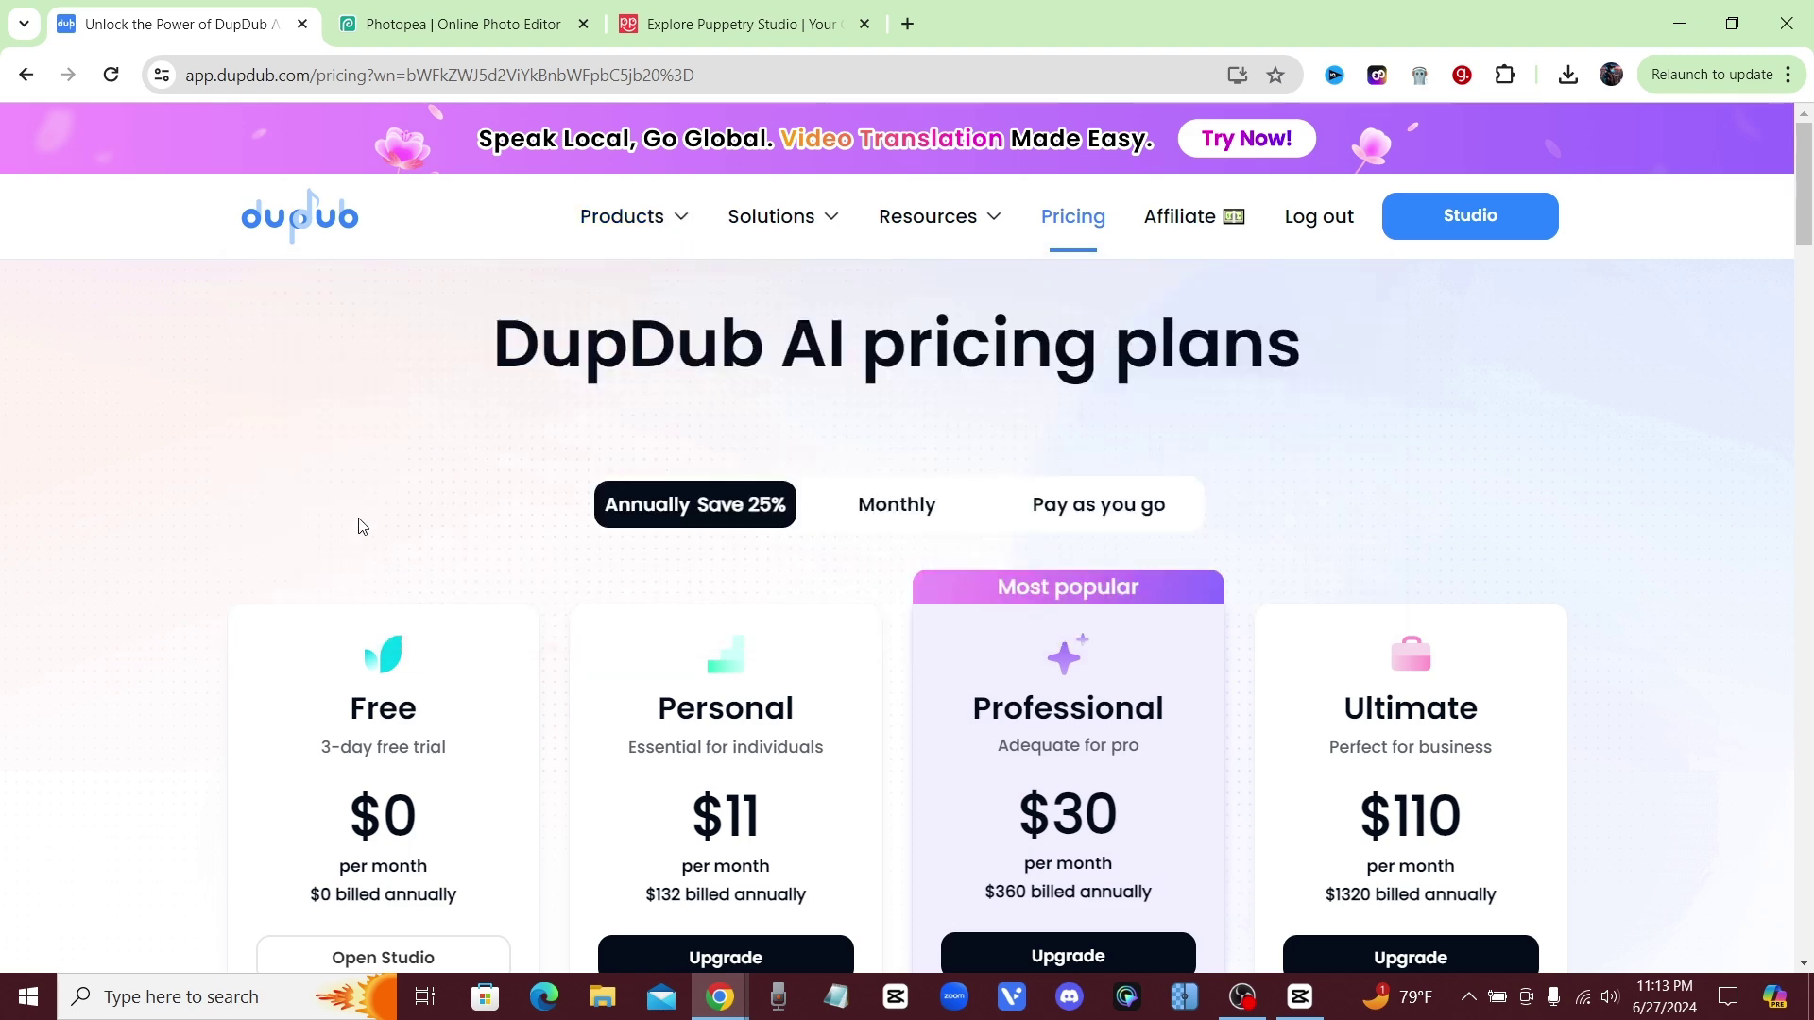
Examine the features included in DupDub's Free and Personal plans, from credits and AI avatar to video translation and AI tools
{"action": "scroll", "coordinate": [359, 529], "scroll_direction": "down", "scroll_amount": 5}
{"action": "right_click", "coordinate": [361, 546]}
{"action": "left_click_drag", "start_coordinate": [359, 546], "coordinate": [366, 546]}
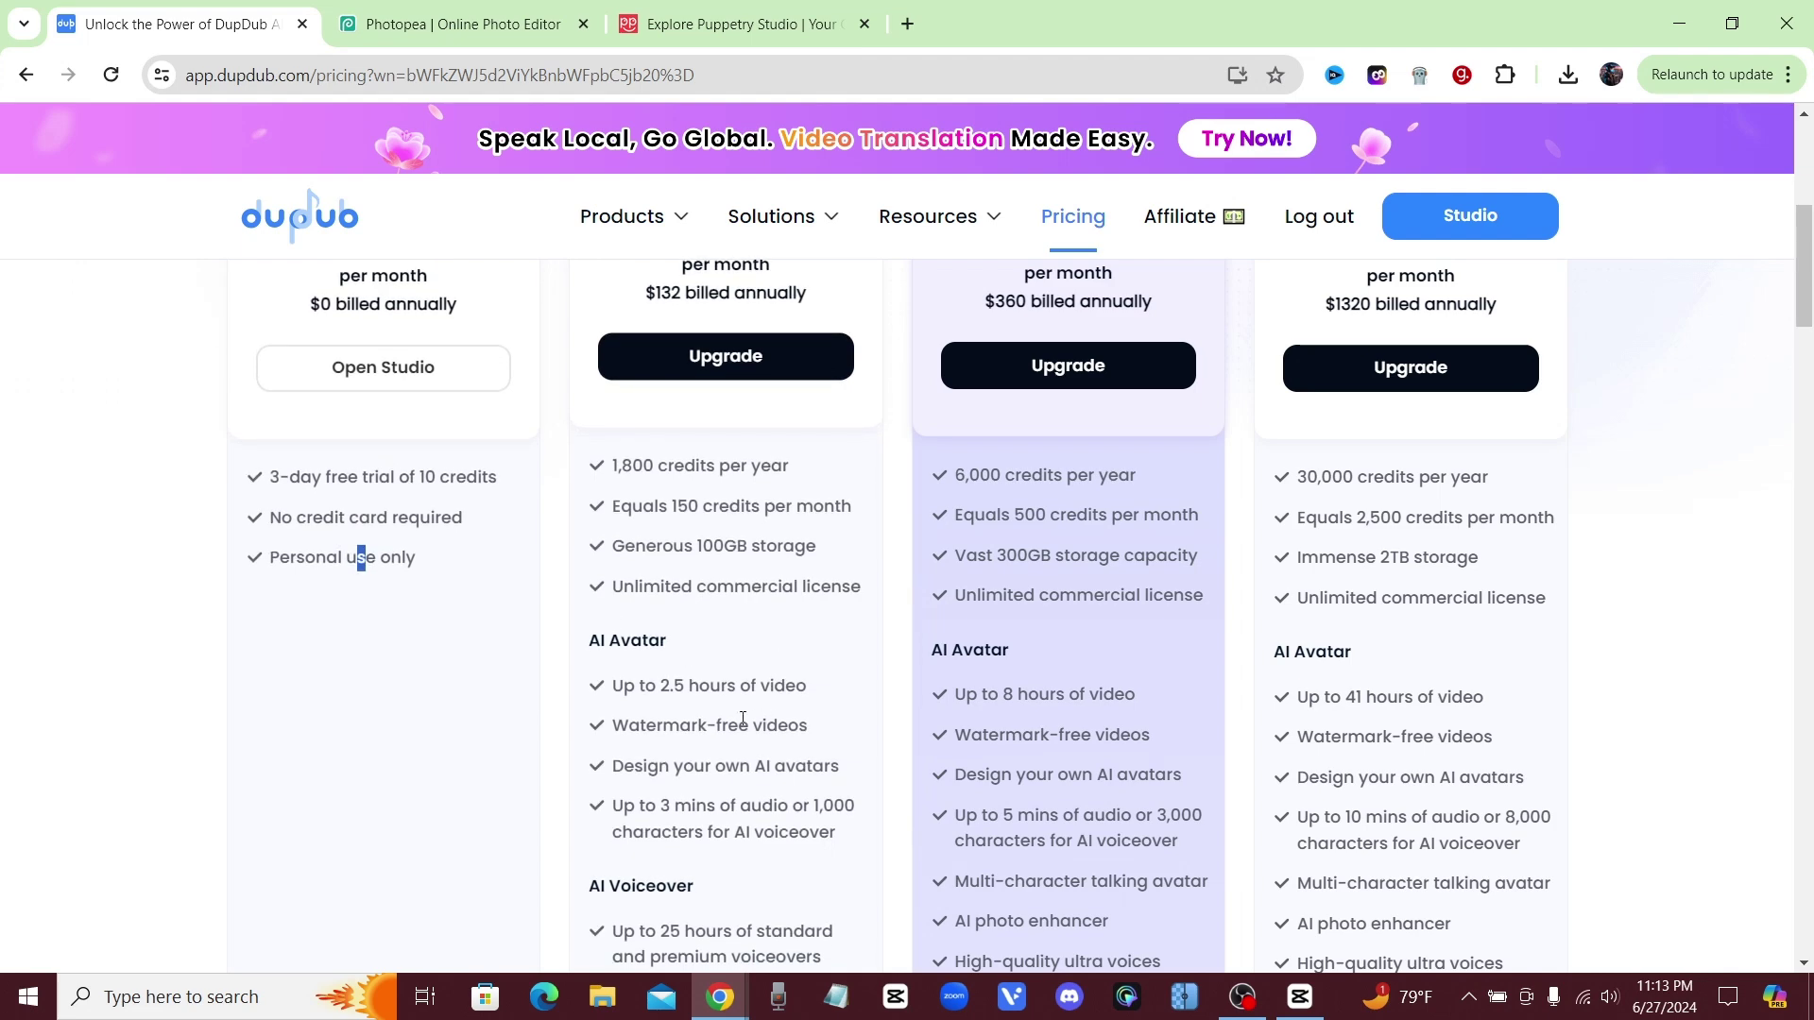
{"action": "scroll", "coordinate": [726, 717], "scroll_direction": "down", "scroll_amount": 2}
{"action": "scroll", "coordinate": [743, 485], "scroll_direction": "up", "scroll_amount": 6}
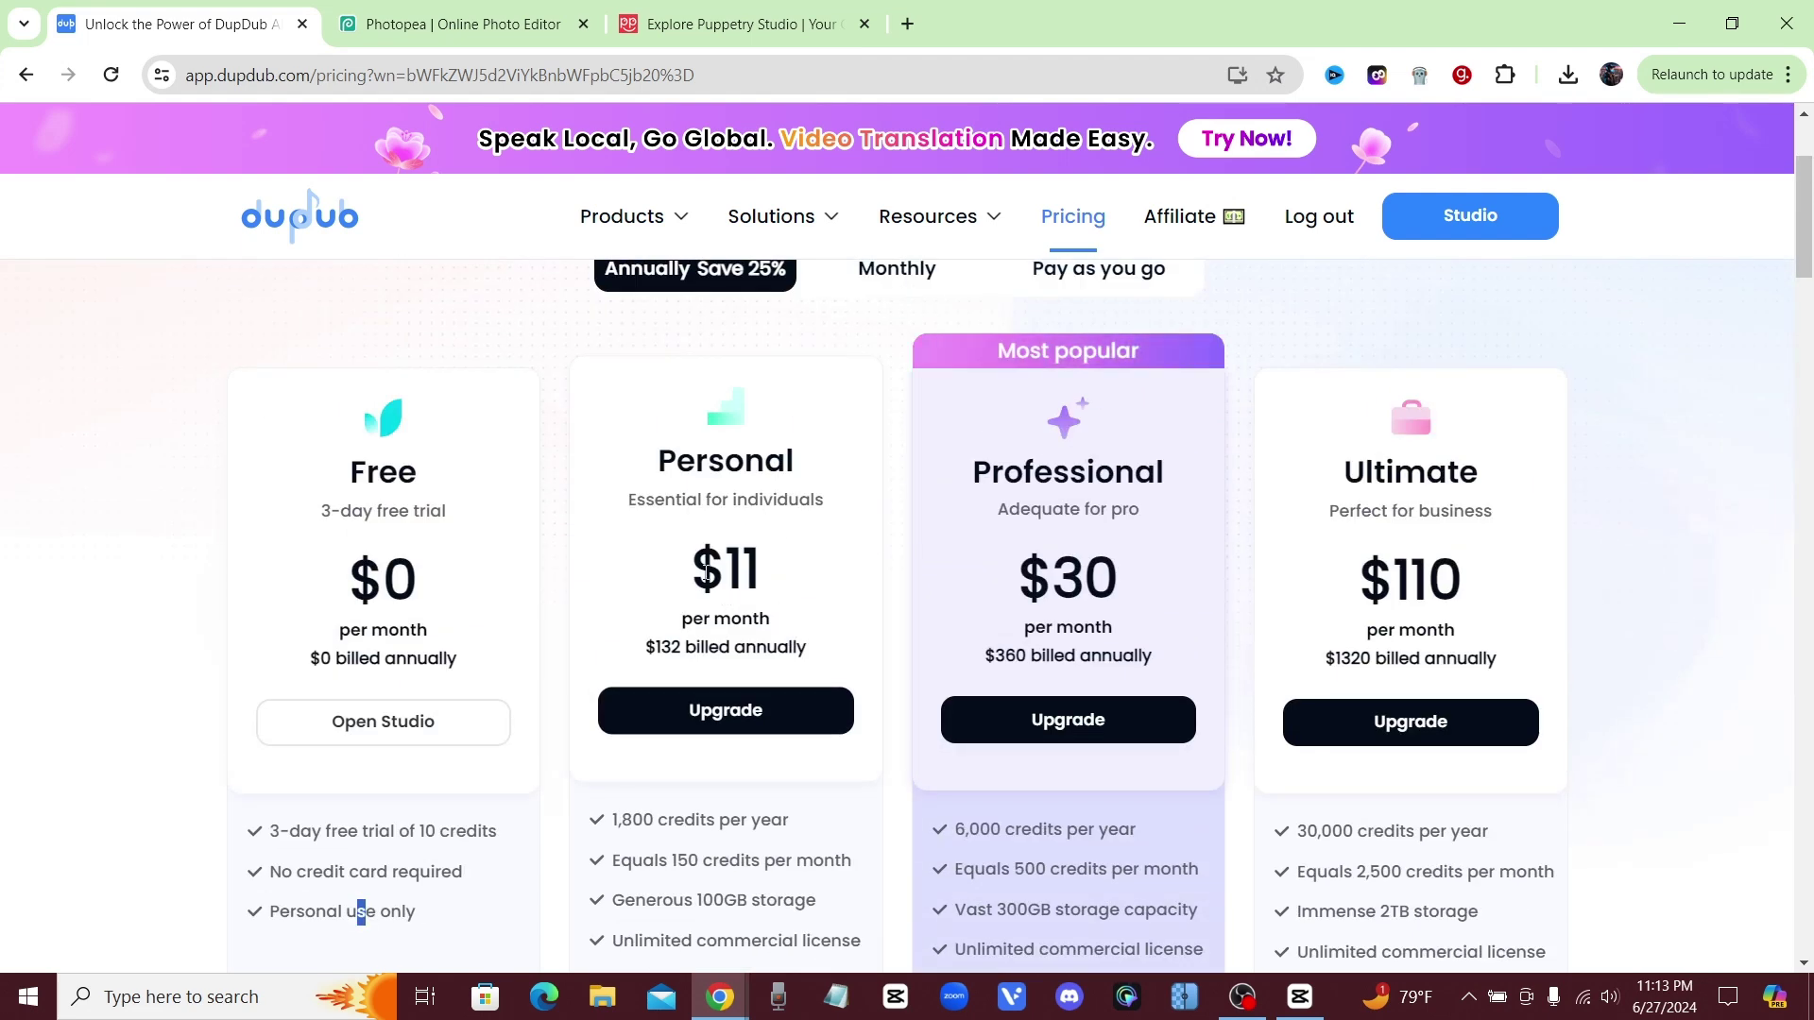
{"action": "scroll", "coordinate": [737, 584], "scroll_direction": "down", "scroll_amount": 11}
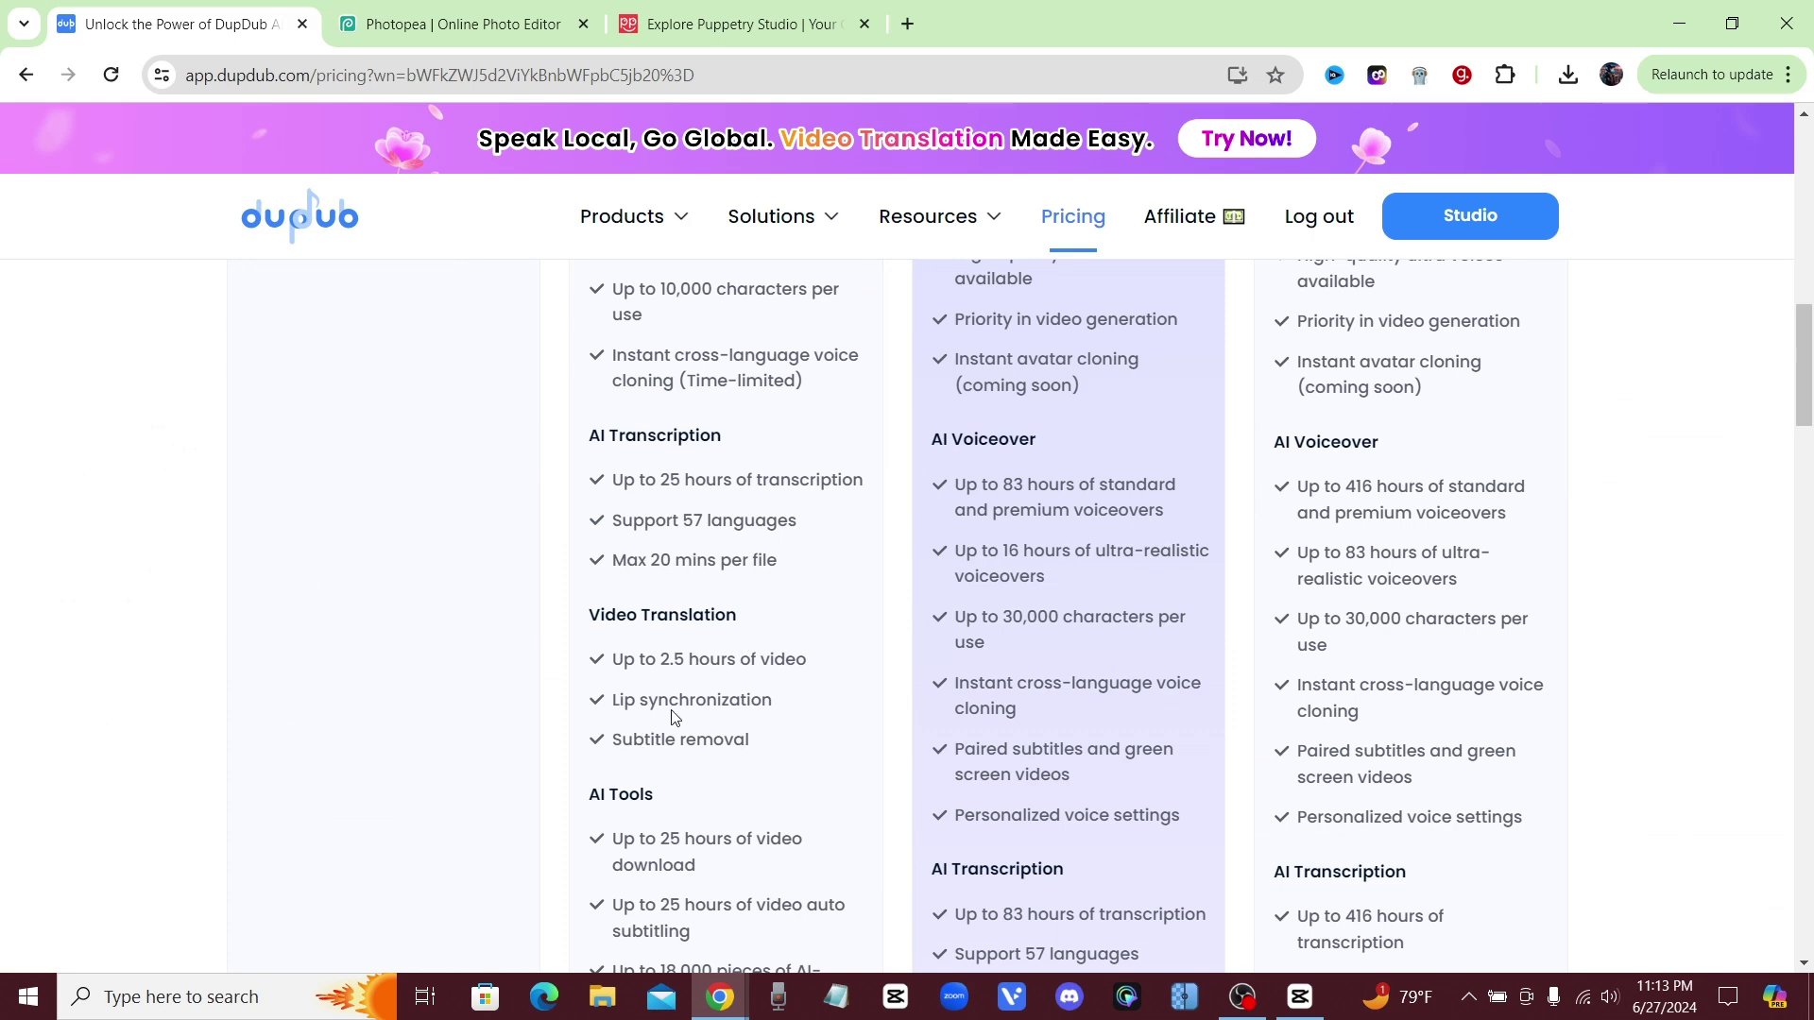
{"action": "scroll", "coordinate": [678, 652], "scroll_direction": "up", "scroll_amount": 14}
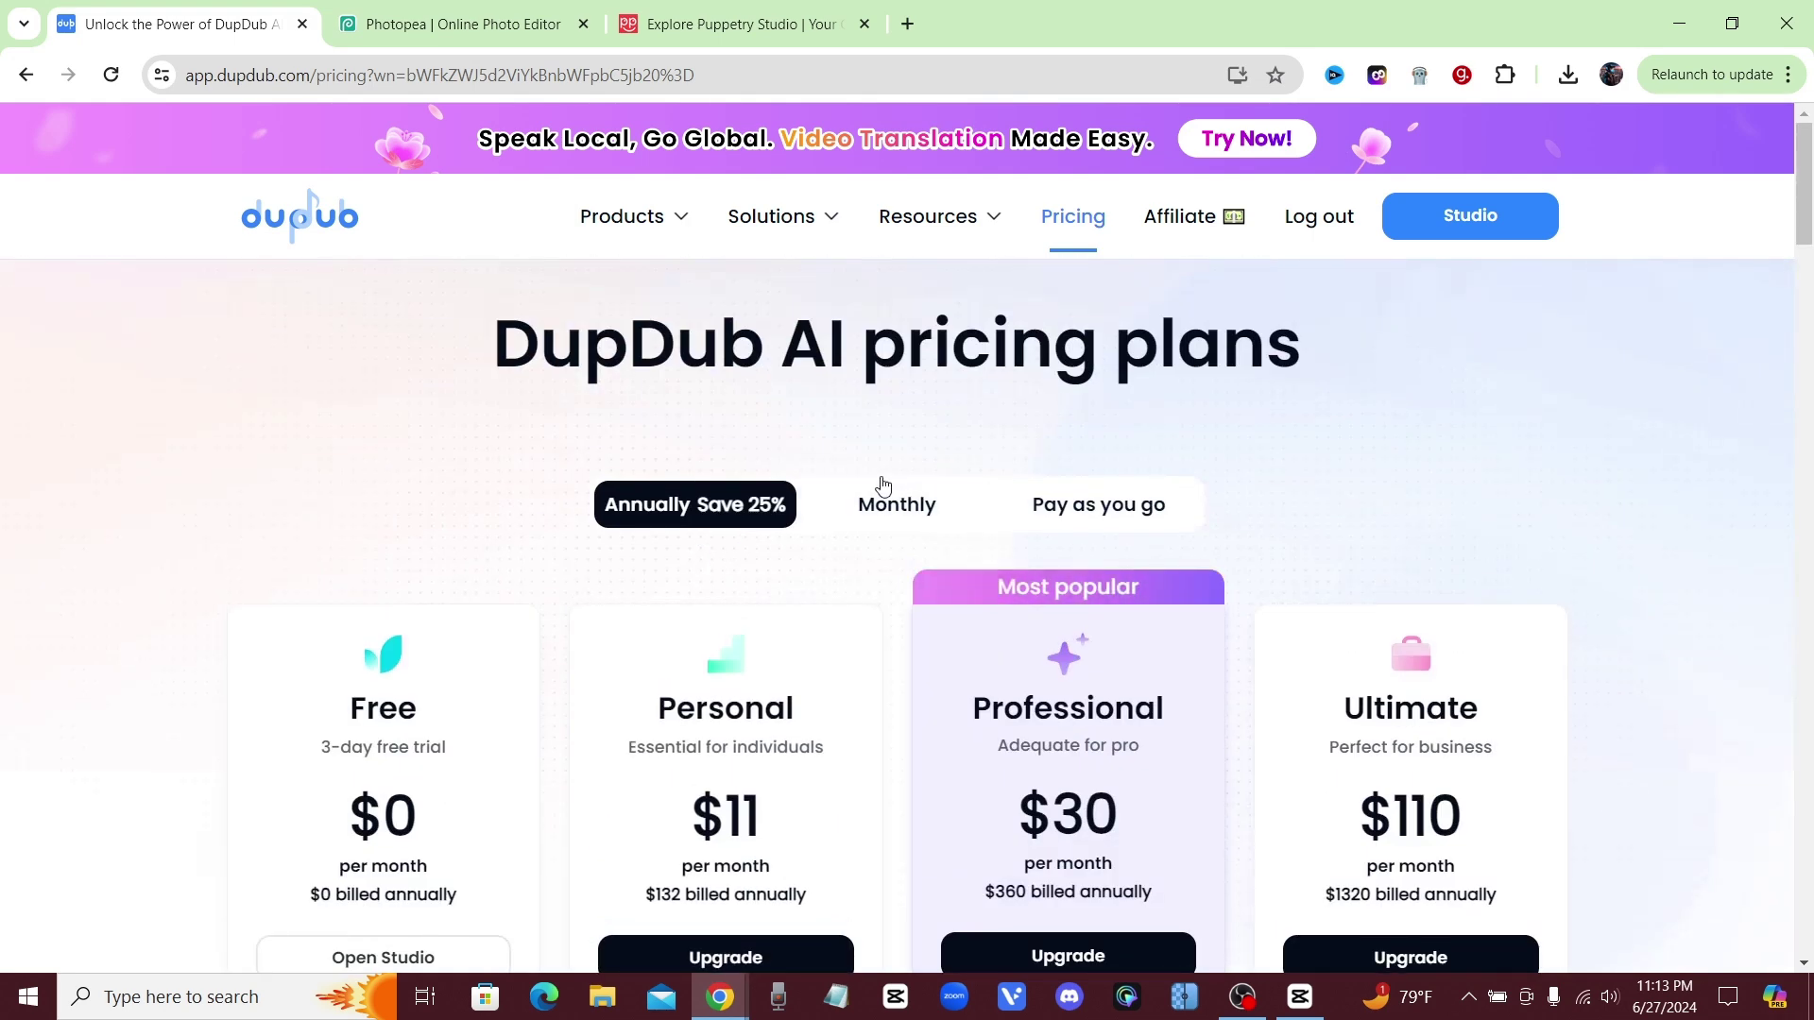
{"action": "scroll", "coordinate": [604, 539], "scroll_direction": "down", "scroll_amount": 4}
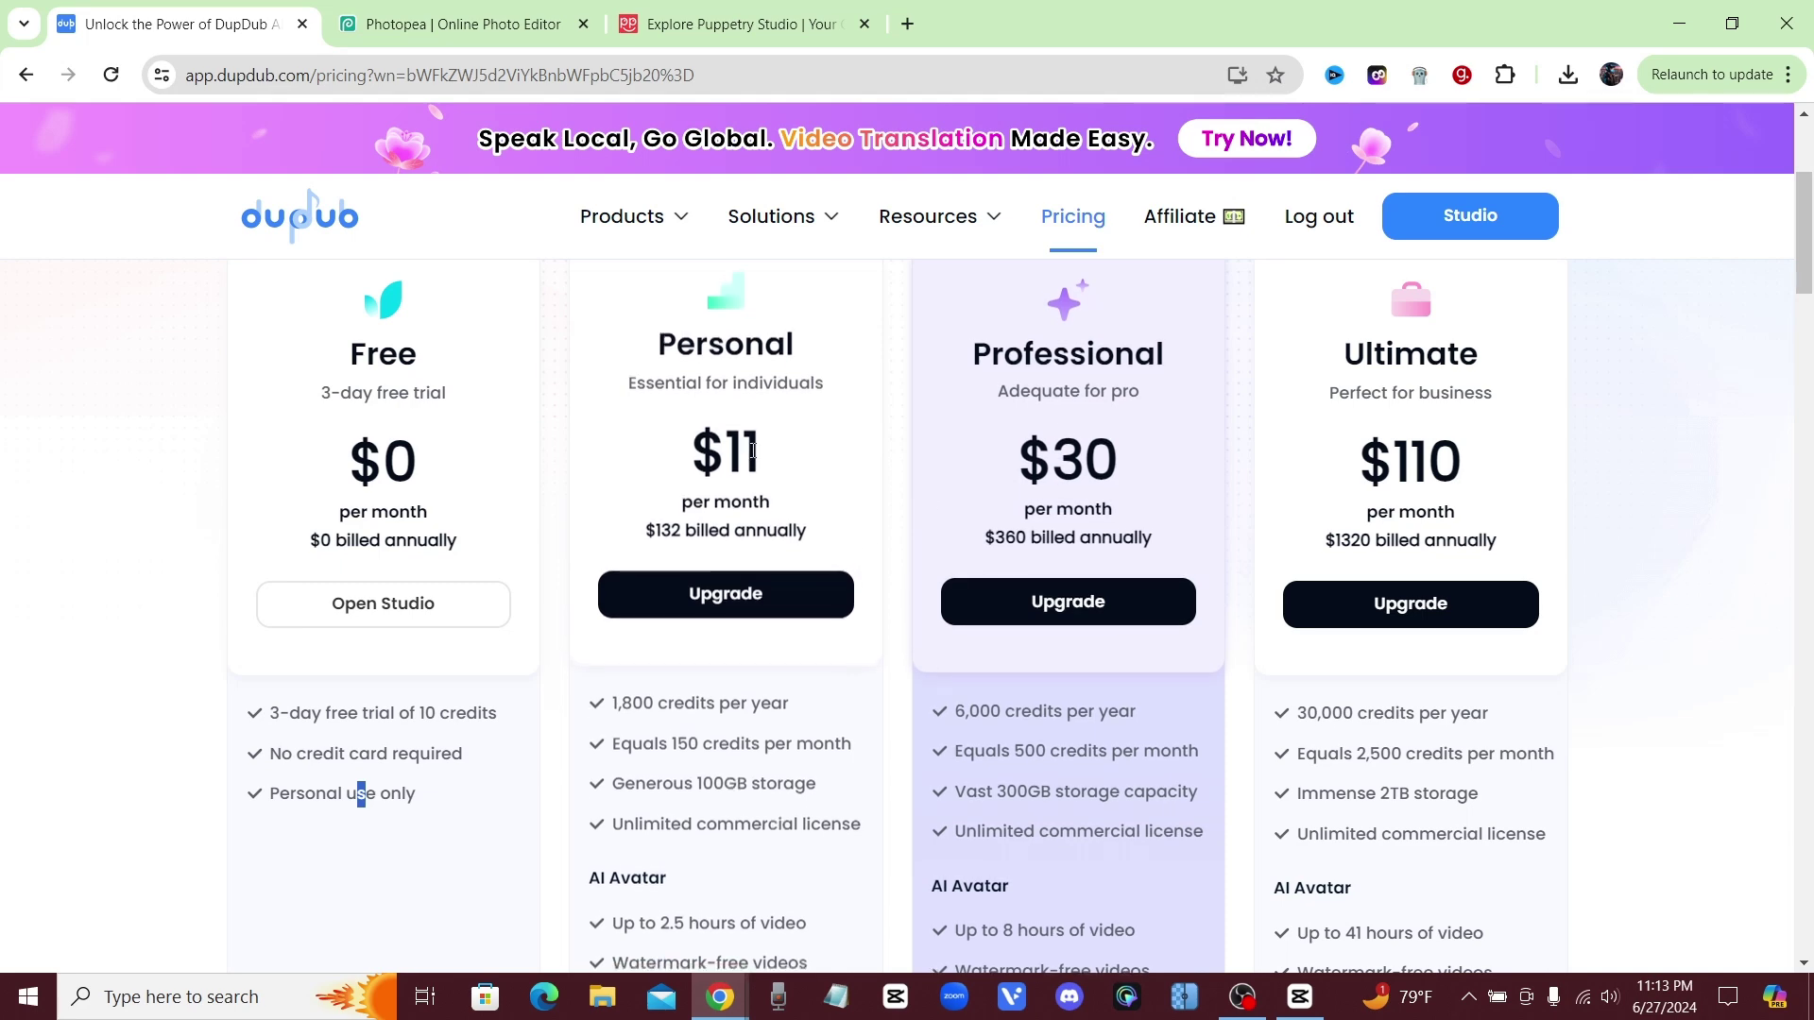
Revisit Puppetry's Puppet Animator and switch to Photopea to look over the filters available for the masked avatar image
{"action": "left_click", "coordinate": [696, 17]}
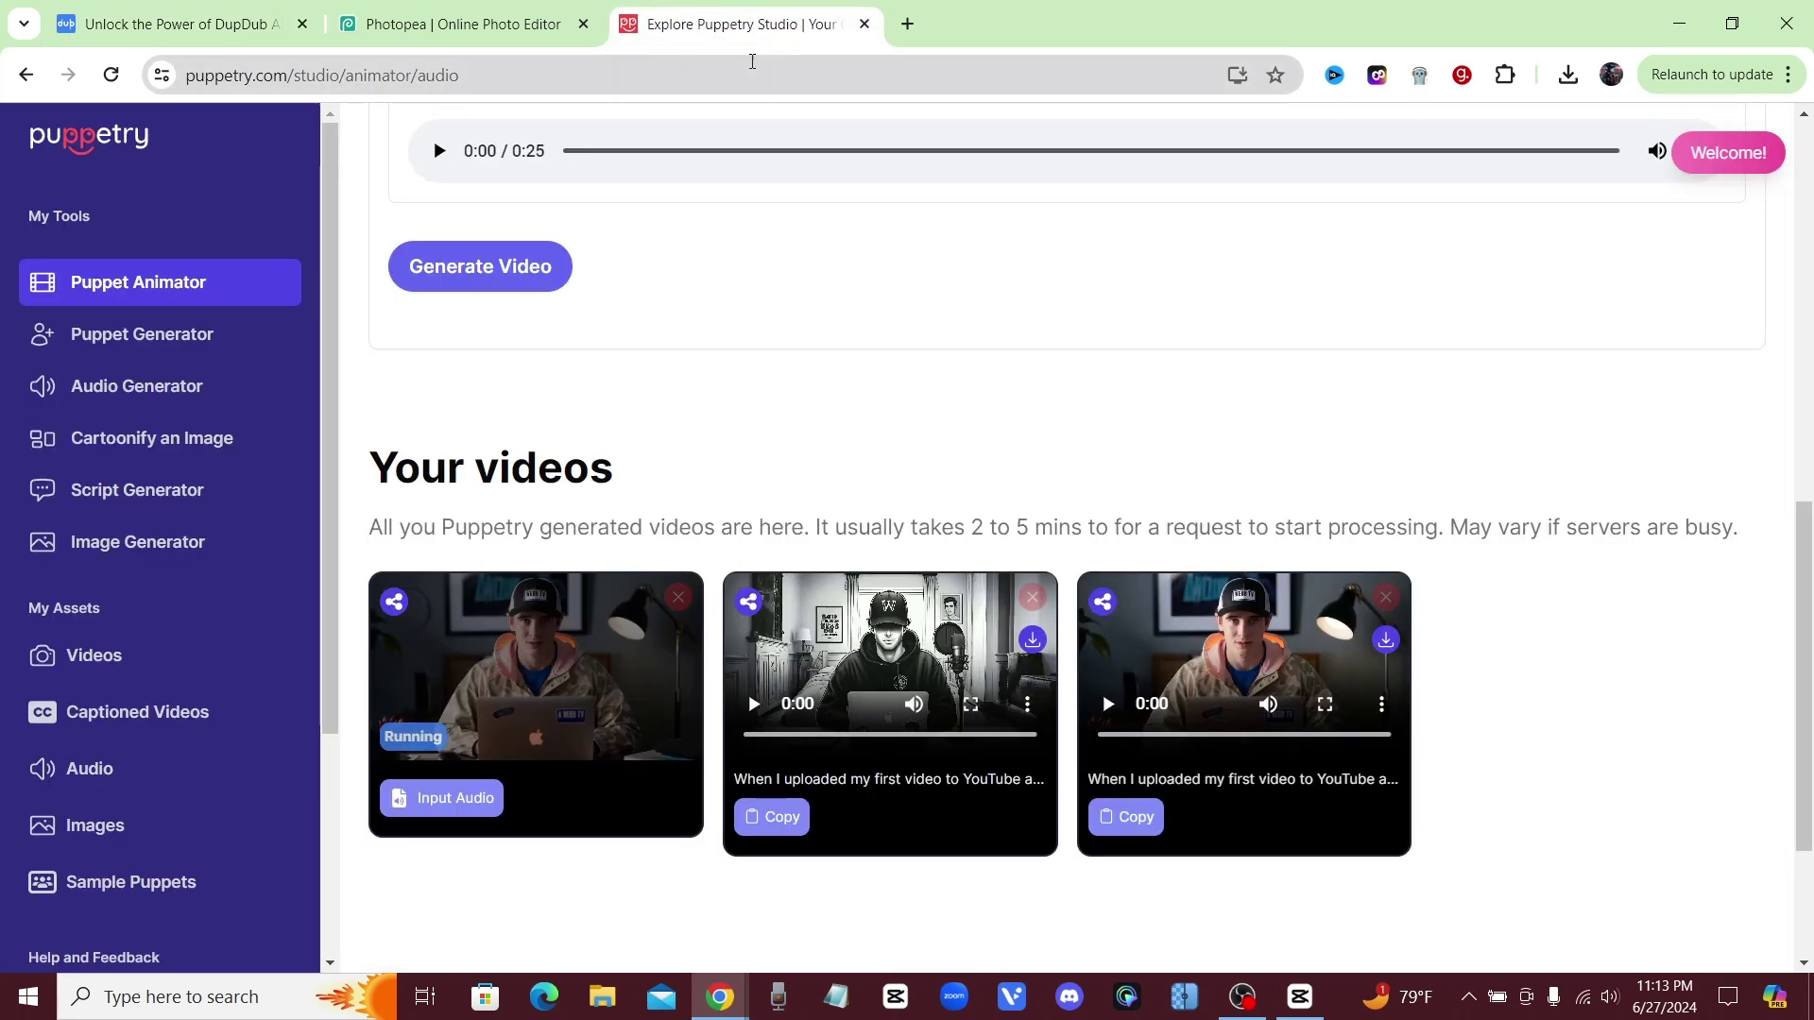
{"action": "scroll", "coordinate": [1073, 667], "scroll_direction": "up", "scroll_amount": 10}
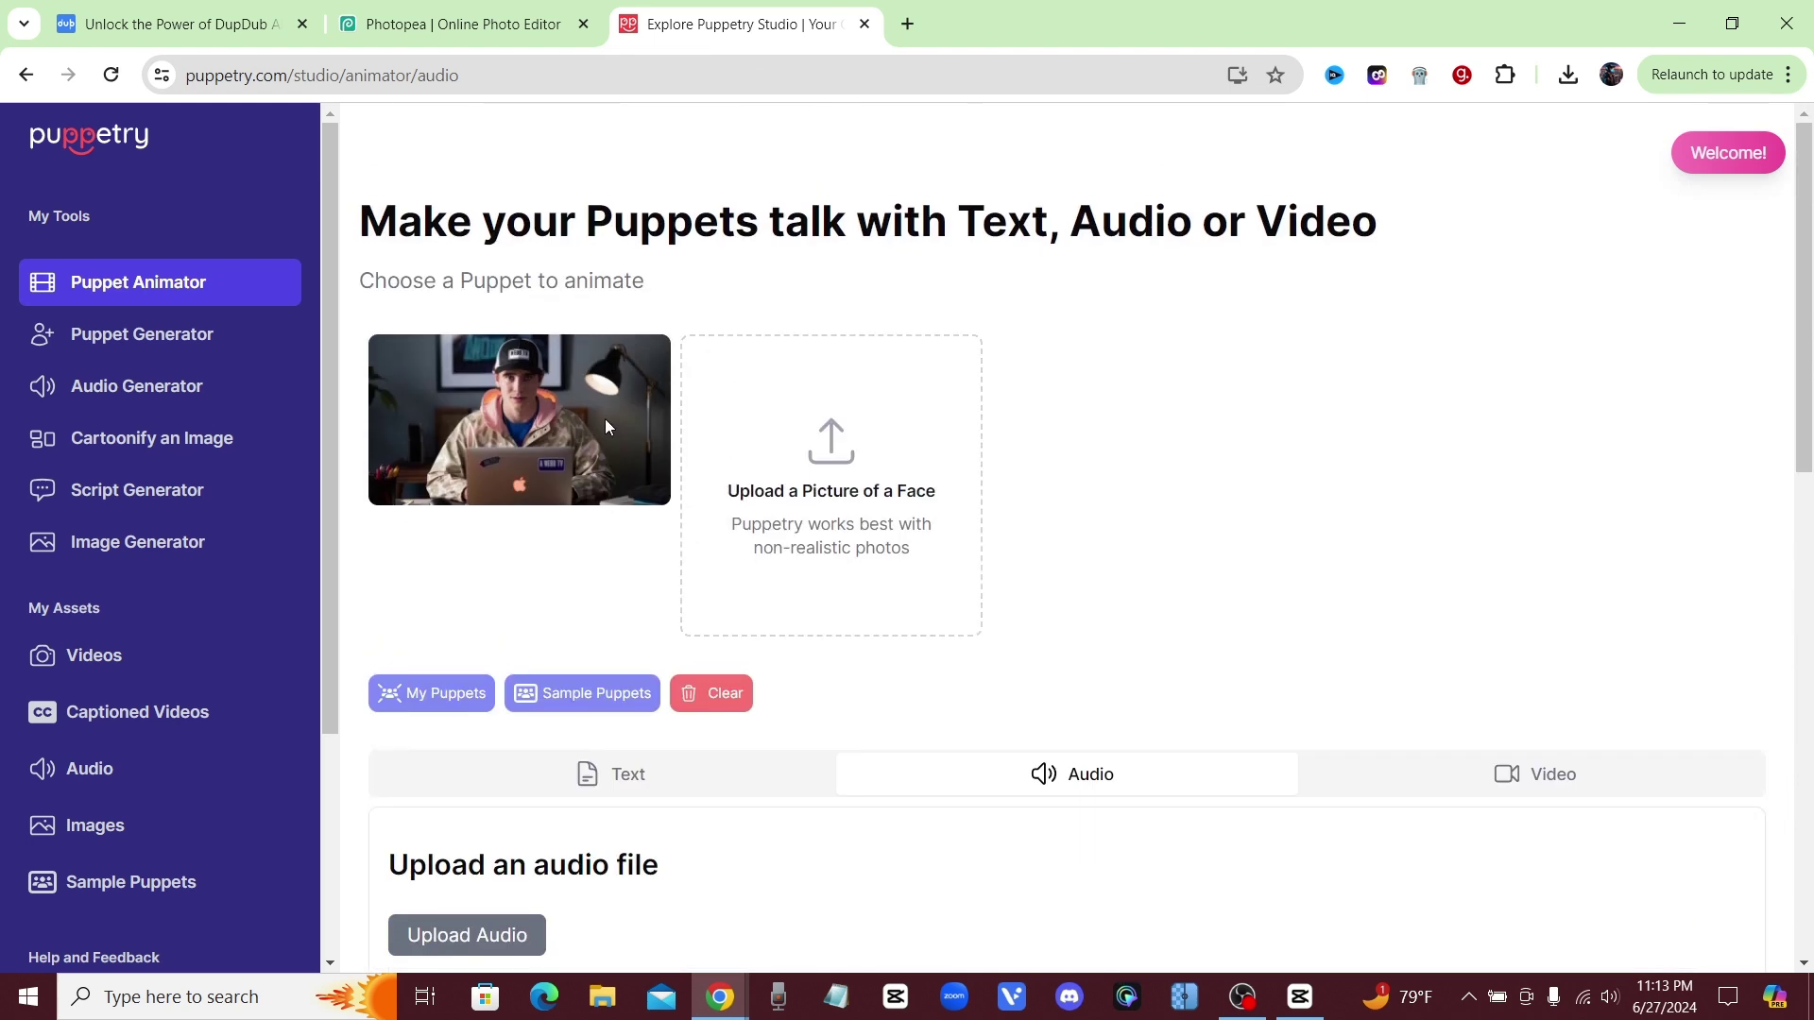
{"action": "left_click", "coordinate": [413, 24]}
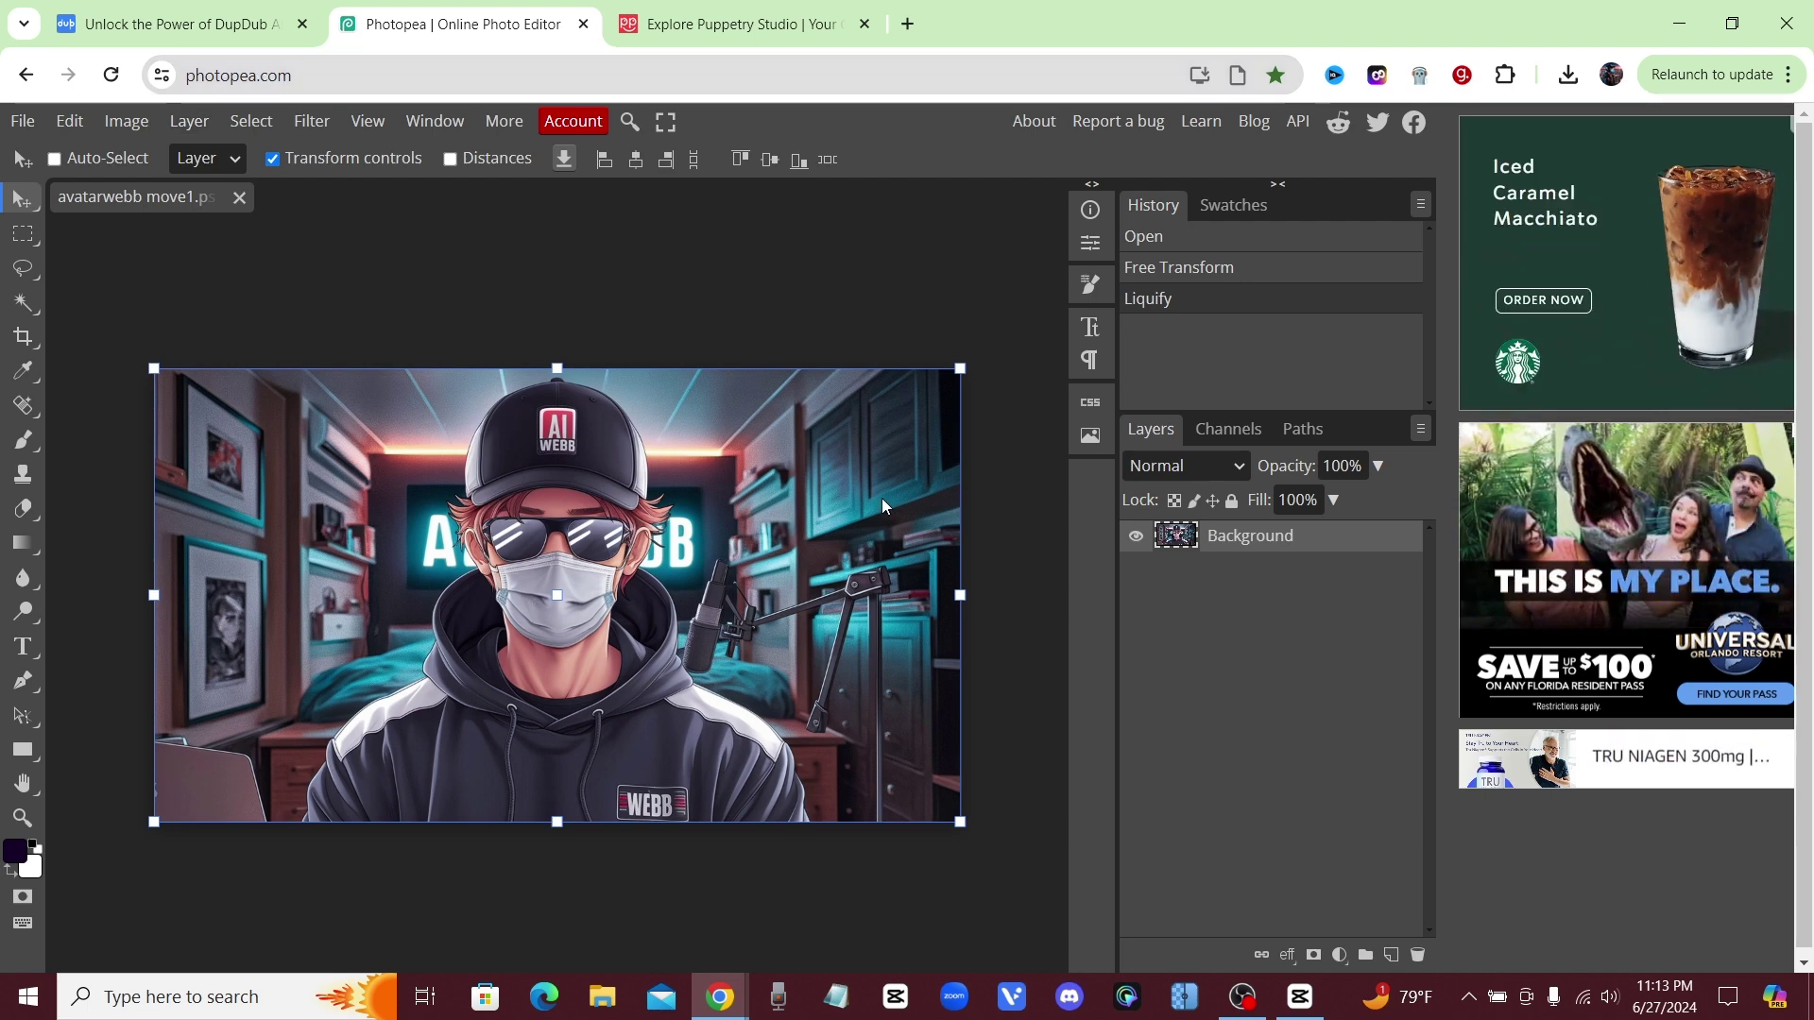
{"action": "left_click", "coordinate": [318, 129]}
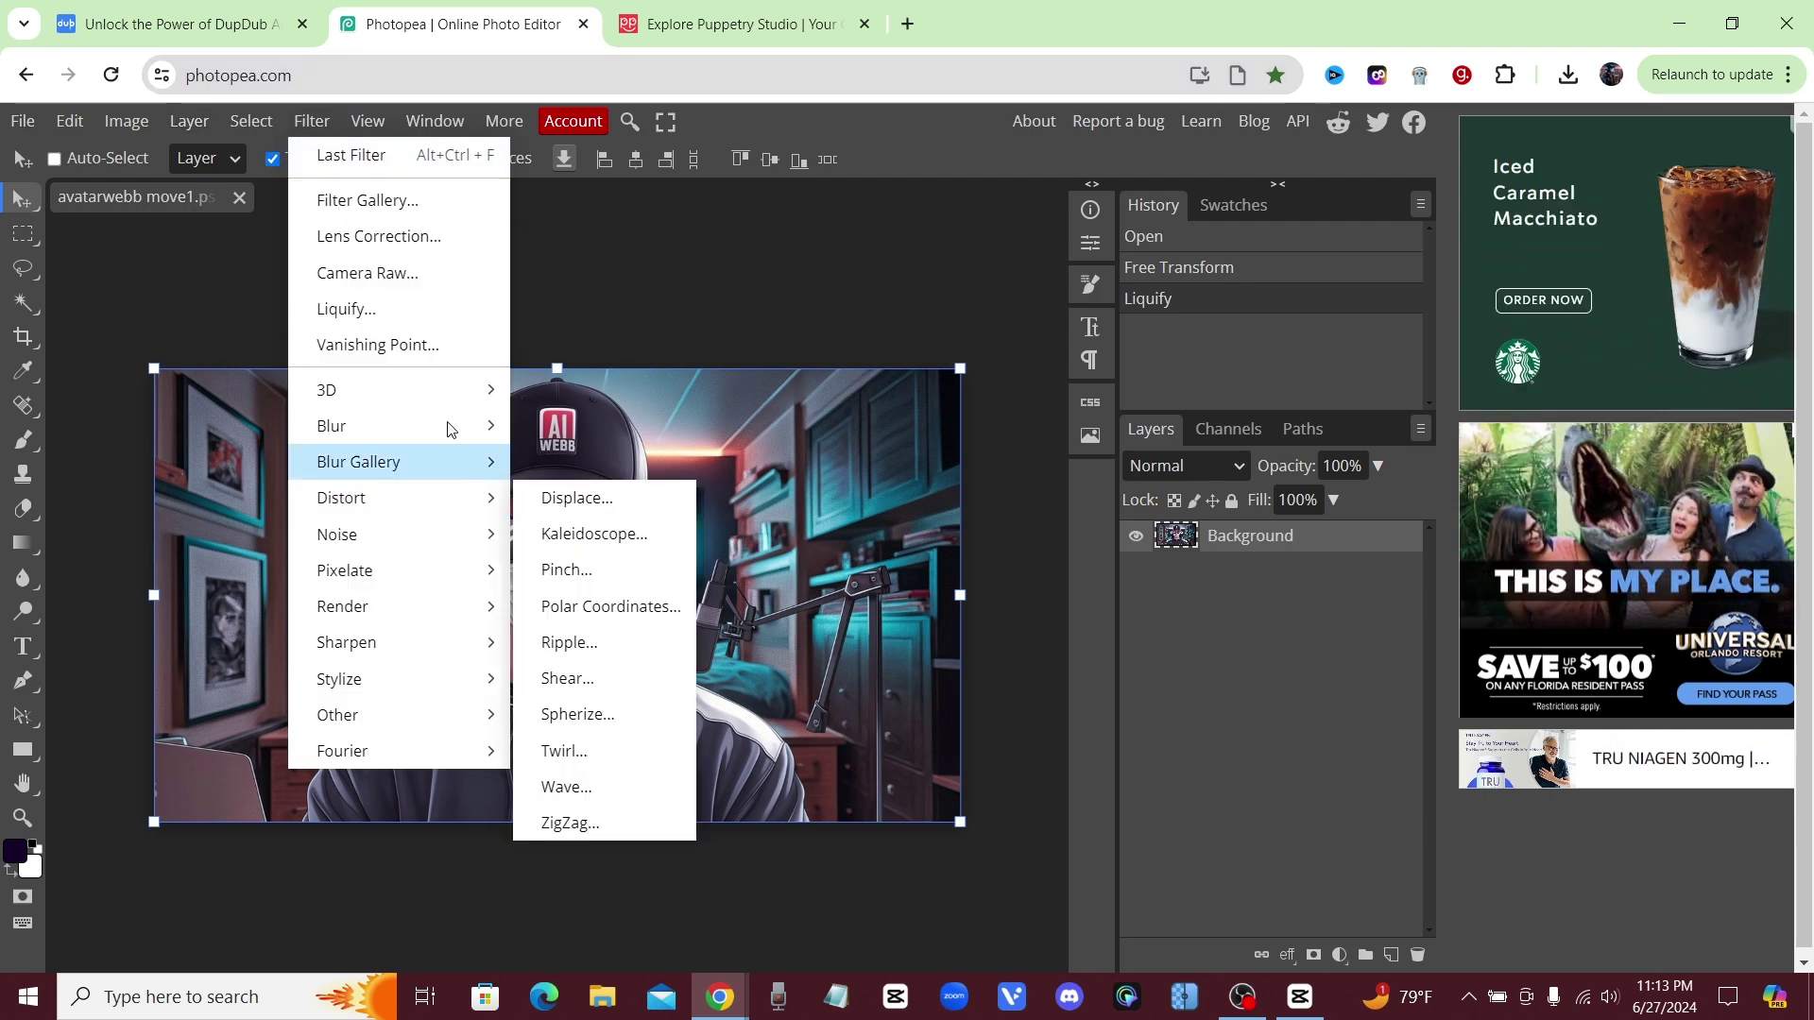
{"action": "left_click", "coordinate": [537, 406]}
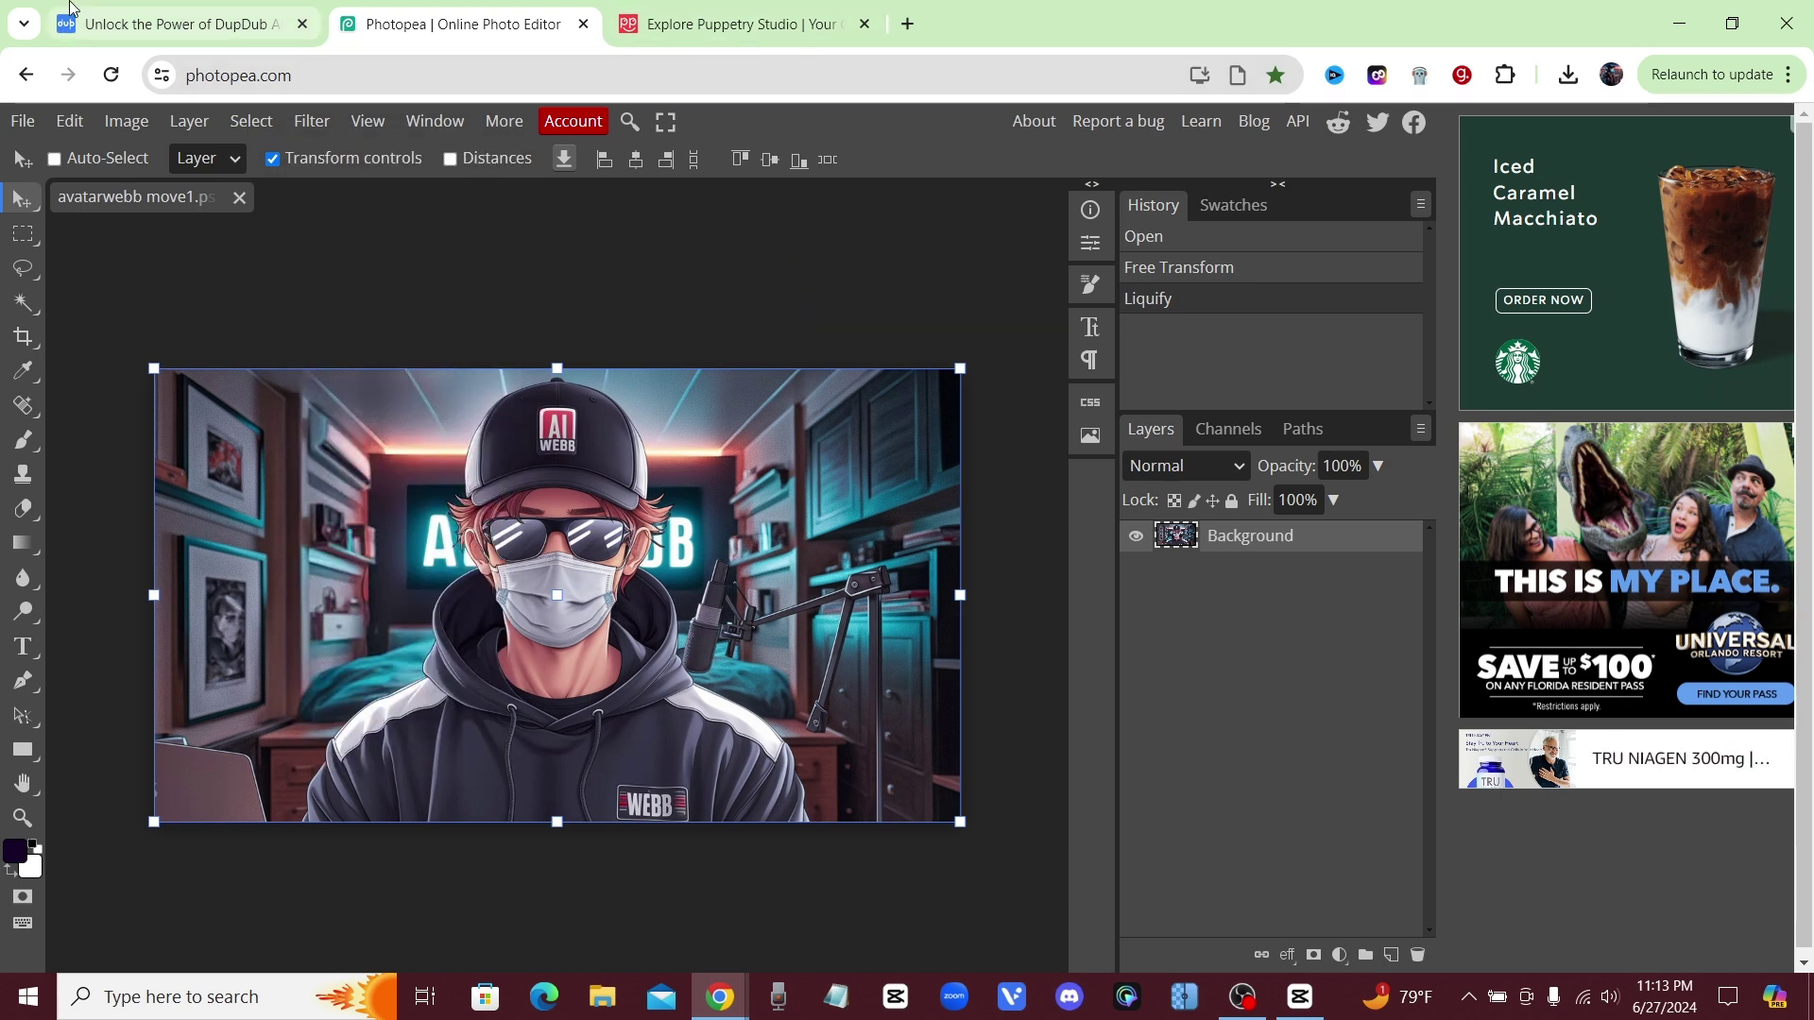
Return to Puppetry's Puppet Animator and rewind the newly submitted video under Your videos to its beginning
{"action": "left_click", "coordinate": [159, 36]}
{"action": "left_click", "coordinate": [463, 24]}
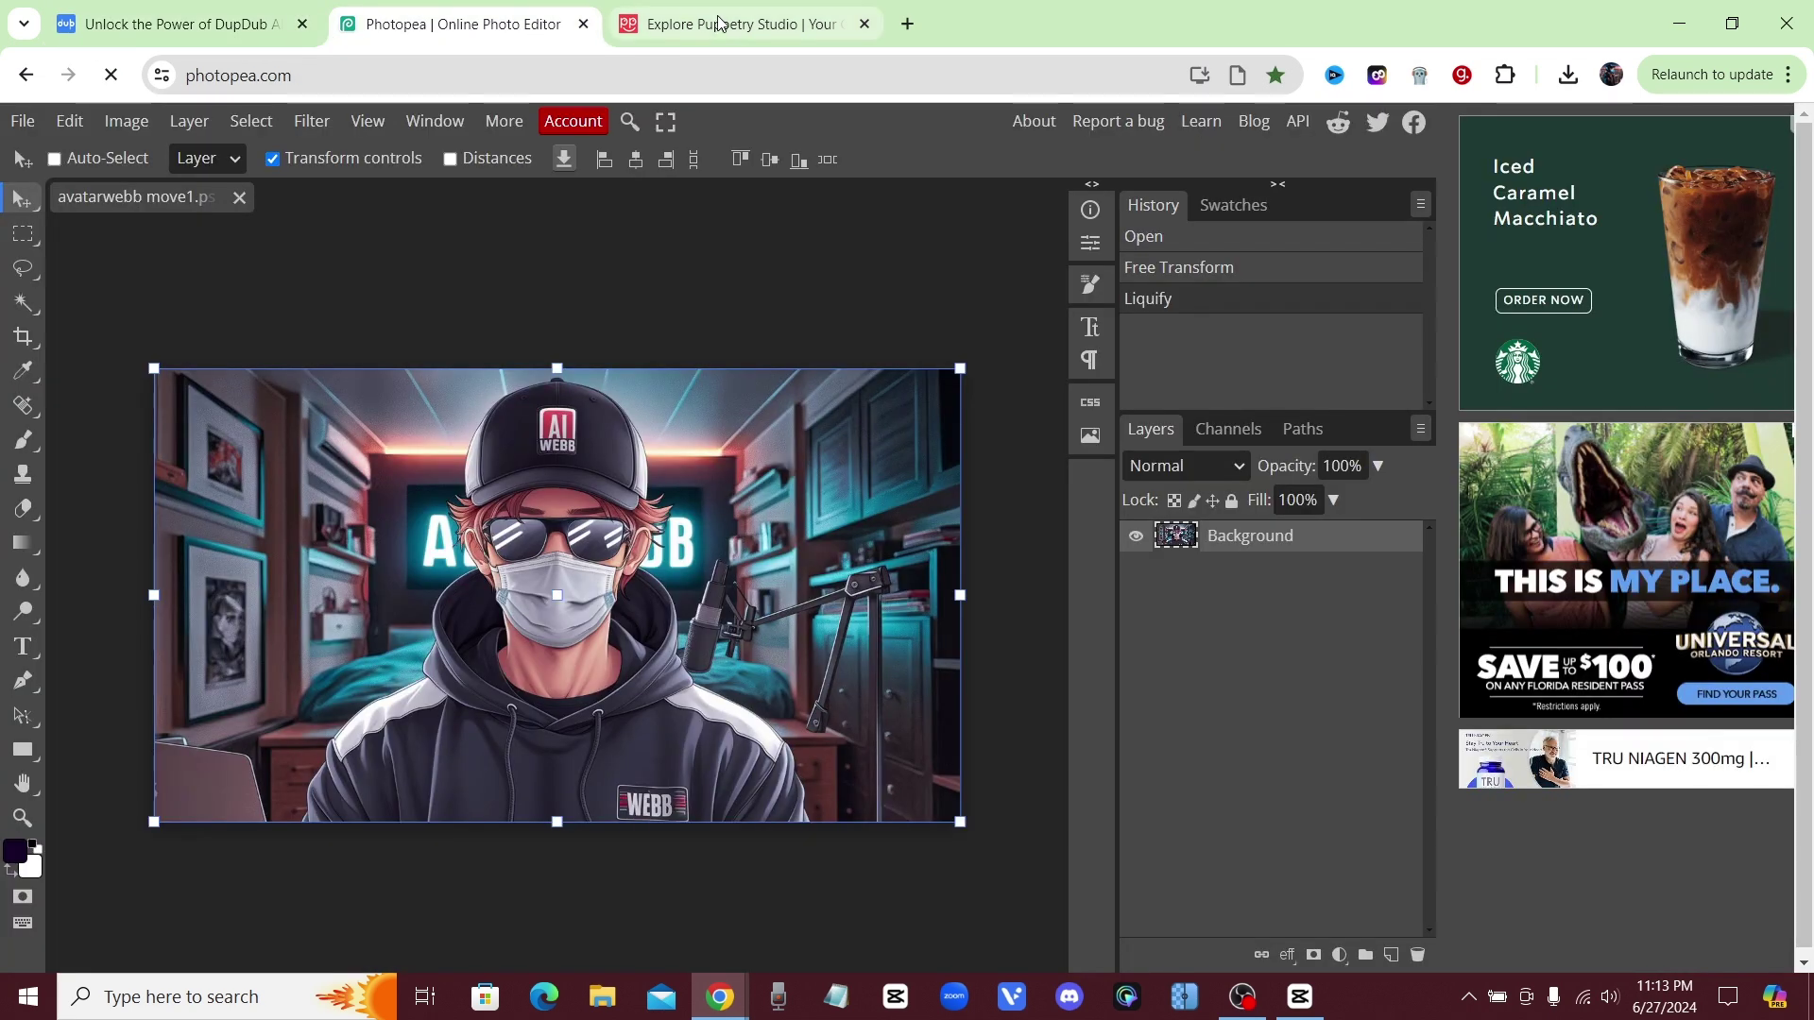
{"action": "left_click", "coordinate": [742, 24]}
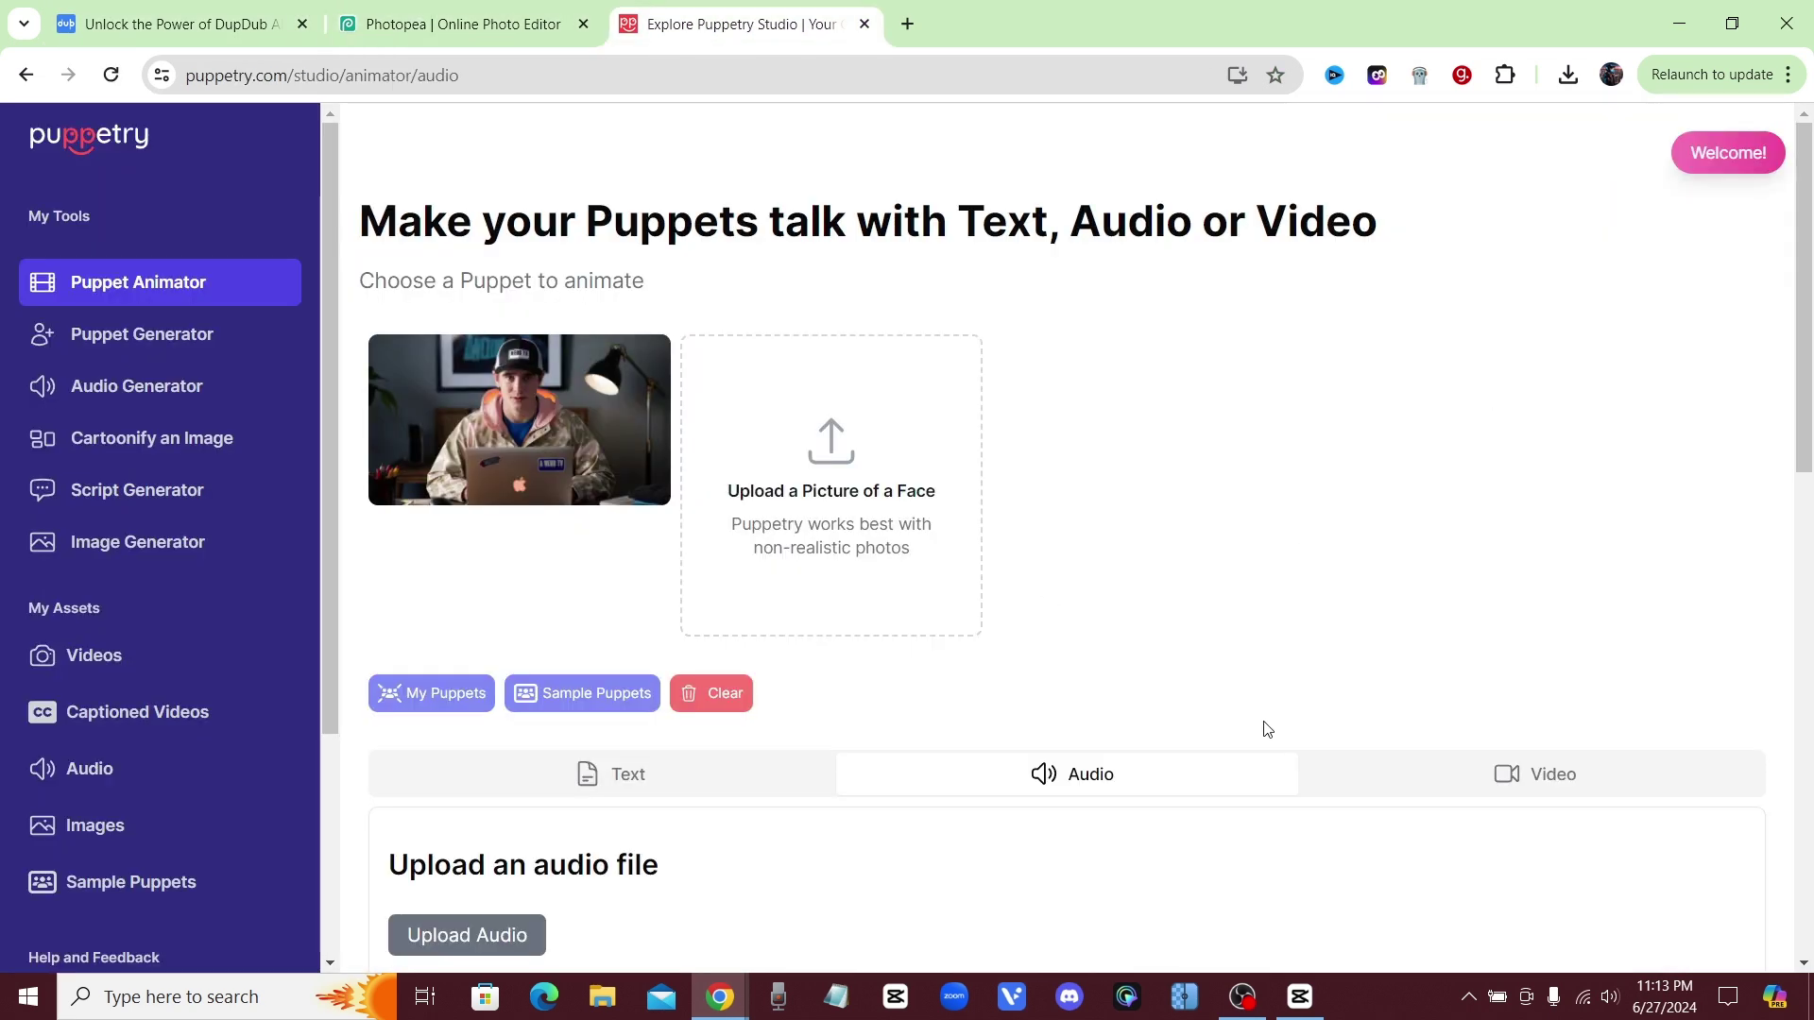
{"action": "scroll", "coordinate": [1126, 527], "scroll_direction": "down", "scroll_amount": 2}
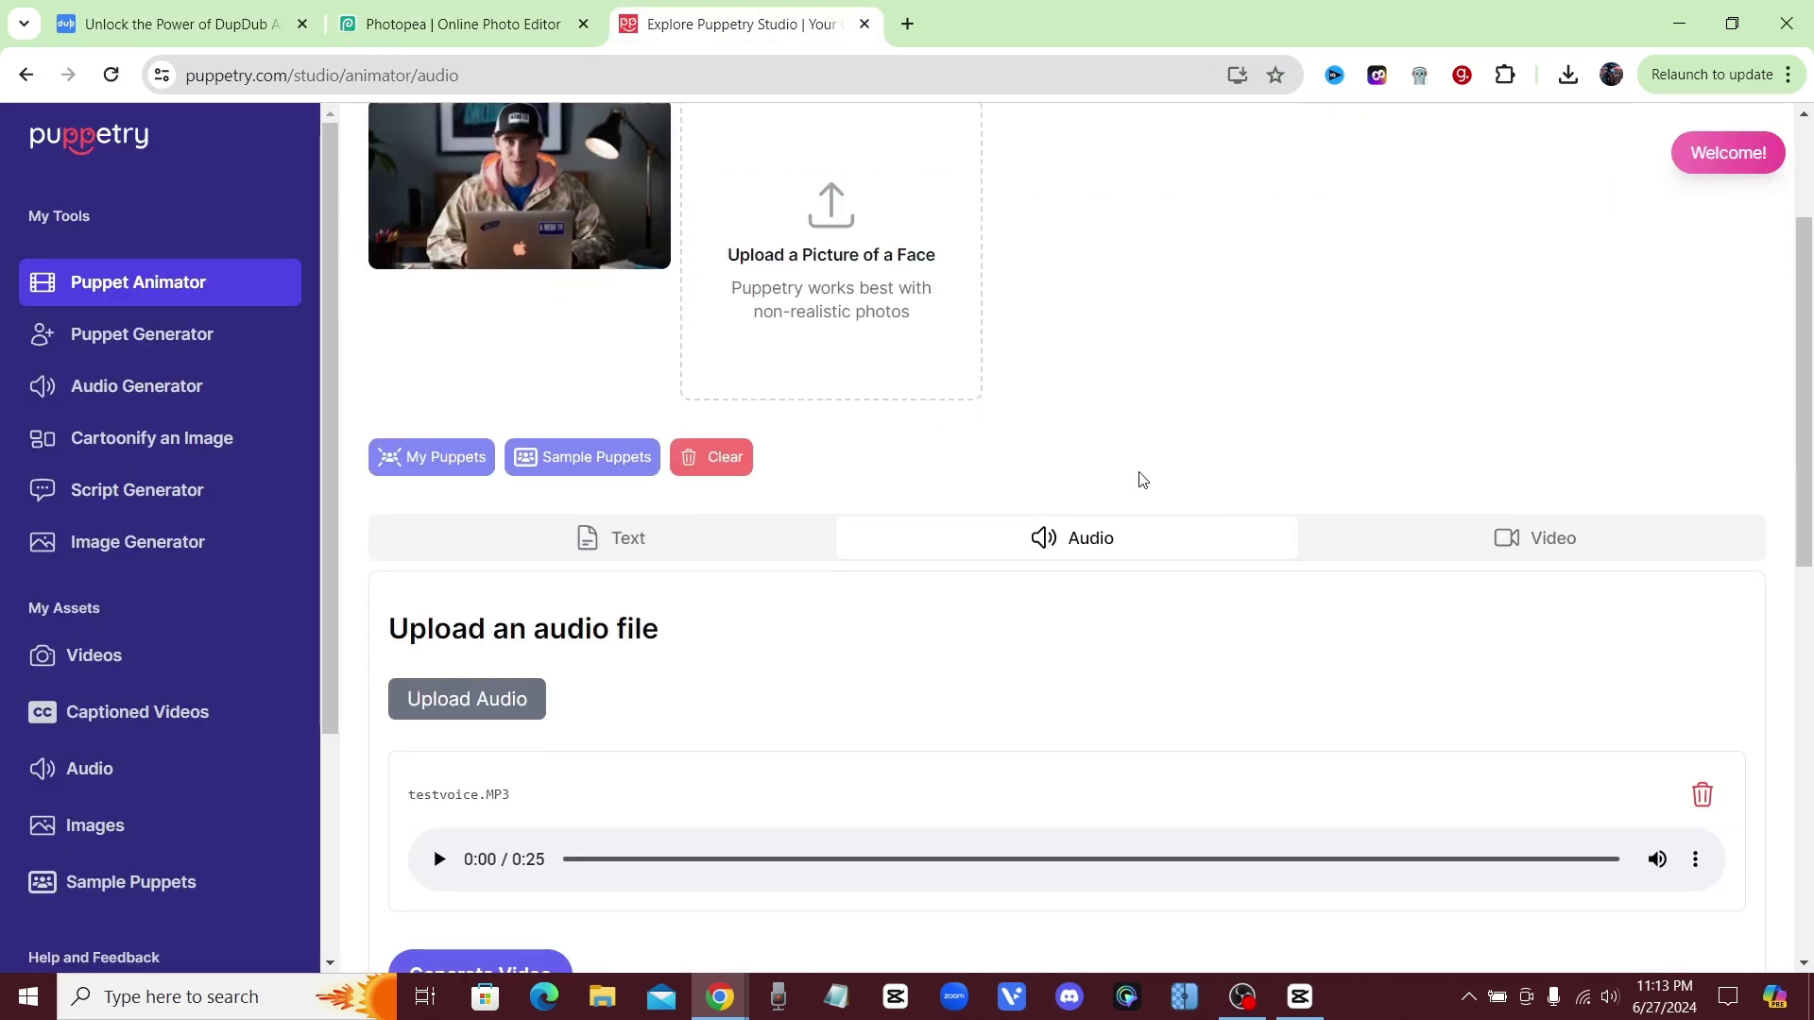
{"action": "scroll", "coordinate": [1124, 472], "scroll_direction": "down", "scroll_amount": 6}
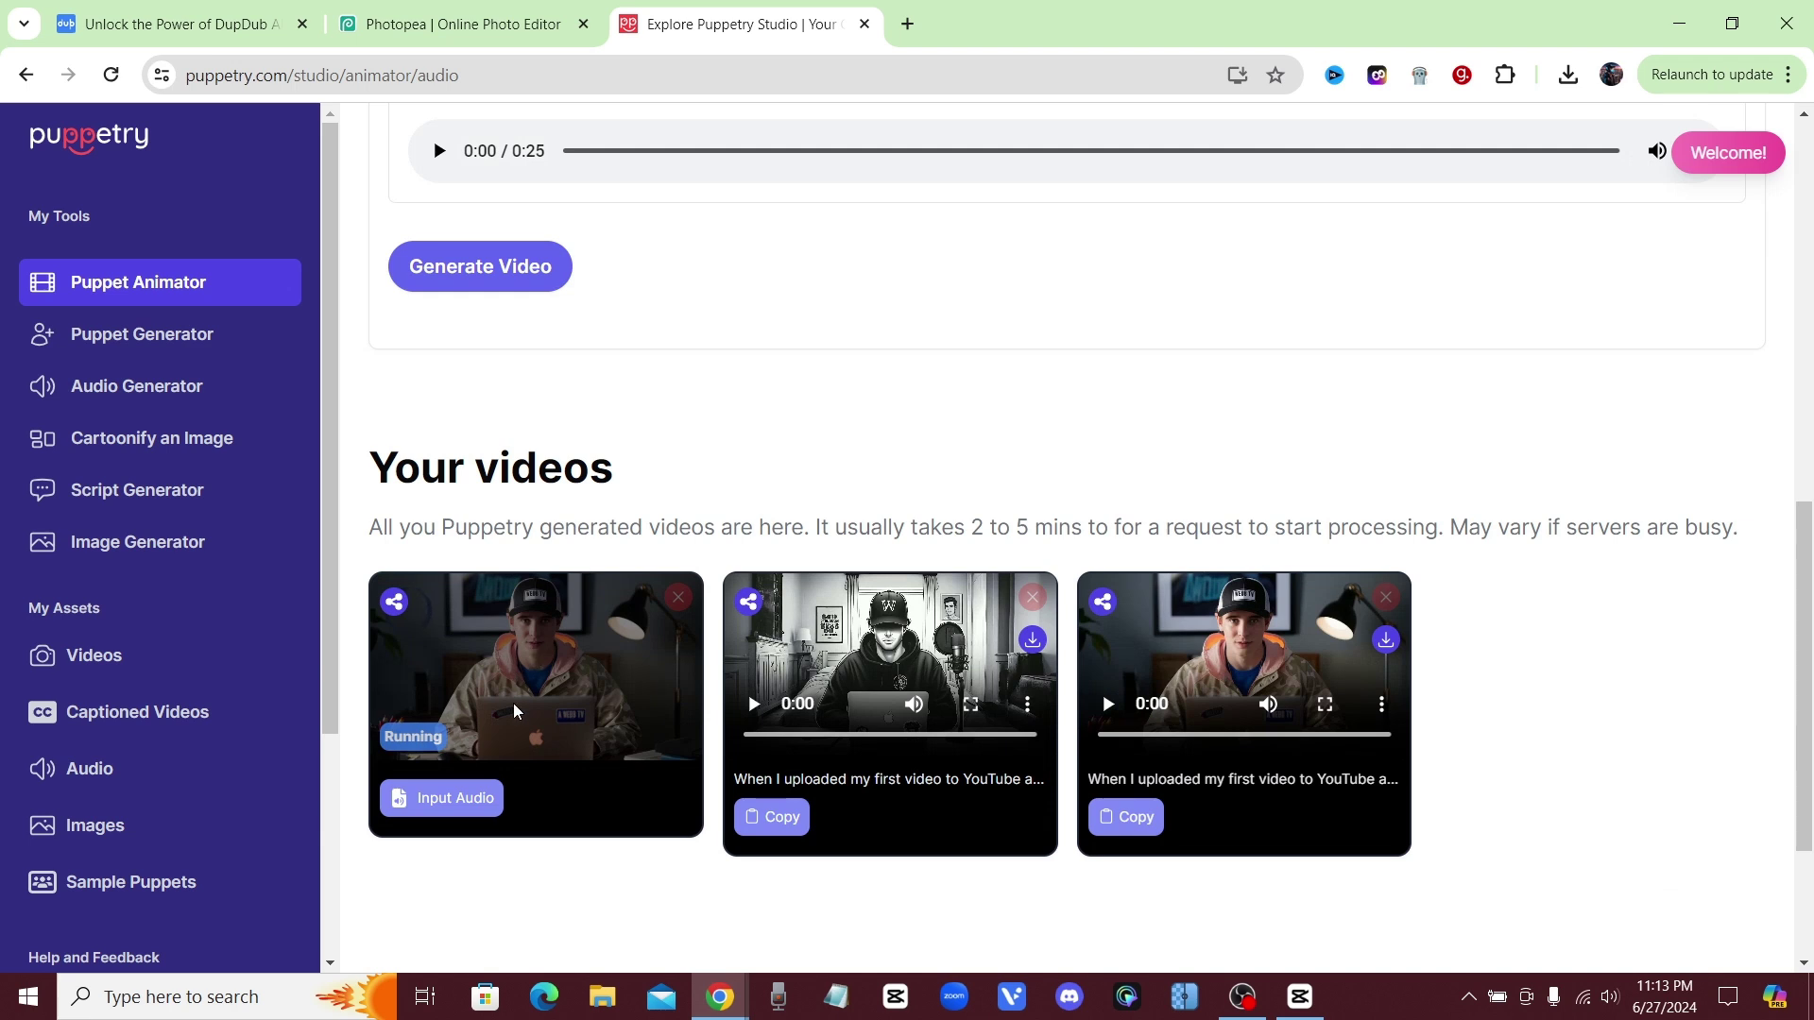
{"action": "scroll", "coordinate": [436, 765], "scroll_direction": "down", "scroll_amount": 2}
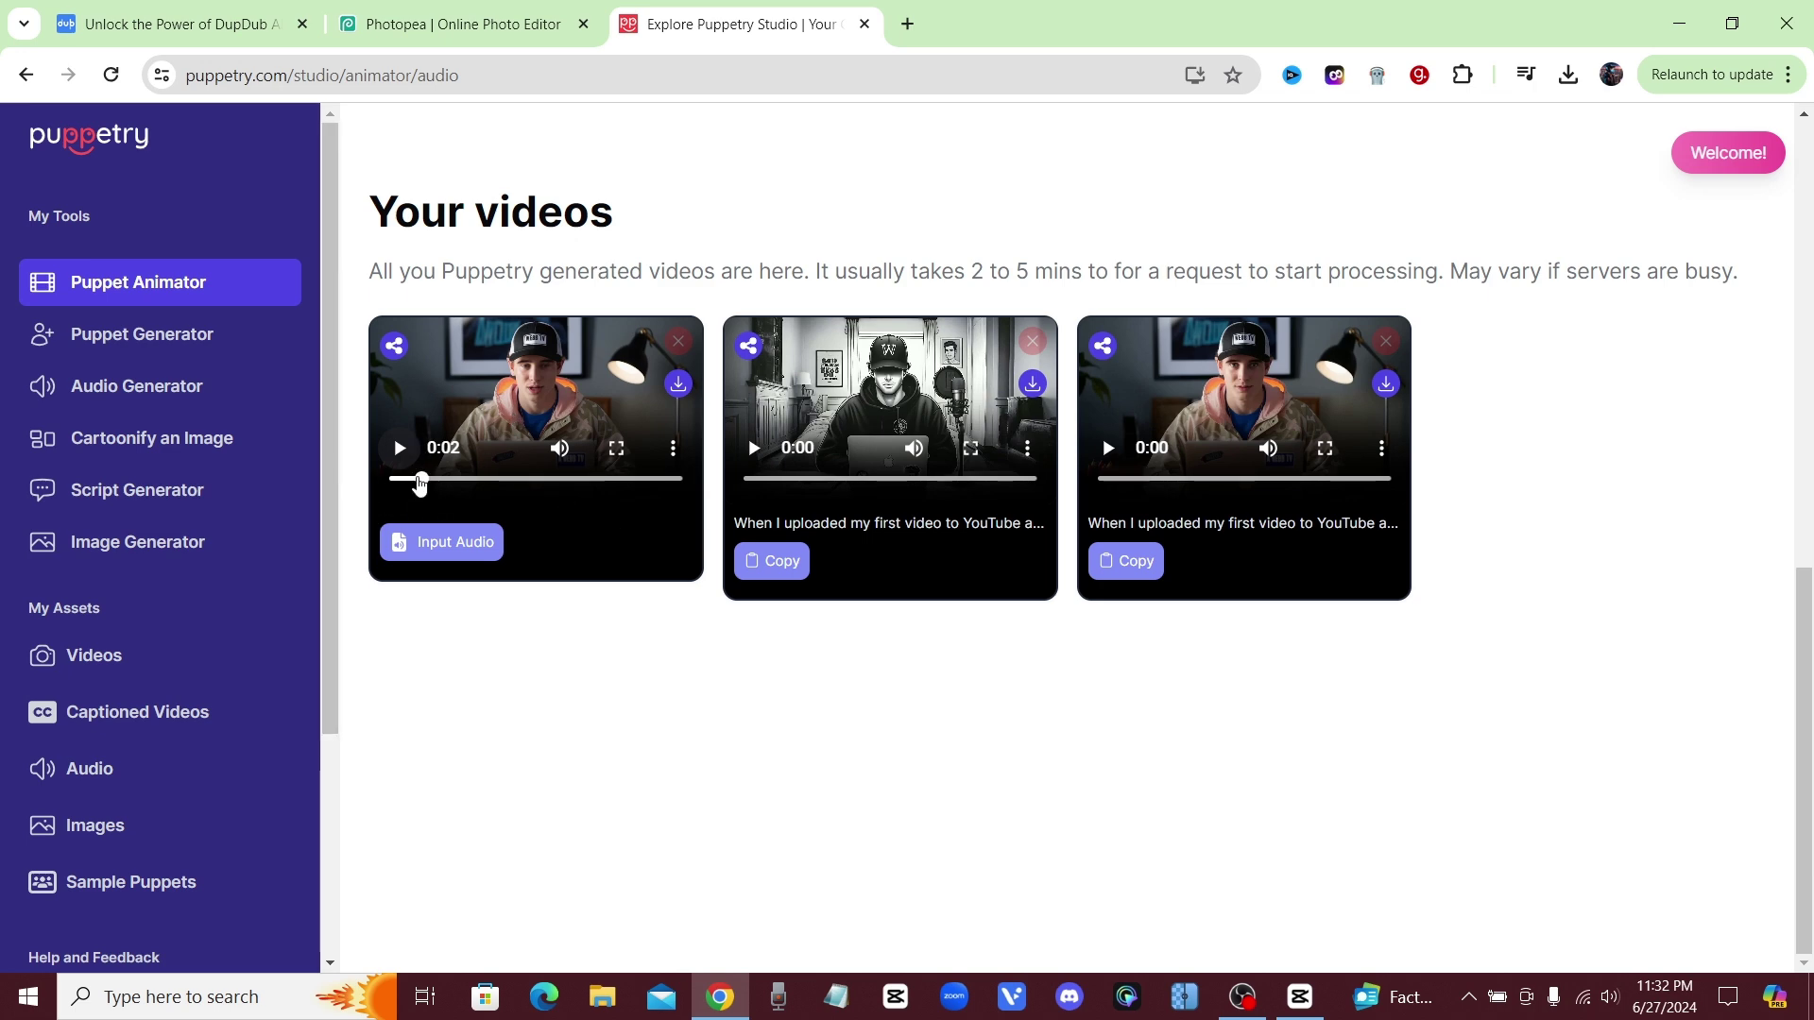
{"action": "left_click_drag", "start_coordinate": [421, 484], "coordinate": [359, 482]}
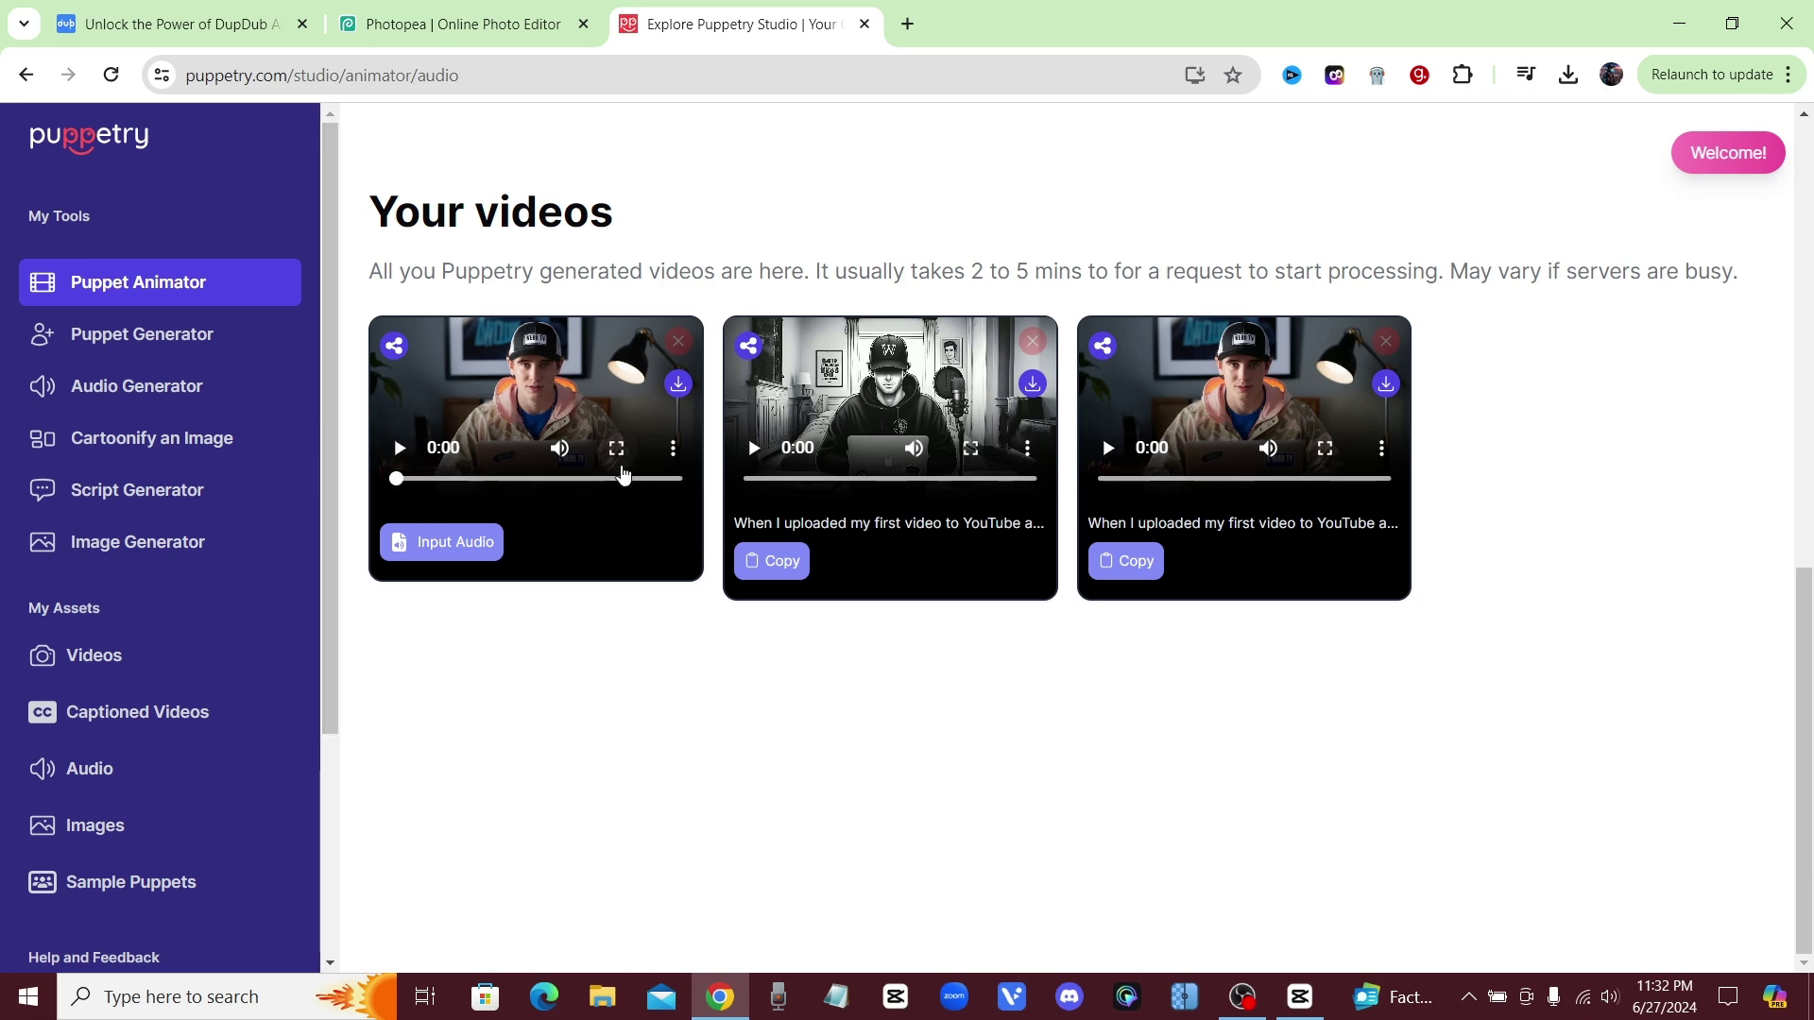